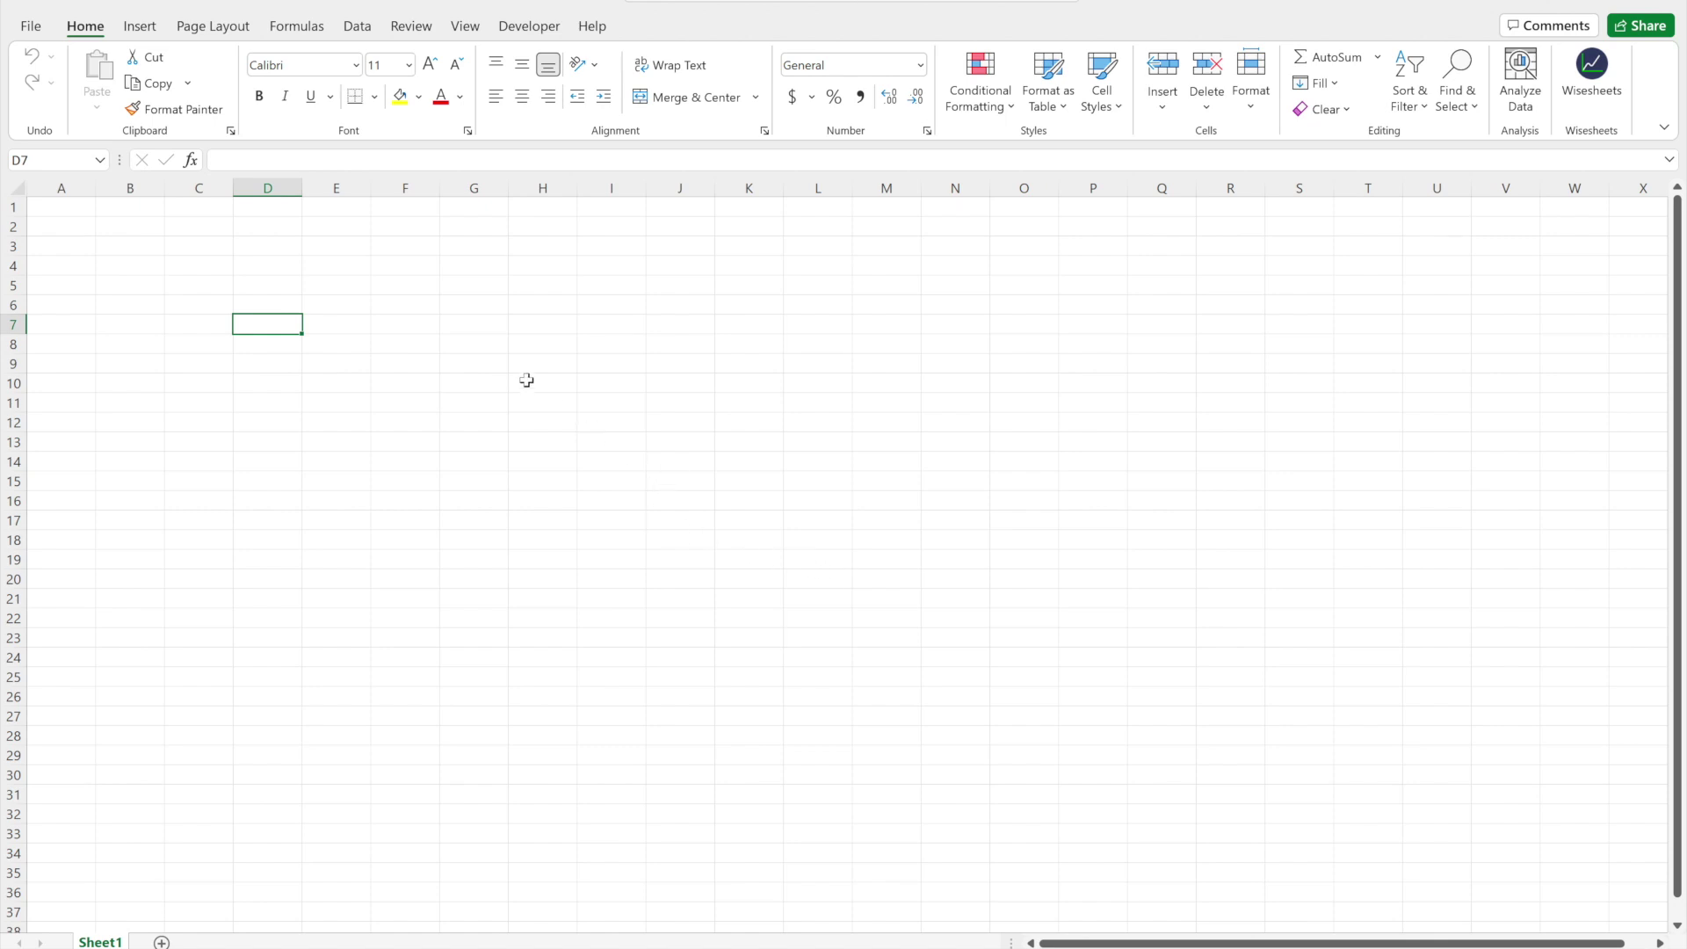
Begin a STOCKHISTORY formula in cell A4
{"action": "left_click", "coordinate": [358, 27]}
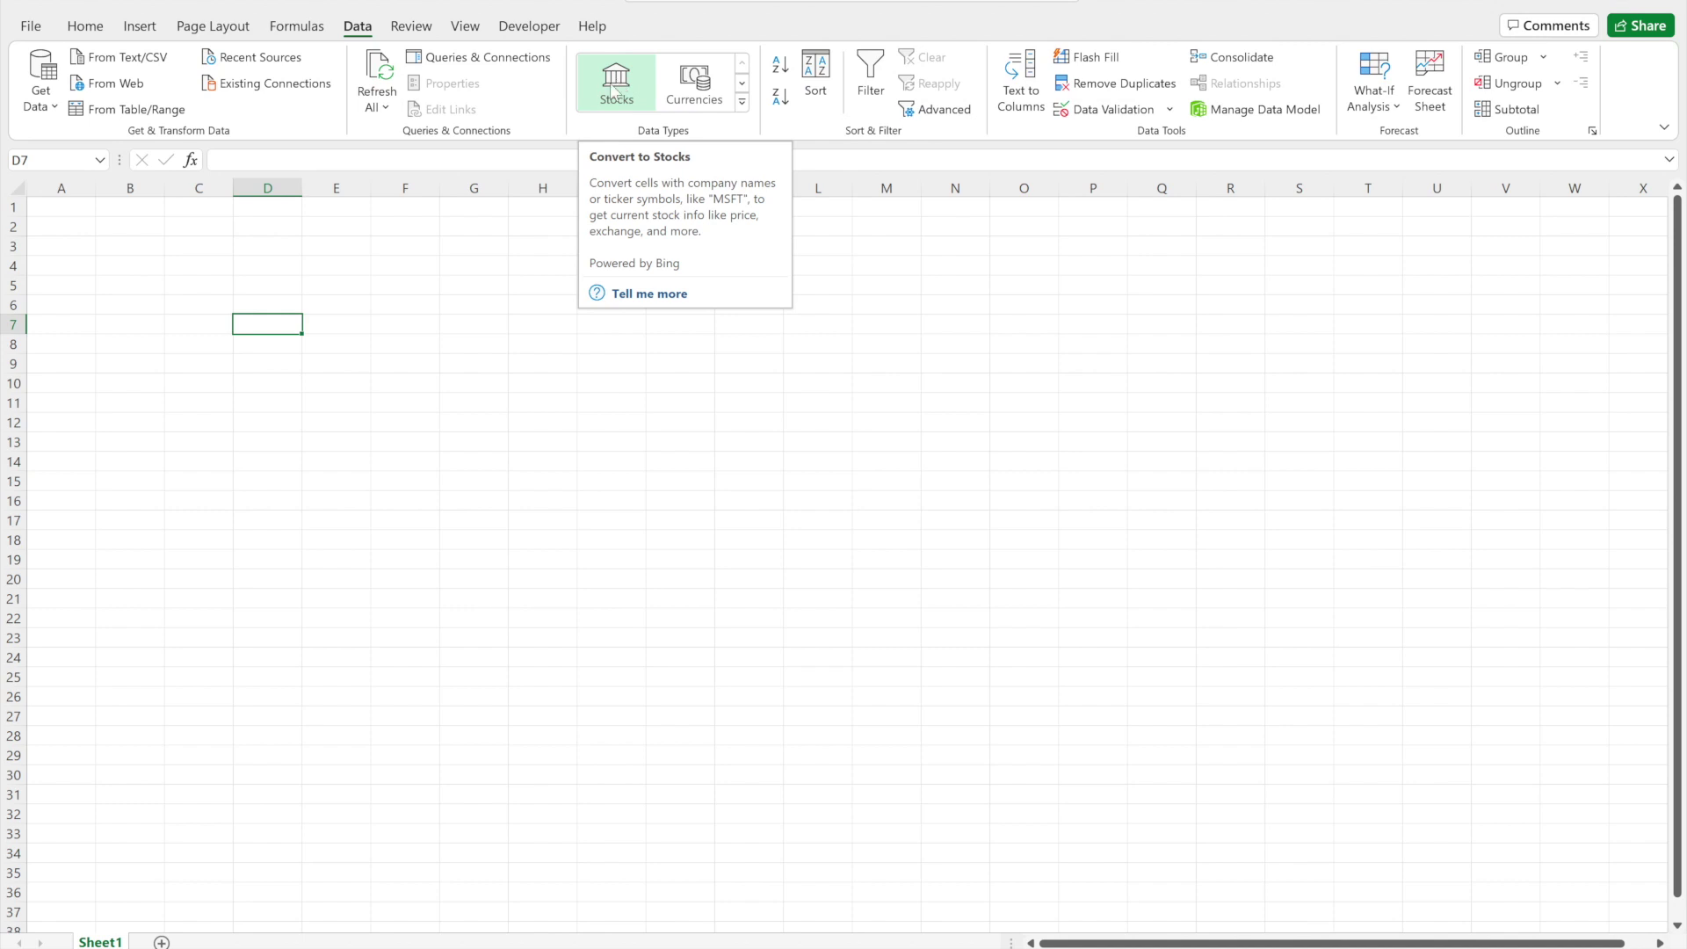
{"action": "left_click", "coordinate": [286, 271]}
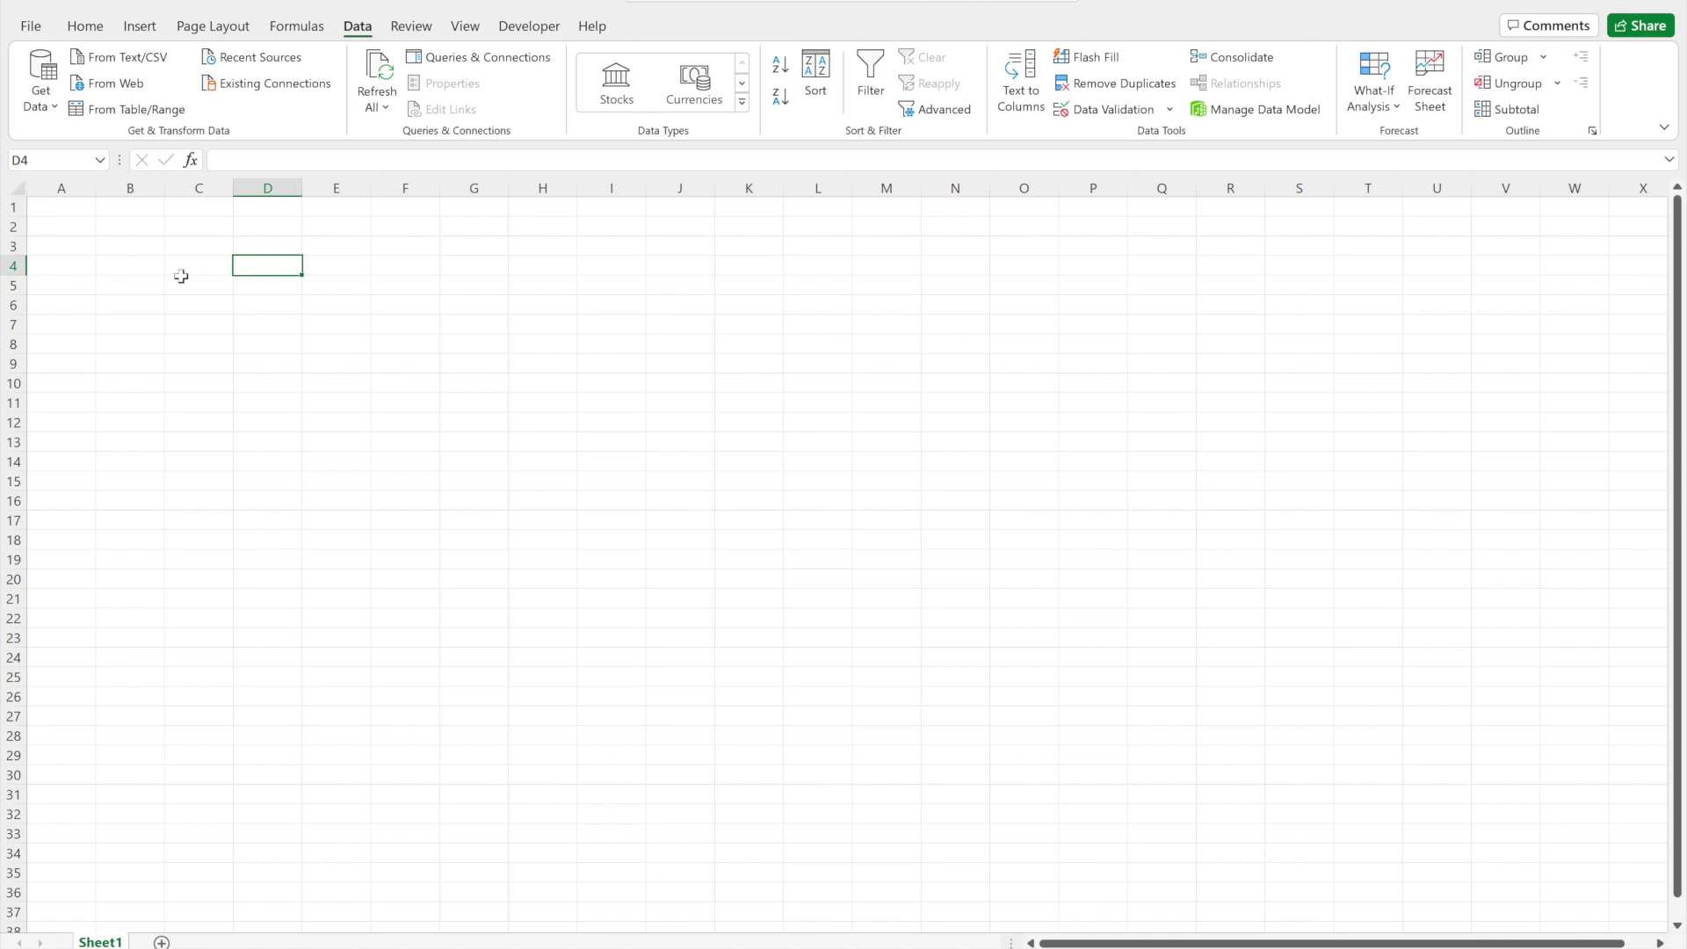
{"action": "left_click", "coordinate": [131, 272]}
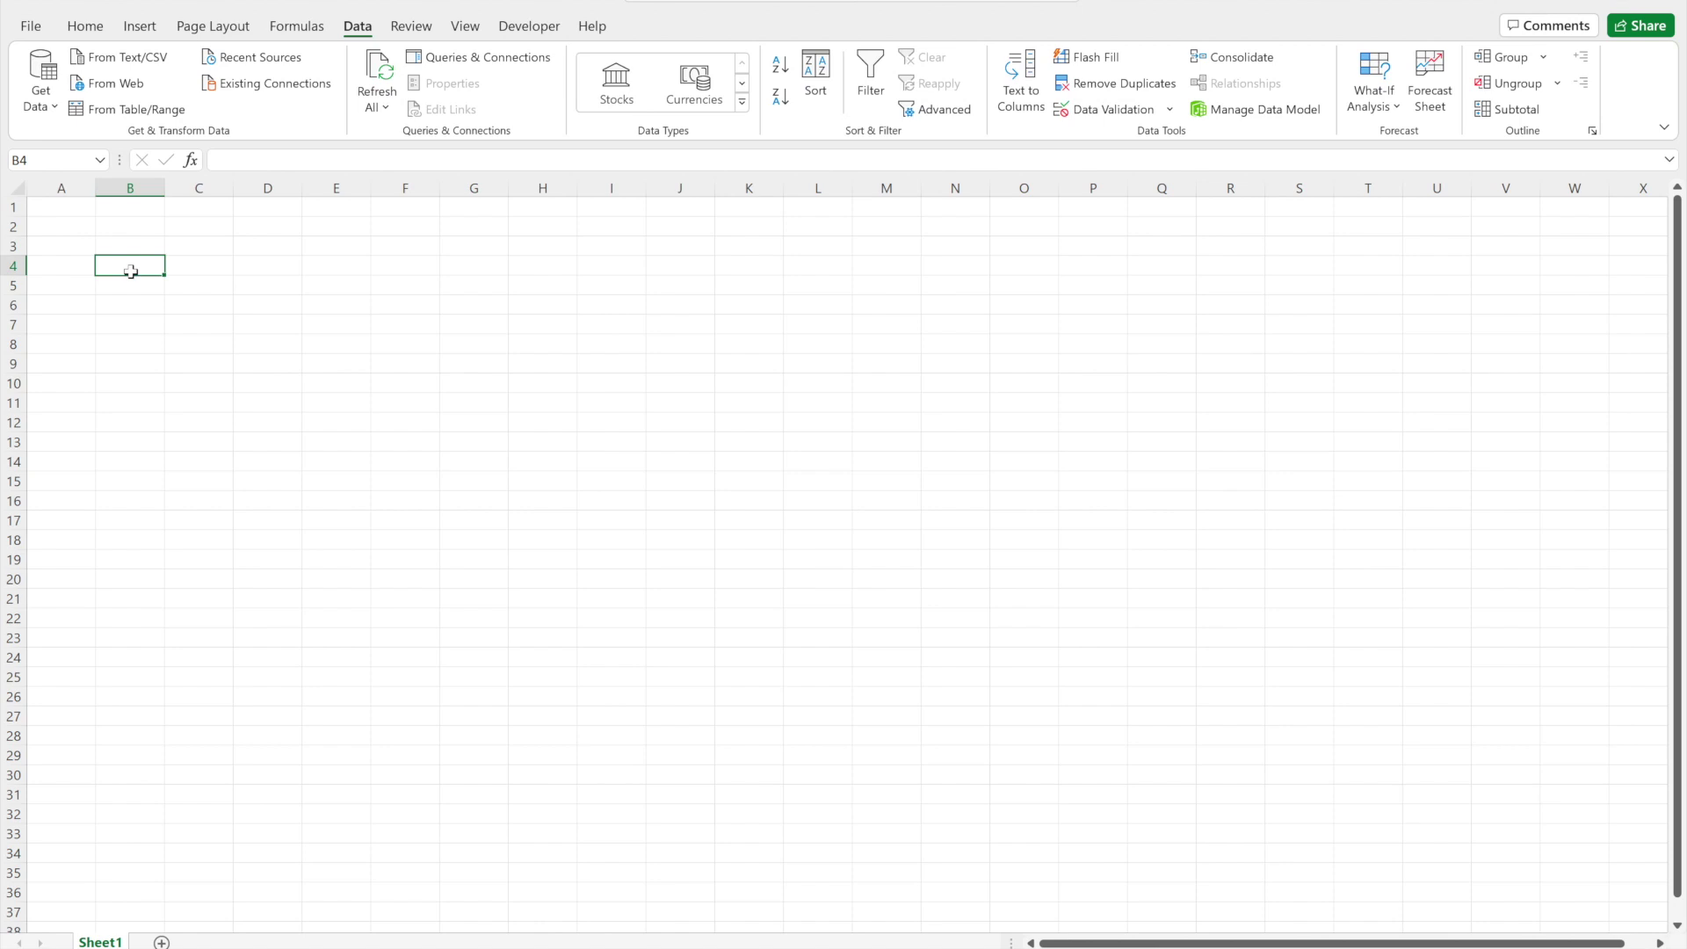
{"action": "key", "text": "Left"}
{"action": "scroll", "coordinate": [179, 292], "scroll_direction": "up", "scroll_amount": 3, "text": "ctrl"}
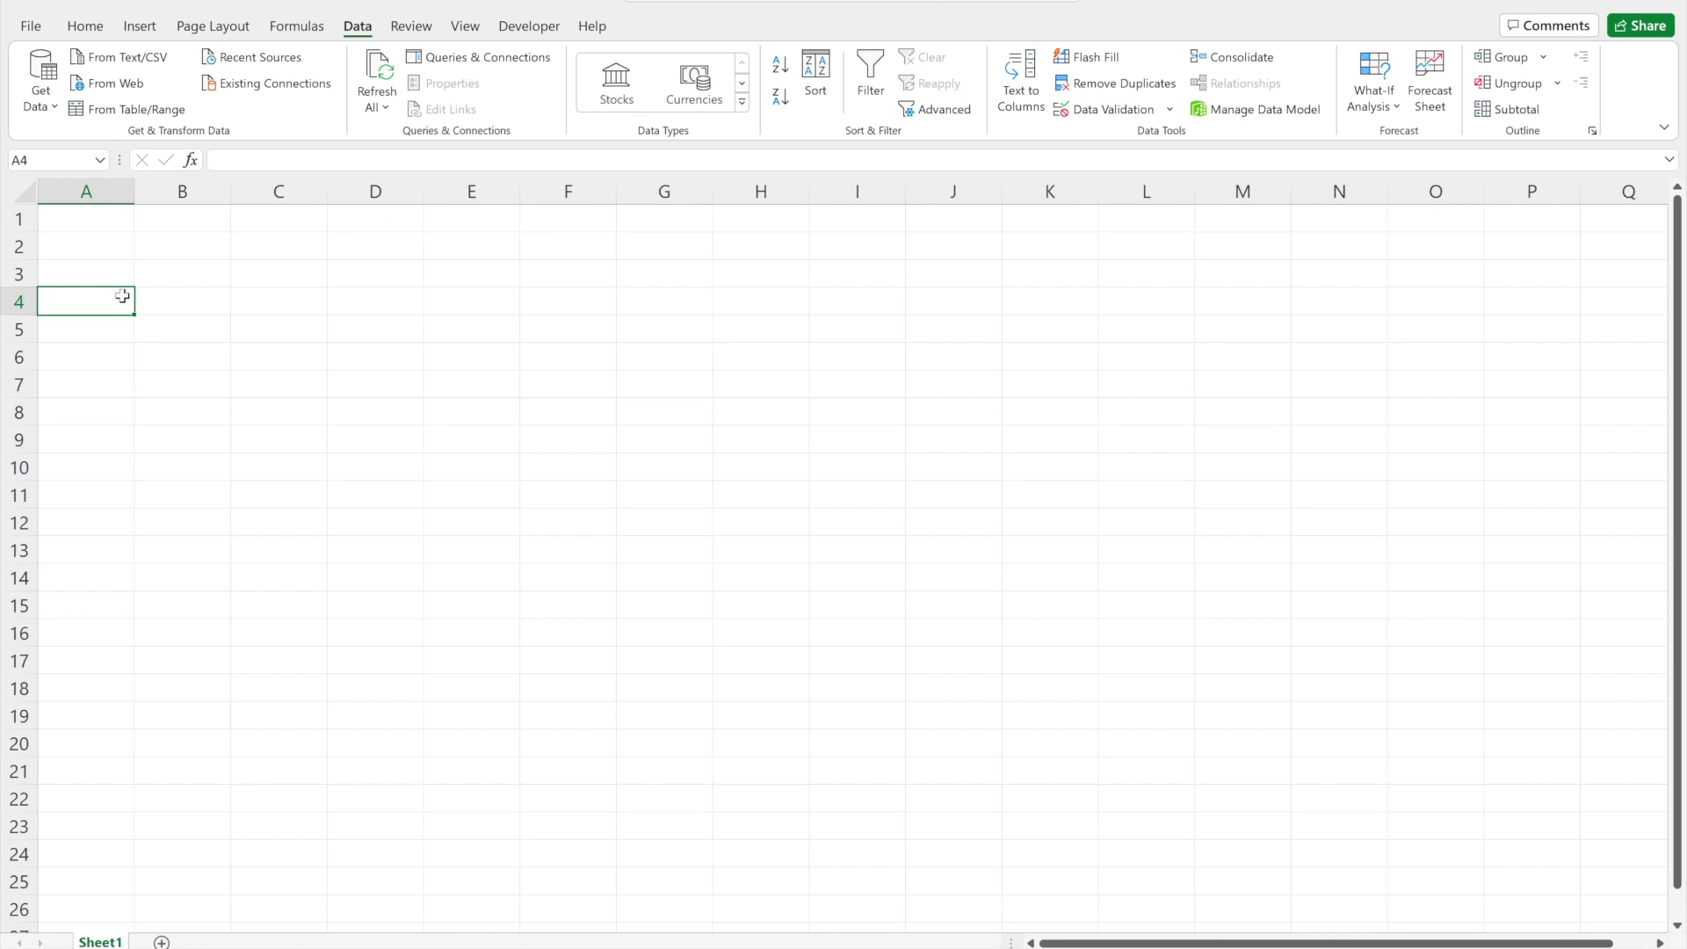
{"action": "type", "text": "="}
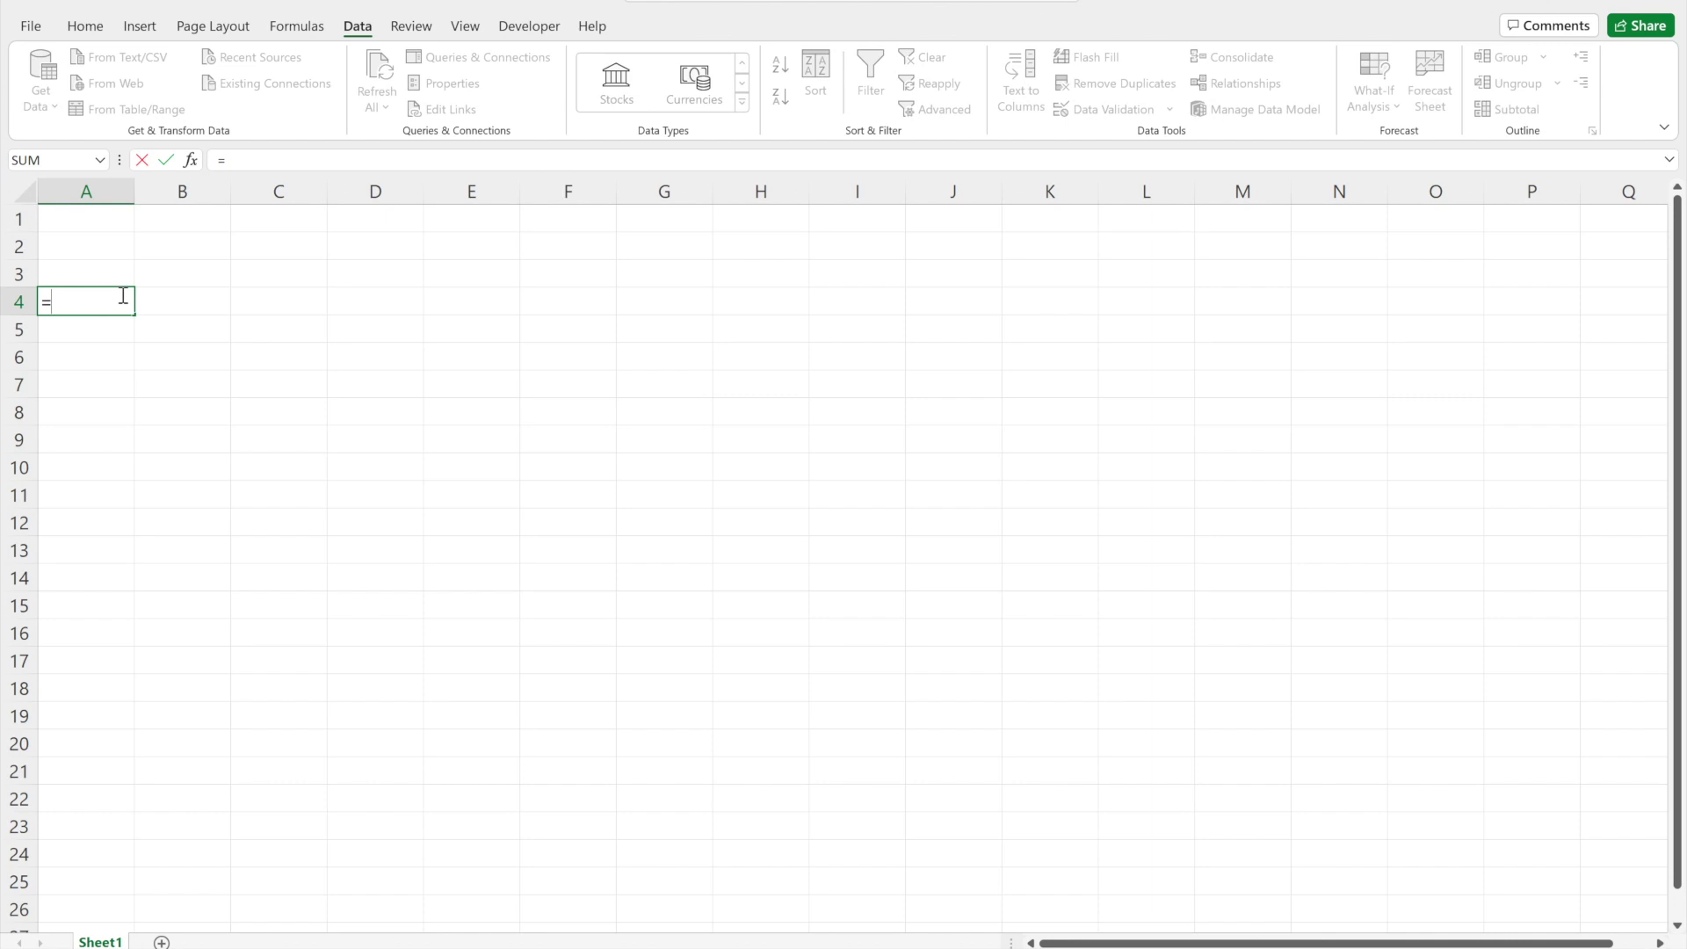
{"action": "type", "text": "stock"}
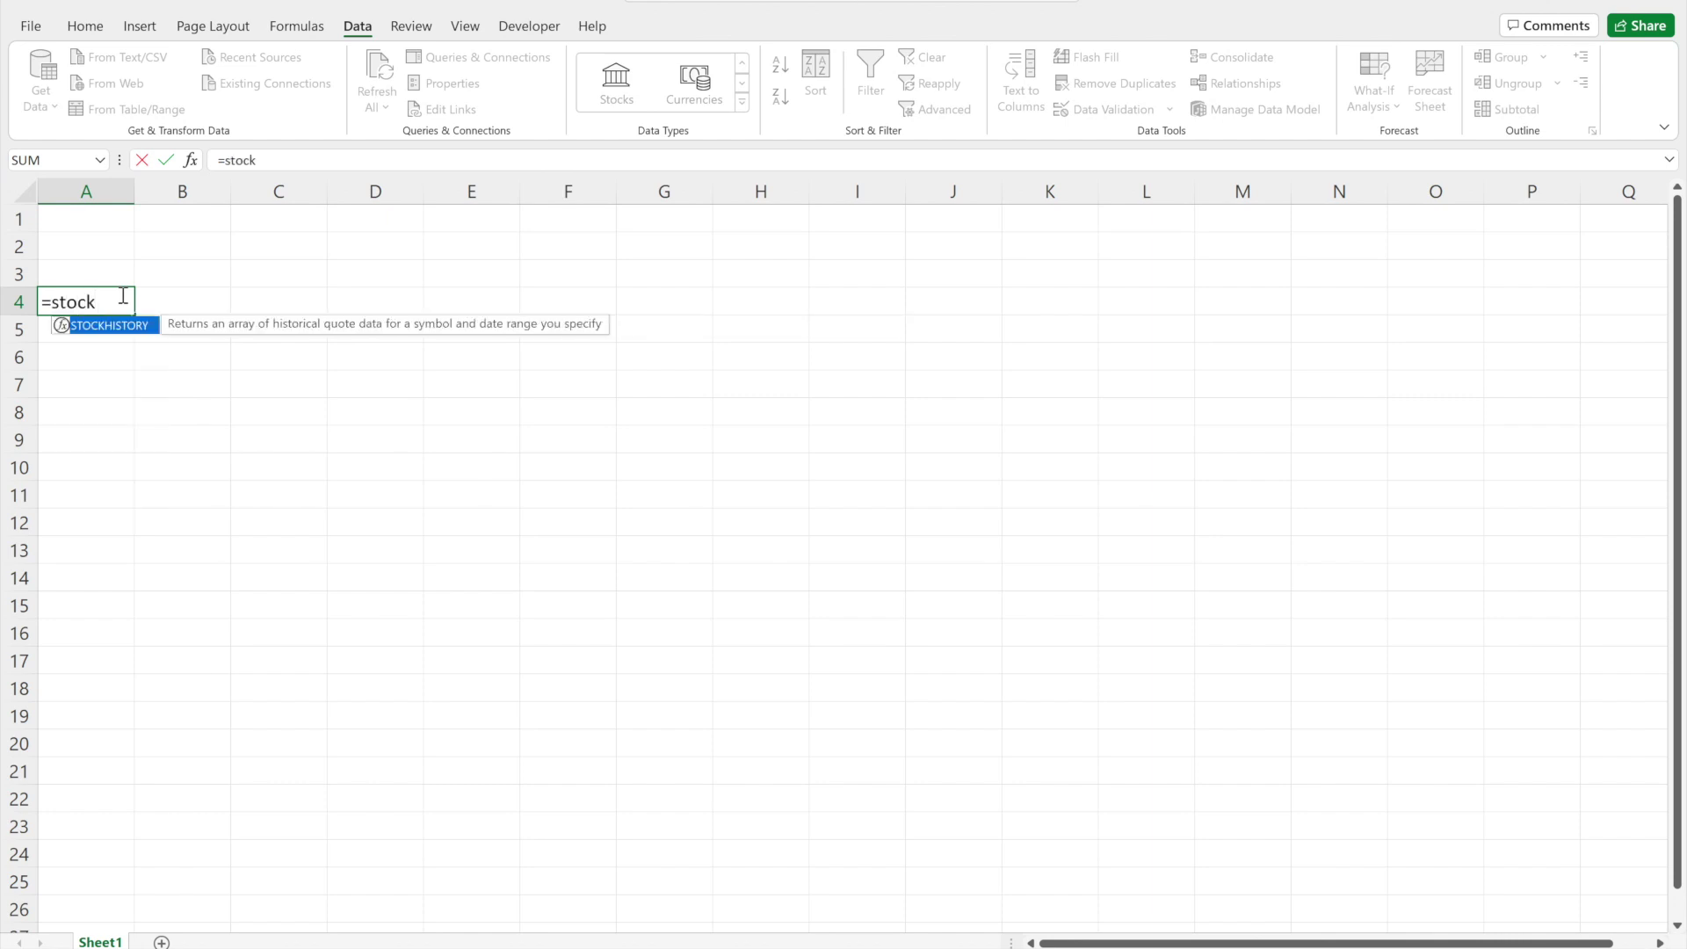
{"action": "key", "text": "Tab"}
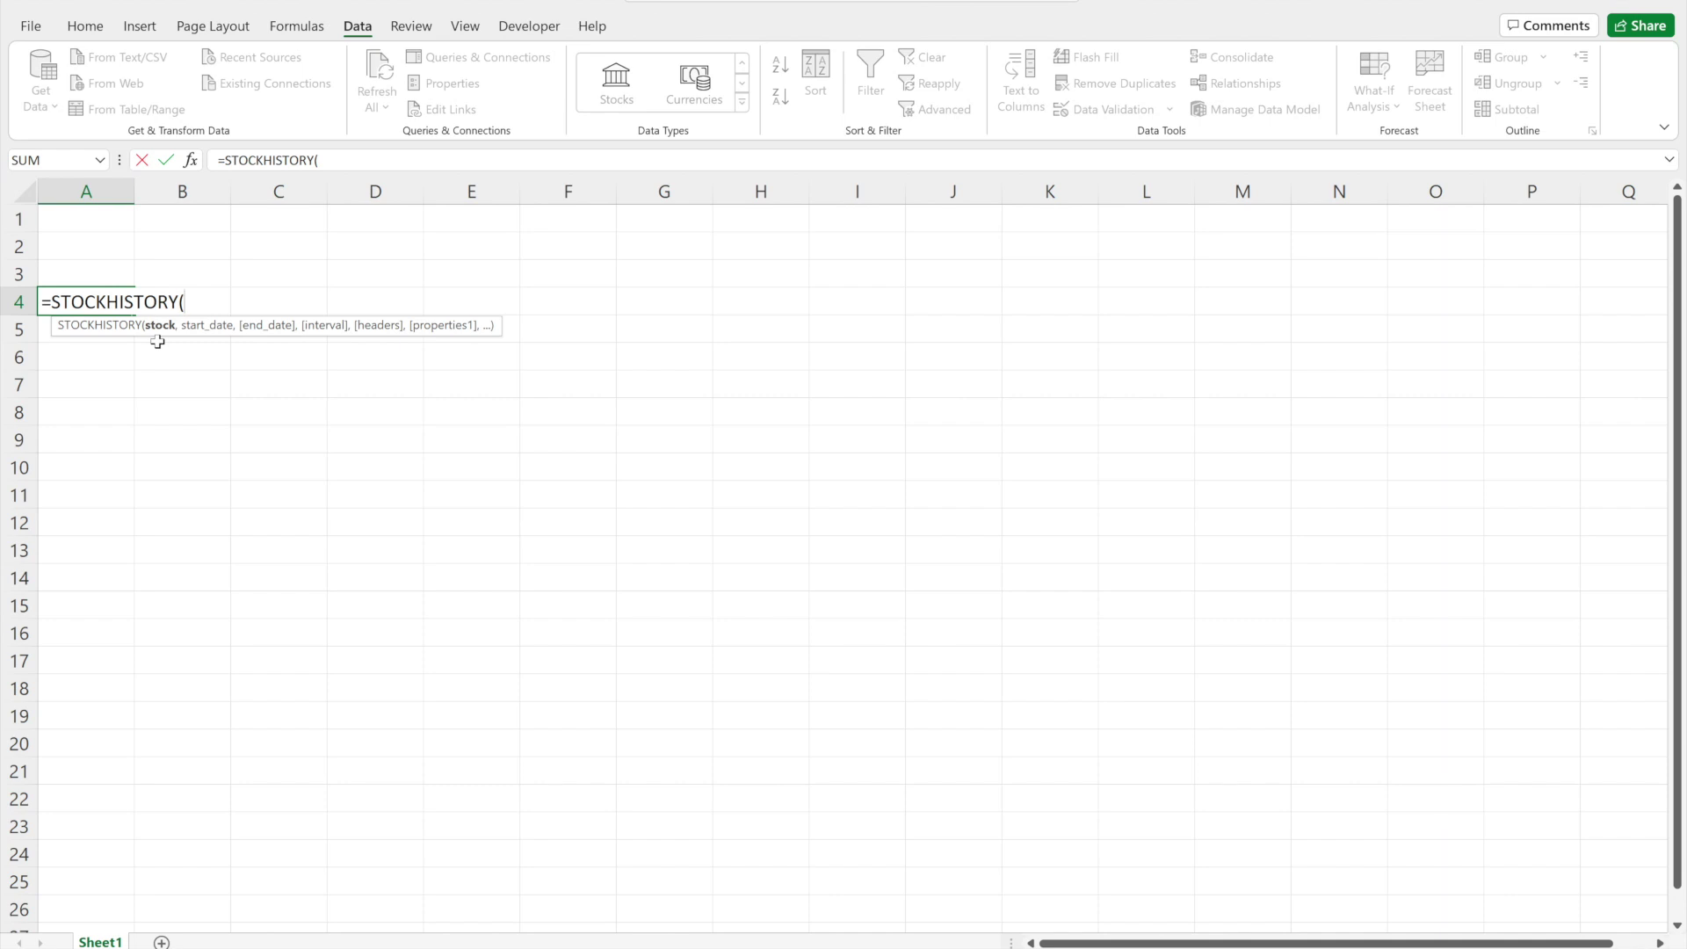
Examine the STOCKHISTORY arguments and their interval, header and property options using placeholder commas, and remove the commas
{"action": "type", "text": ","}
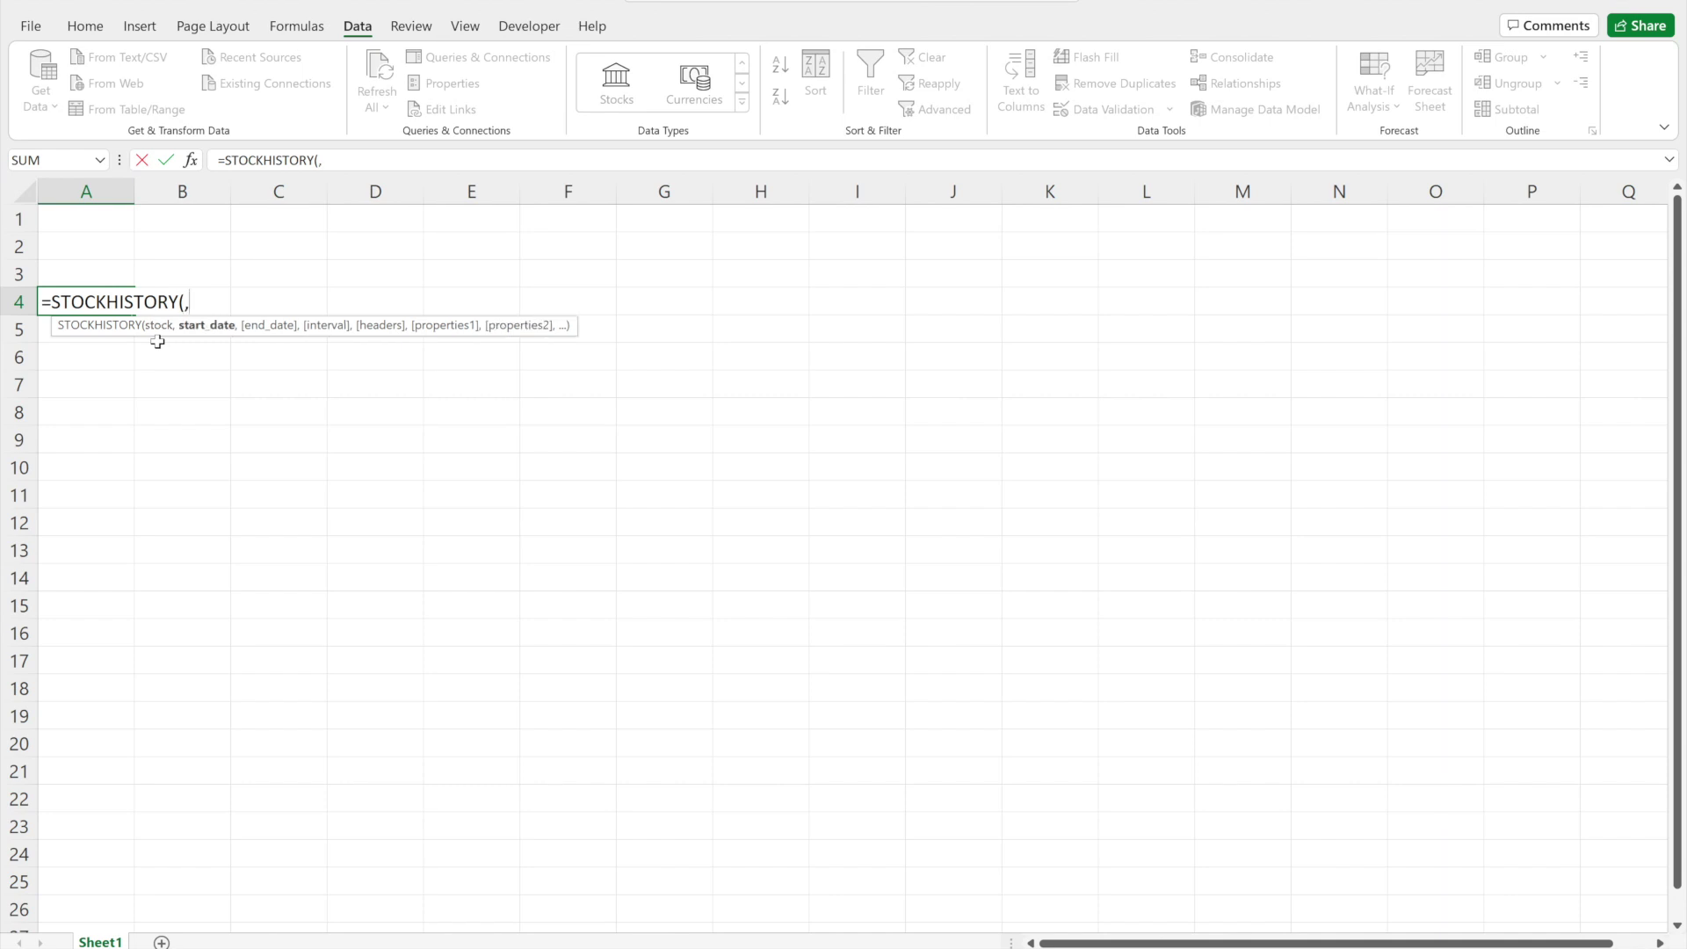
{"action": "type", "text": ","}
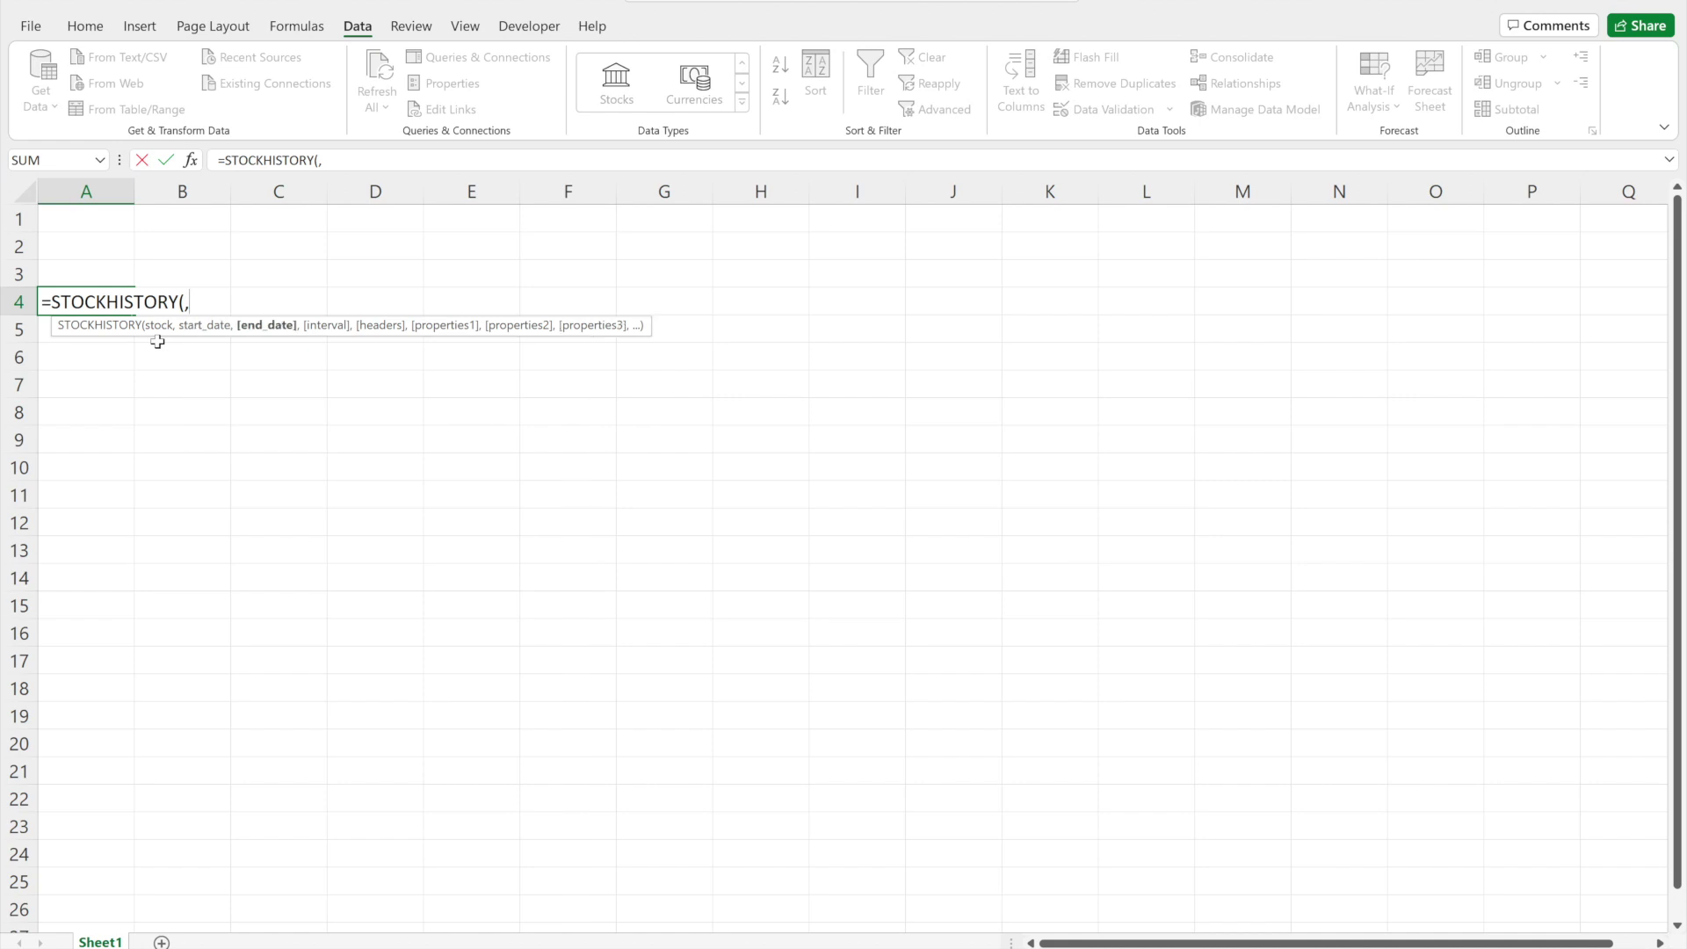
{"action": "type", "text": ","}
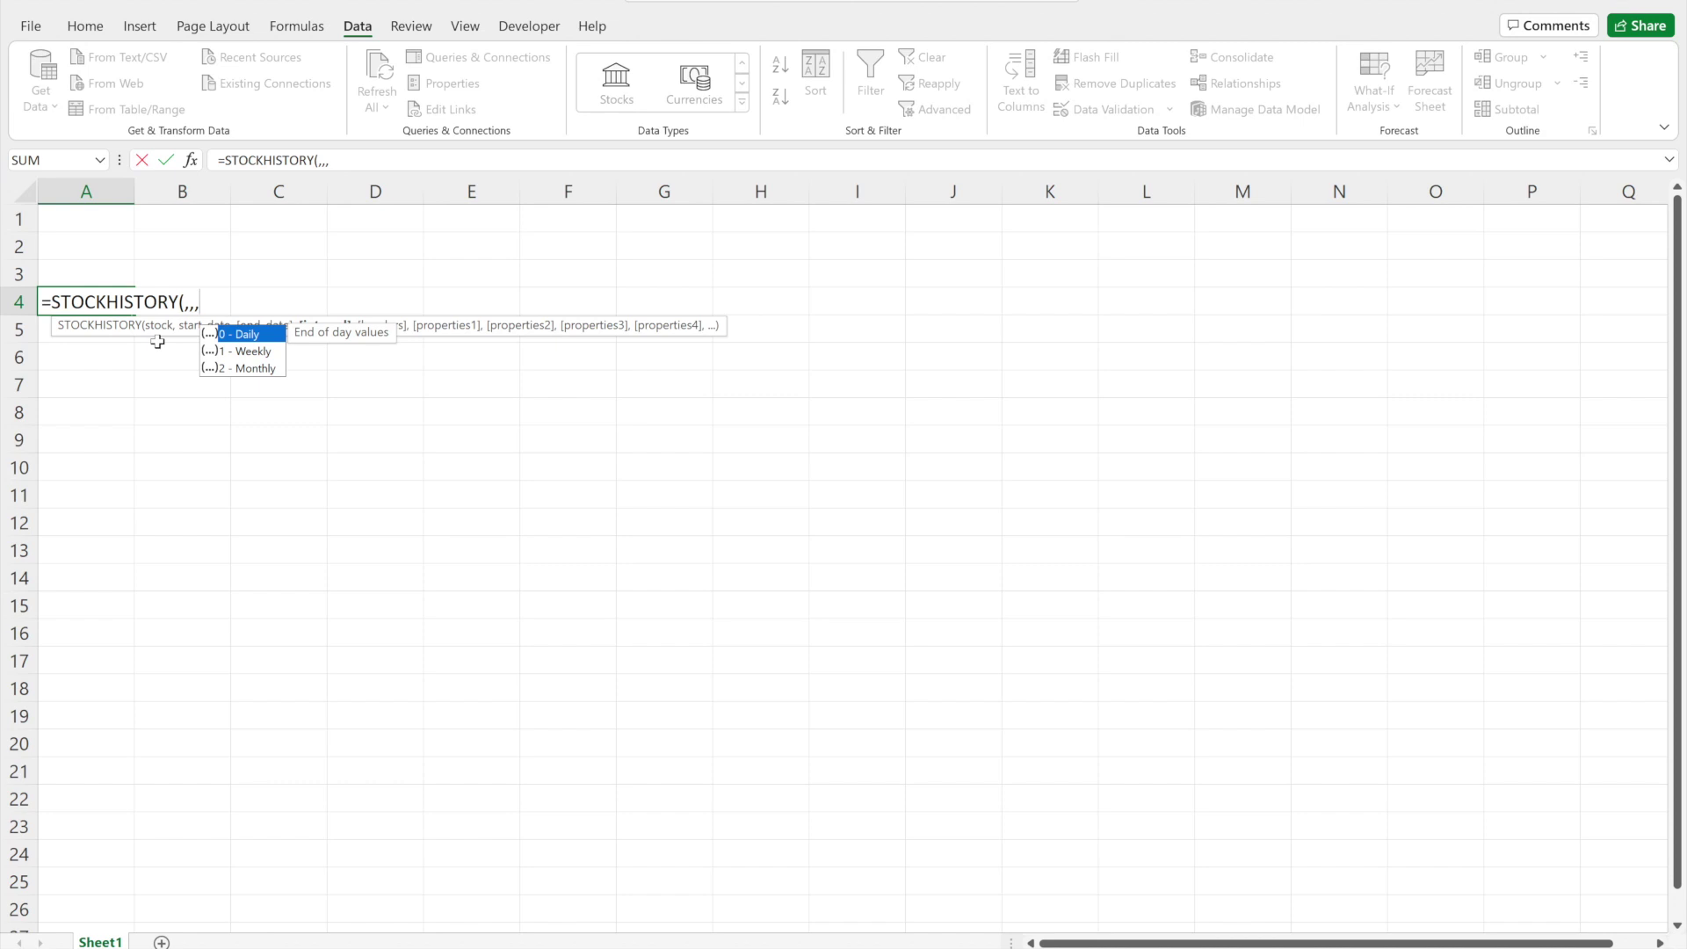
{"action": "type", "text": ","}
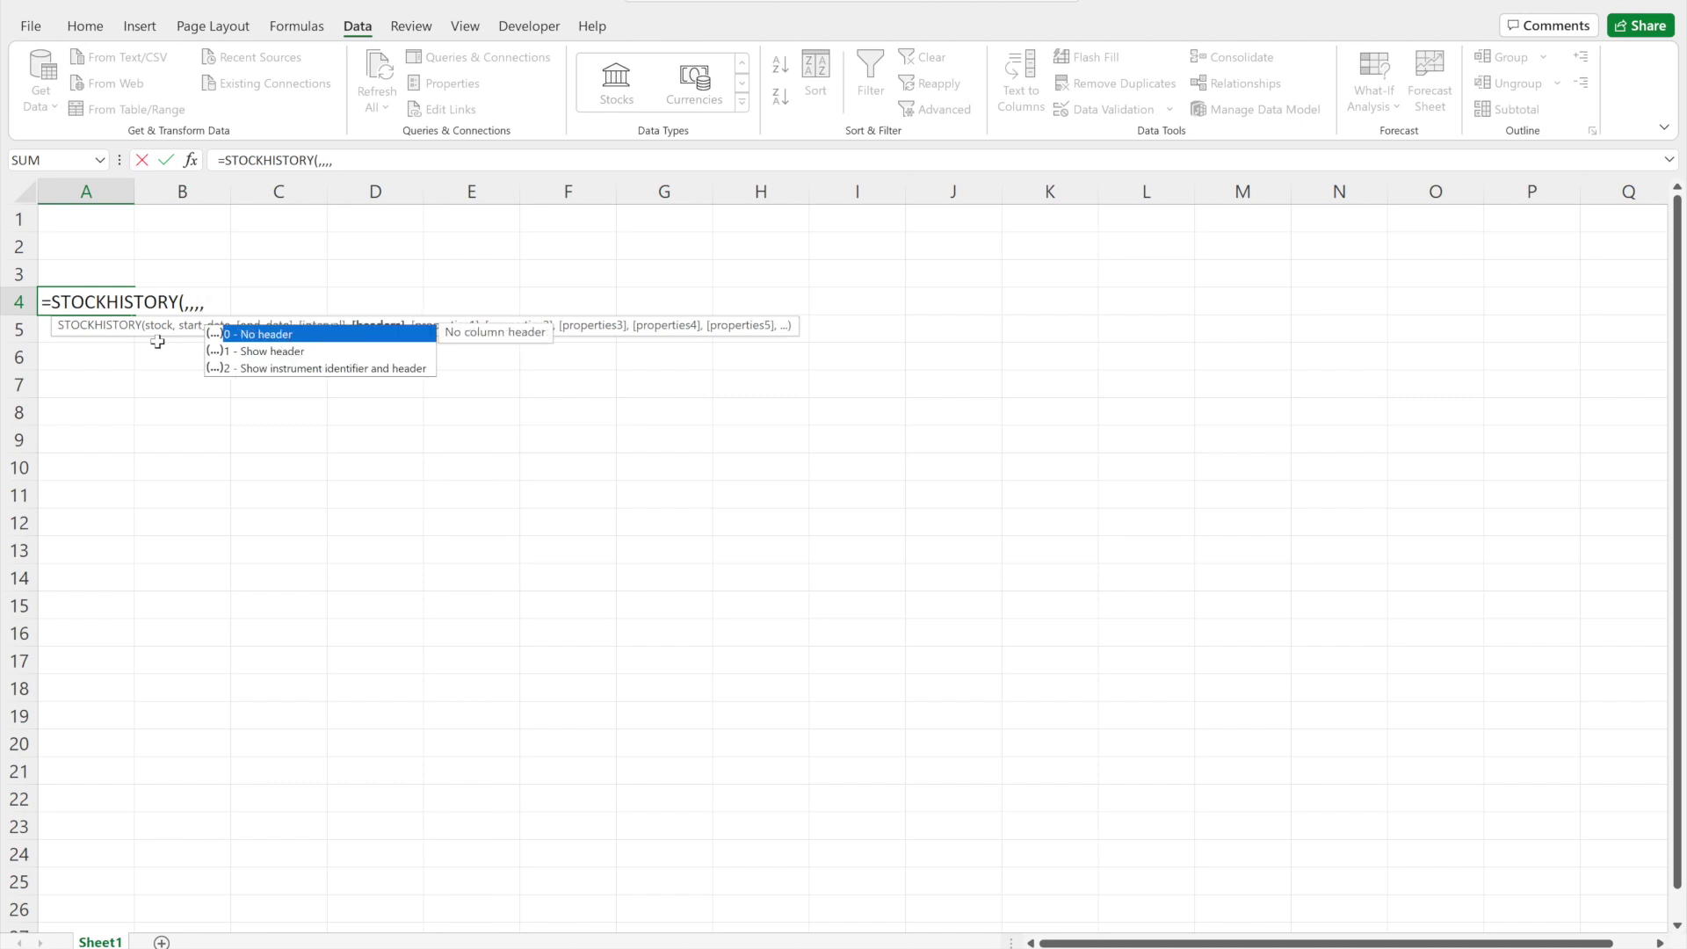
{"action": "type", "text": ","}
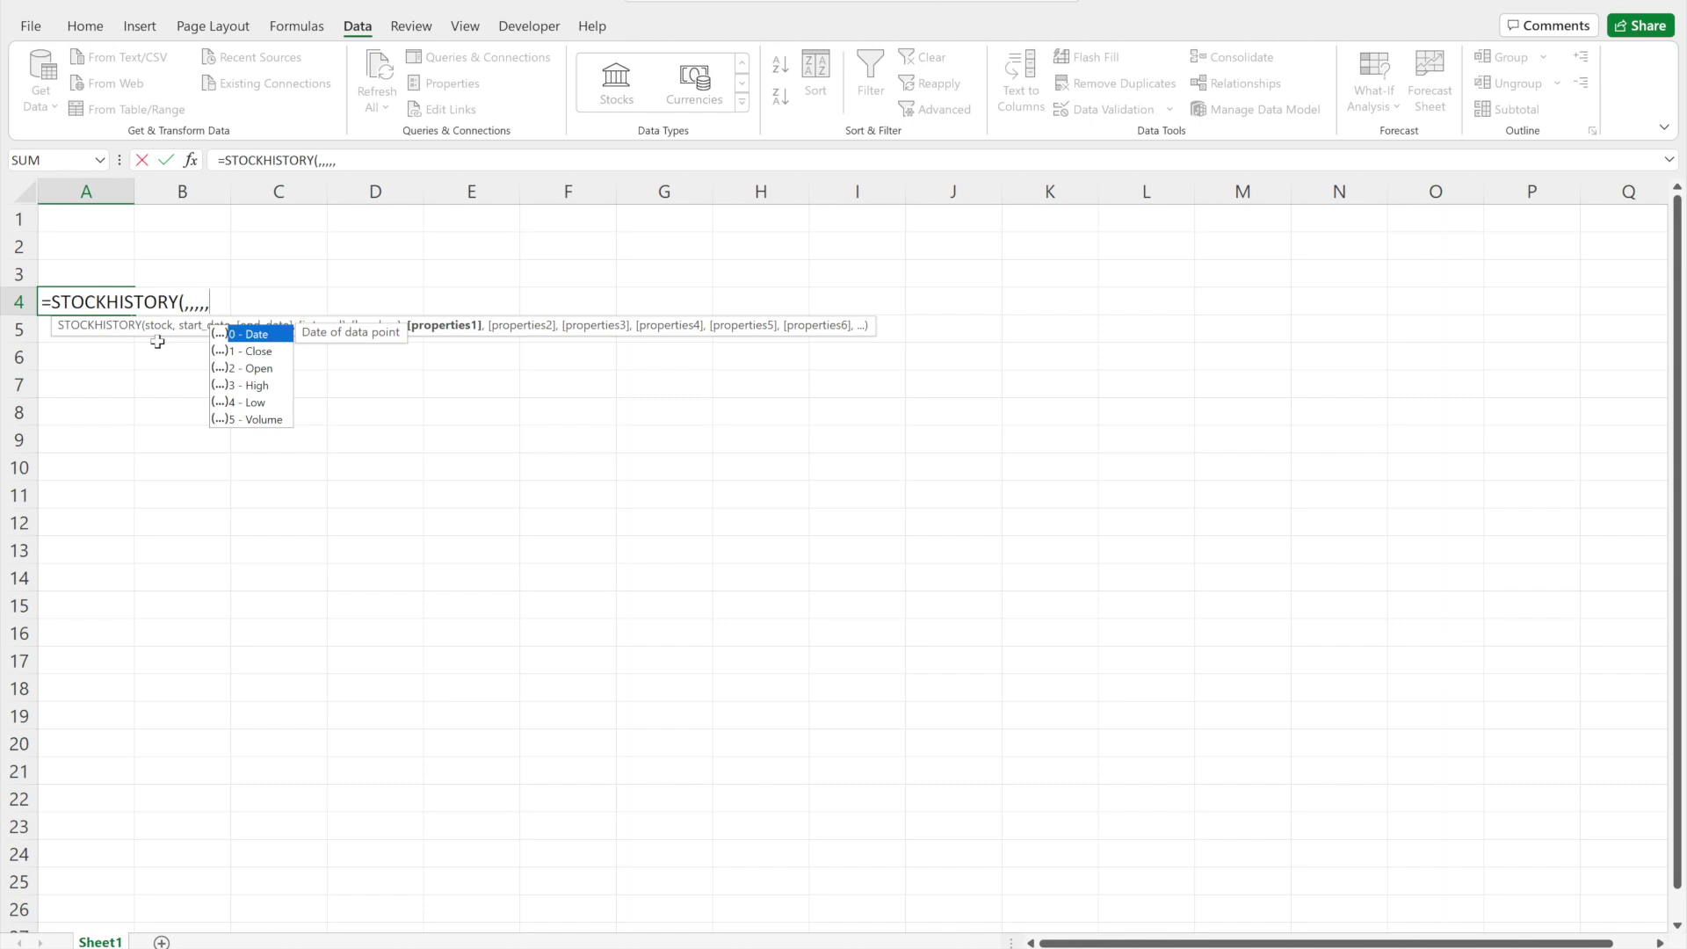
{"action": "type", "text": ","}
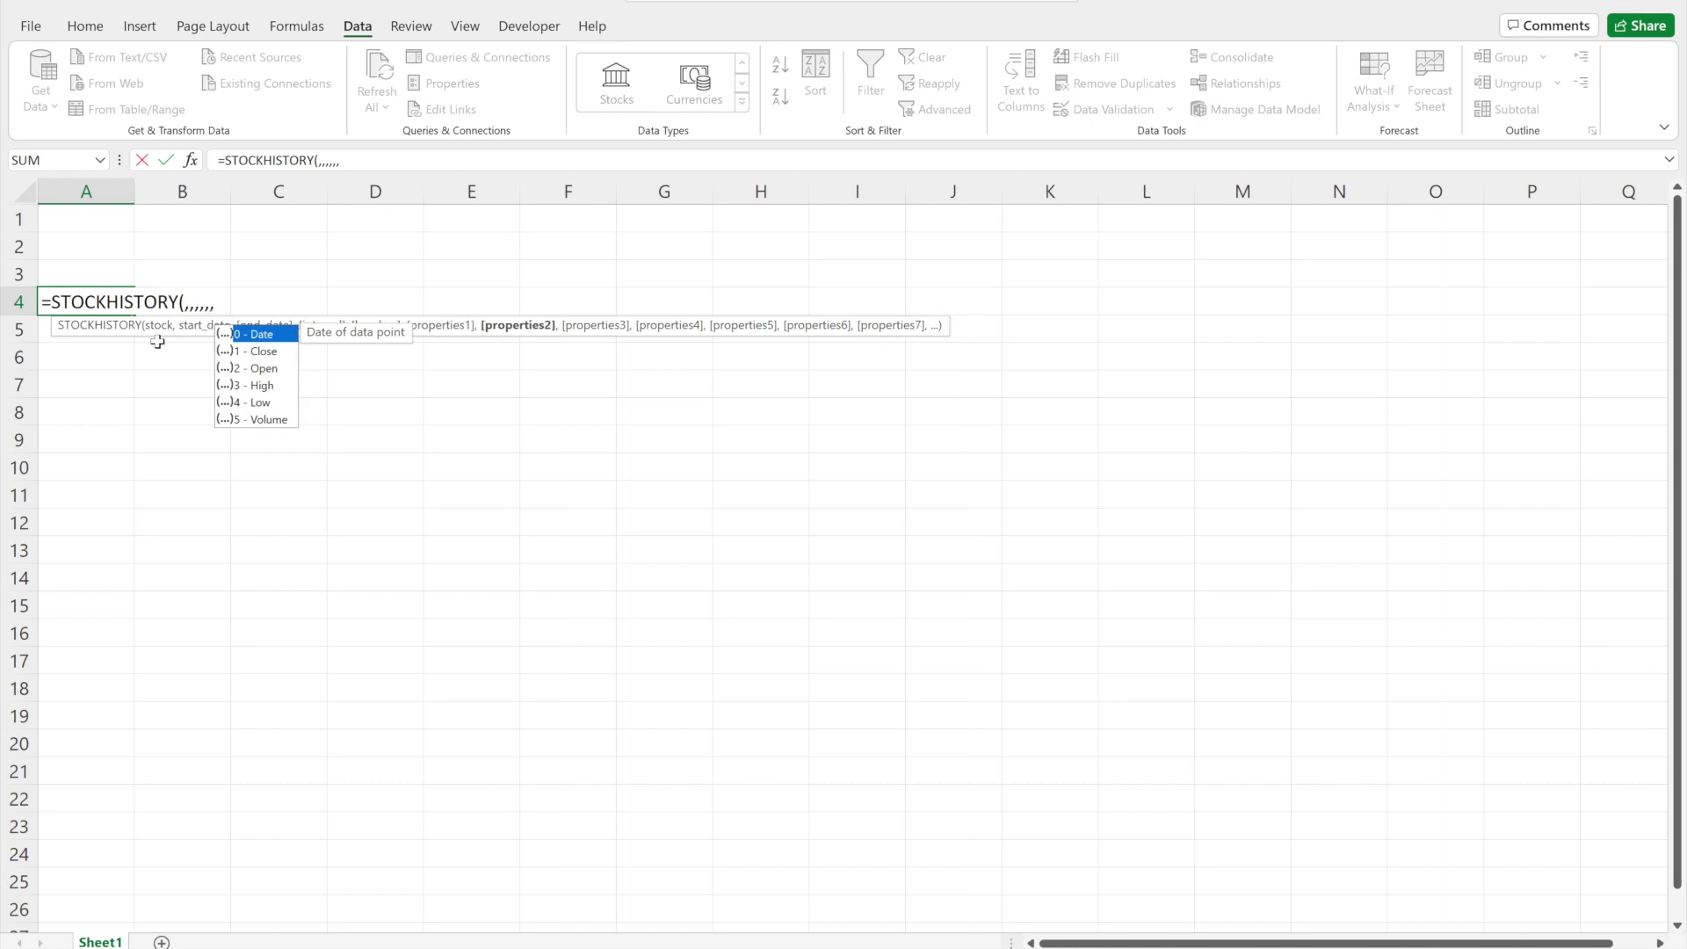
{"action": "type", "text": ",,"}
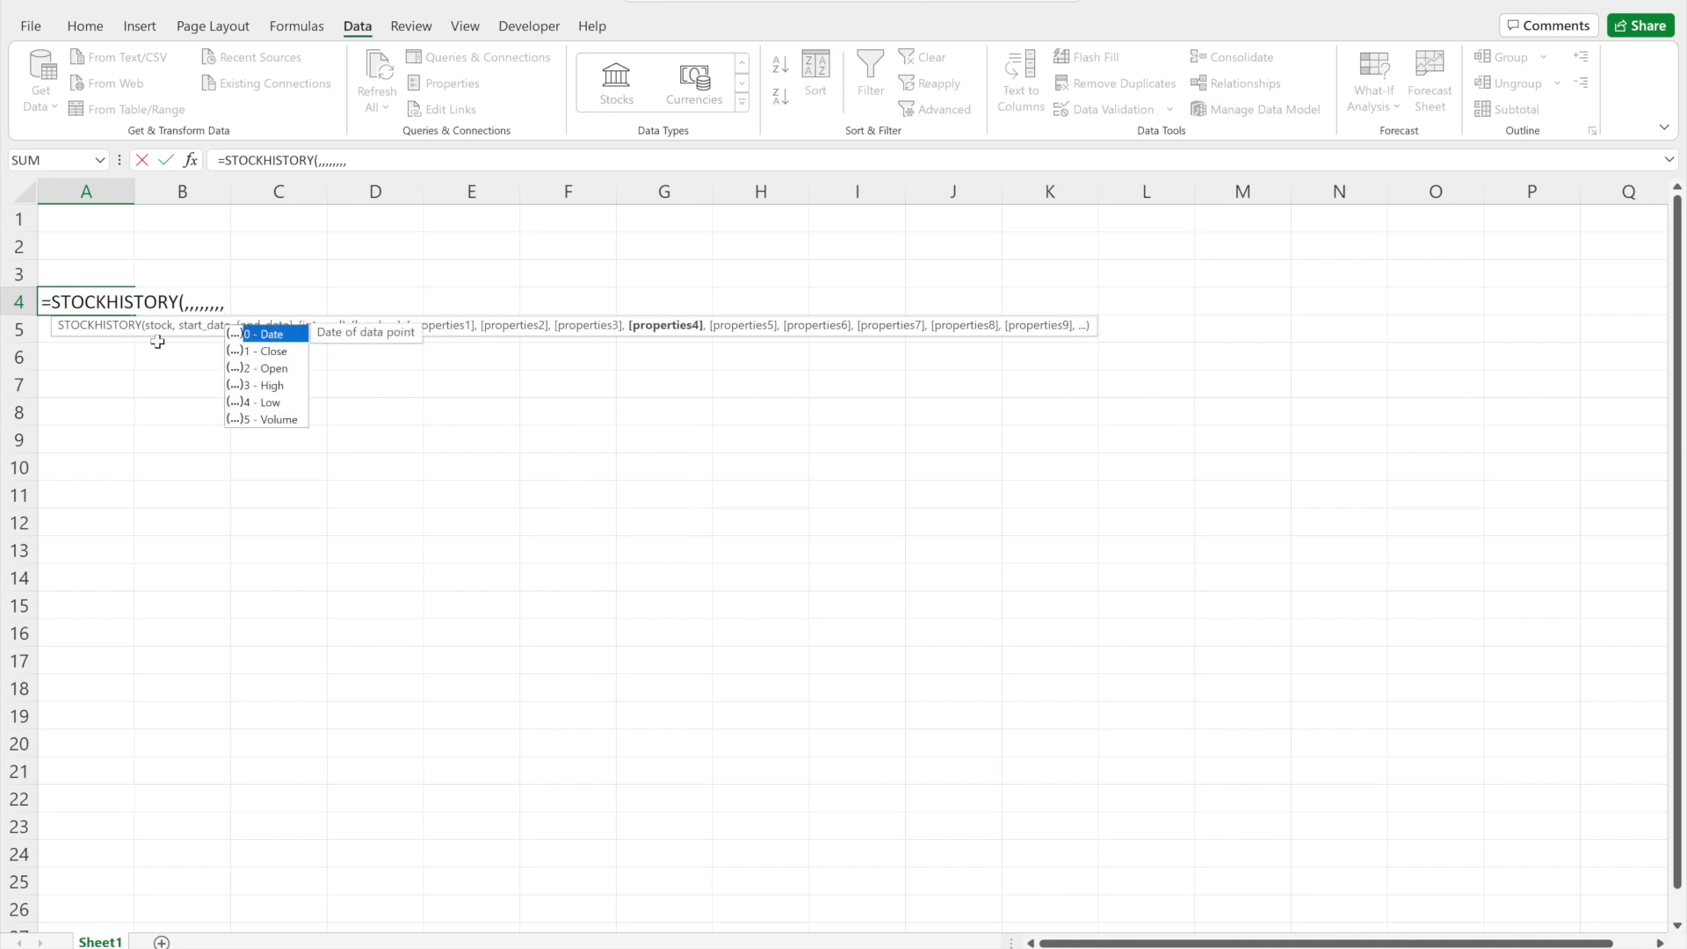
{"action": "type", "text": ",,,,"}
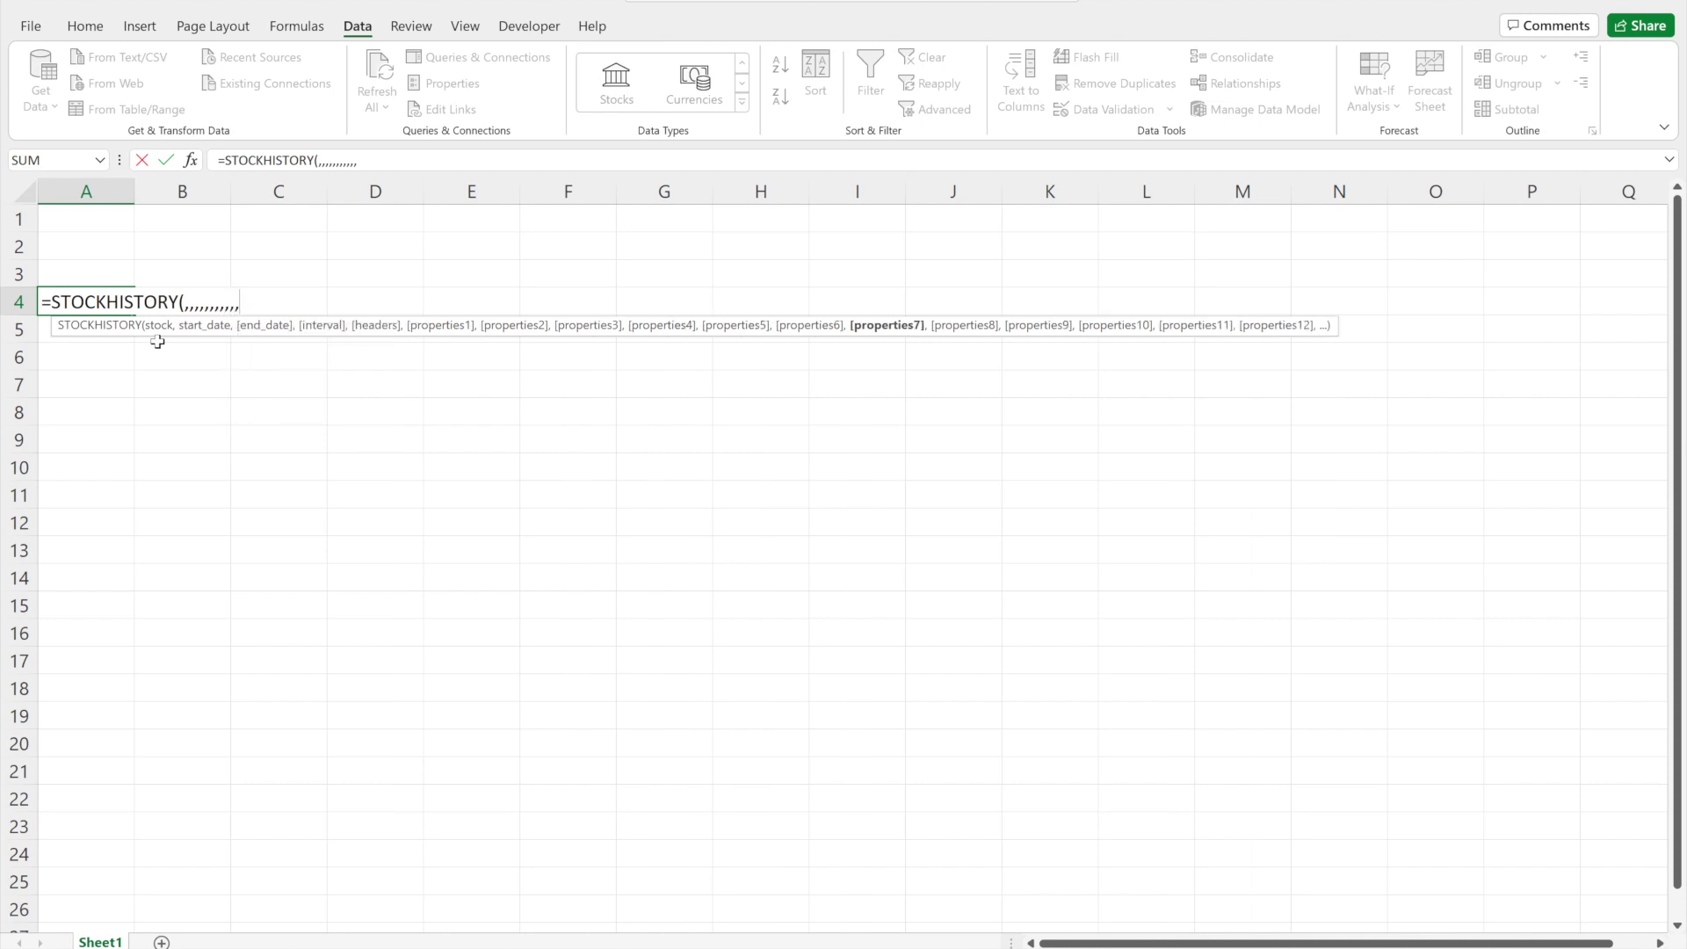
{"action": "type", "text": ",,"}
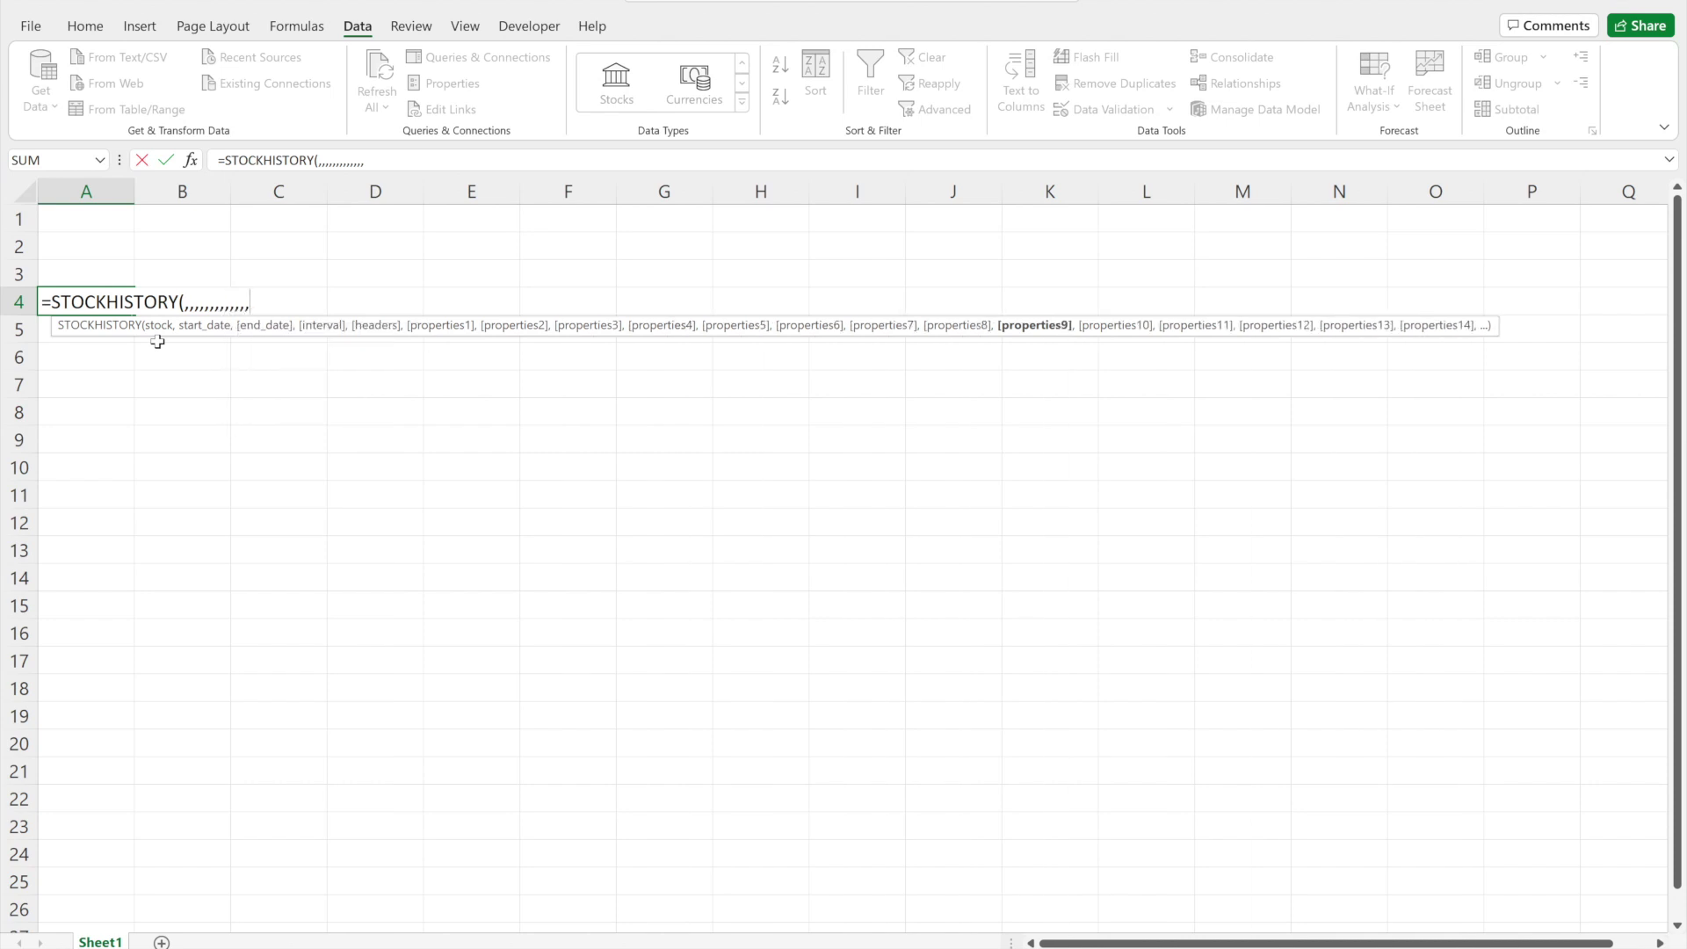
{"action": "key", "text": "BackSpace"}
{"action": "key", "text": "BackSpace"}
{"action": "key", "text": "BackSpace"}
{"action": "key", "text": "BackSpace"}
{"action": "key", "text": "BackSpace"}
{"action": "key", "text": "BackSpace"}
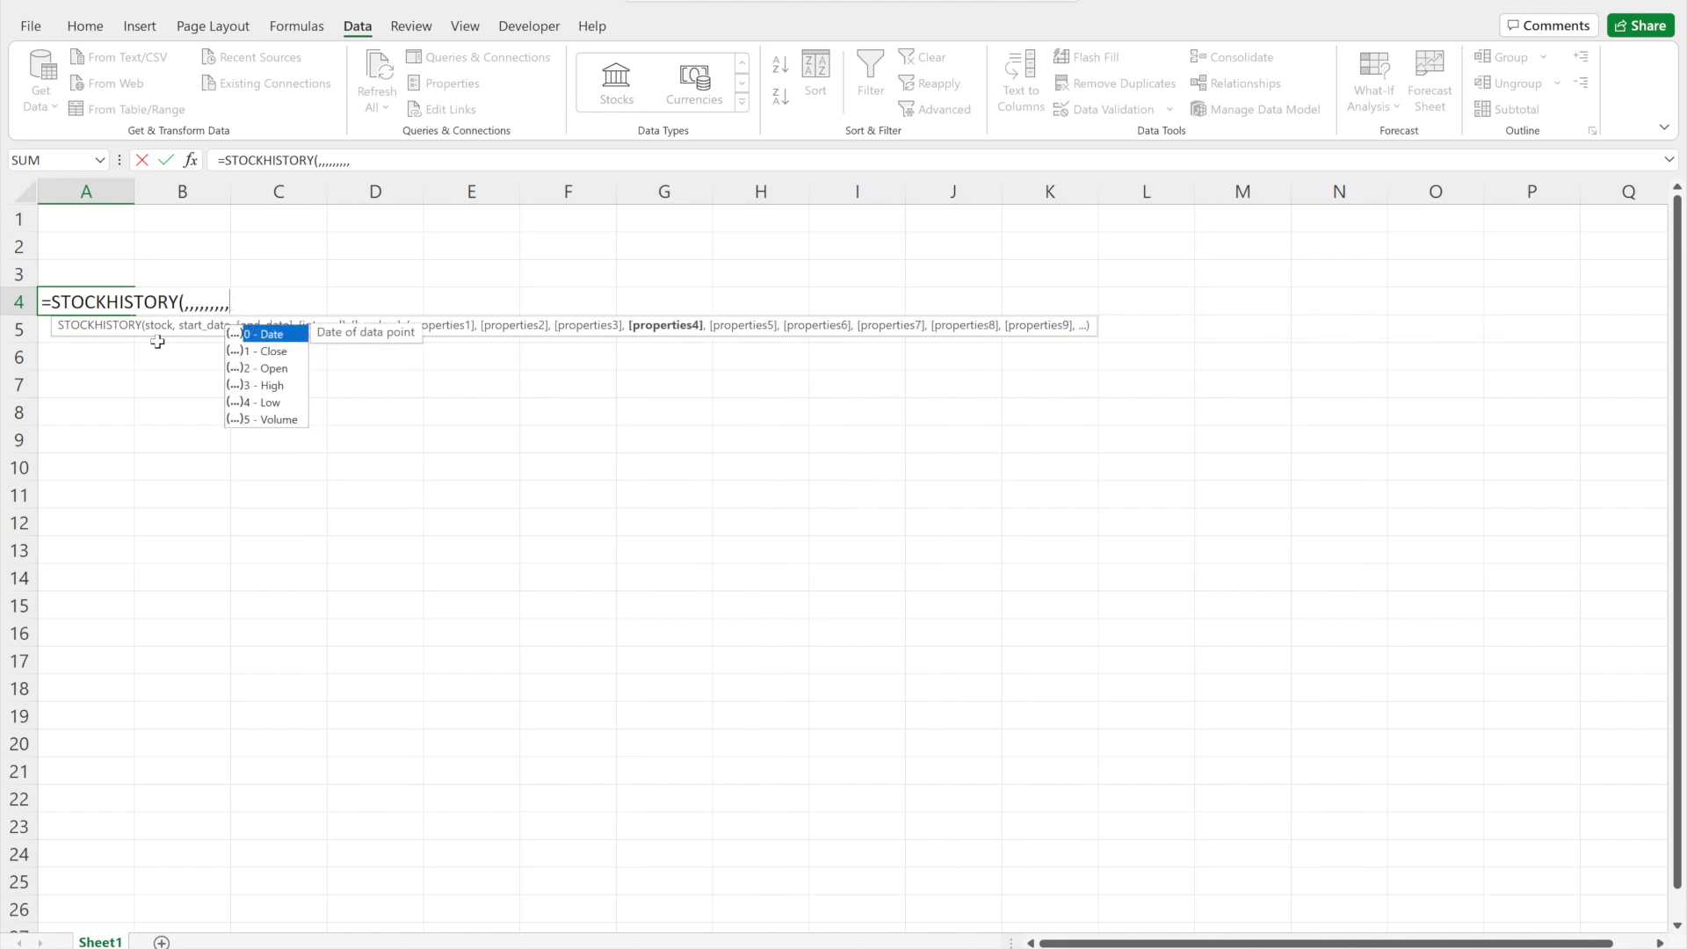
{"action": "key", "text": "BackSpace"}
{"action": "key", "text": "BackSpace"}
{"action": "key", "text": "BackSpace"}
{"action": "key", "text": "BackSpace"}
{"action": "key", "text": "BackSpace"}
{"action": "key", "text": "BackSpace"}
{"action": "key", "text": "BackSpace"}
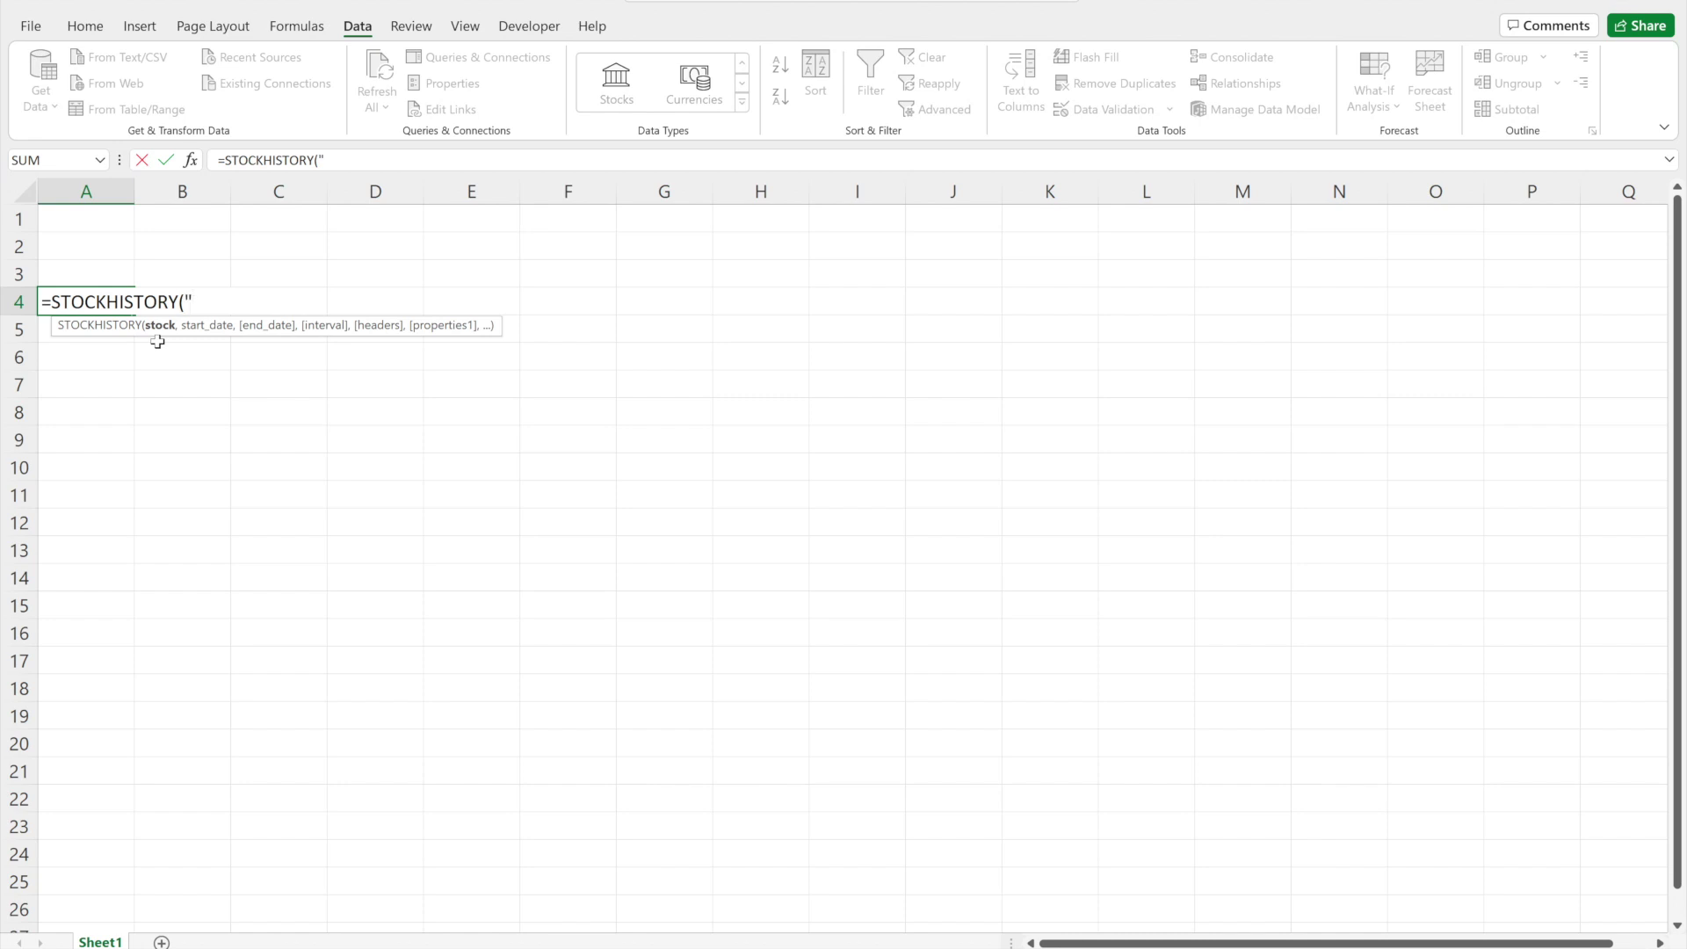
Enter "AAPL" as the stock argument of the STOCKHISTORY formula
{"action": "type", "text": "AAPL"}
{"action": "type", "text": ","}
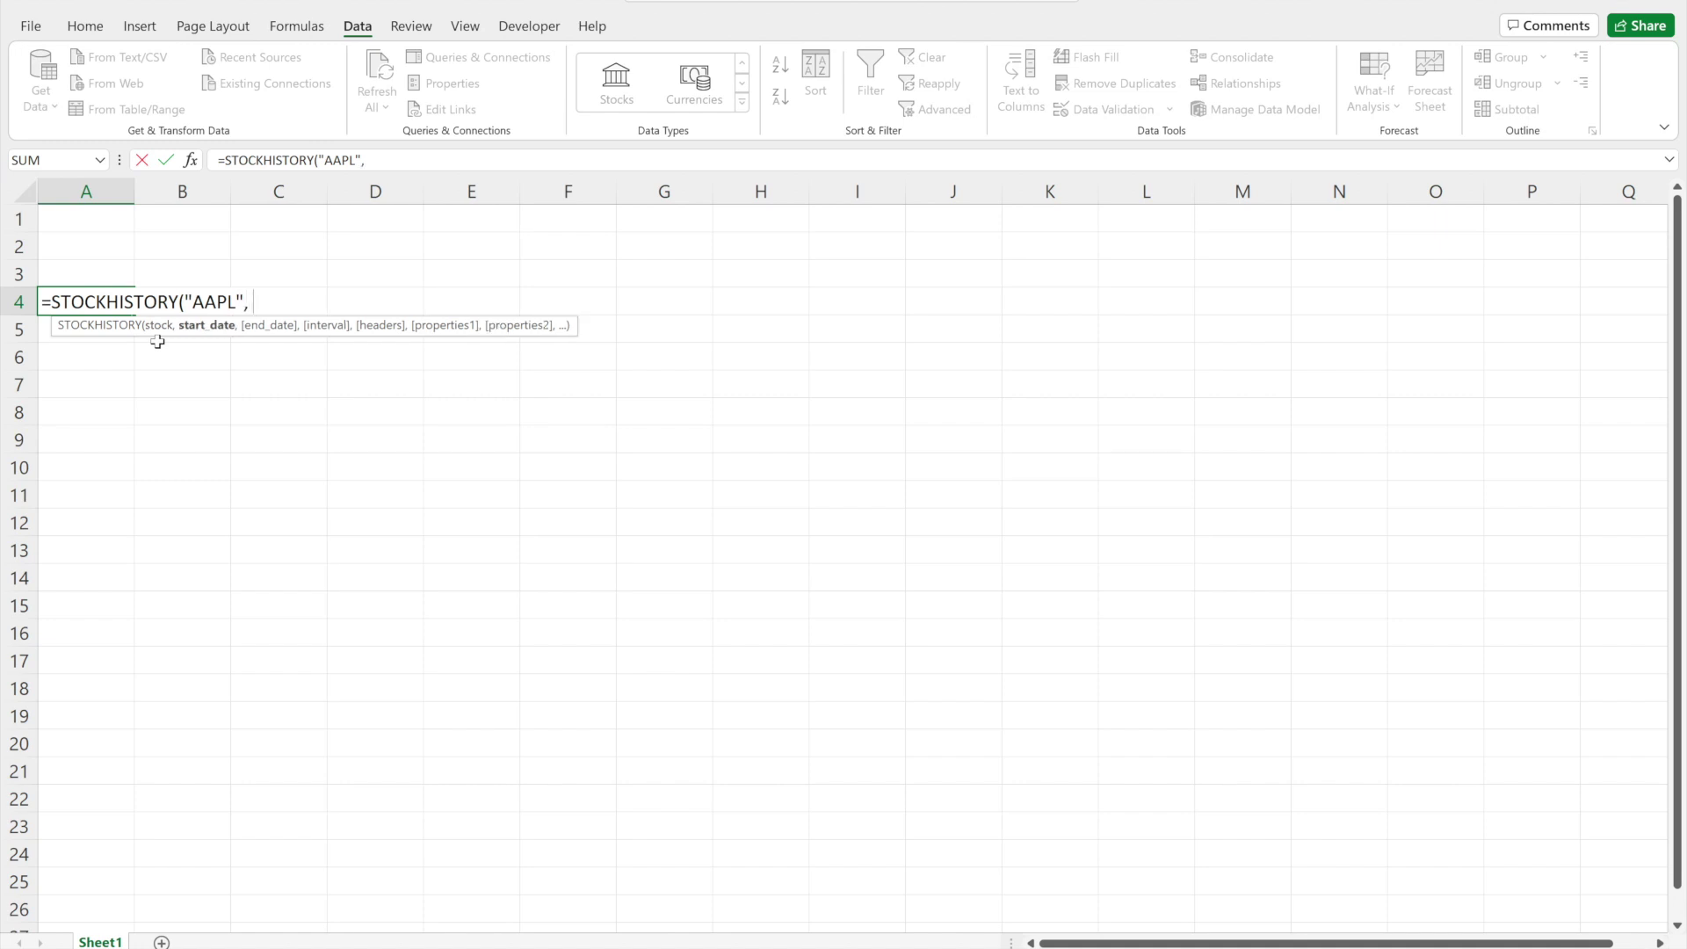
{"action": "type", "text": " \""}
{"action": "key", "text": "BackSpace"}
{"action": "type", "text": ")"}
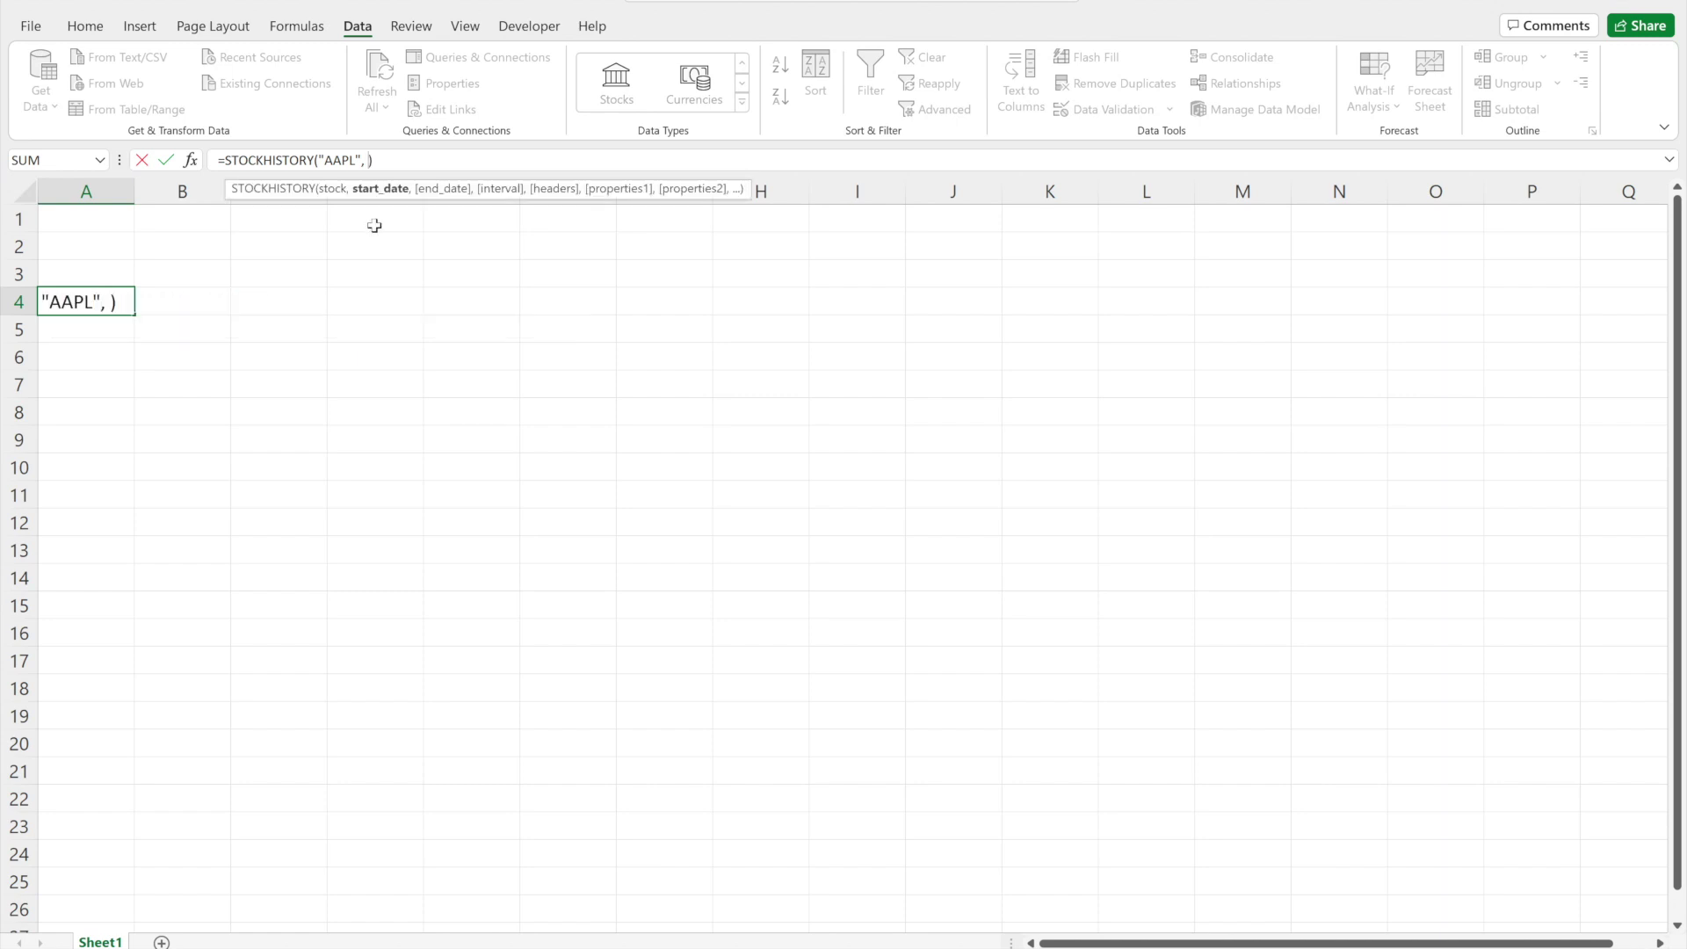
Set the formula's start date to DATE(2022,01,01) and begin a DATE function for the end date
{"action": "type", "text": "DAT"}
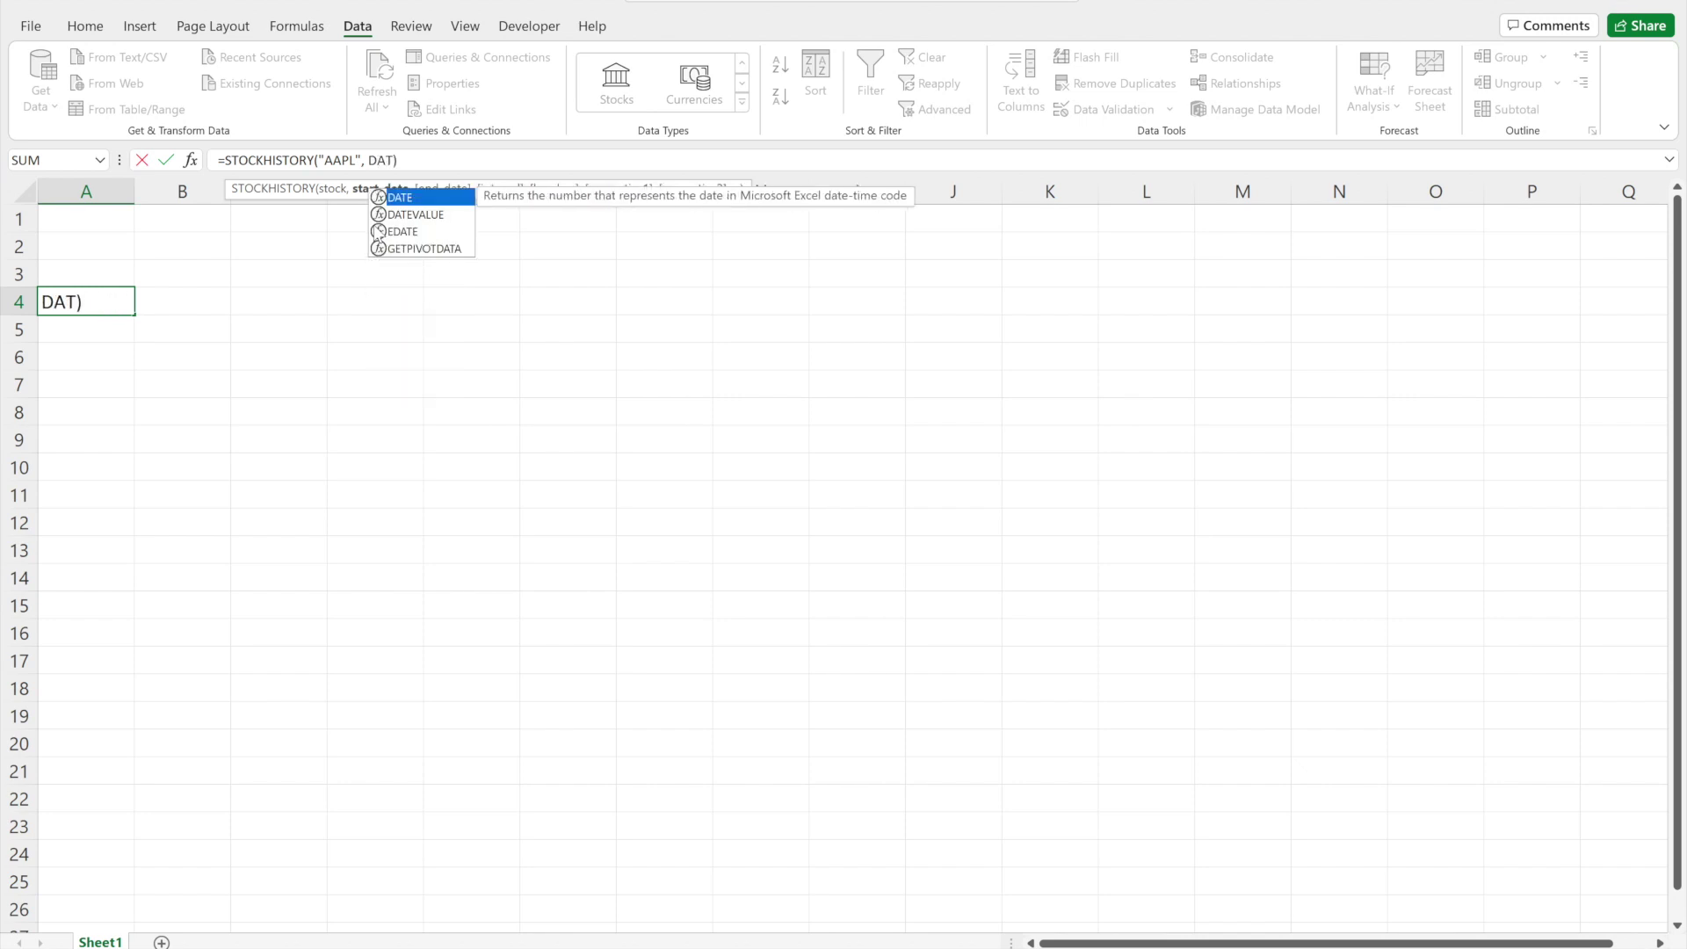
{"action": "key", "text": "Tab"}
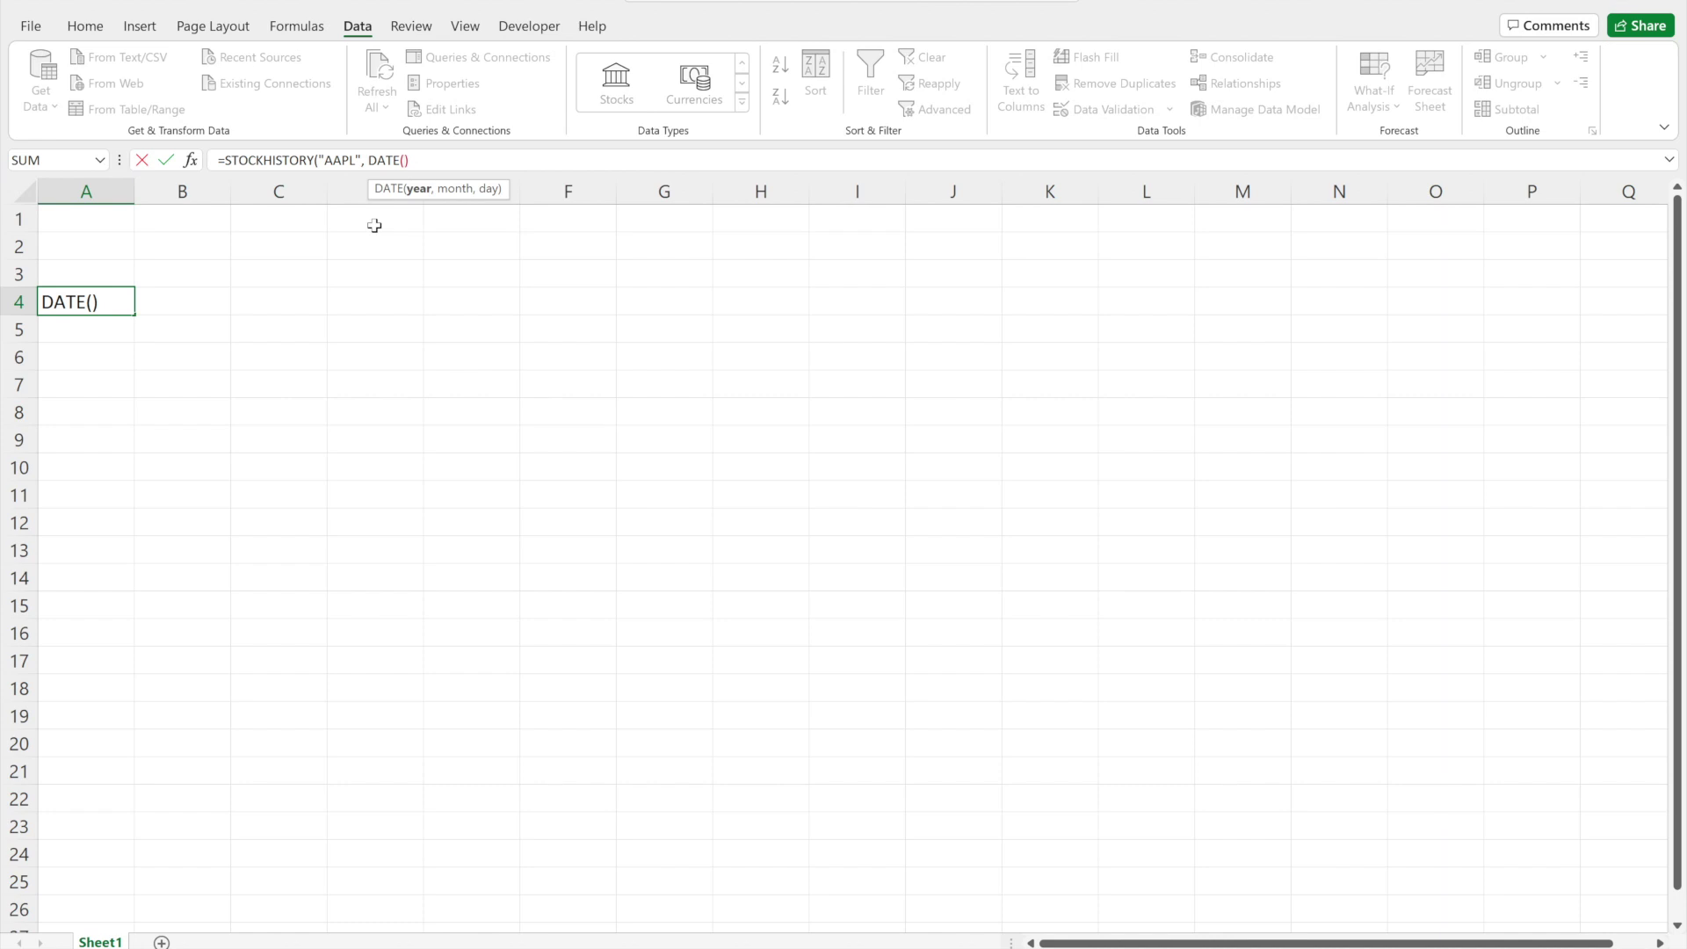
{"action": "type", "text": "22"}
{"action": "key", "text": "BackSpace"}
{"action": "type", "text": "022,01"}
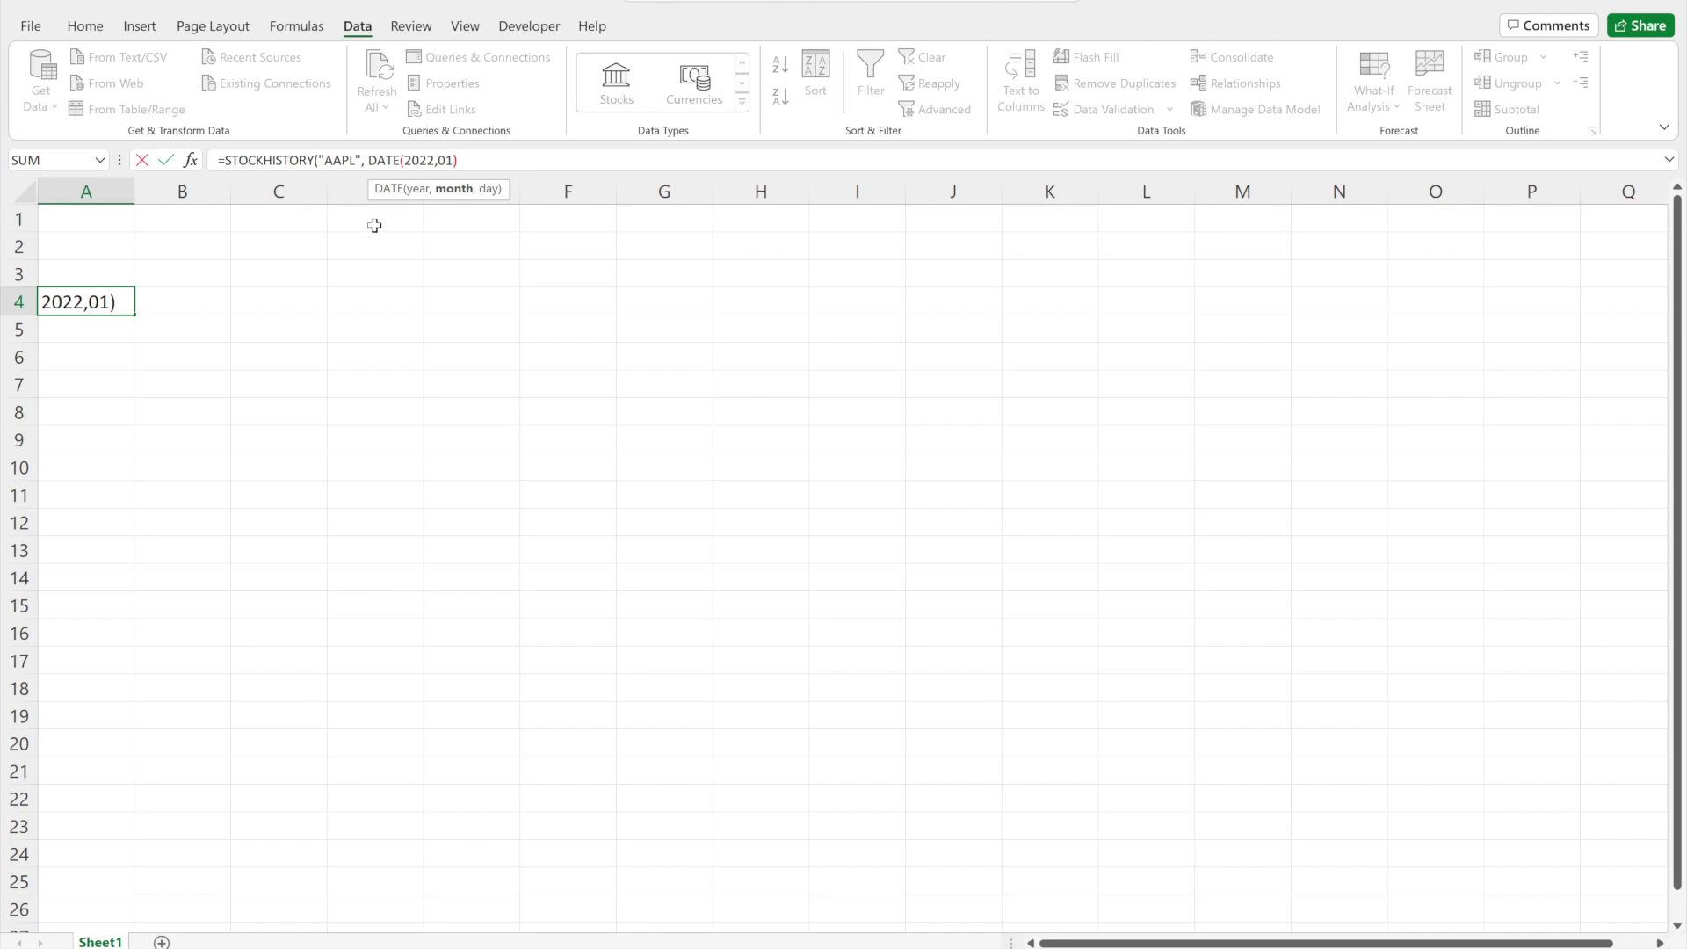
{"action": "type", "text": ",01),DATE"}
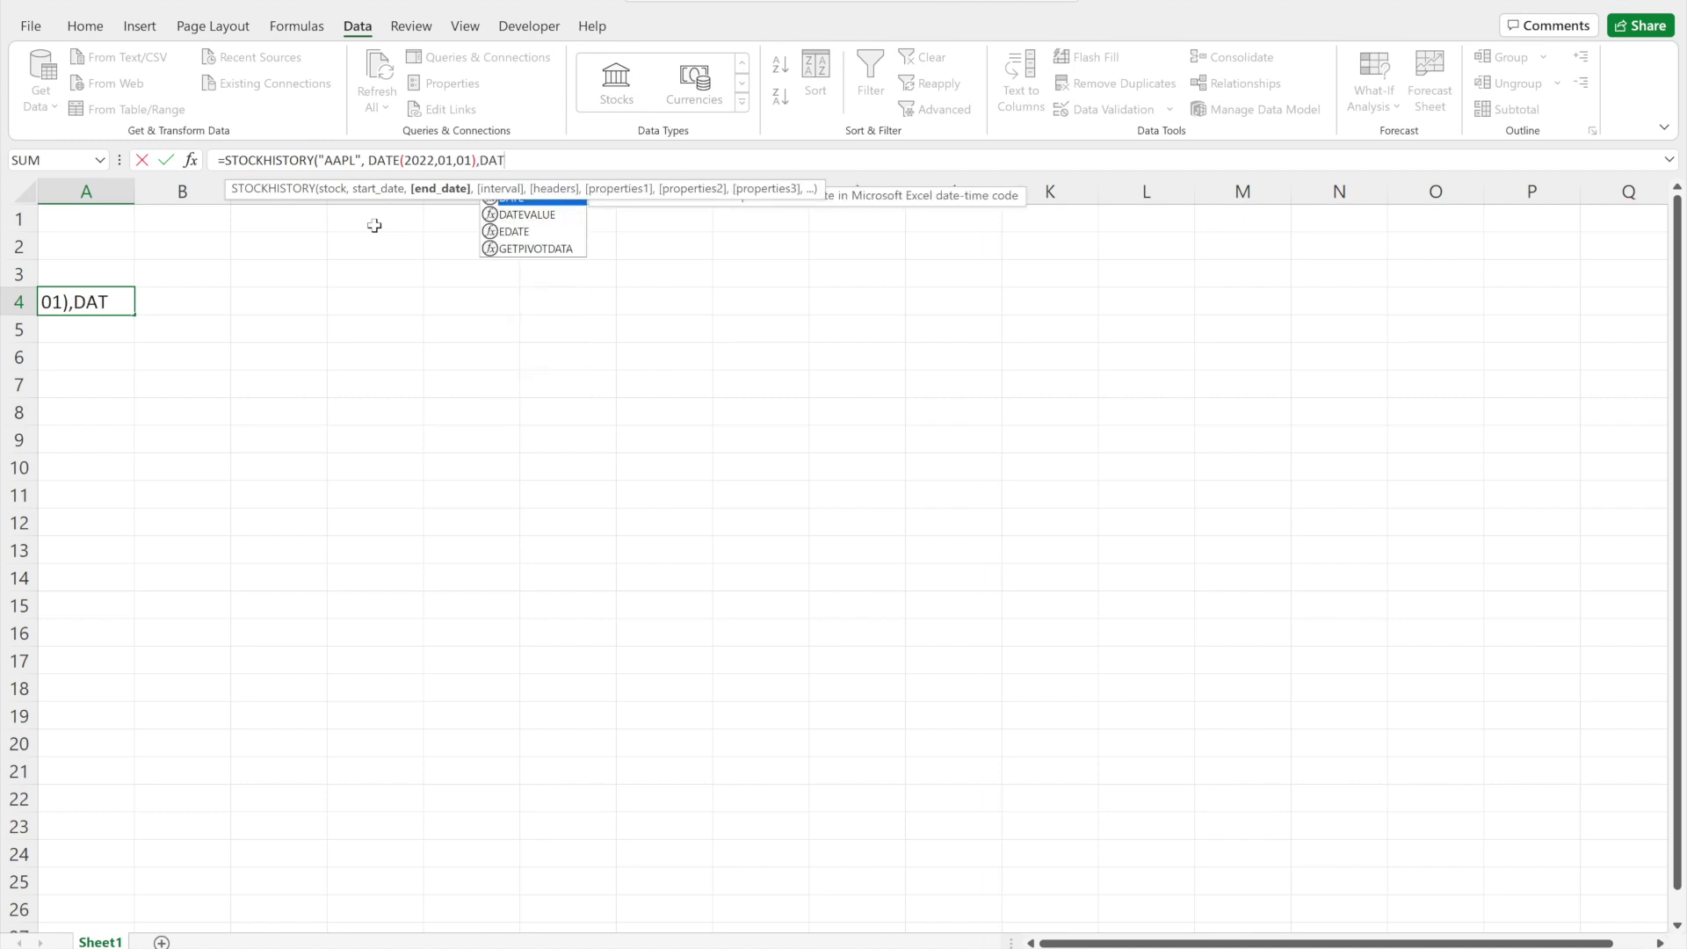
Set the formula's end date to year 2022, month 01, day 30
{"action": "type", "text": "("}
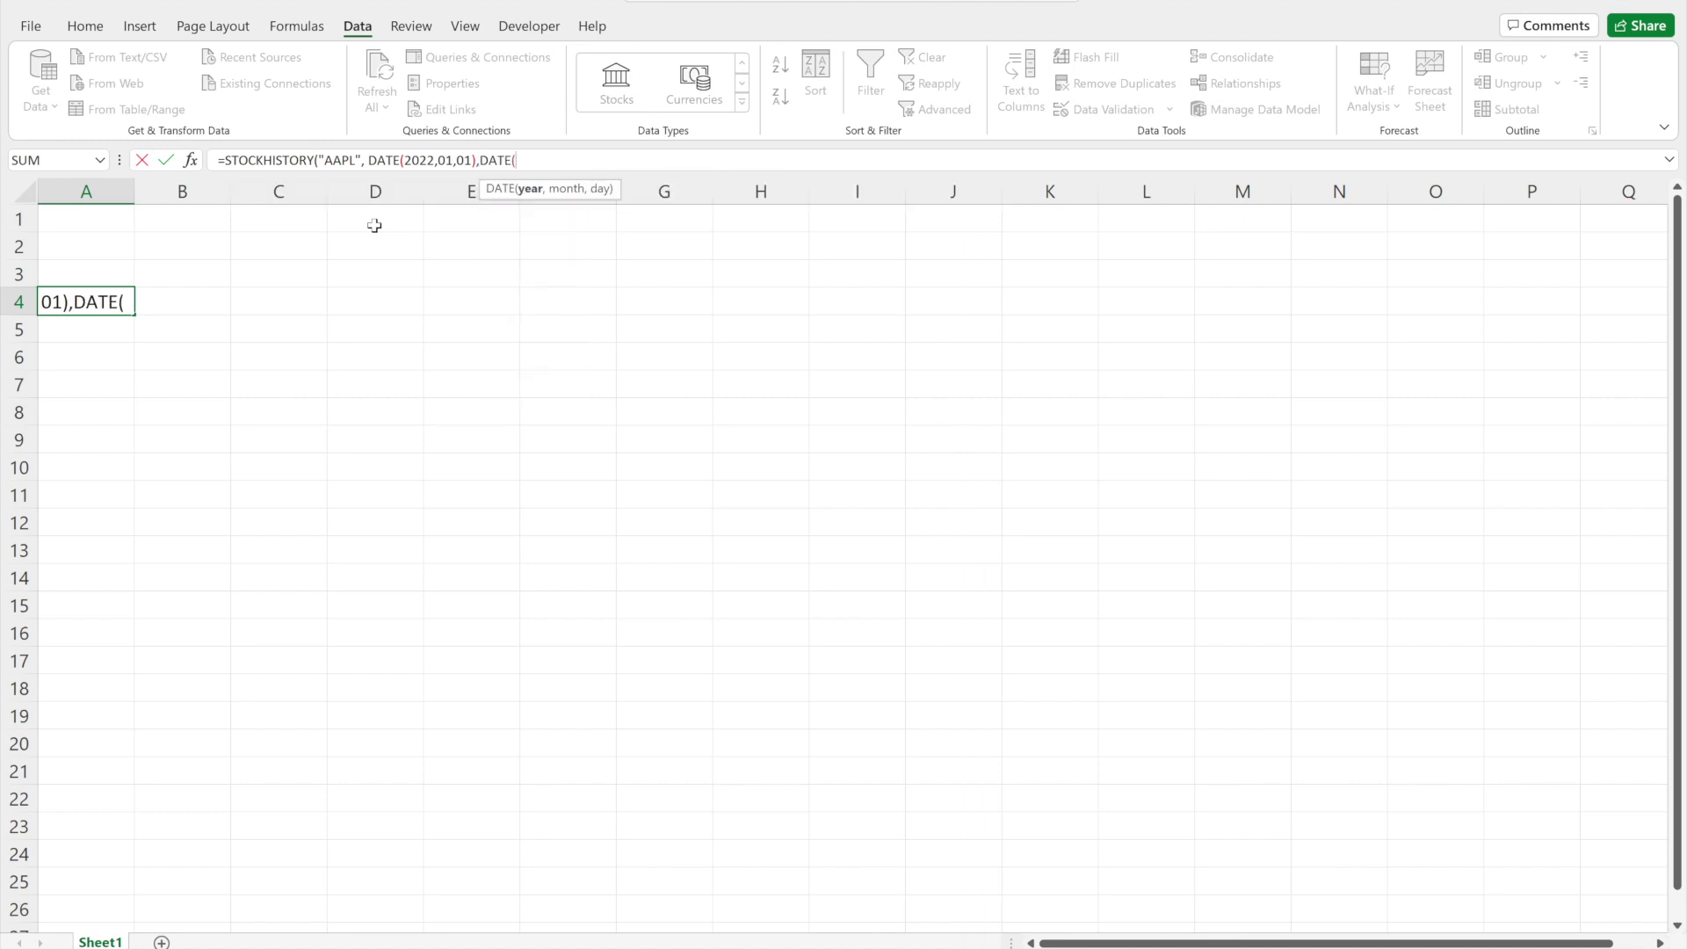
{"action": "type", "text": "2022, "}
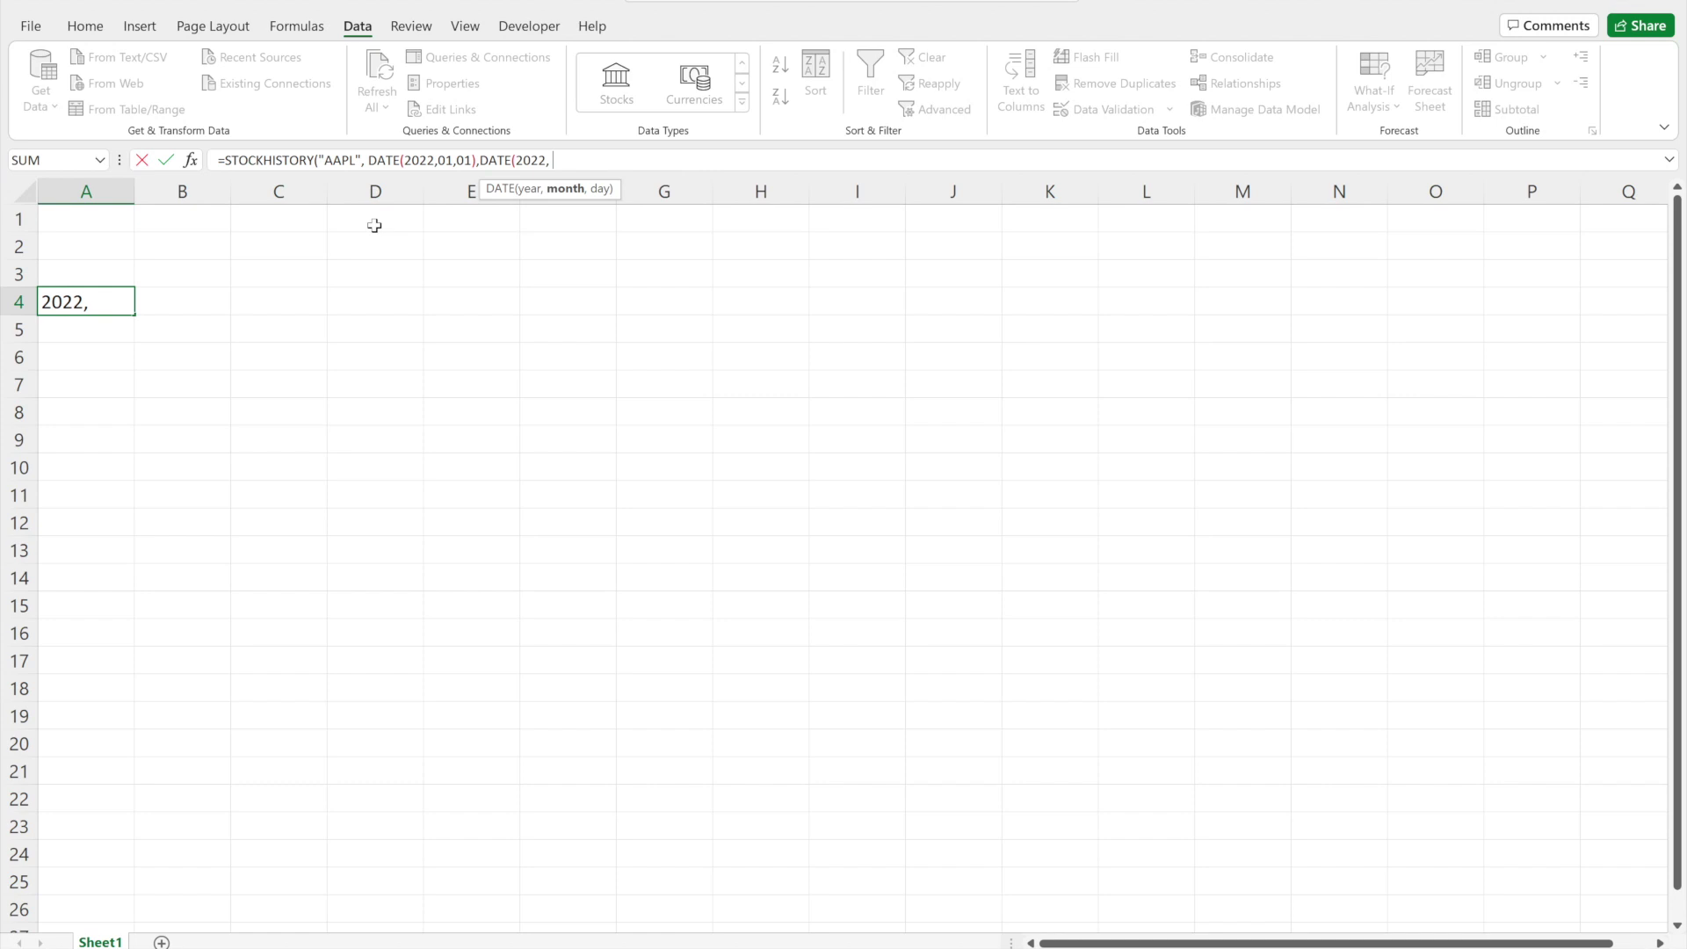
{"action": "type", "text": "01, 30),"}
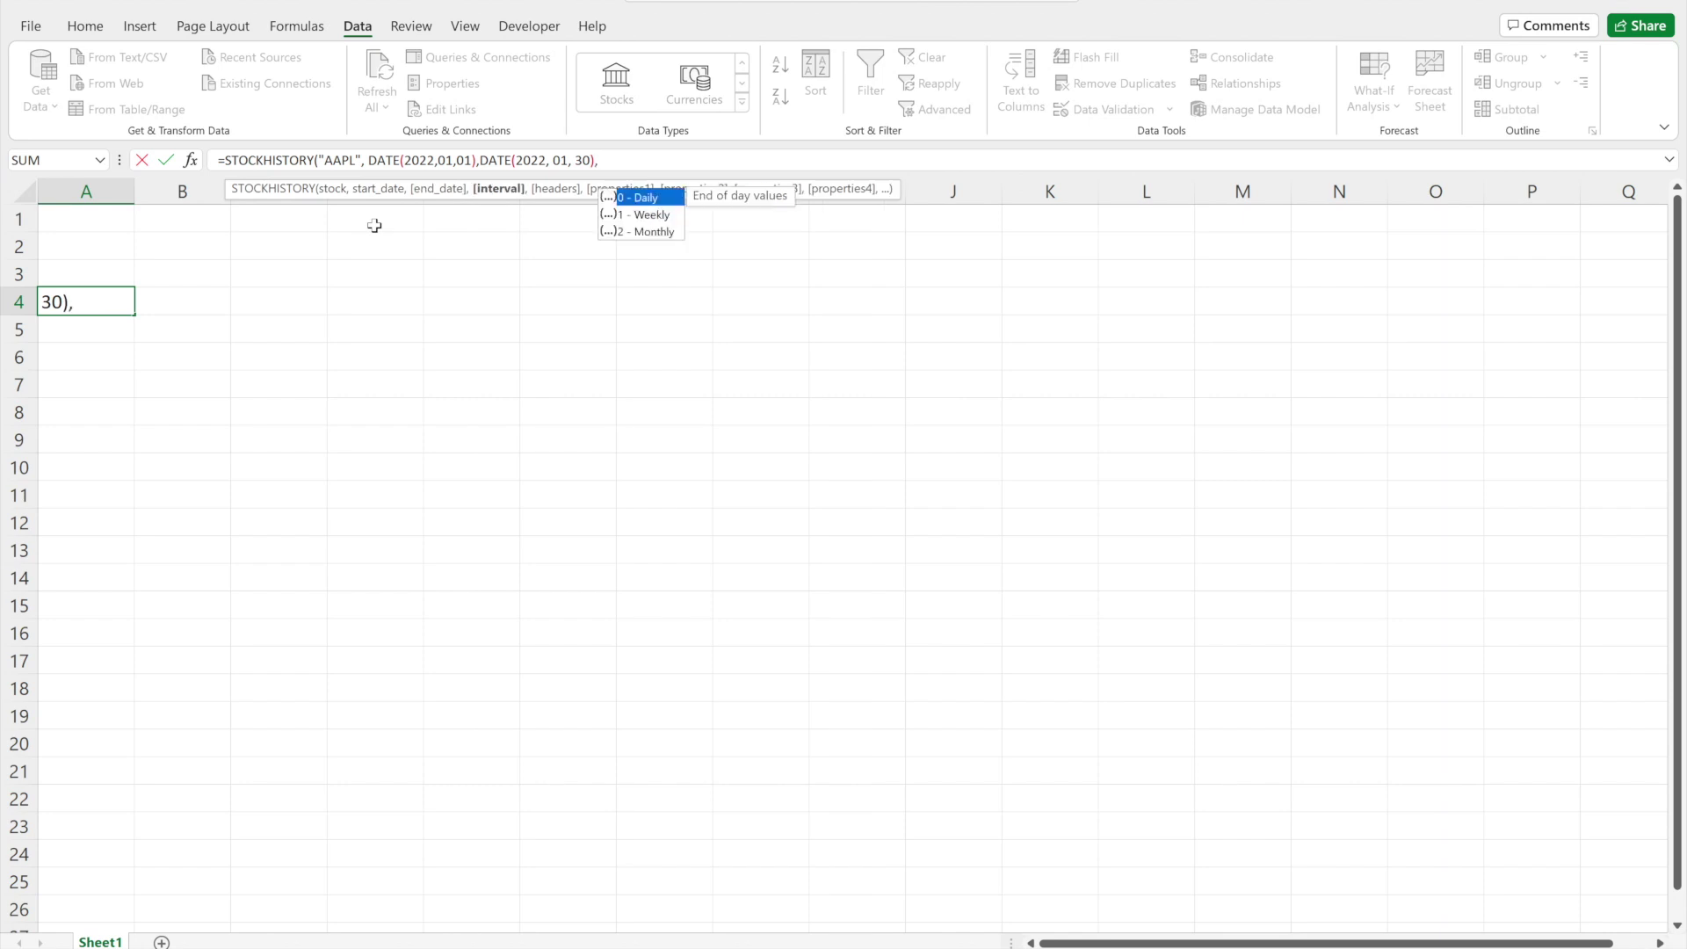
Set the interval argument to 0 (Daily) and the headers argument to 1 (Show header)
{"action": "type", "text": "0"}
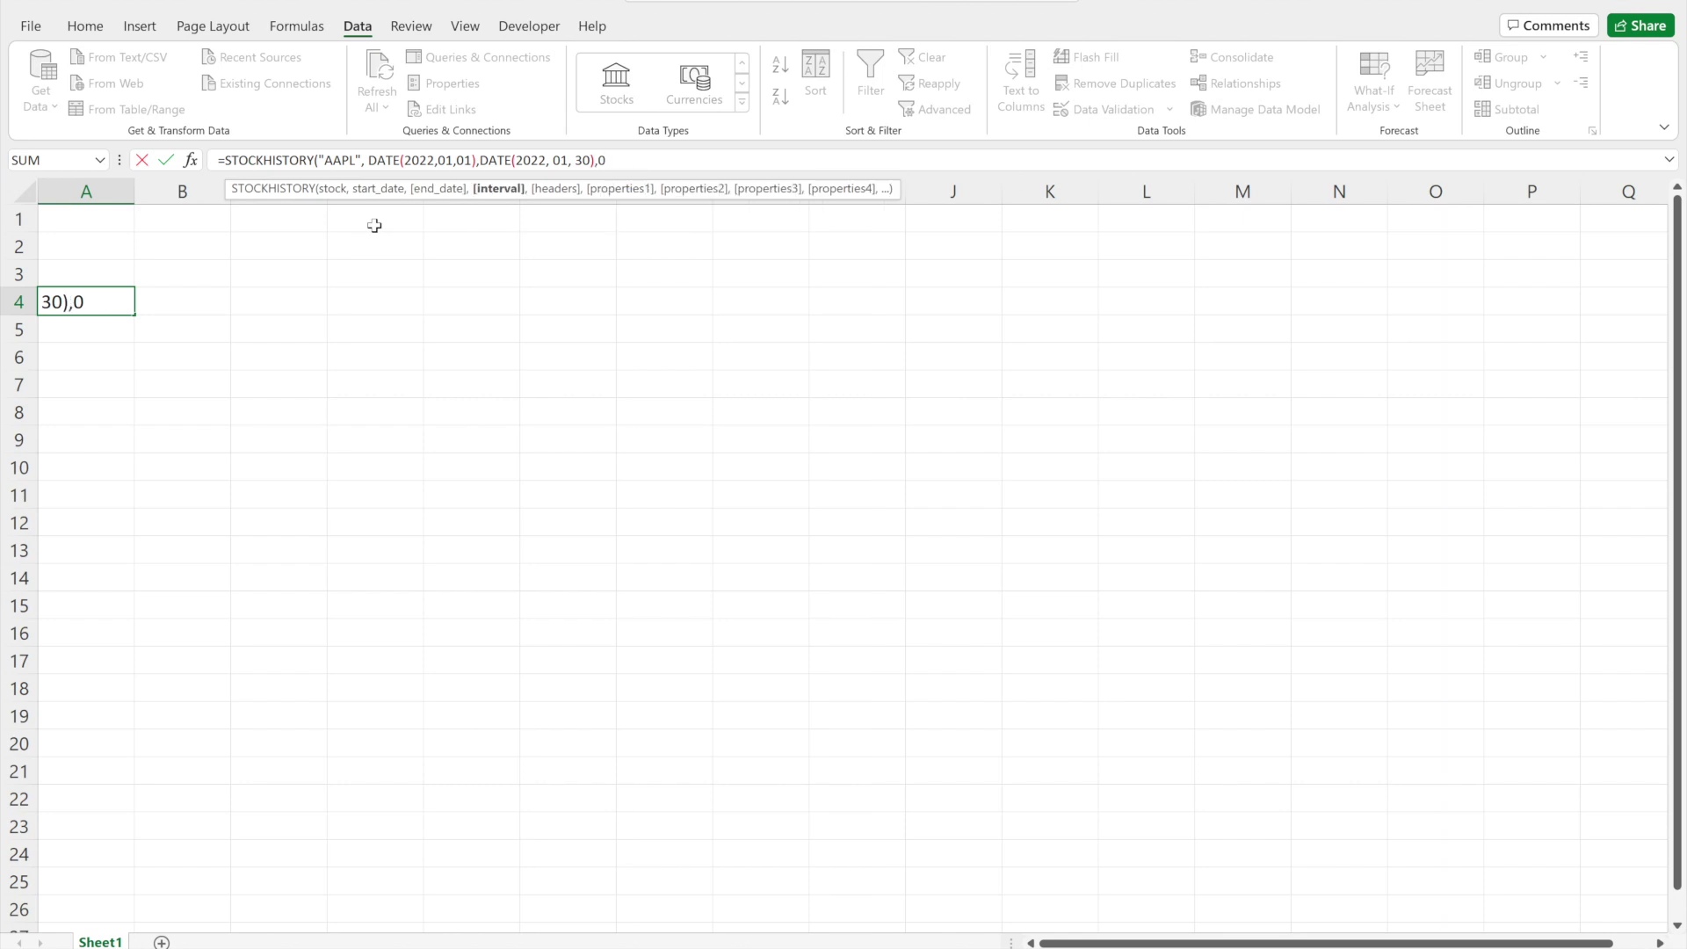
{"action": "type", "text": ","}
{"action": "key", "text": "Down"}
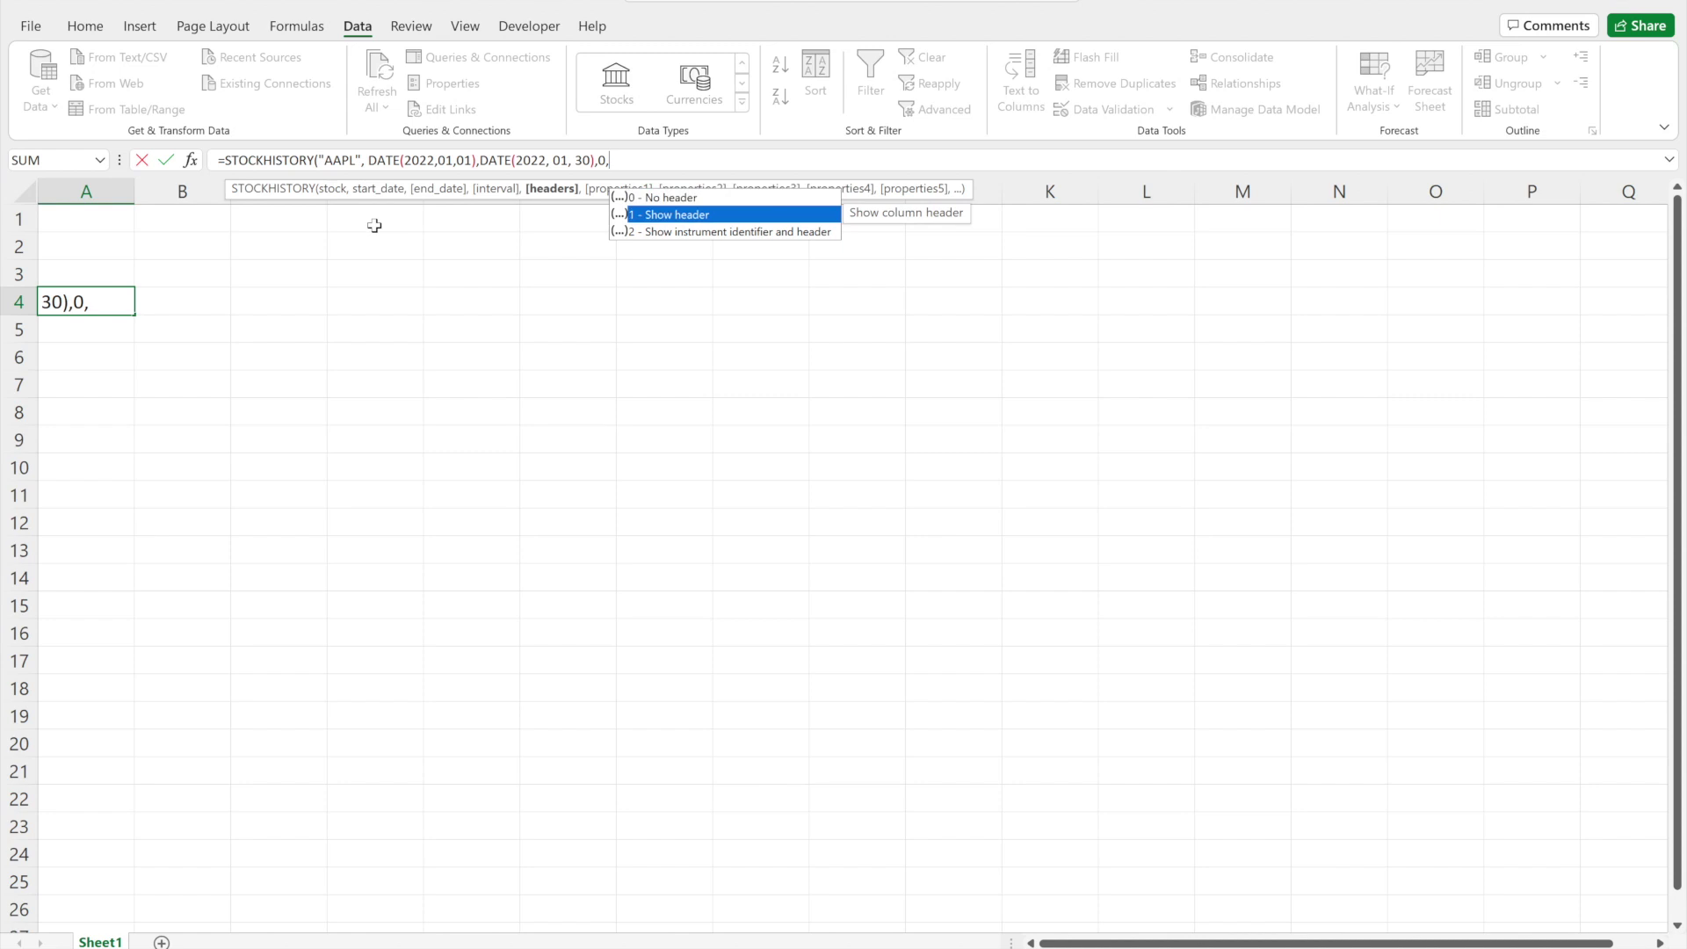
{"action": "key", "text": "Tab"}
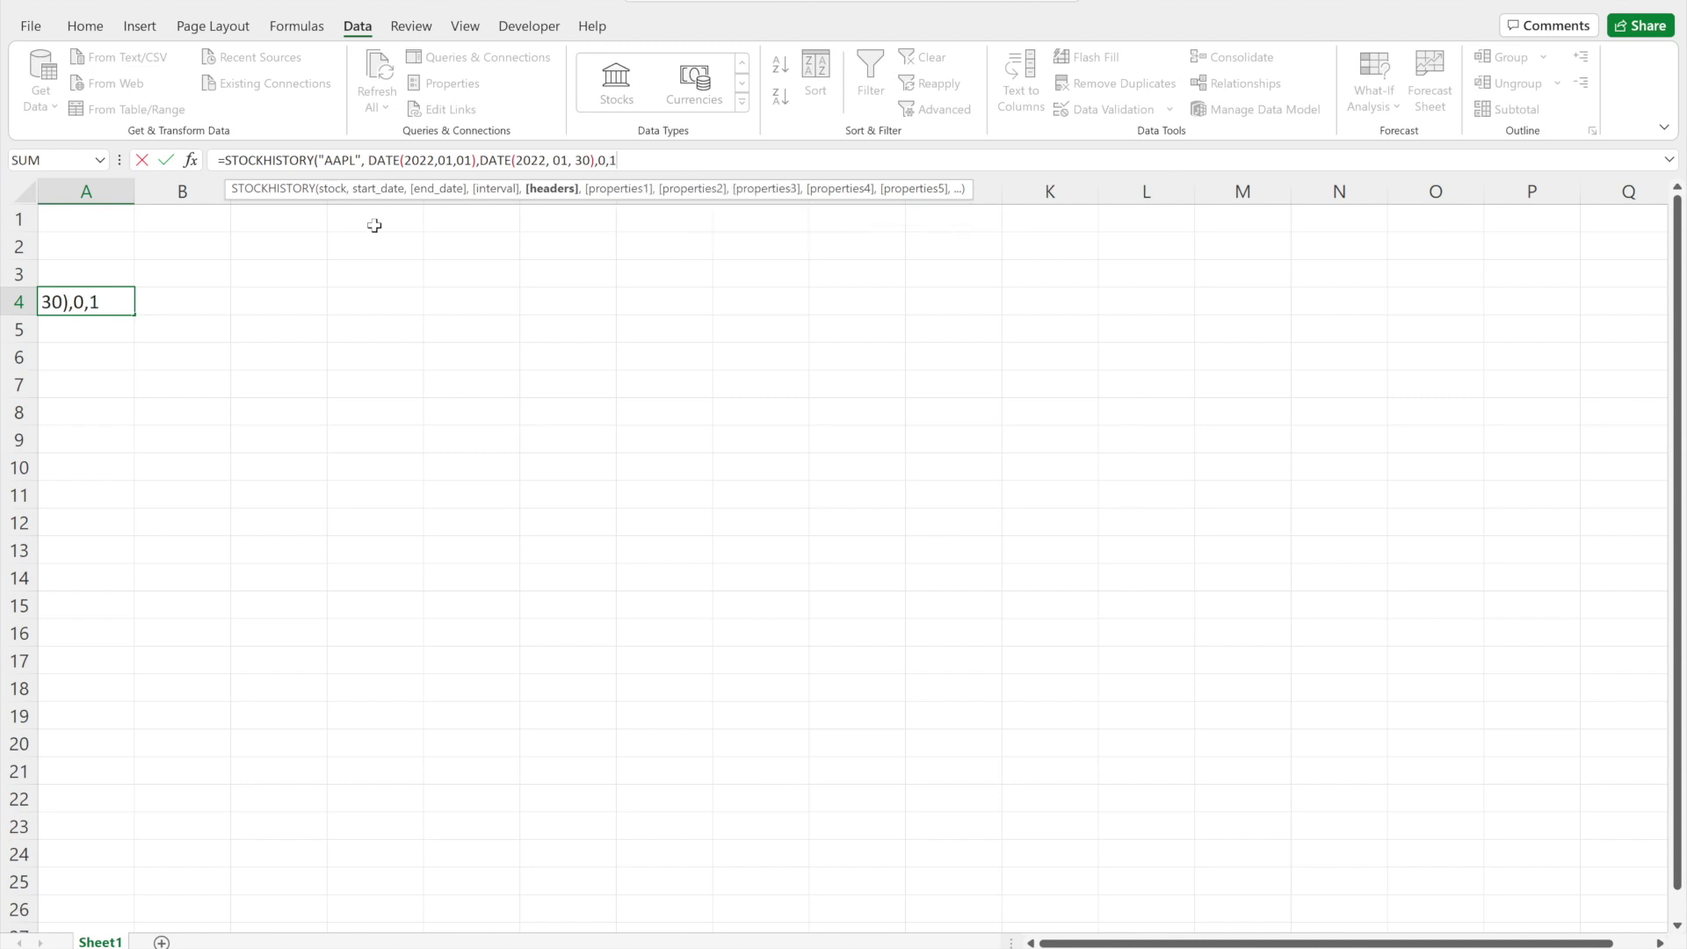
Choose 2 (Open) as the first property and enter the completed STOCKHISTORY formula
{"action": "type", "text": ","}
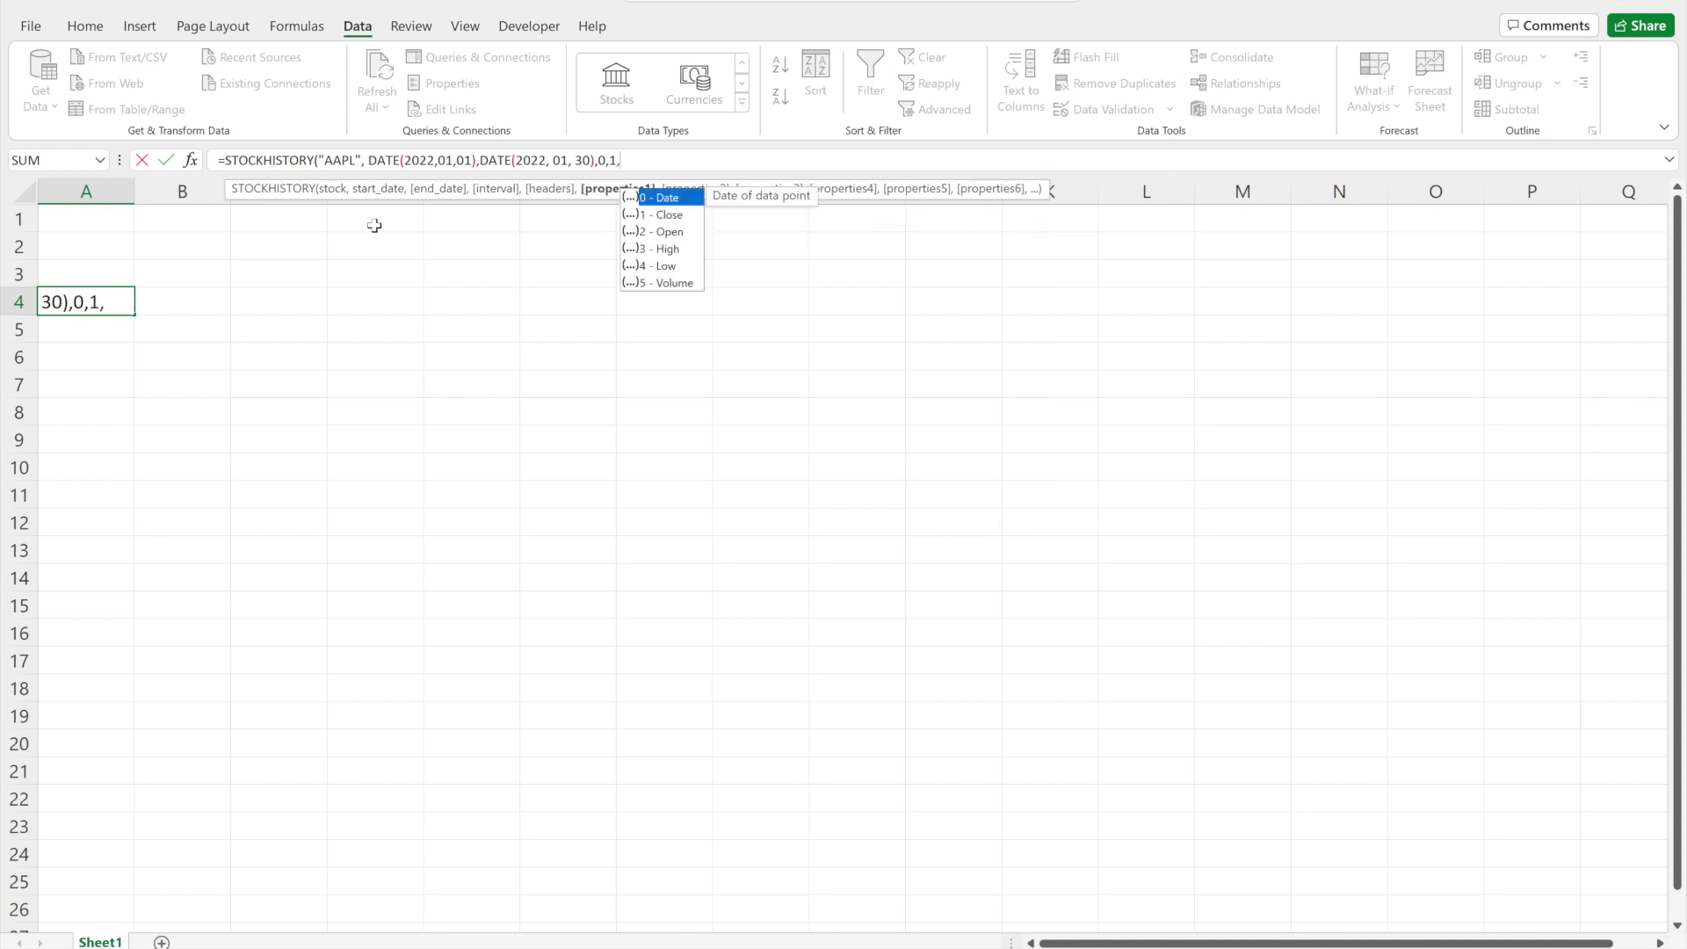
{"action": "key", "text": "Down"}
{"action": "key", "text": "Down"}
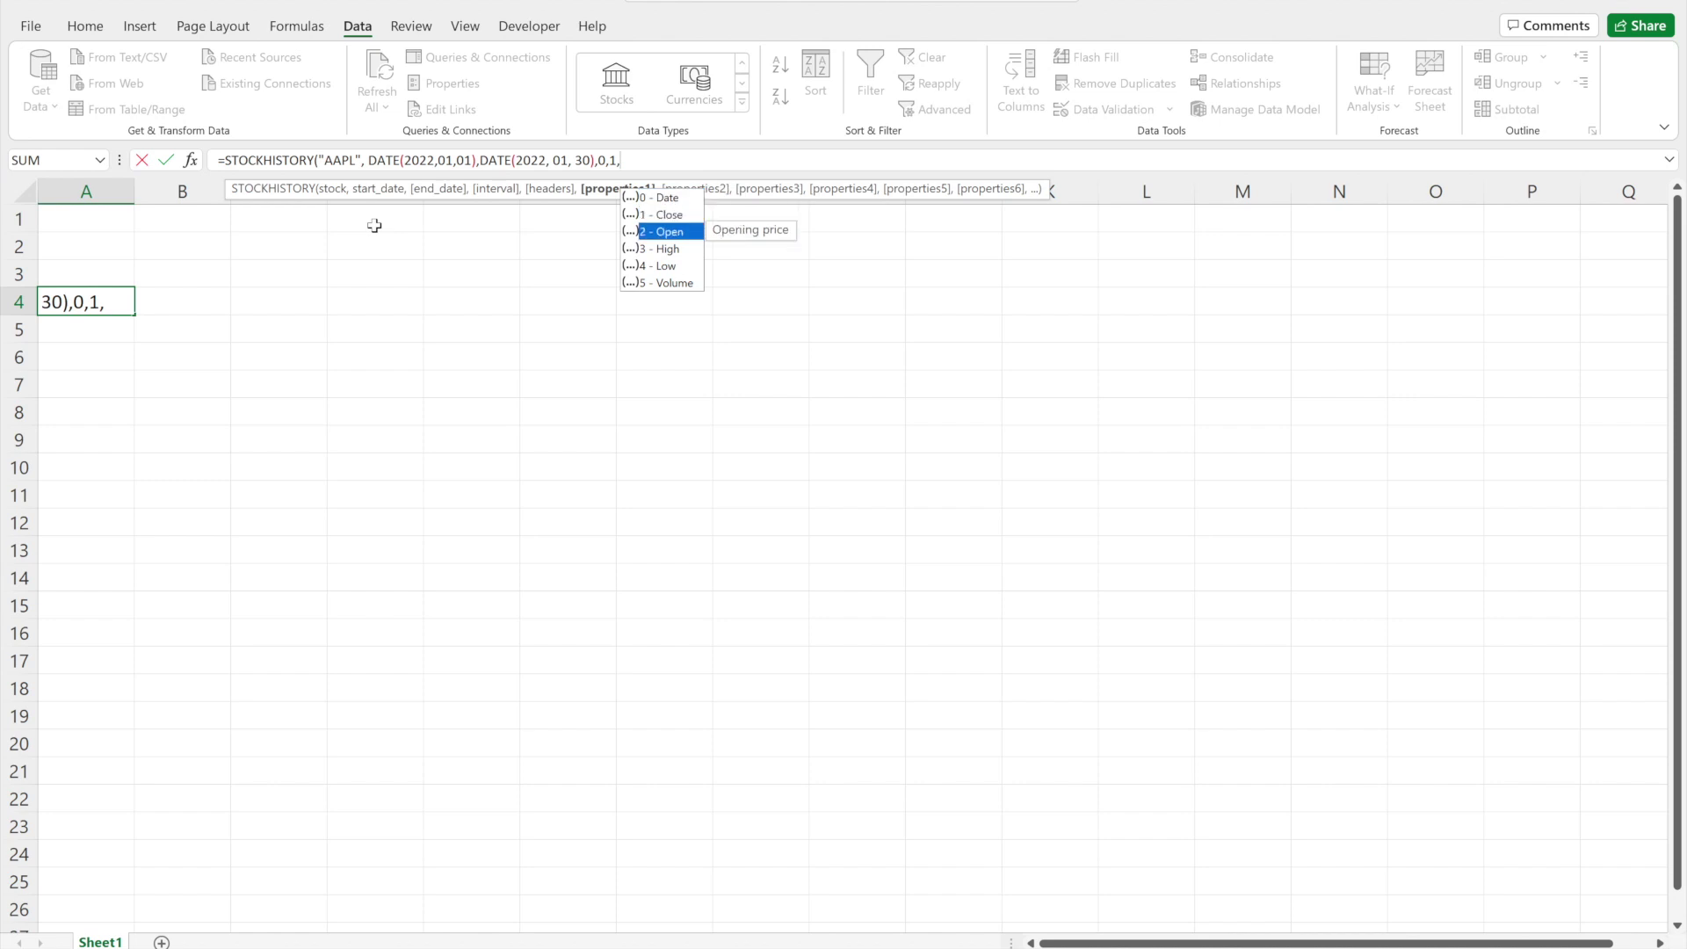
{"action": "key", "text": "Tab"}
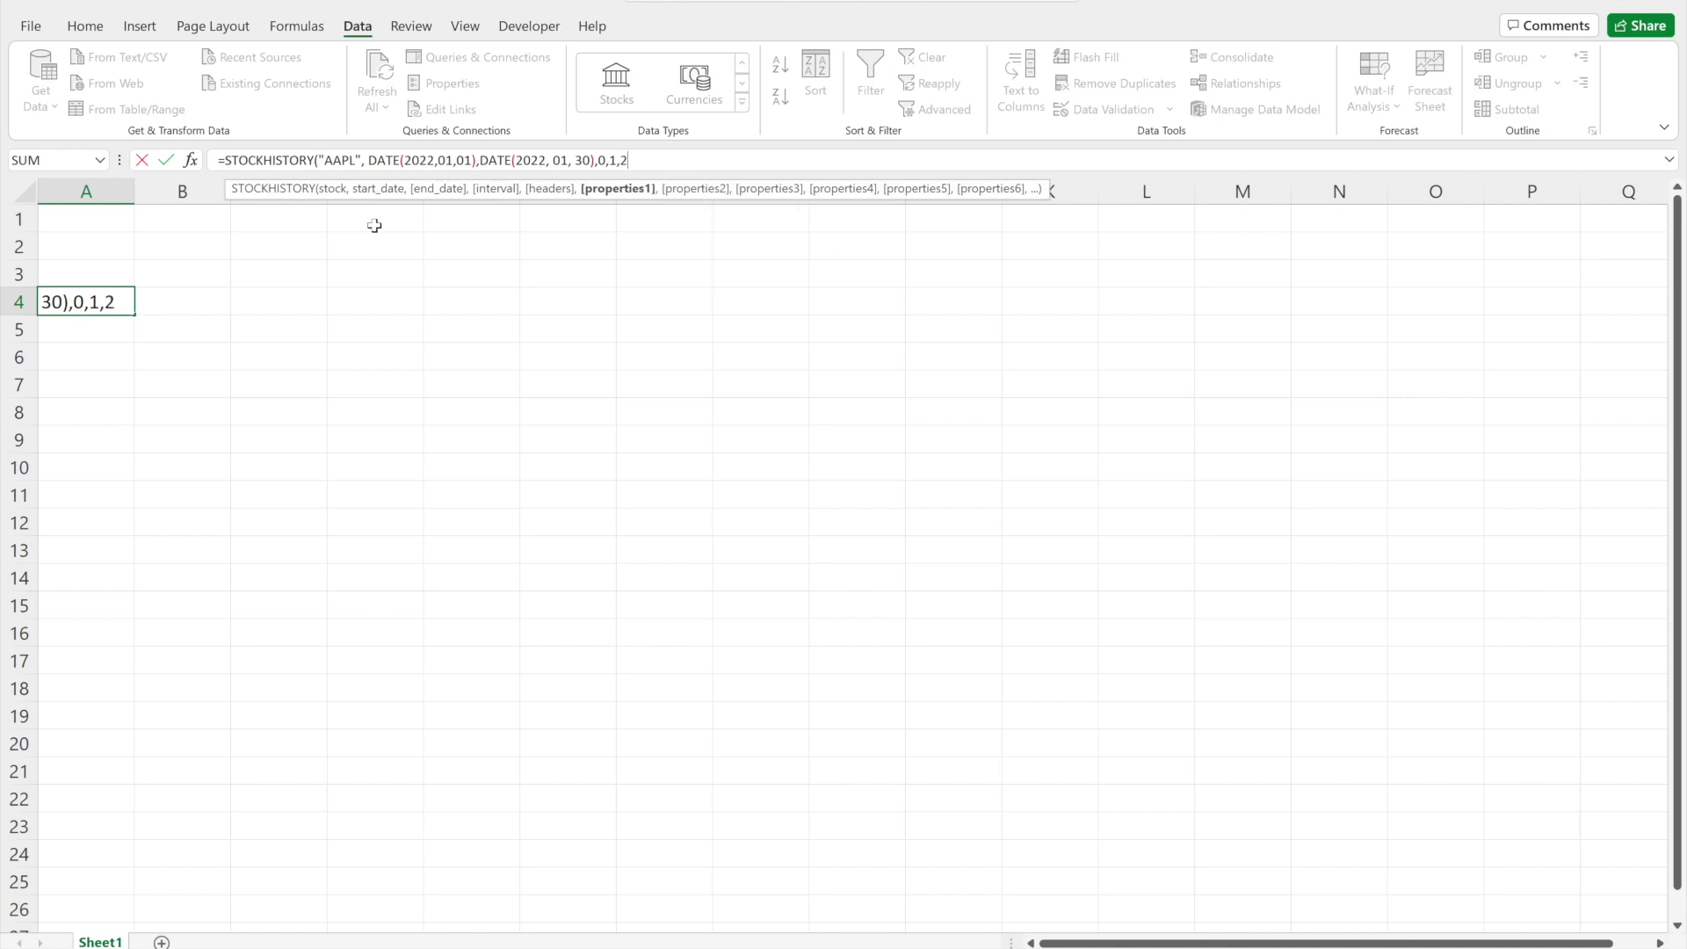
{"action": "type", "text": ")"}
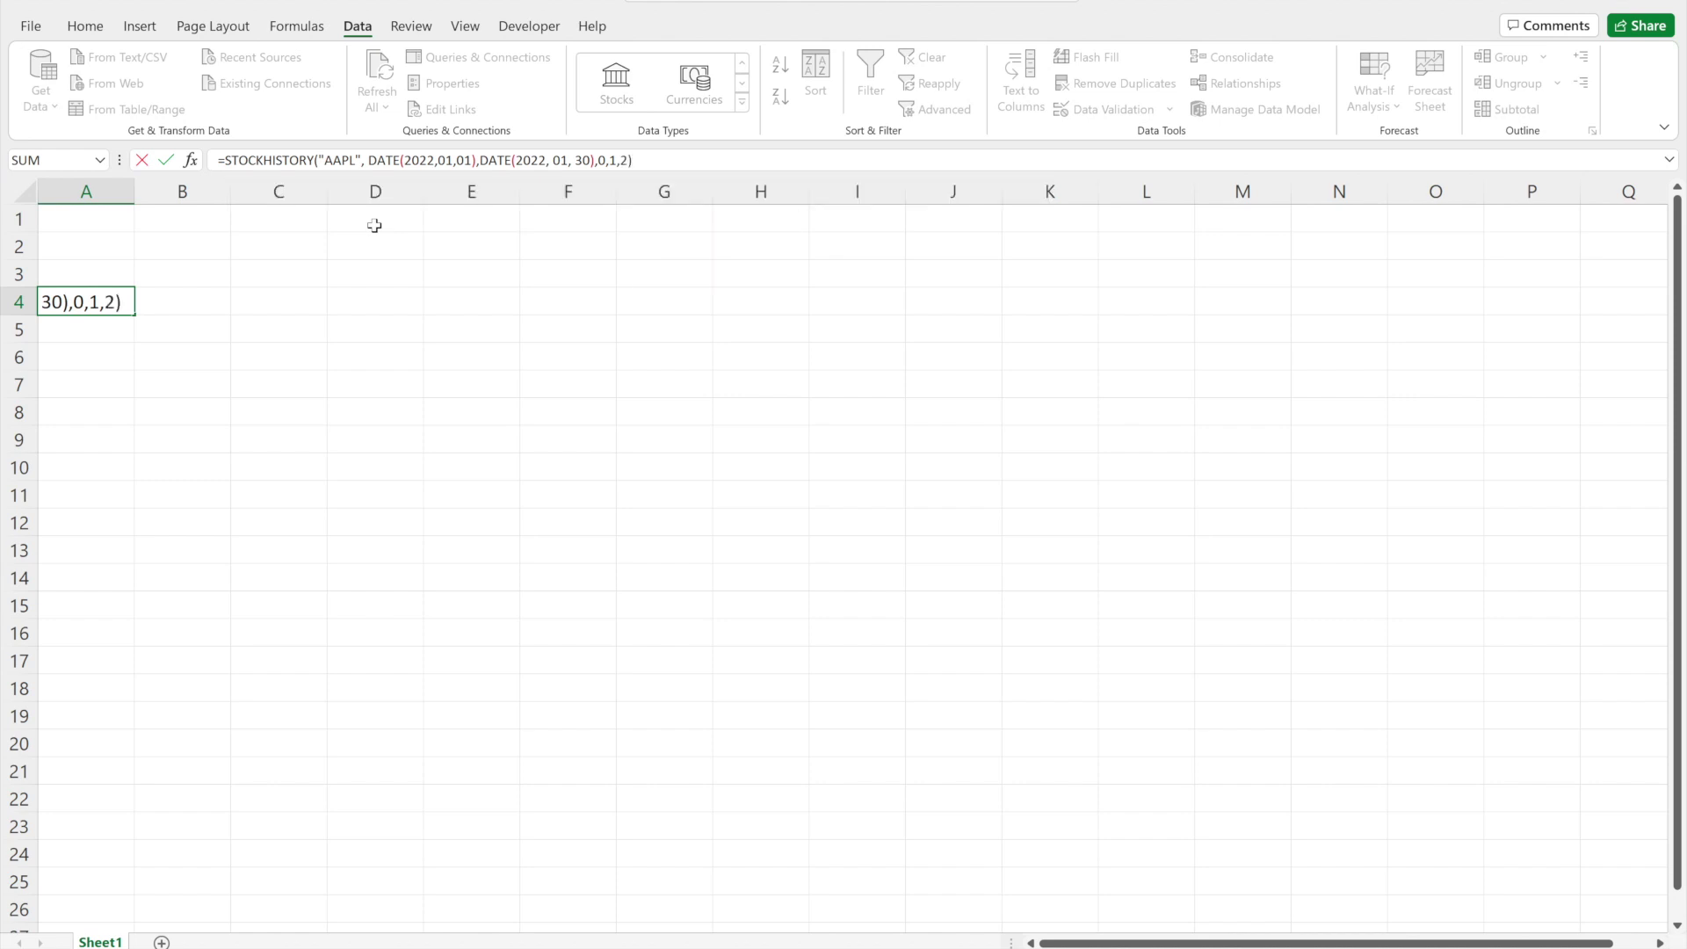
{"action": "key", "text": "Return"}
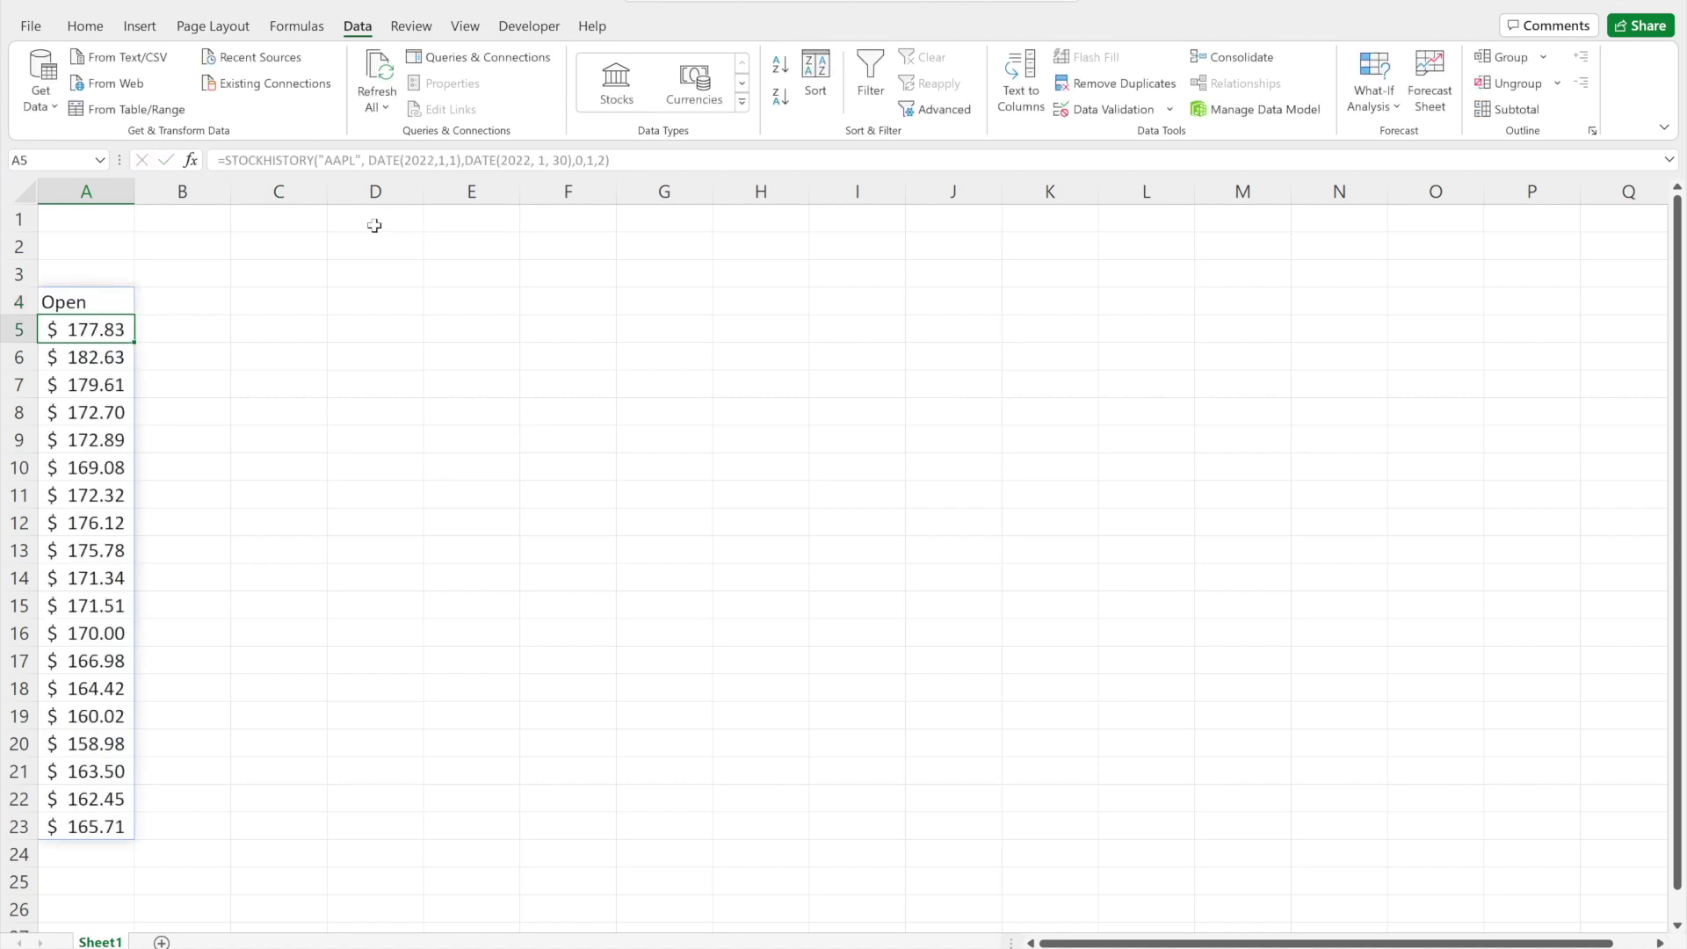
Add 0 (Date) as the second property of the STOCKHISTORY formula in cell A4
{"action": "left_click", "coordinate": [110, 303]}
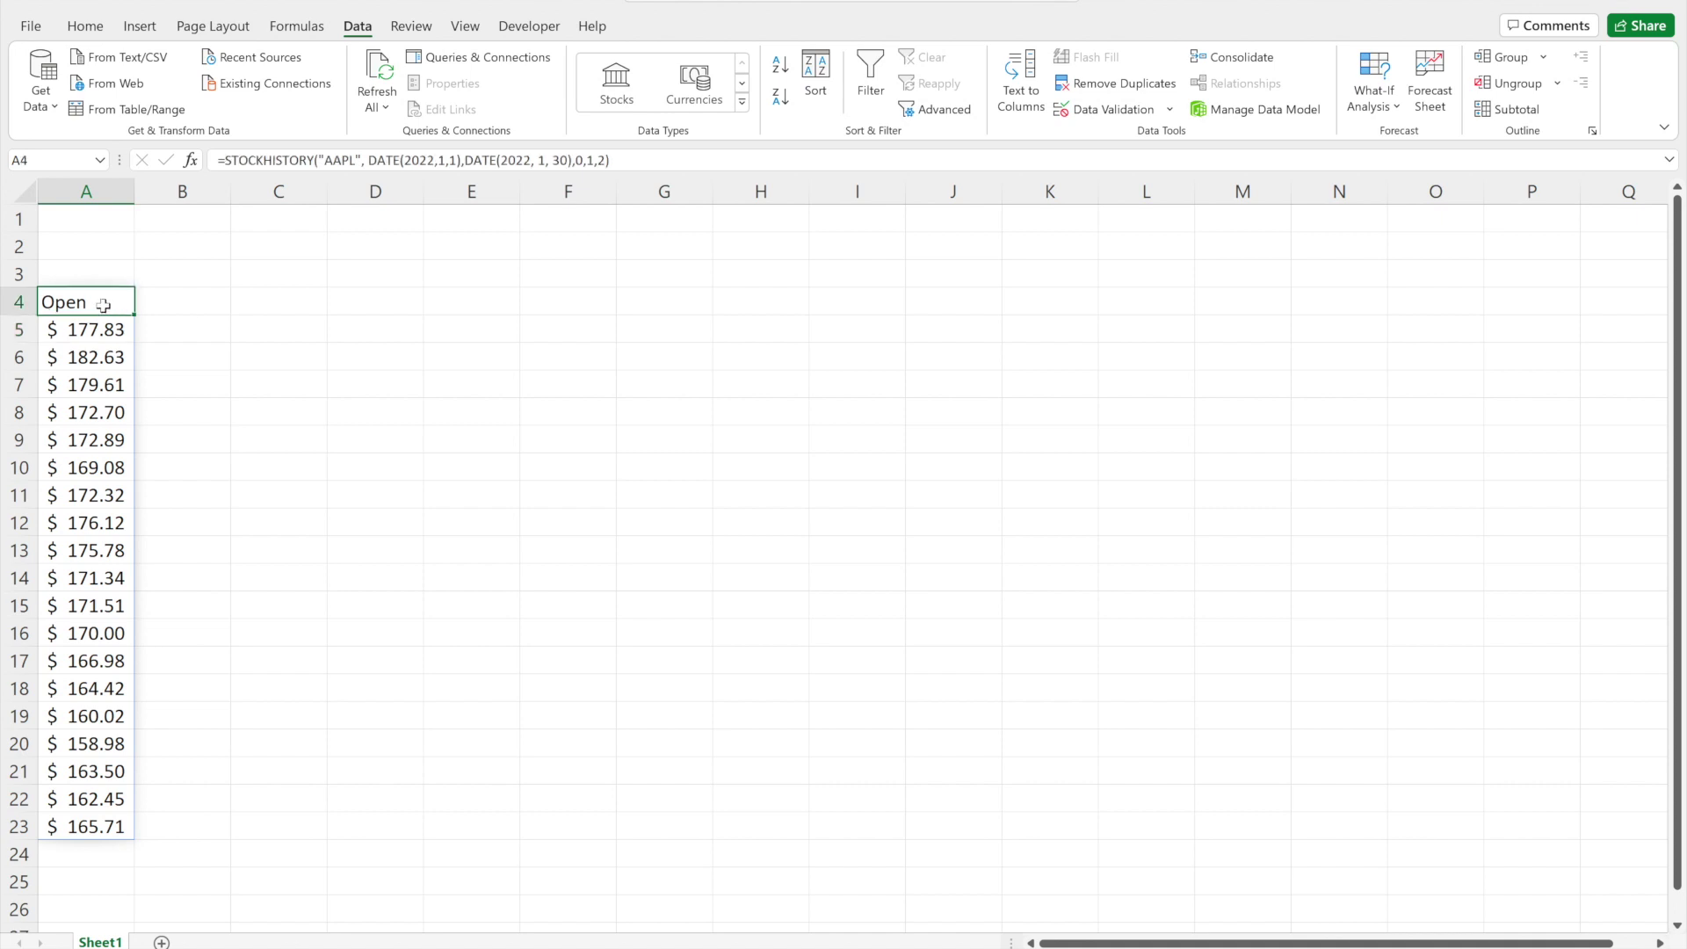
{"action": "left_click_drag", "start_coordinate": [102, 327], "coordinate": [93, 832]}
{"action": "left_click_drag", "start_coordinate": [93, 834], "coordinate": [94, 834]}
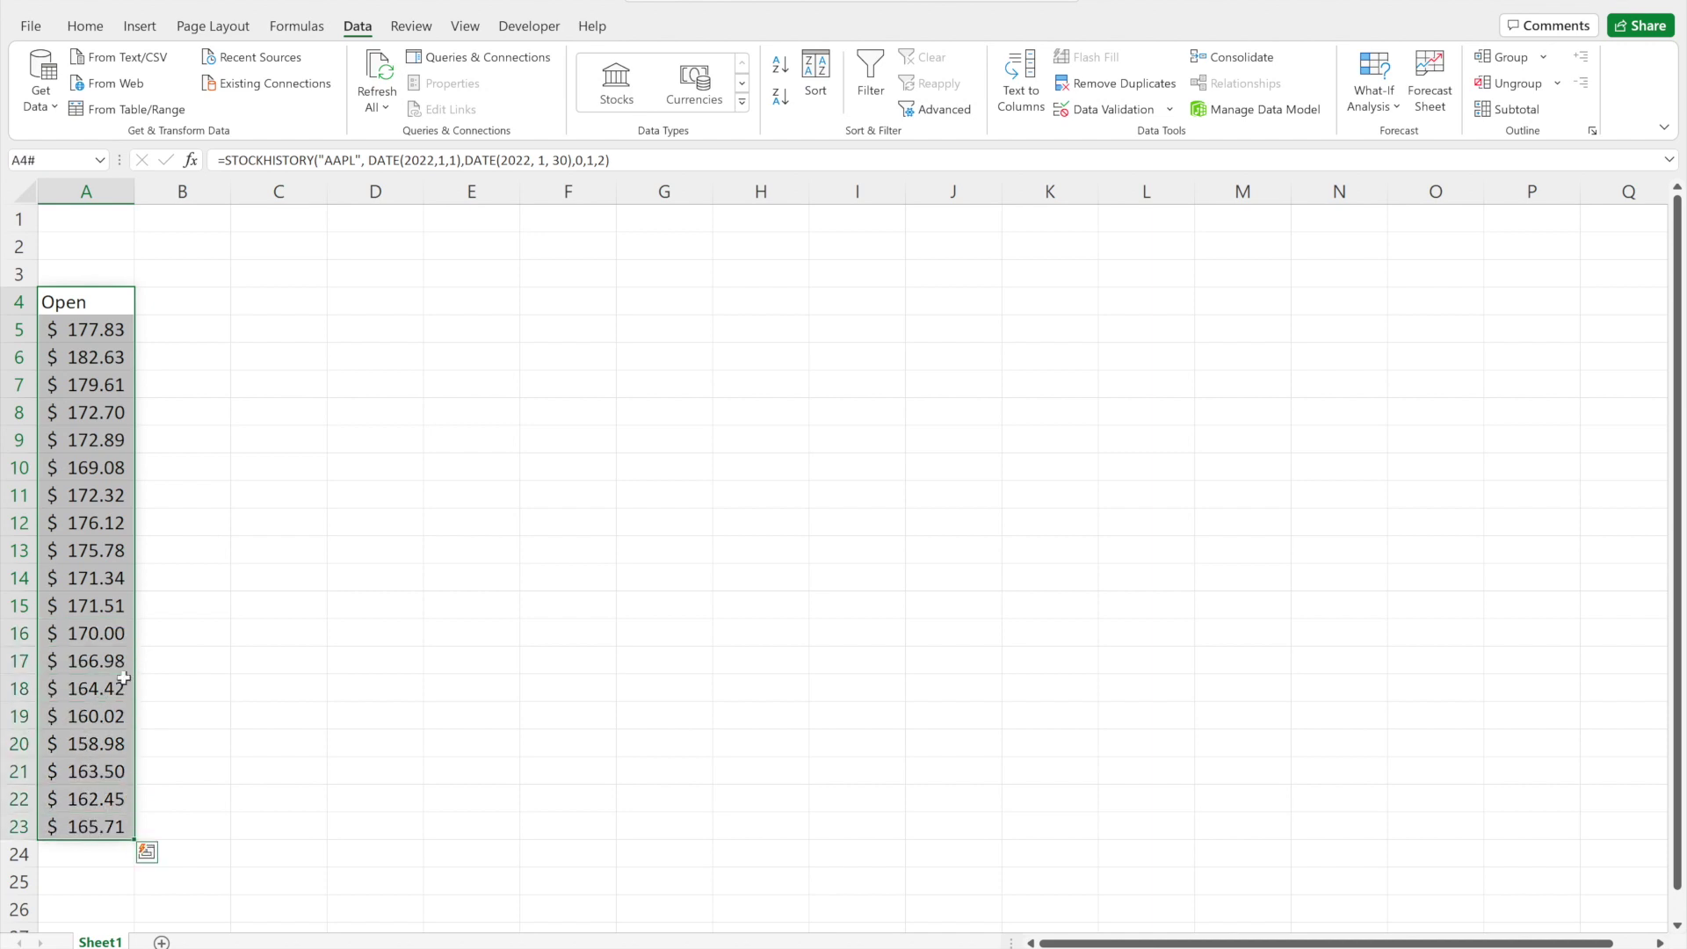
{"action": "left_click", "coordinate": [113, 308]}
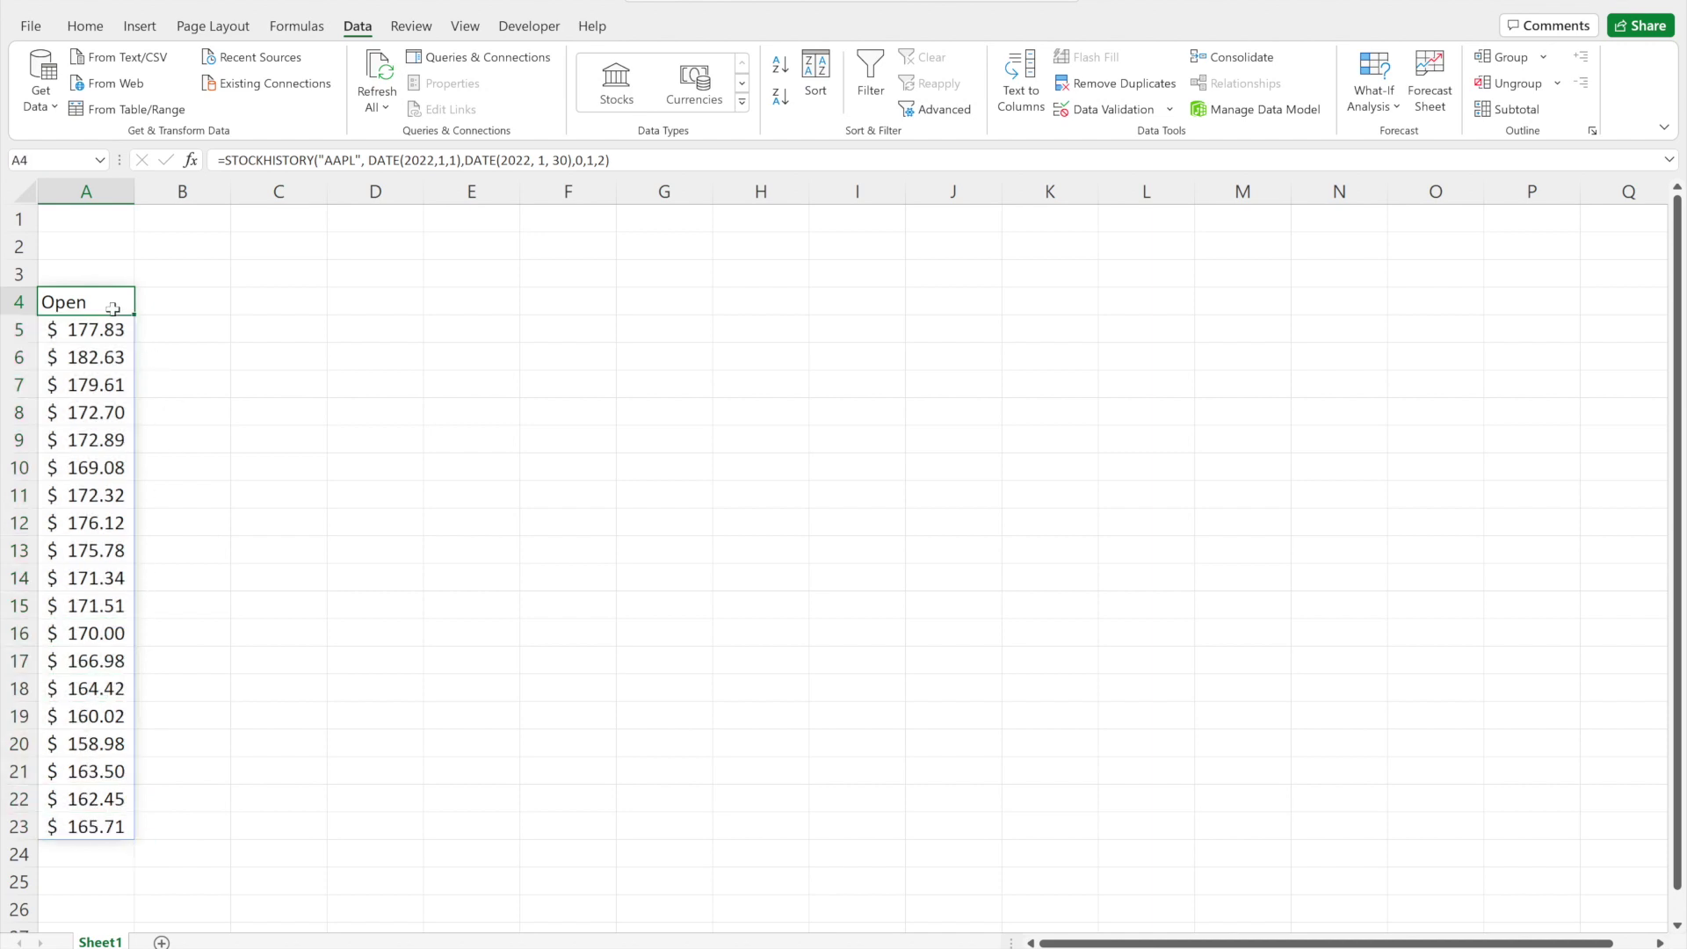
{"action": "left_click", "coordinate": [603, 161]}
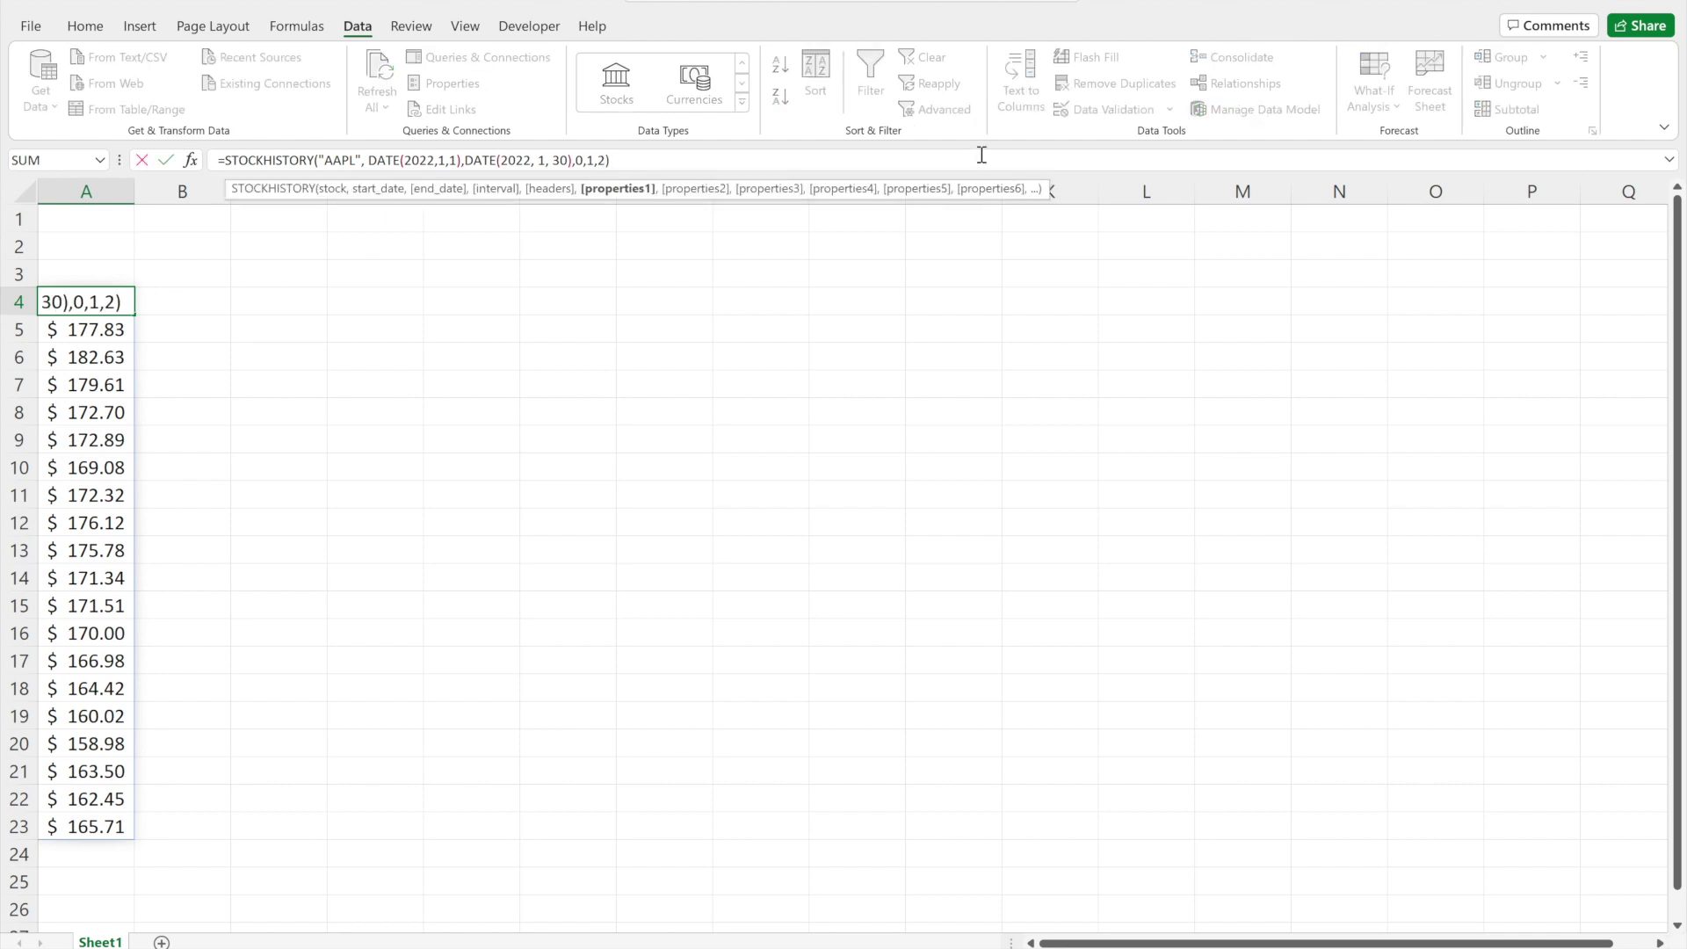
{"action": "type", "text": ","}
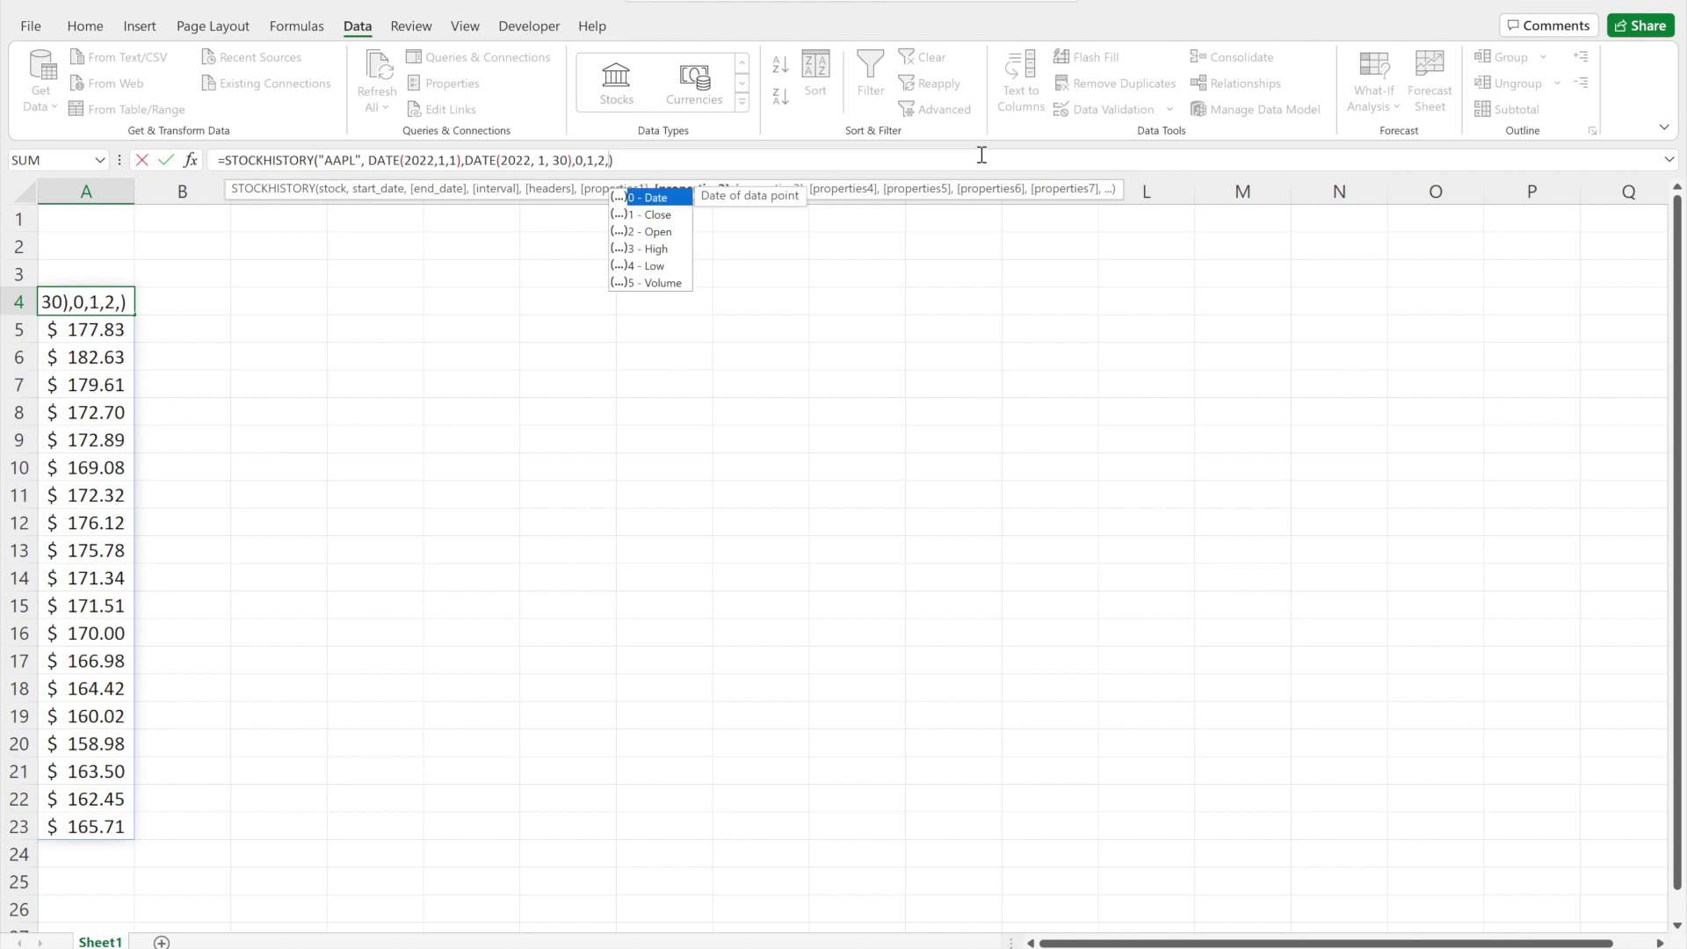
{"action": "type", "text": "0"}
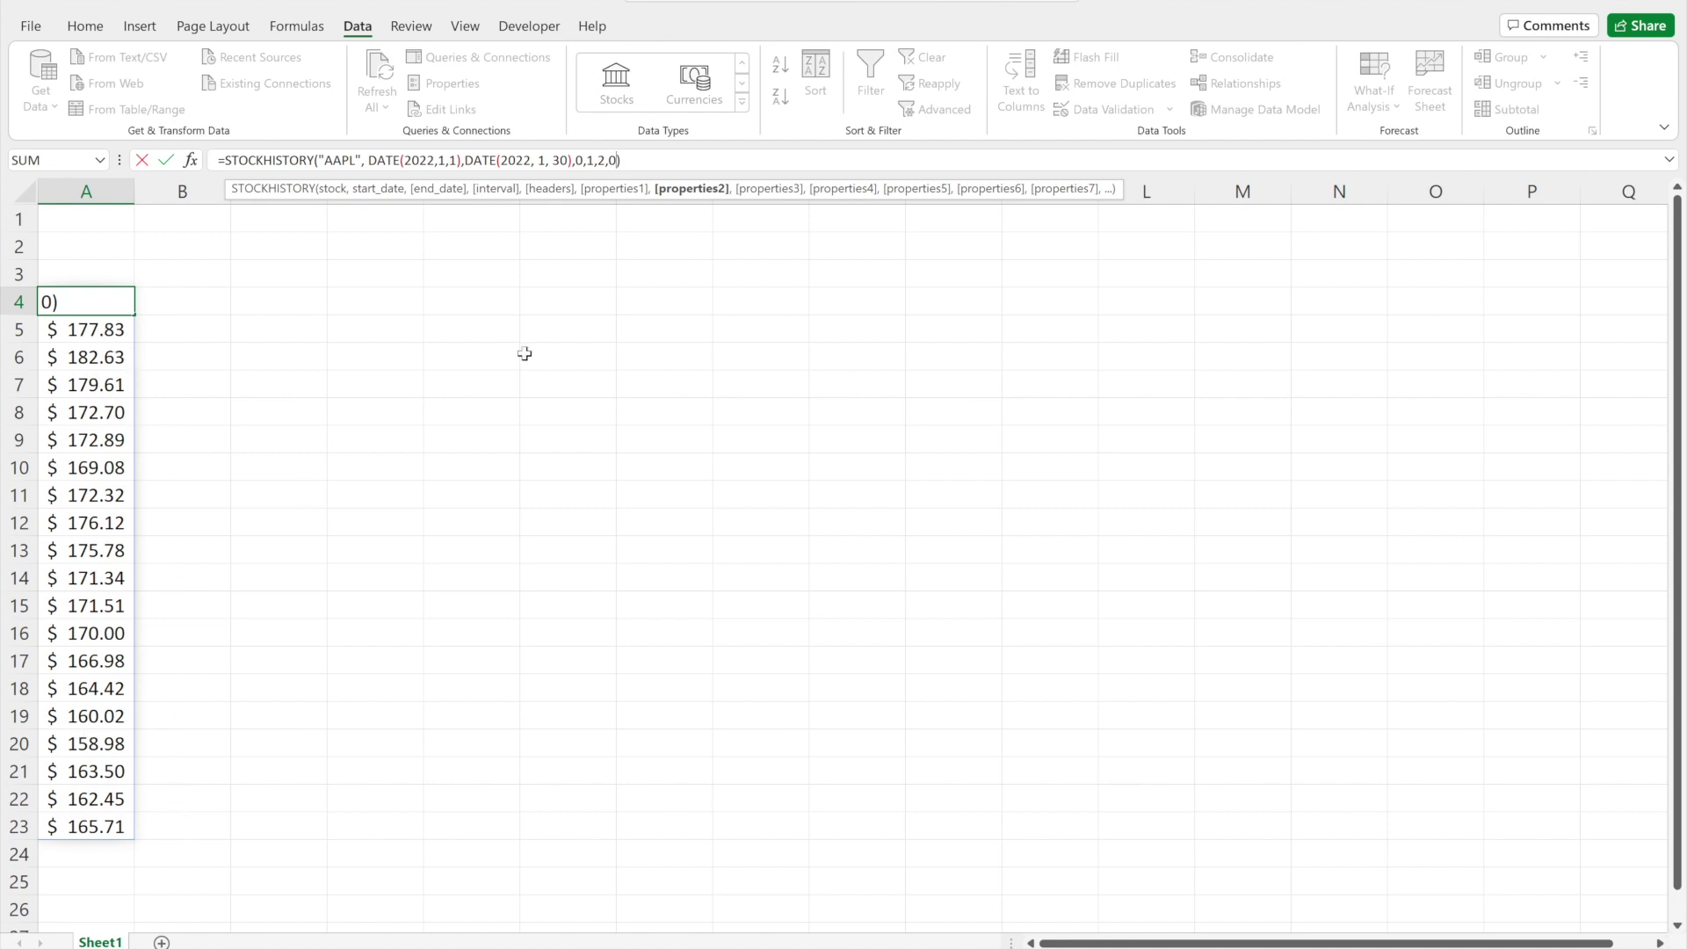
{"action": "left_click", "coordinate": [648, 159]}
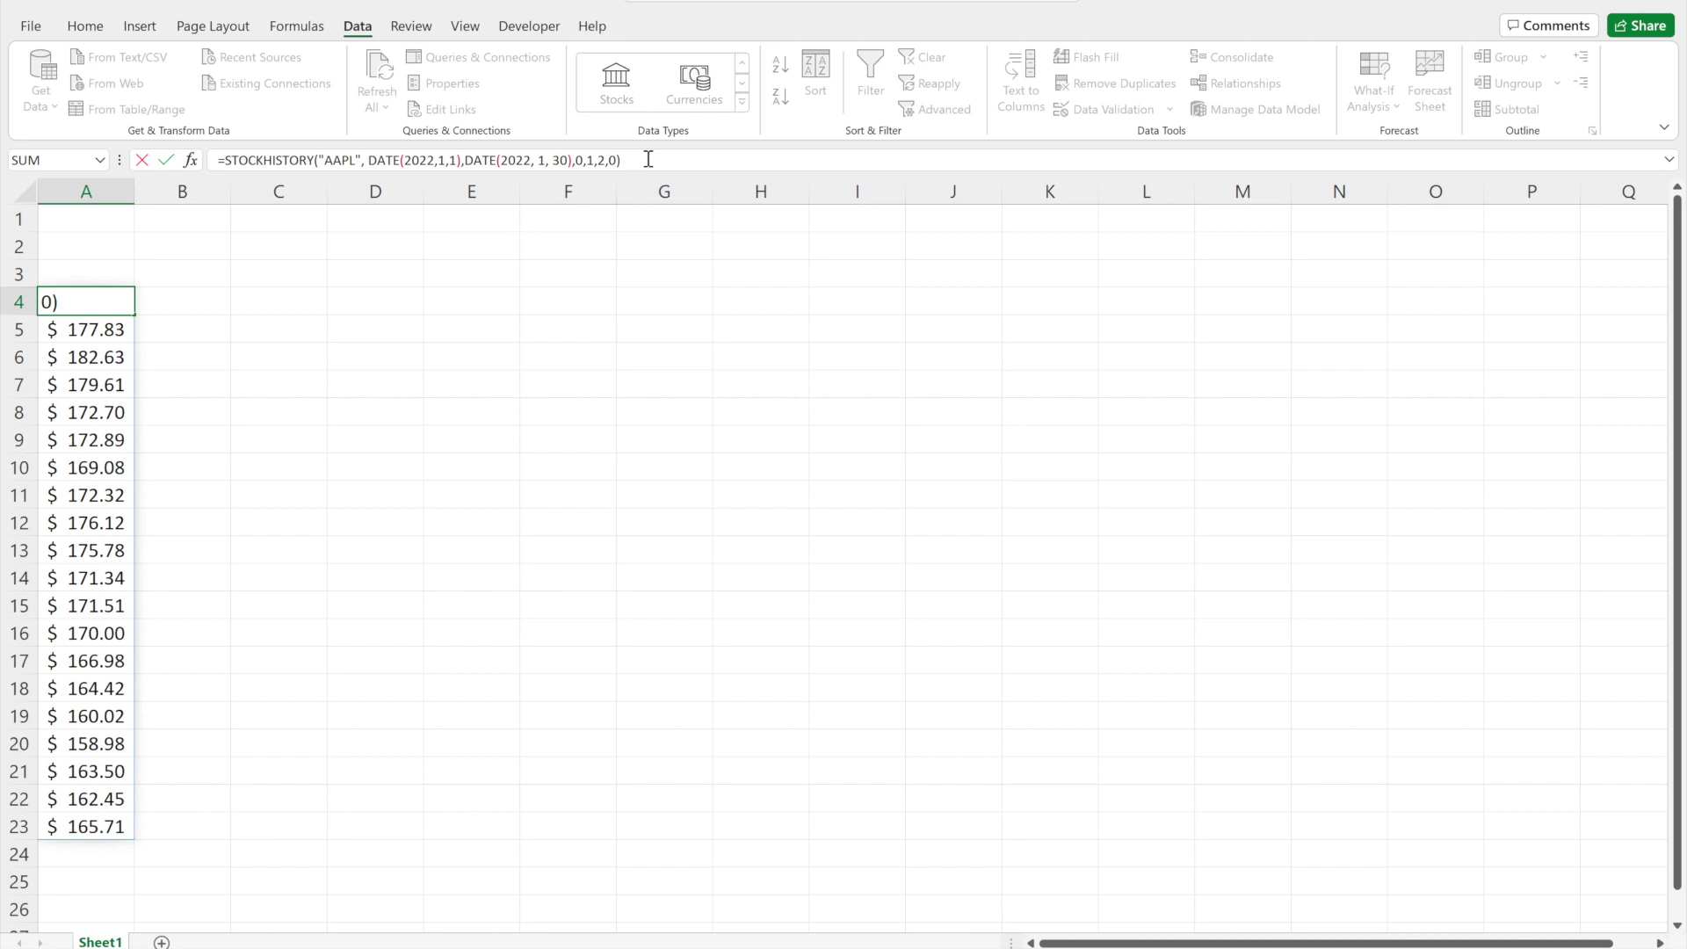
{"action": "key", "text": "Return"}
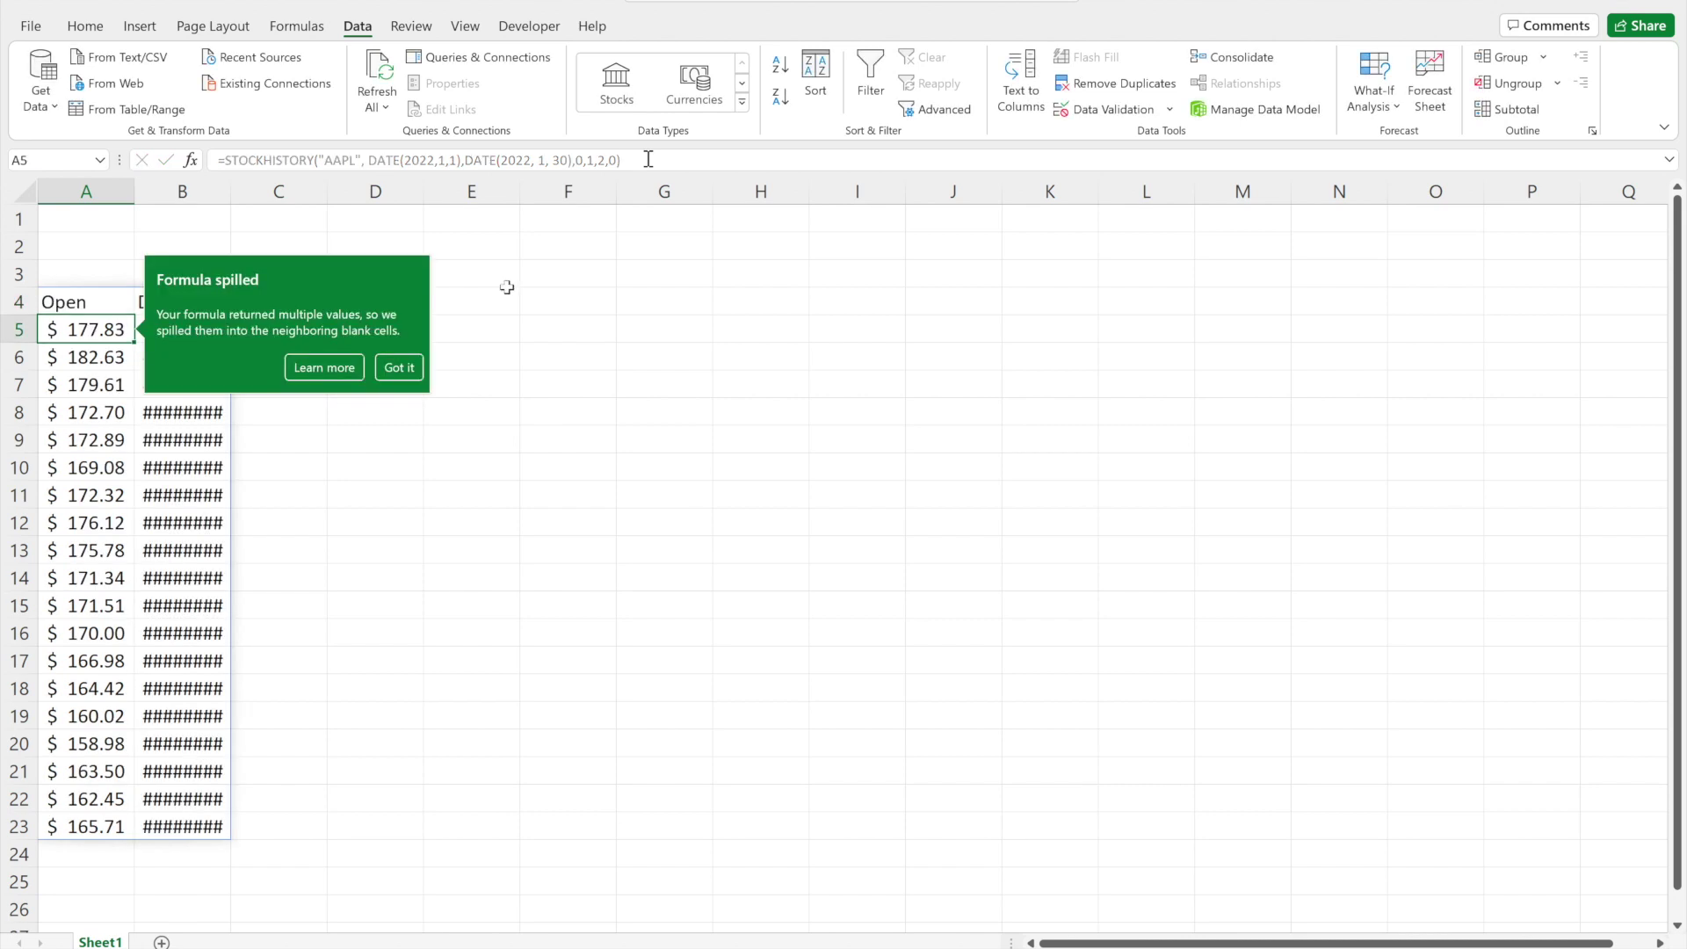
Dismiss the spill notice and auto-fit the width of column B to the dates
{"action": "left_click", "coordinate": [387, 369]}
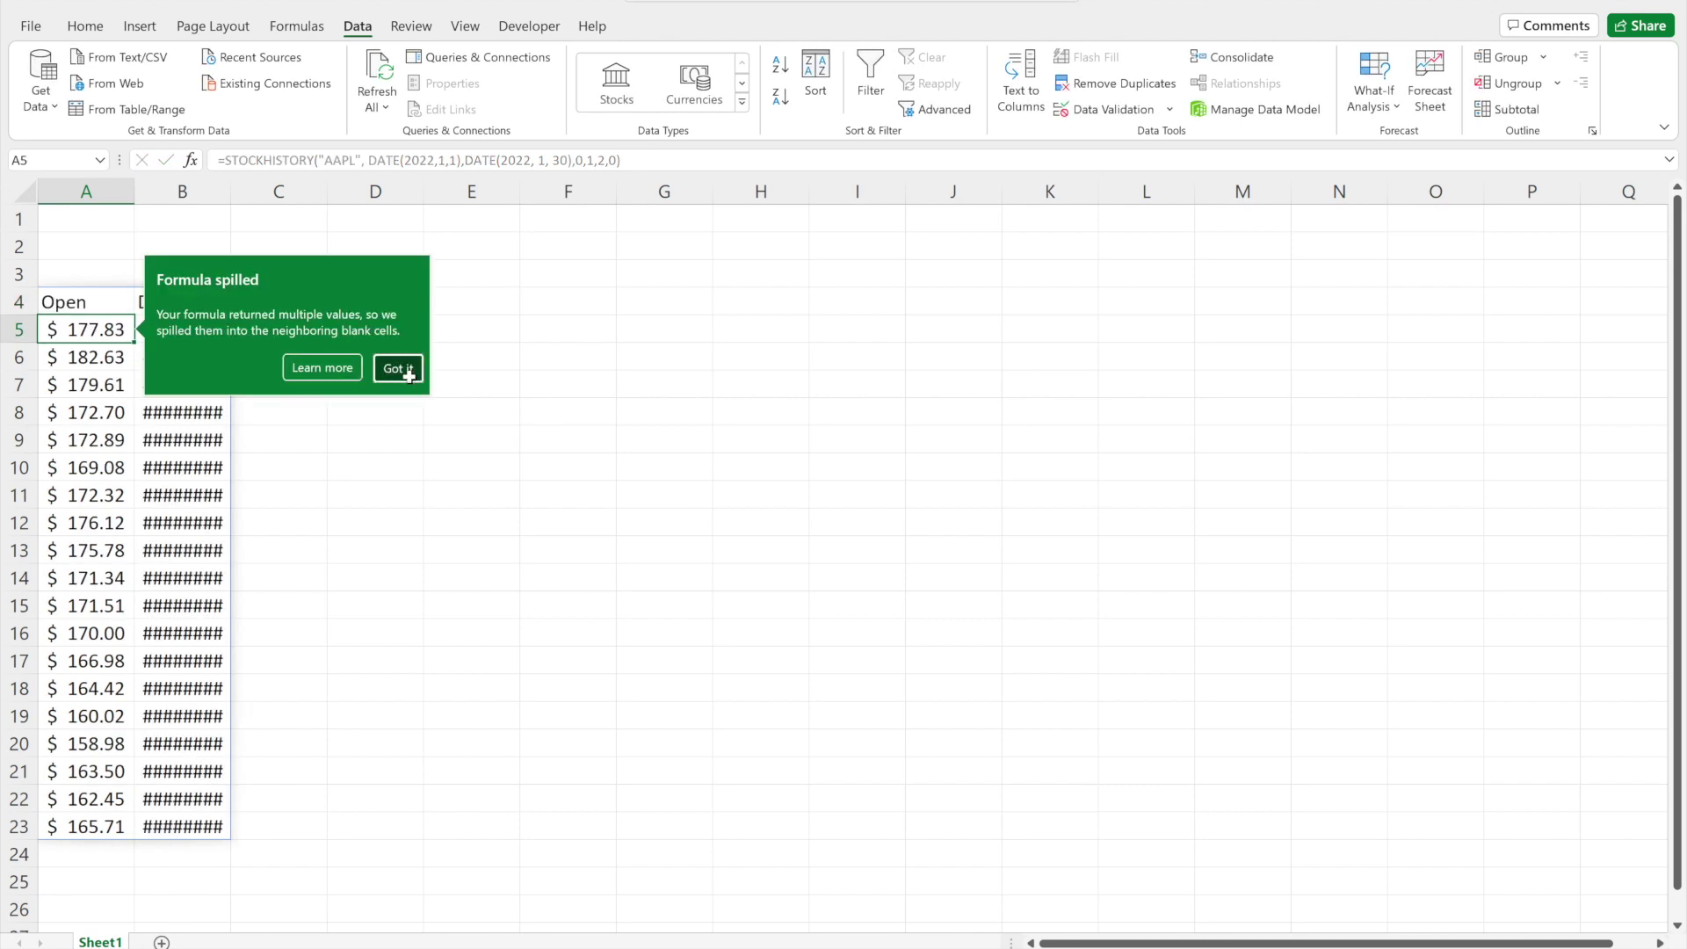
{"action": "left_click", "coordinate": [299, 330]}
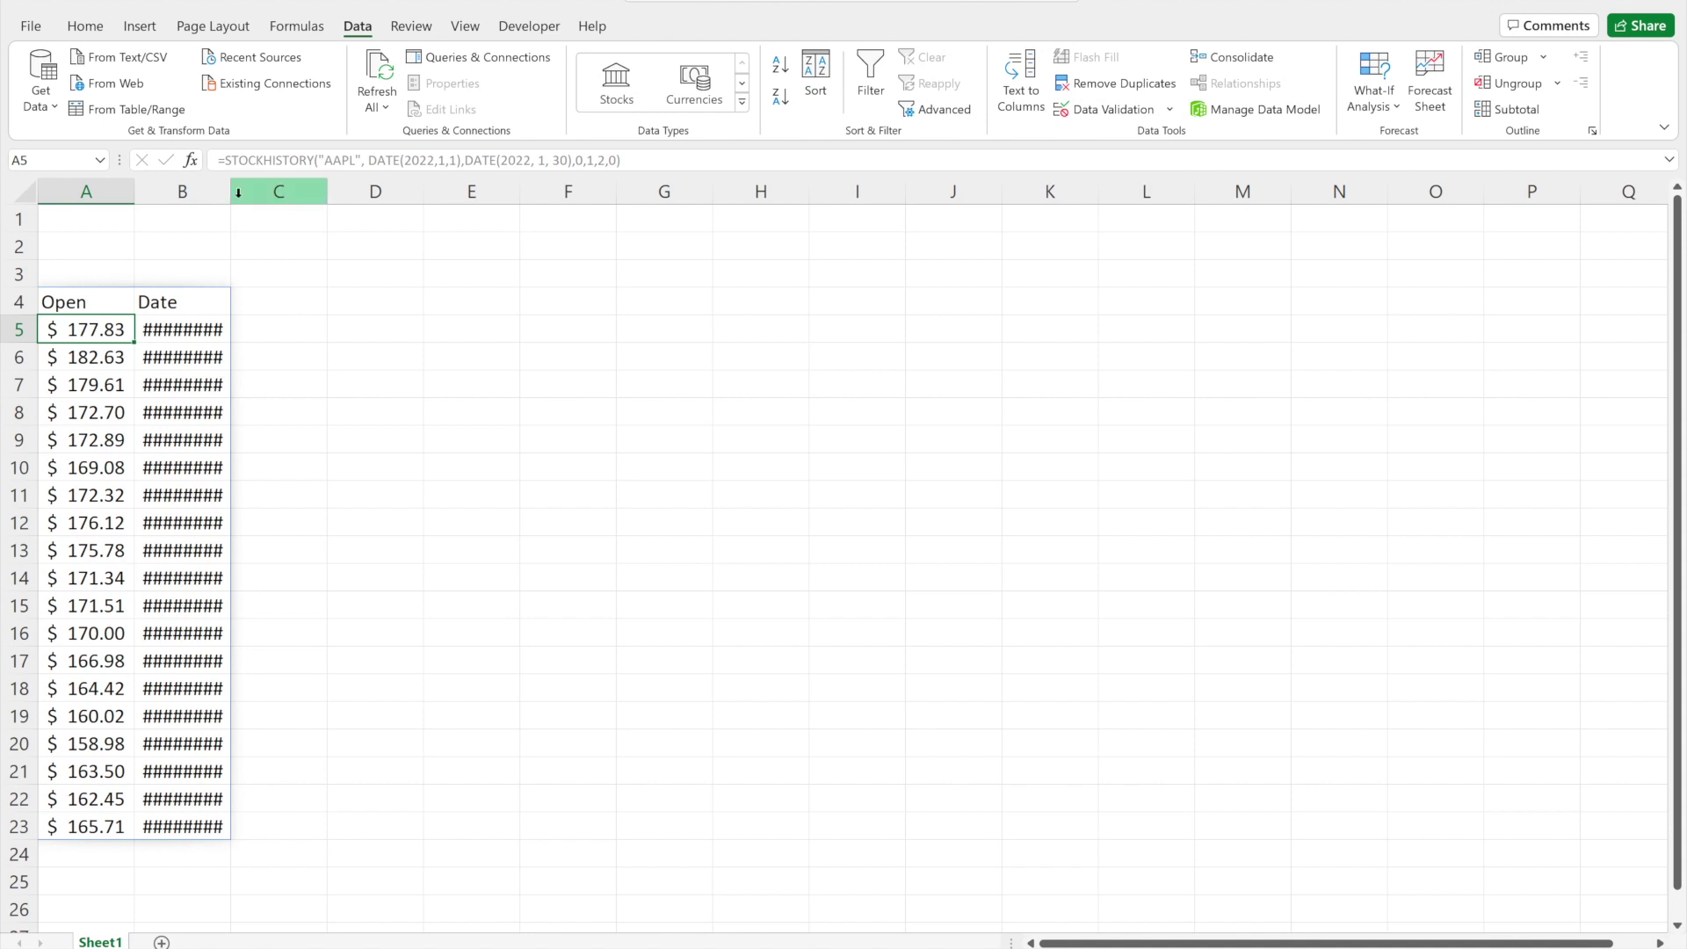
{"action": "double_click", "coordinate": [231, 190]}
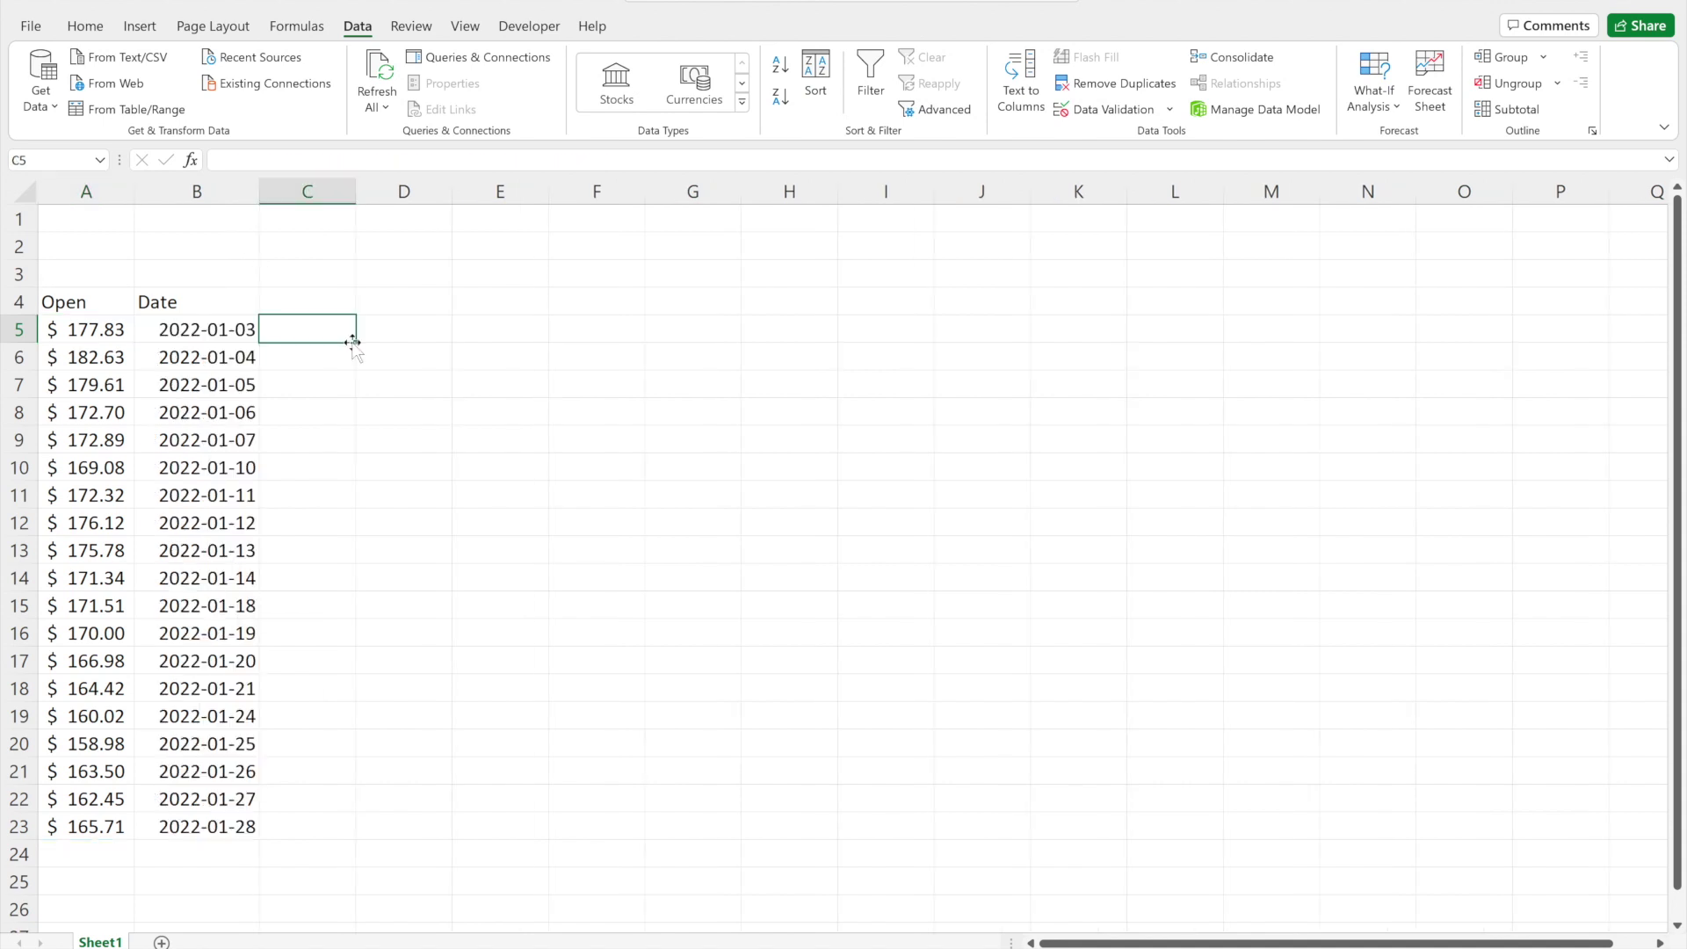
Examine the spilled opening prices and dates in columns A and B together with their source formula
{"action": "left_click", "coordinate": [111, 300]}
{"action": "left_click_drag", "start_coordinate": [190, 442], "coordinate": [207, 831]}
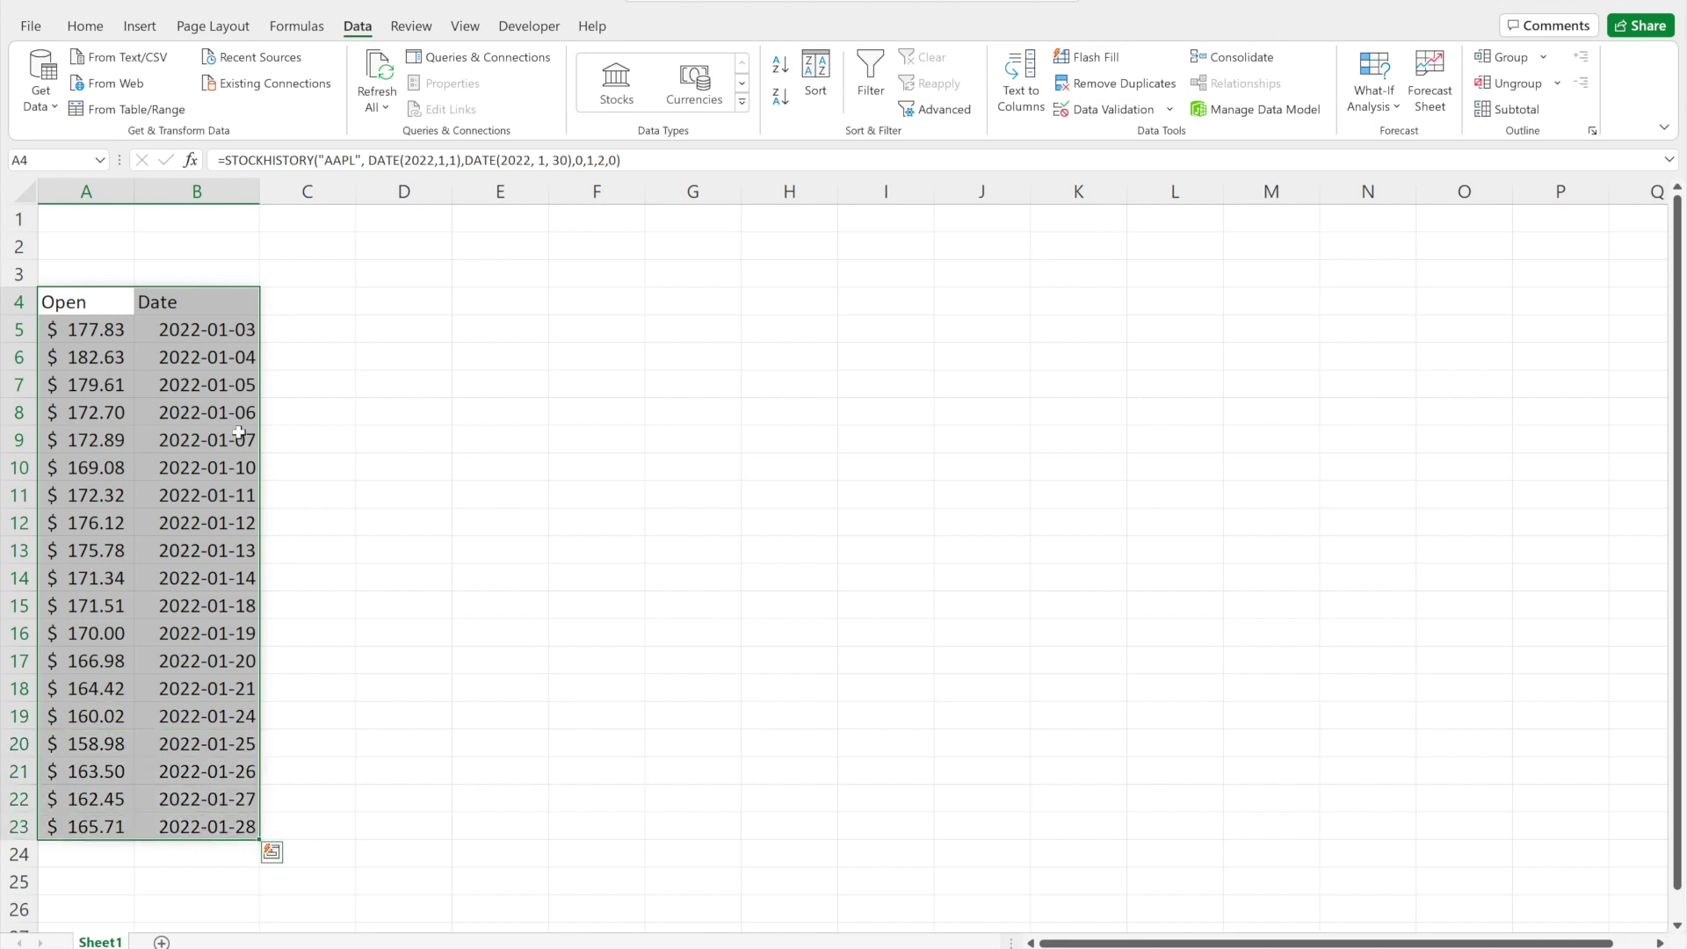
{"action": "left_click", "coordinate": [245, 331]}
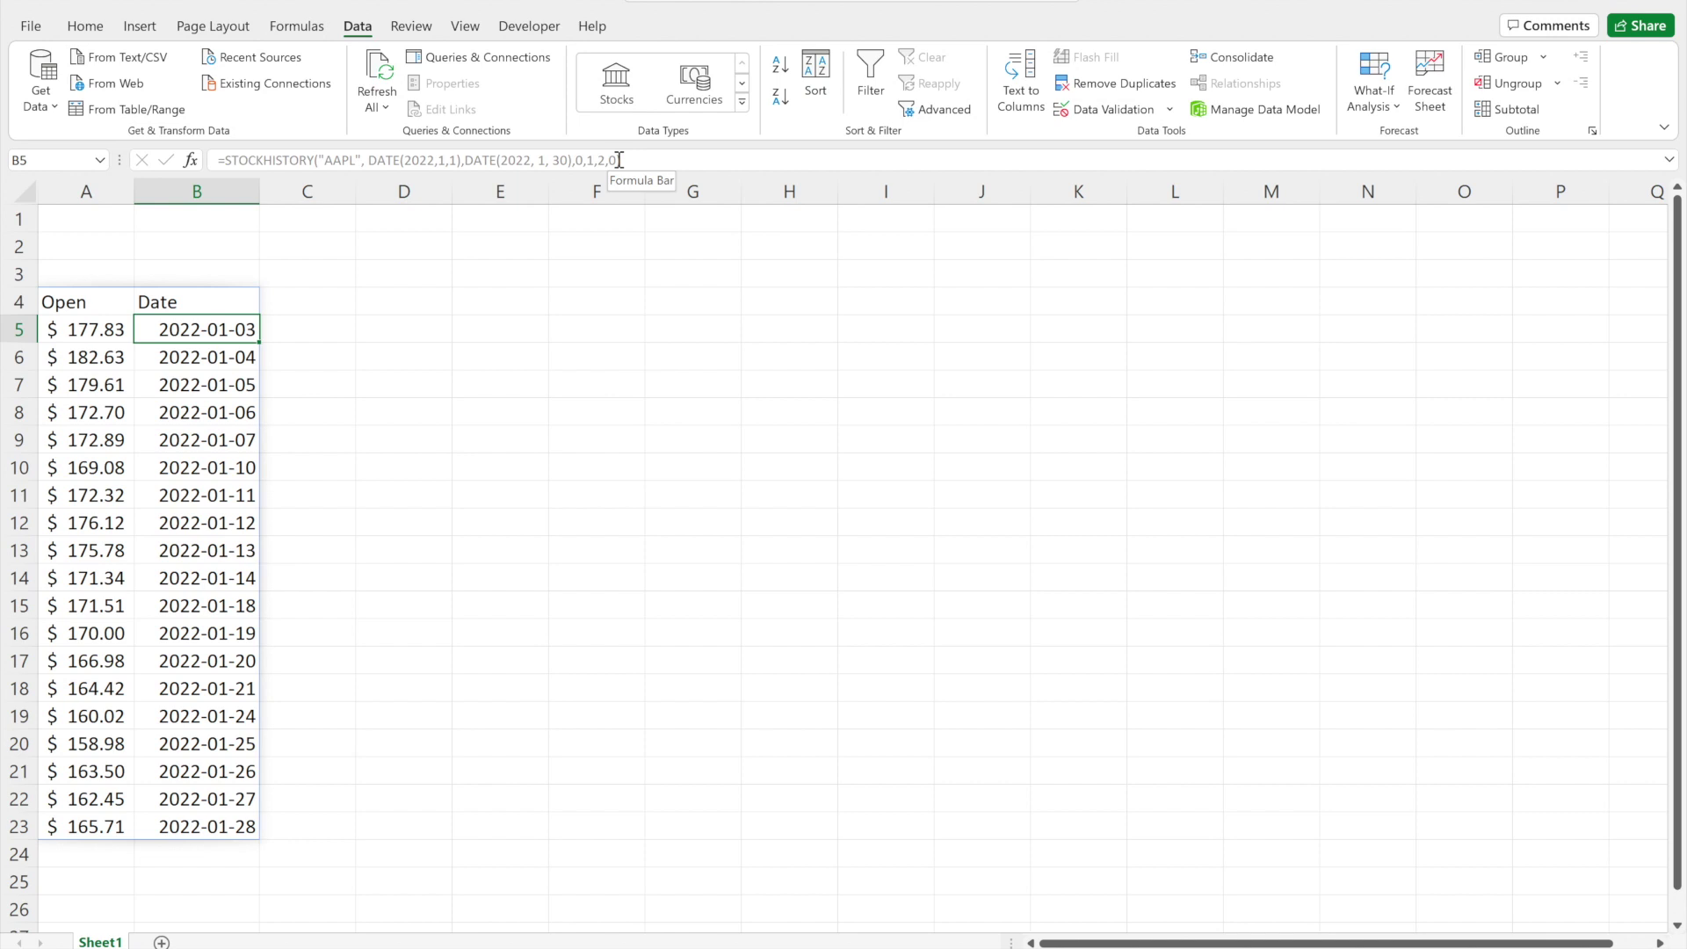
{"action": "left_click", "coordinate": [619, 160]}
{"action": "left_click", "coordinate": [597, 577]}
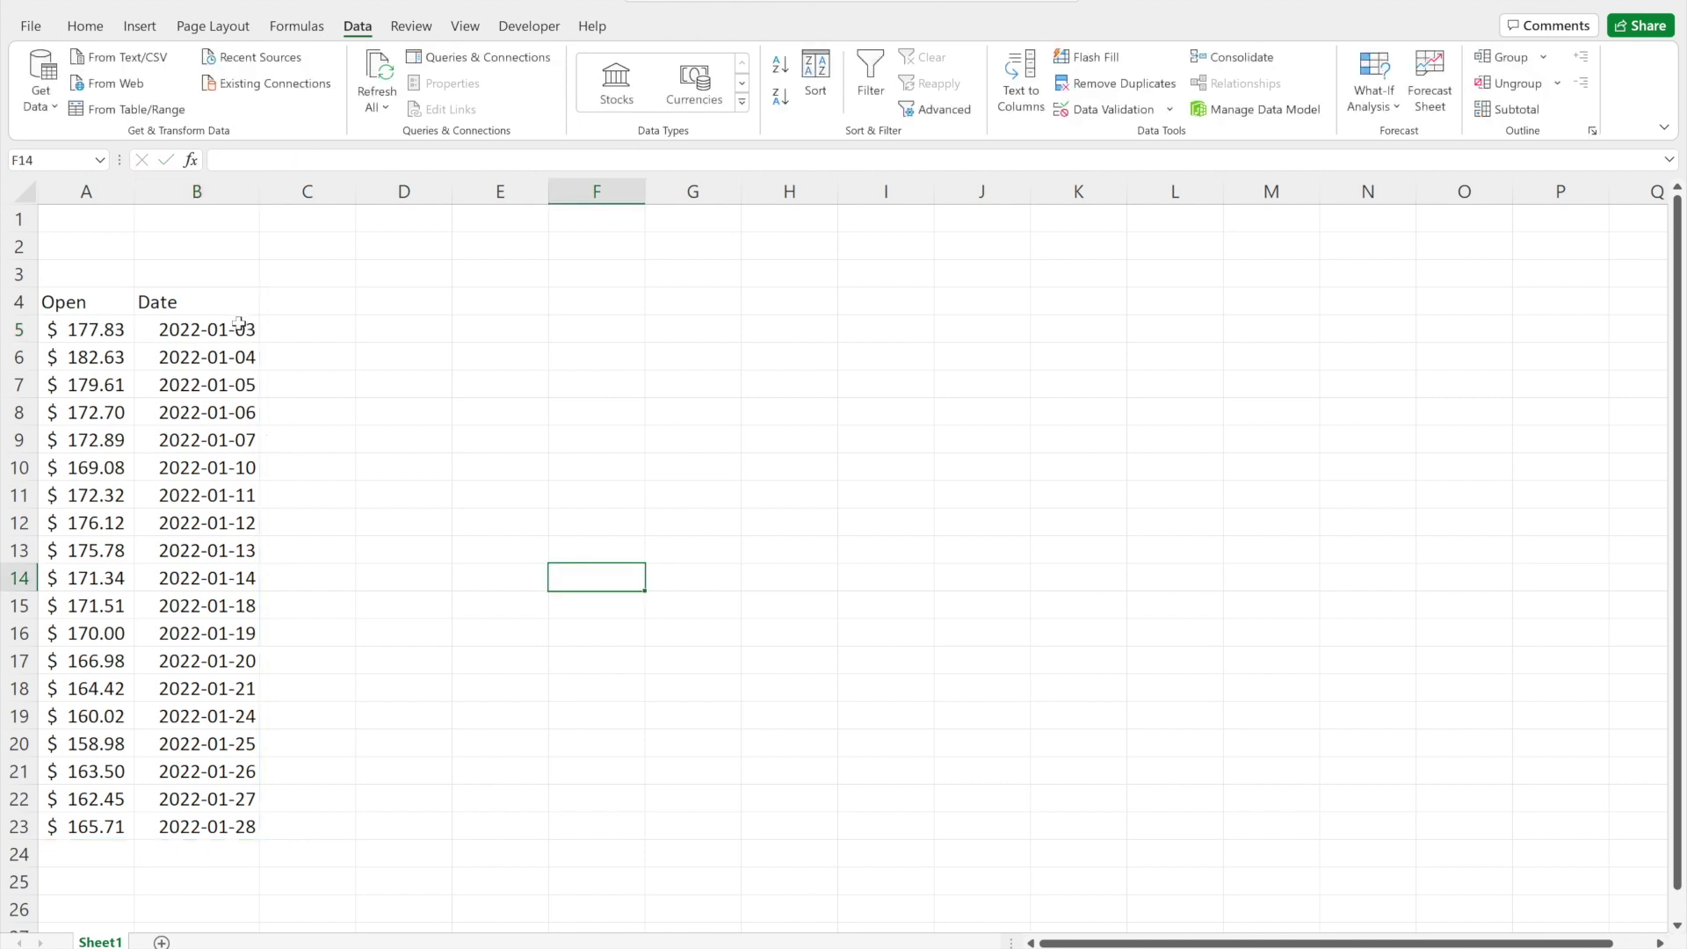
{"action": "left_click", "coordinate": [238, 328]}
{"action": "left_click_drag", "start_coordinate": [238, 328], "coordinate": [237, 826]}
{"action": "left_click", "coordinate": [238, 332]}
{"action": "left_click_drag", "start_coordinate": [226, 337], "coordinate": [232, 824]}
{"action": "left_click", "coordinate": [395, 523]}
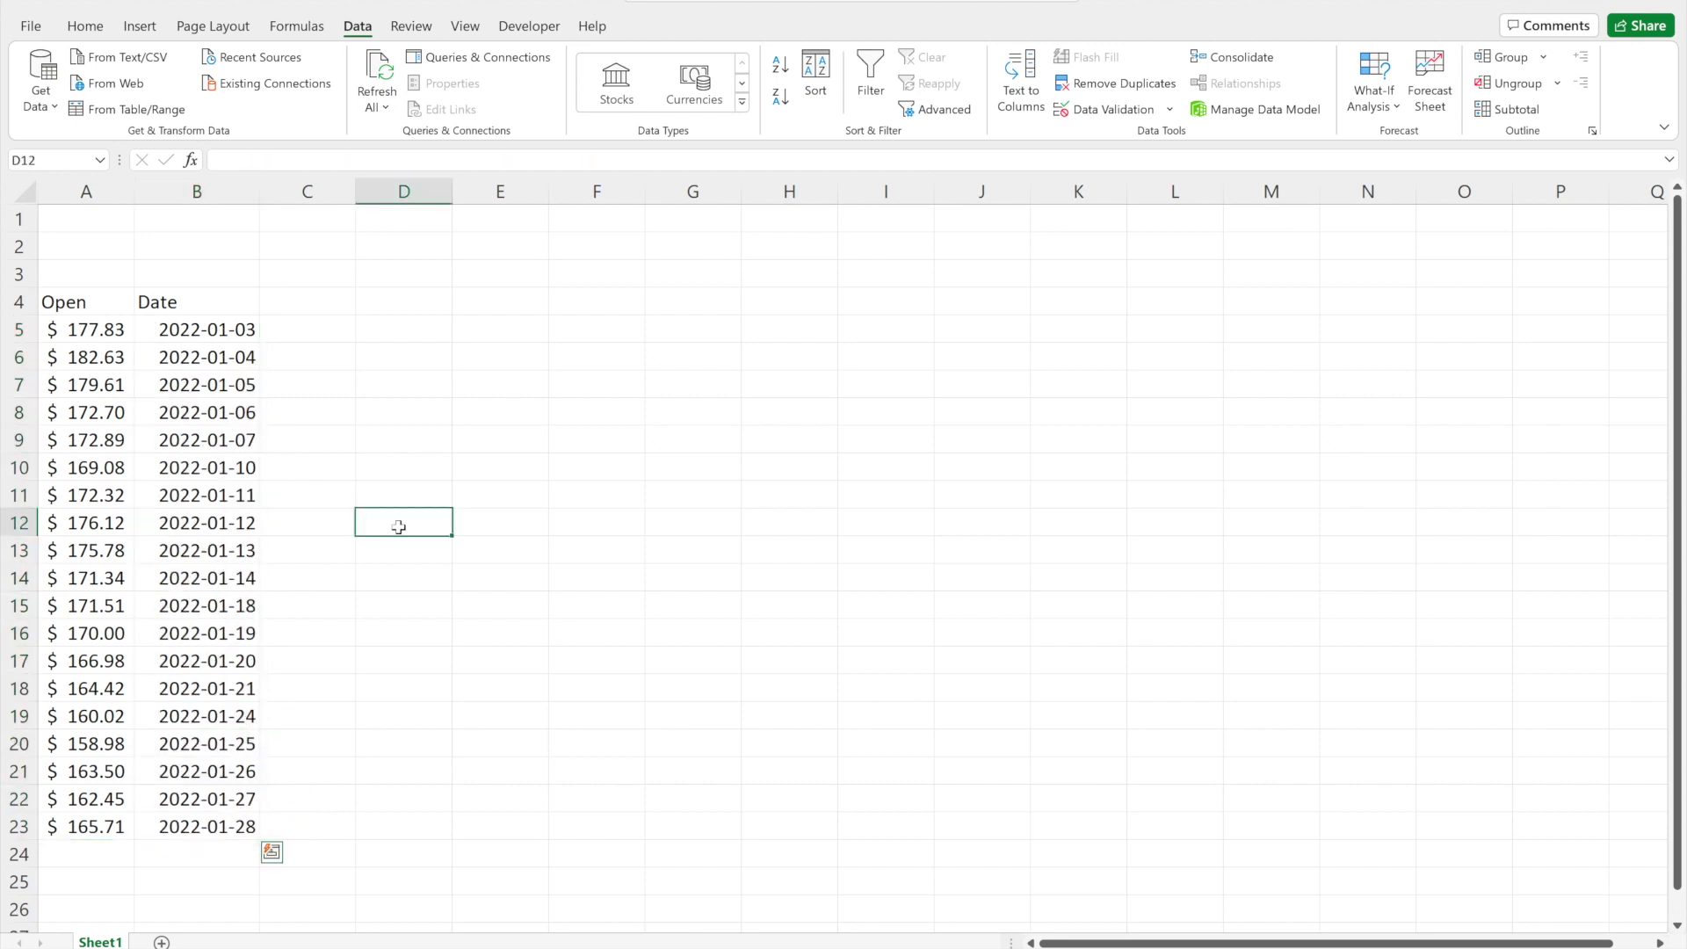
{"action": "left_click", "coordinate": [120, 300]}
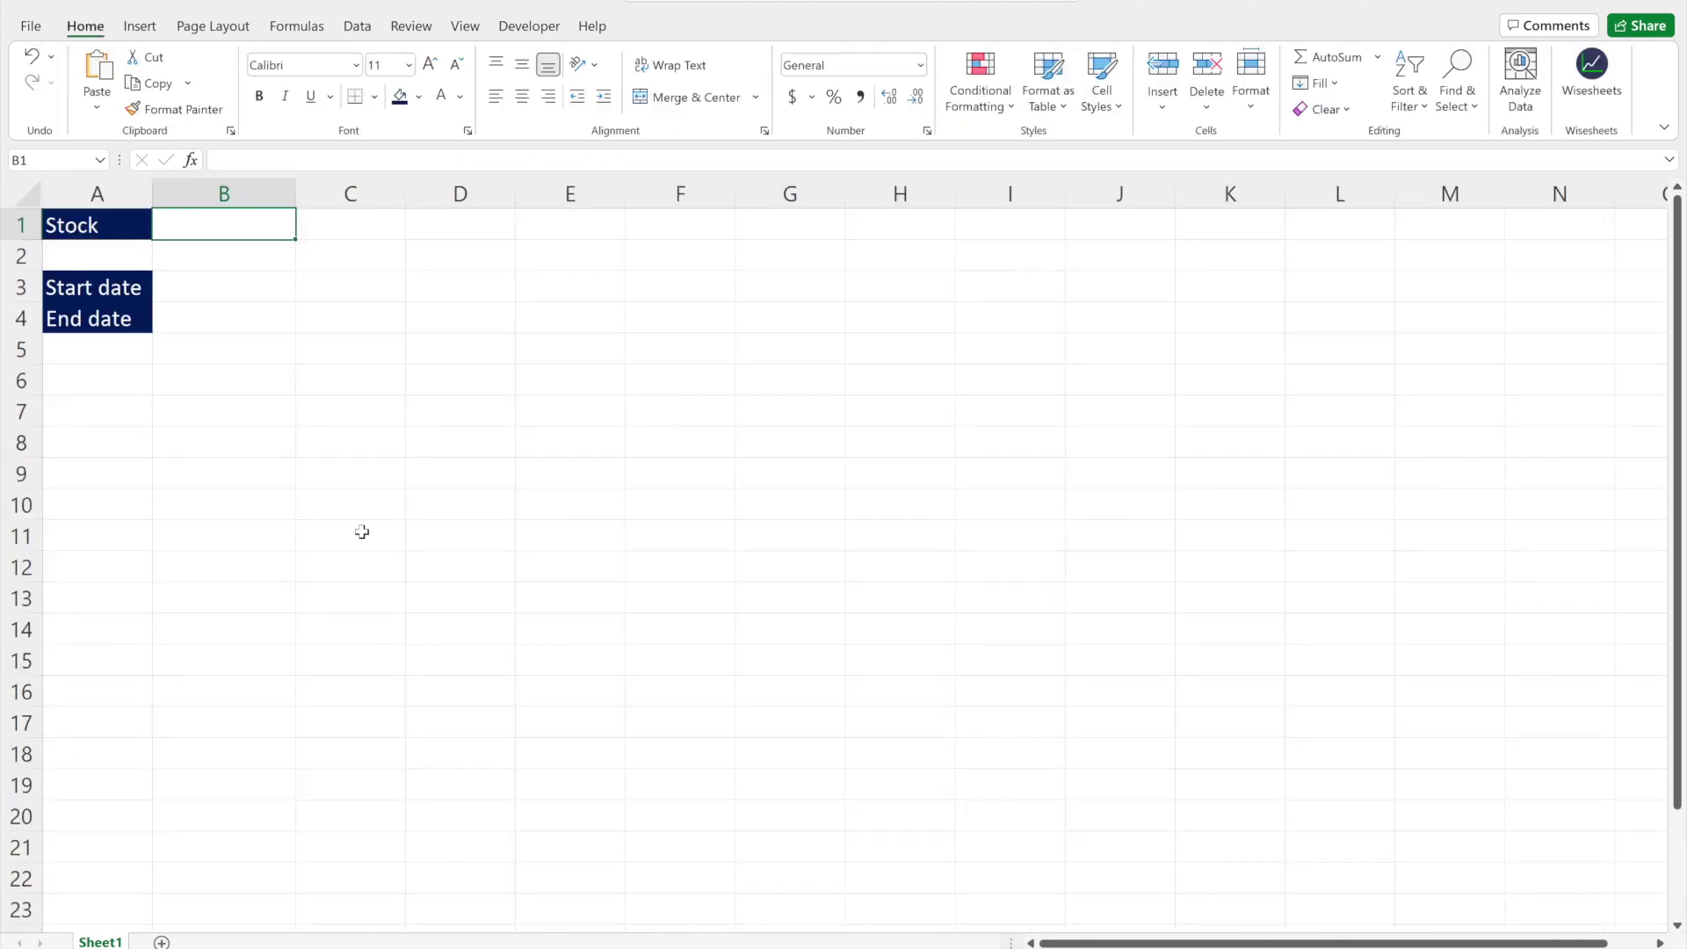
Enter the ticker AAPL as the stock in cell B1 of the new input sheet
{"action": "type", "text": "A"}
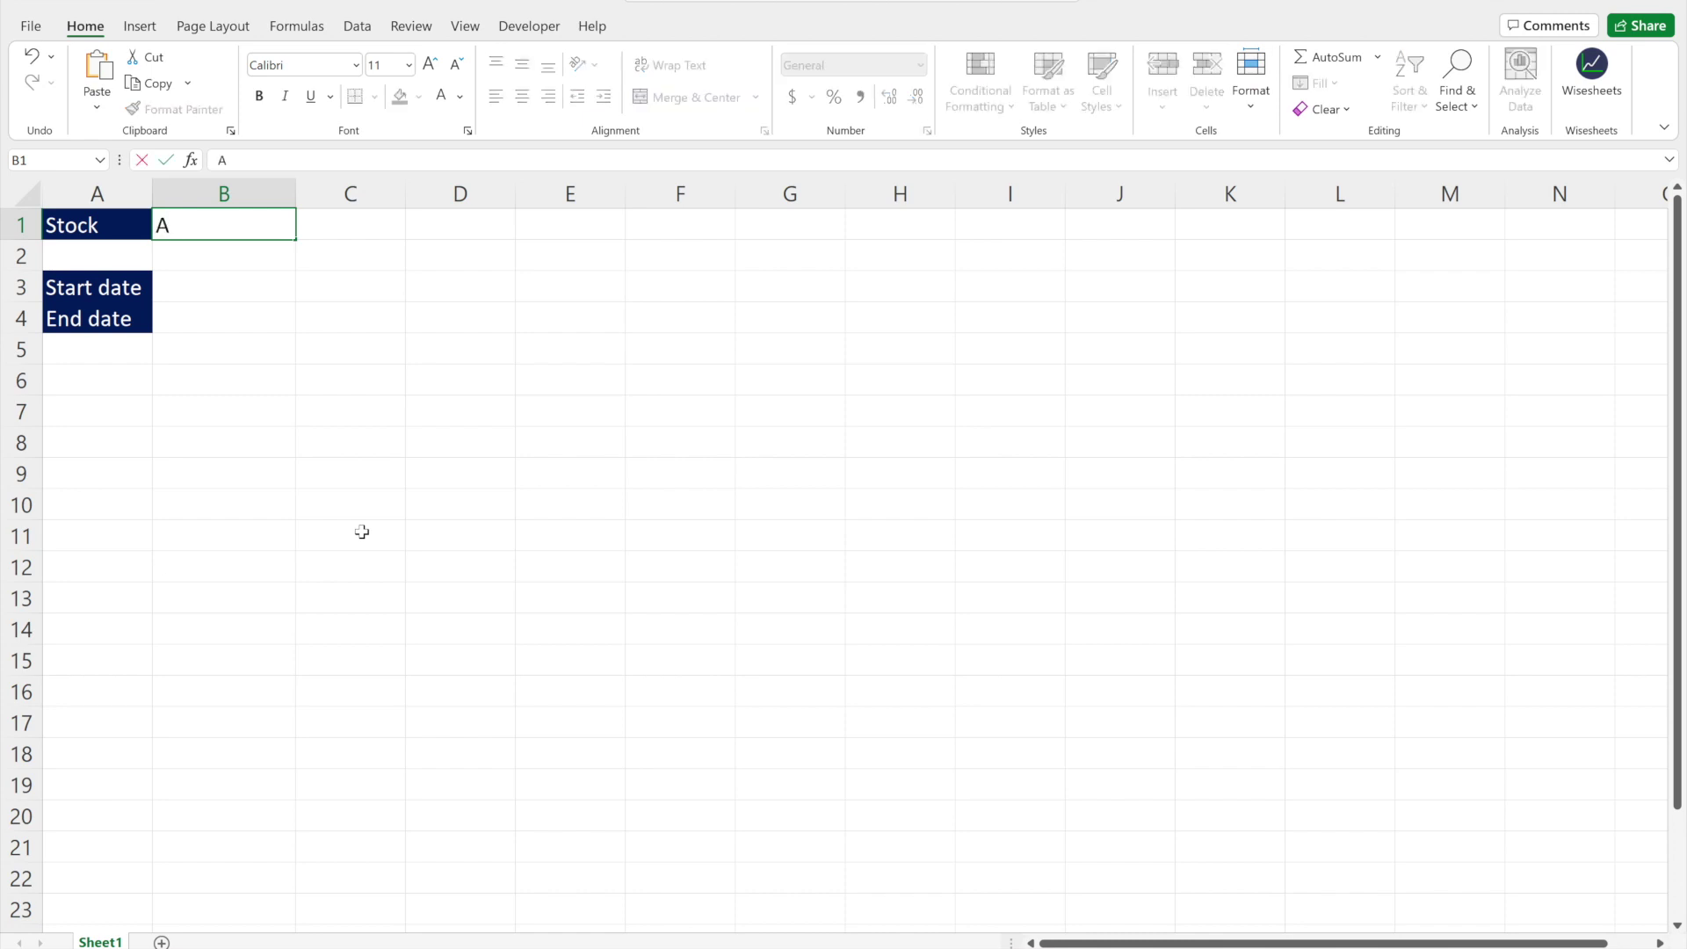
{"action": "type", "text": "APL"}
{"action": "key", "text": "Return"}
{"action": "key", "text": "Return"}
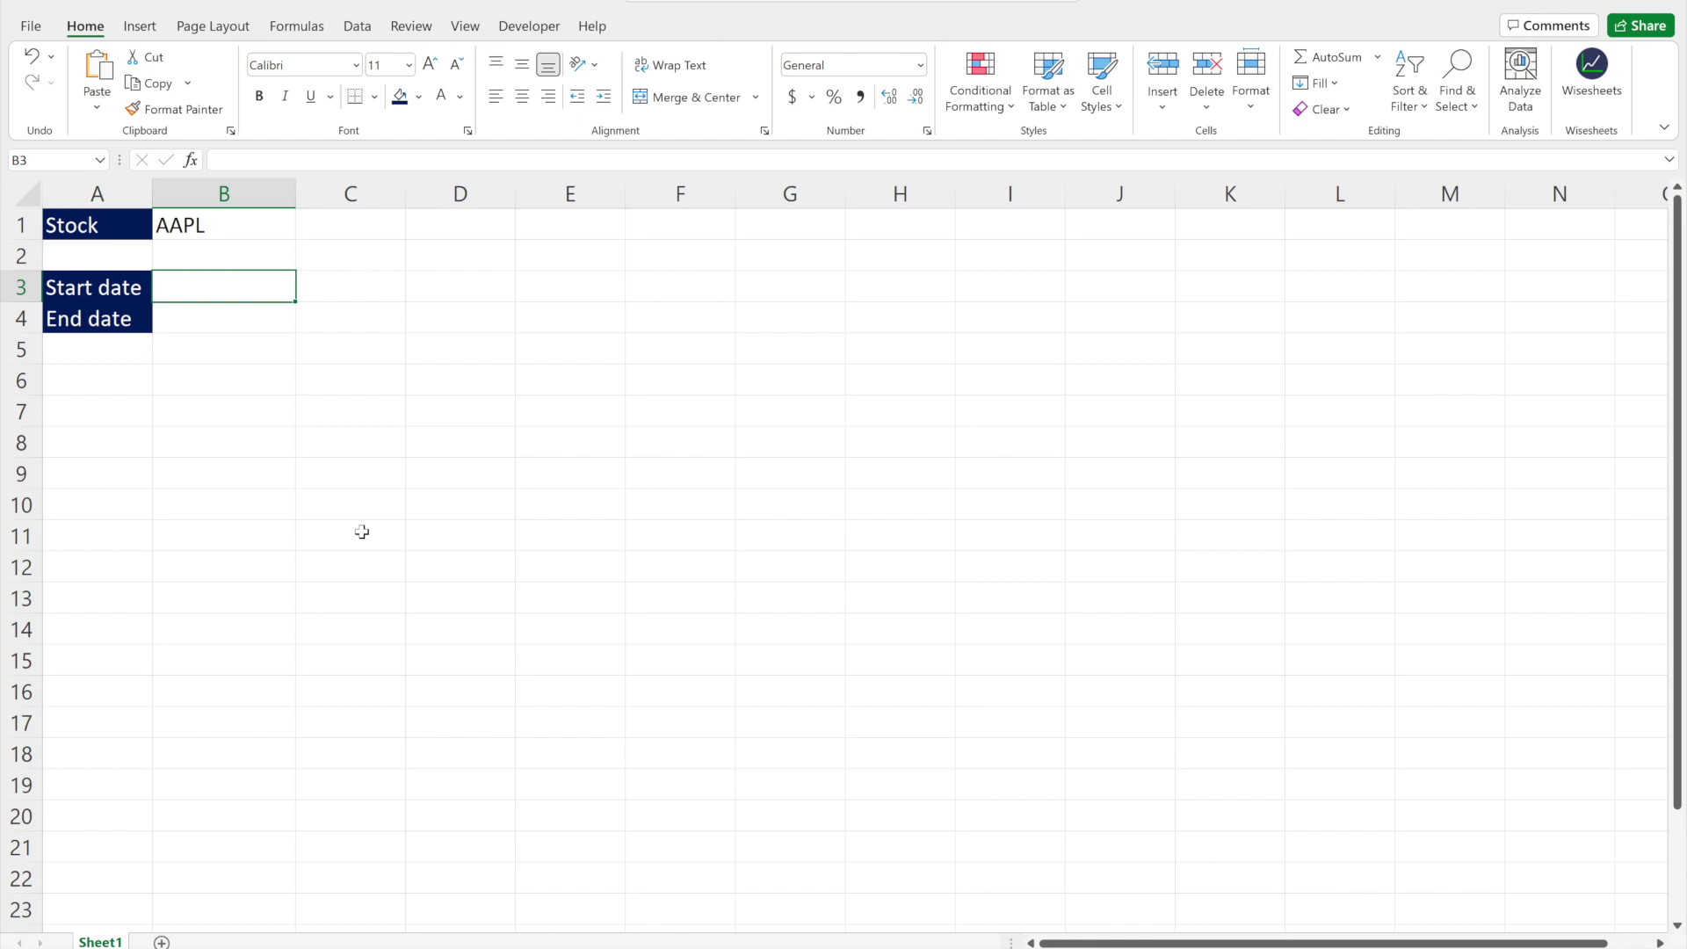
Enter JAN 1, 2022 as the start date in cell B3 and check its number format
{"action": "type", "text": "JA"}
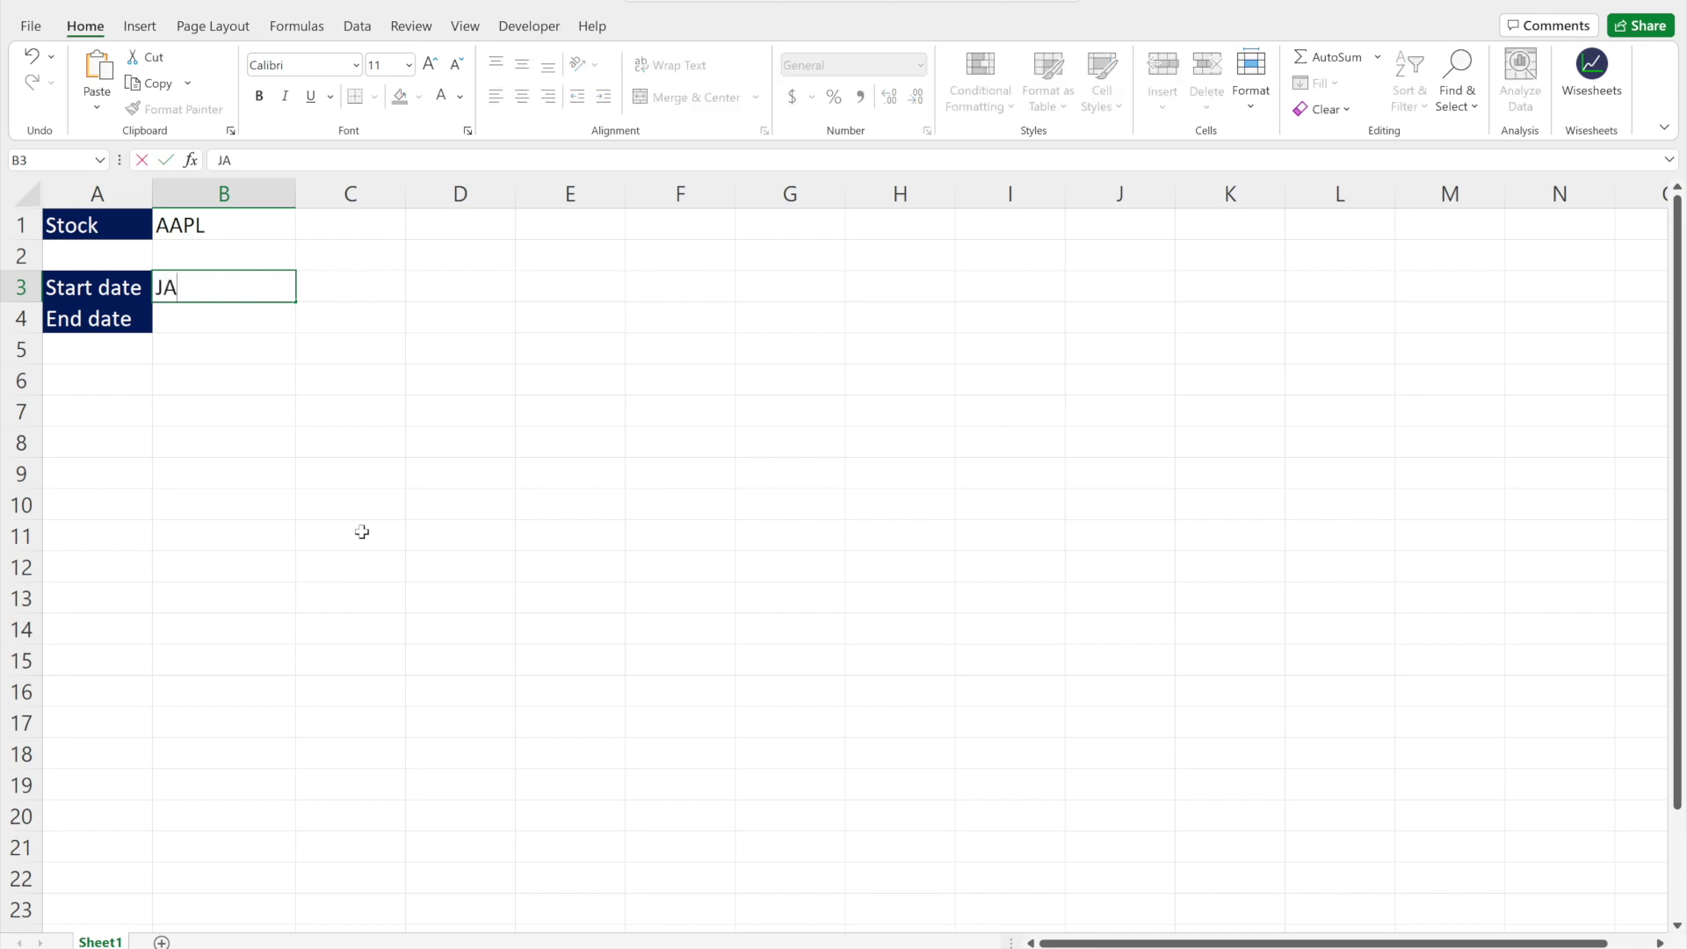
{"action": "type", "text": "N 1, 2022"}
{"action": "key", "text": "Return"}
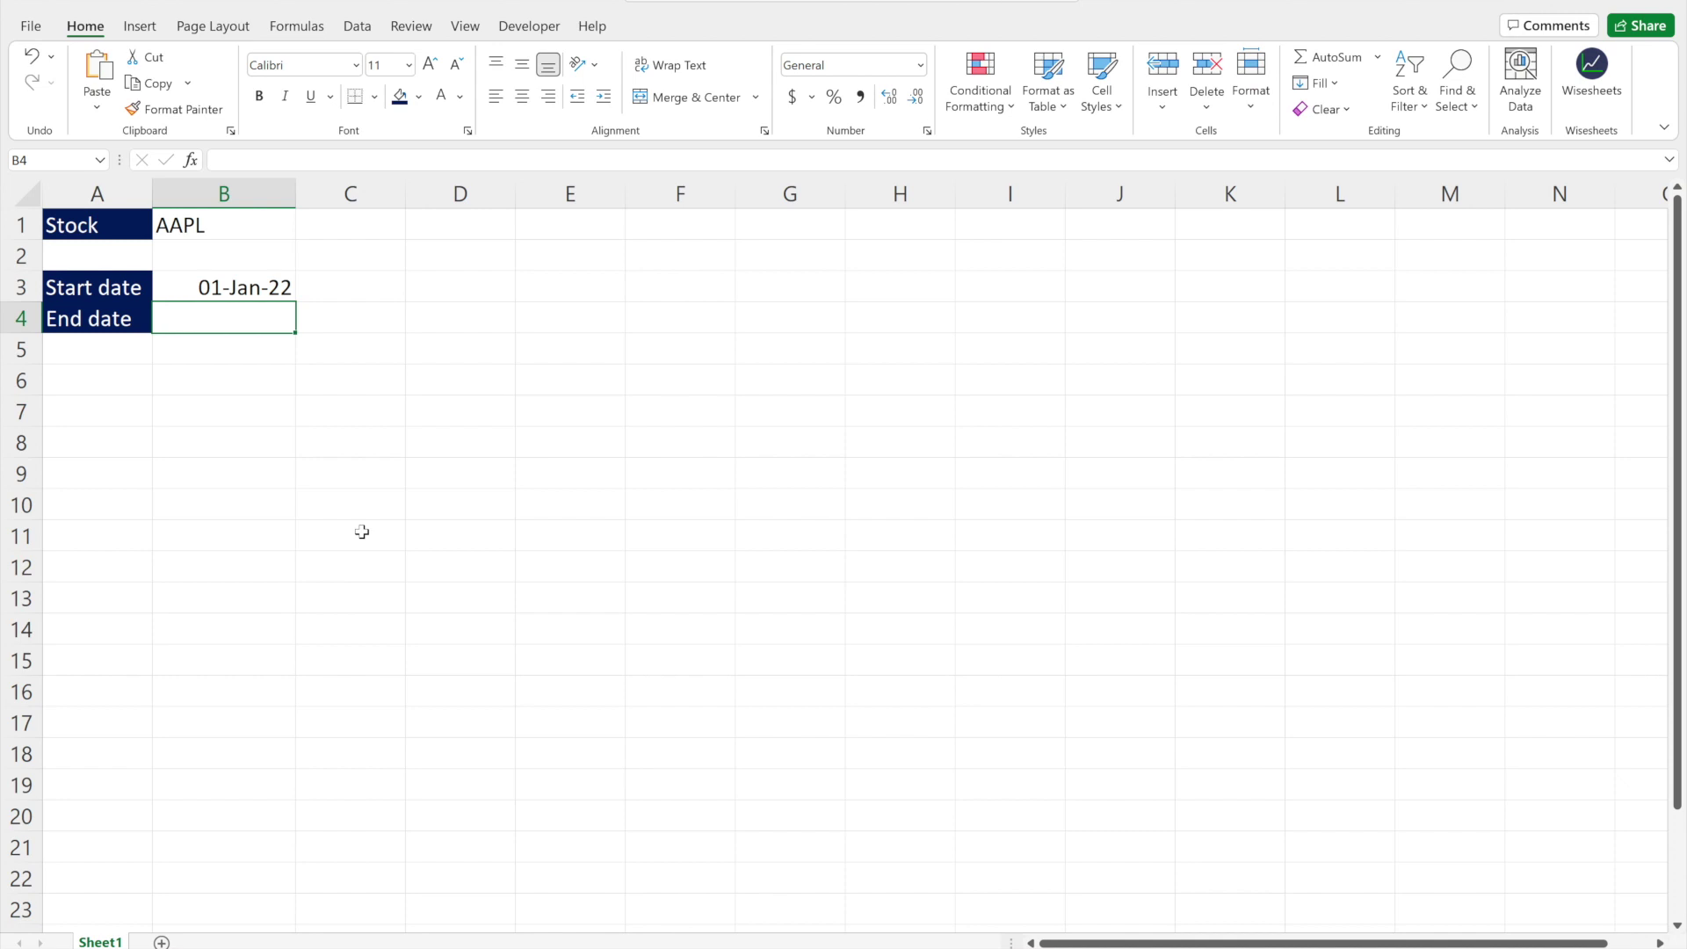
{"action": "left_click", "coordinate": [241, 289]}
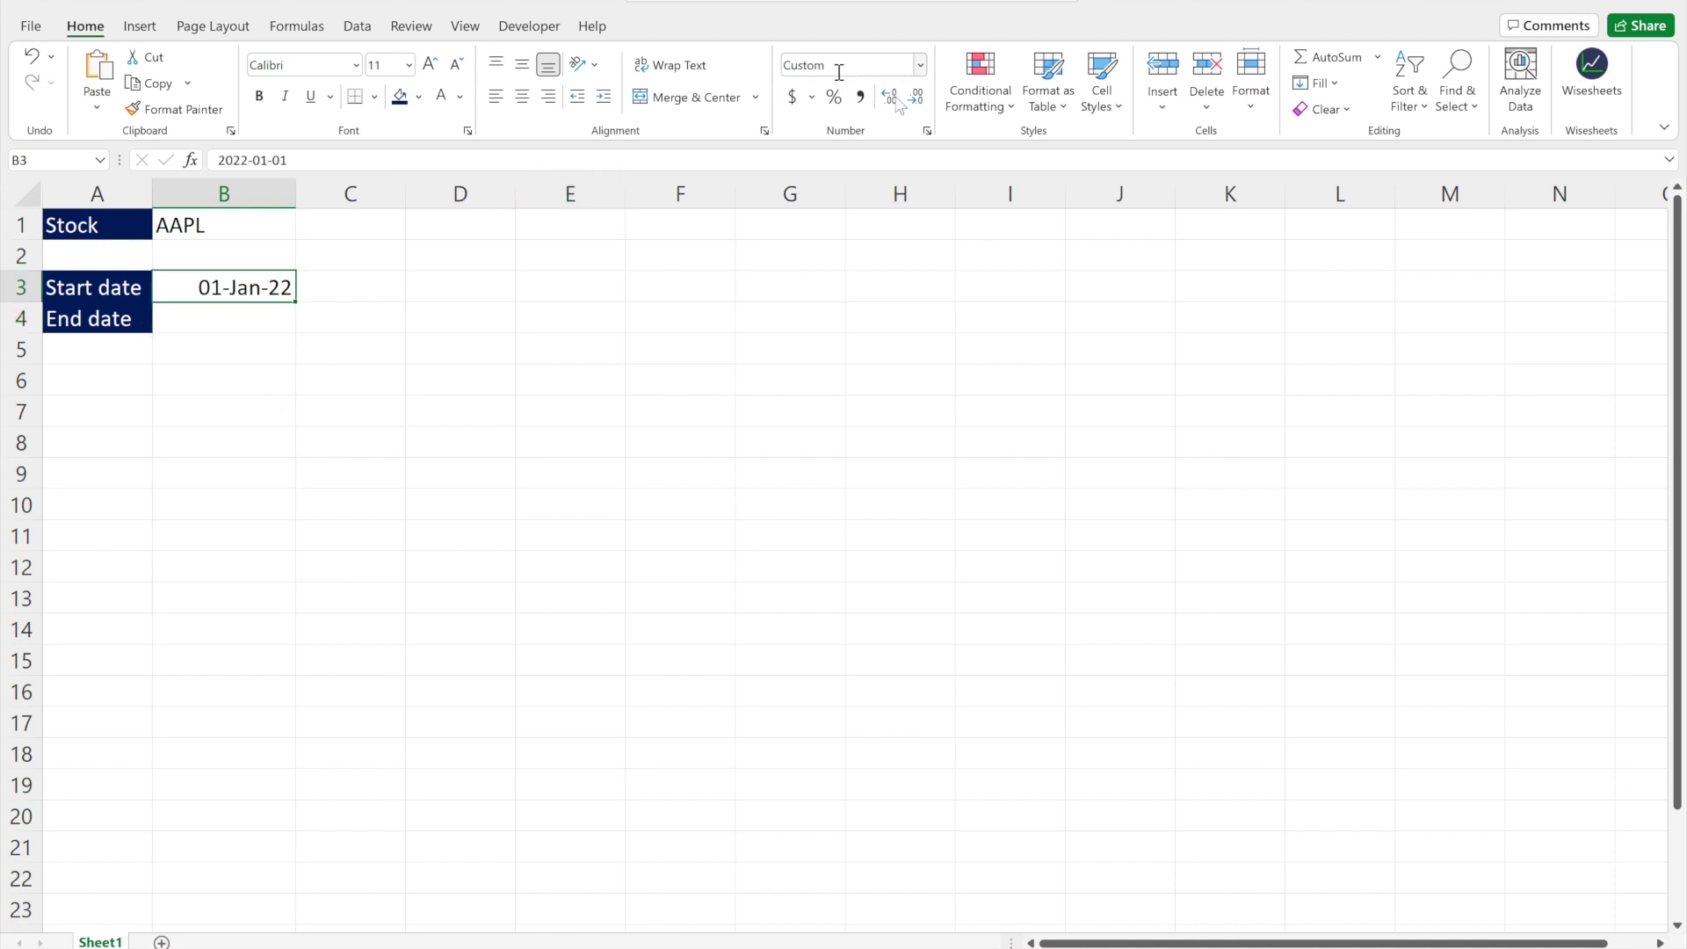
Enter JAN 30, 2022 as the end date in cell B4
{"action": "left_click", "coordinate": [252, 327]}
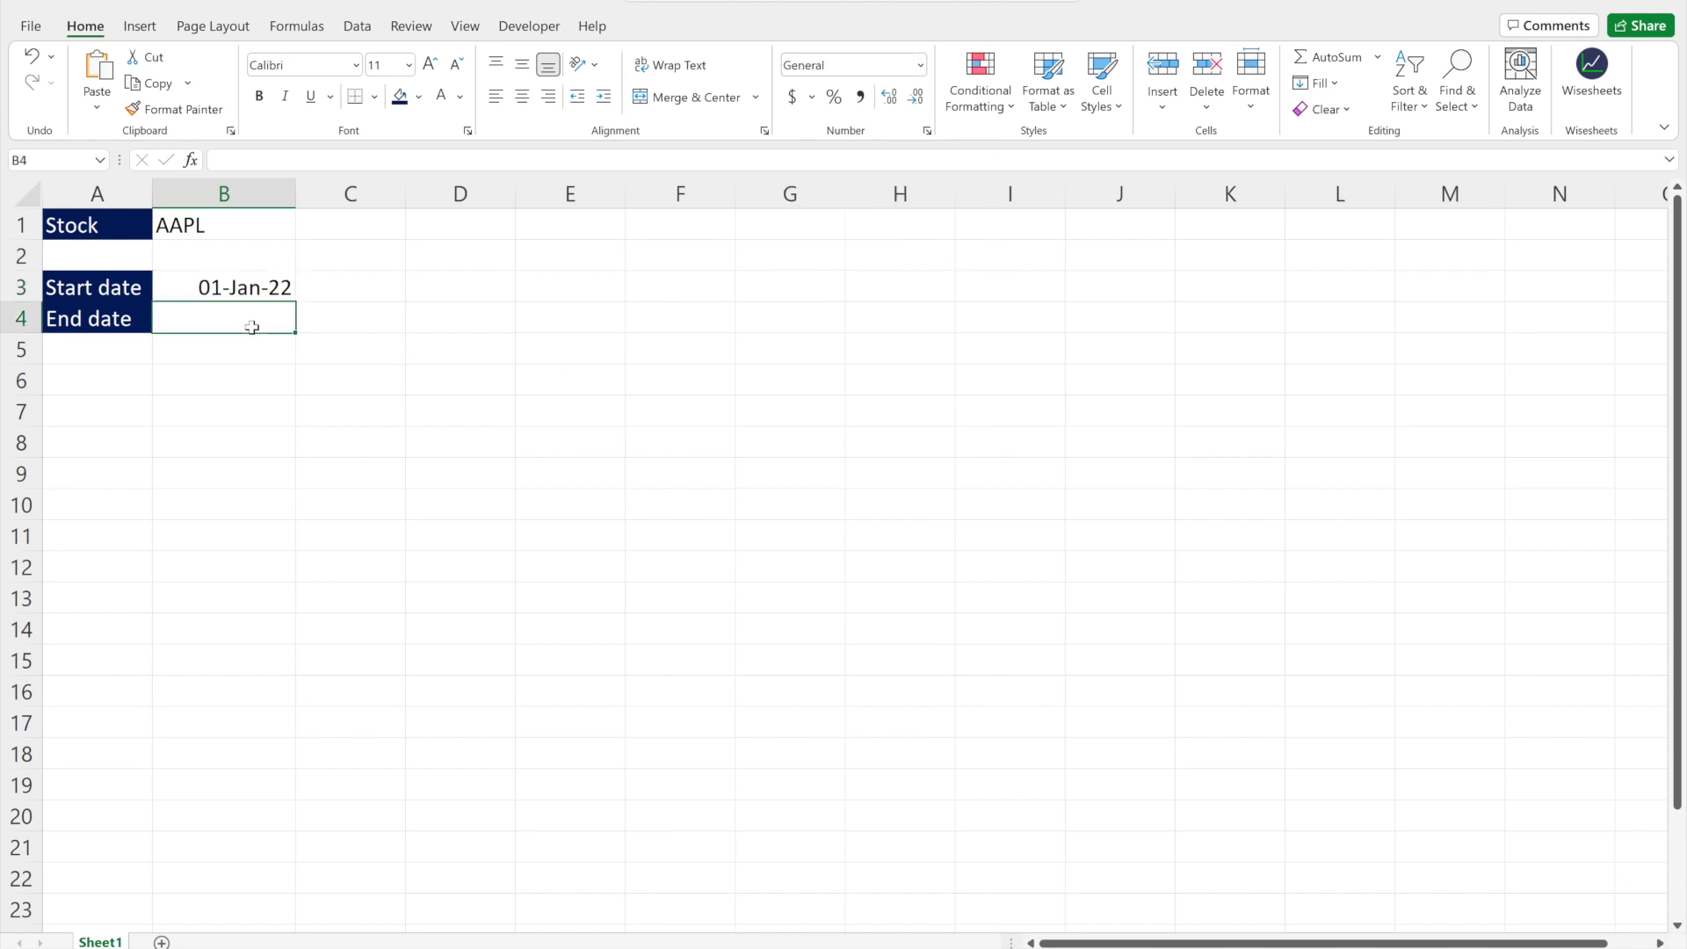
{"action": "type", "text": "JAN 30, 20"}
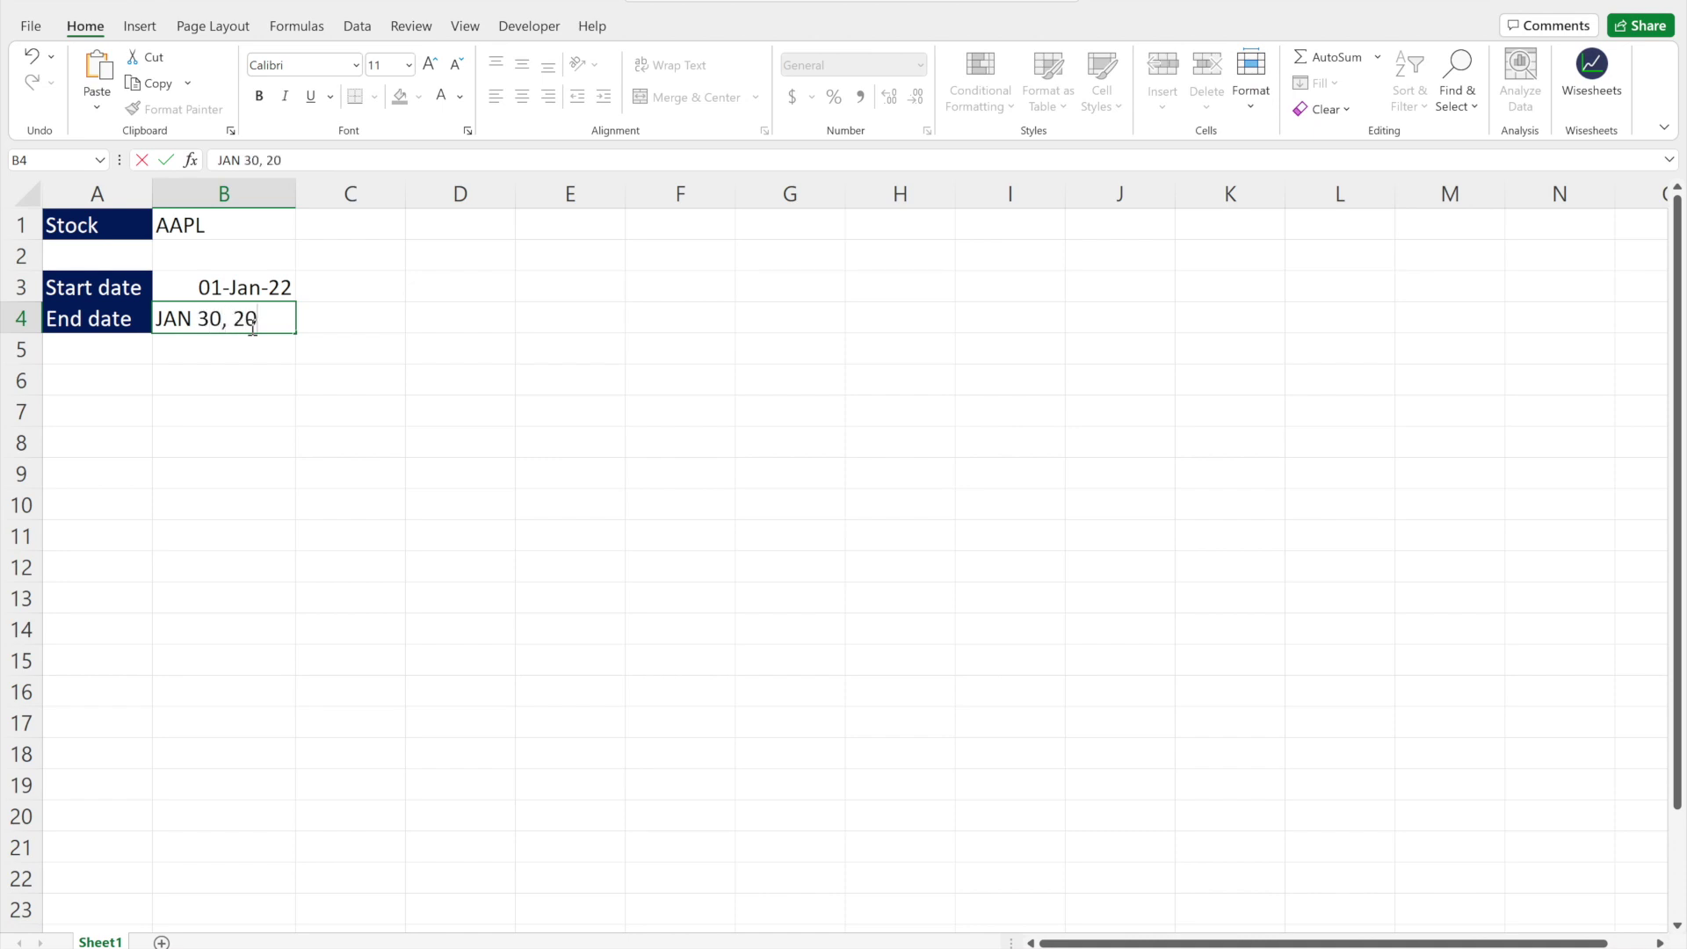
{"action": "type", "text": "22"}
{"action": "key", "text": "Return"}
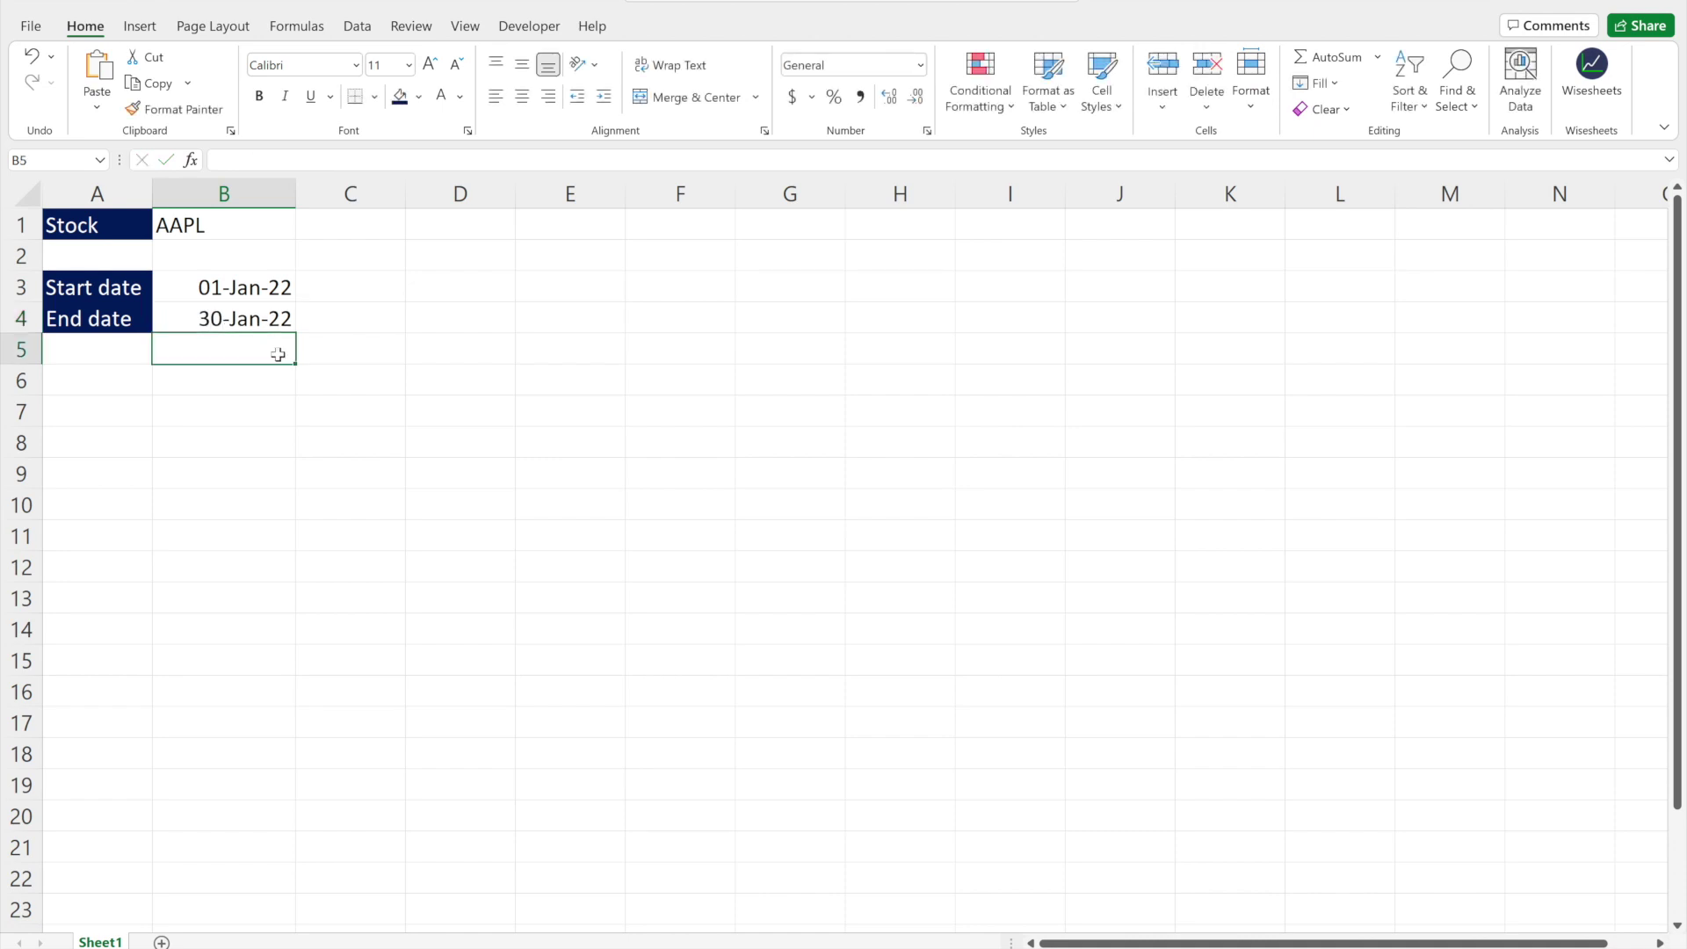
{"action": "left_click_drag", "start_coordinate": [237, 291], "coordinate": [239, 313]}
Begin a STOCKHISTORY formula in cell A6 with cell B1 as its stock argument
{"action": "left_click", "coordinate": [125, 383]}
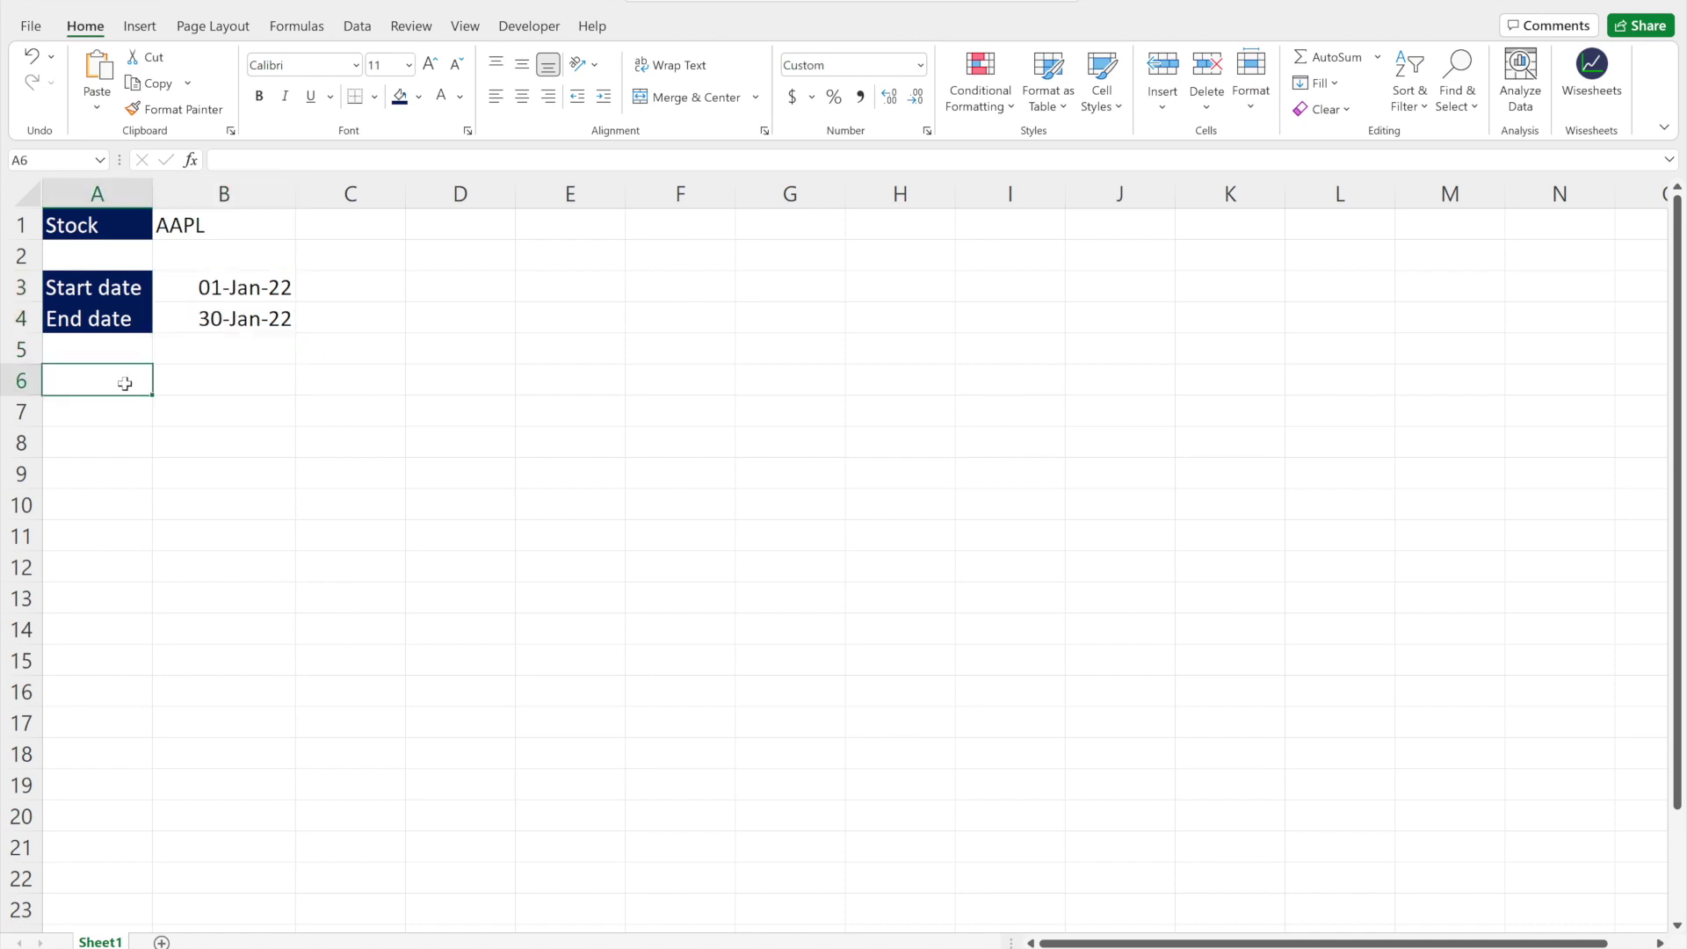
{"action": "type", "text": "=STOCK"}
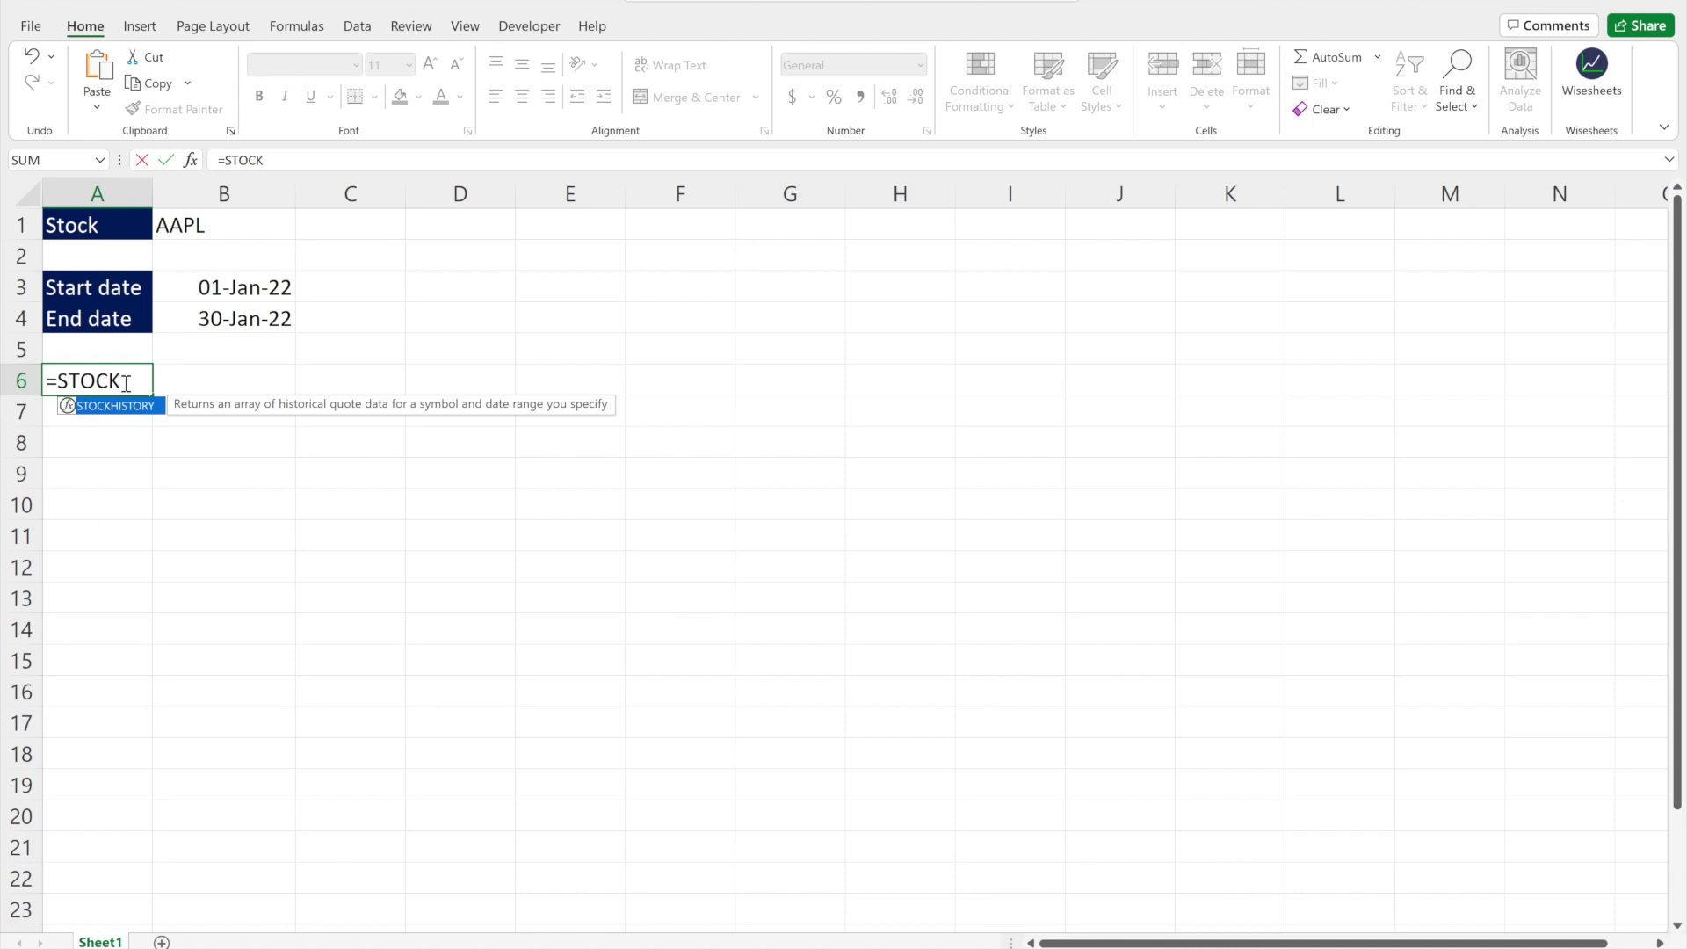
{"action": "key", "text": "Tab"}
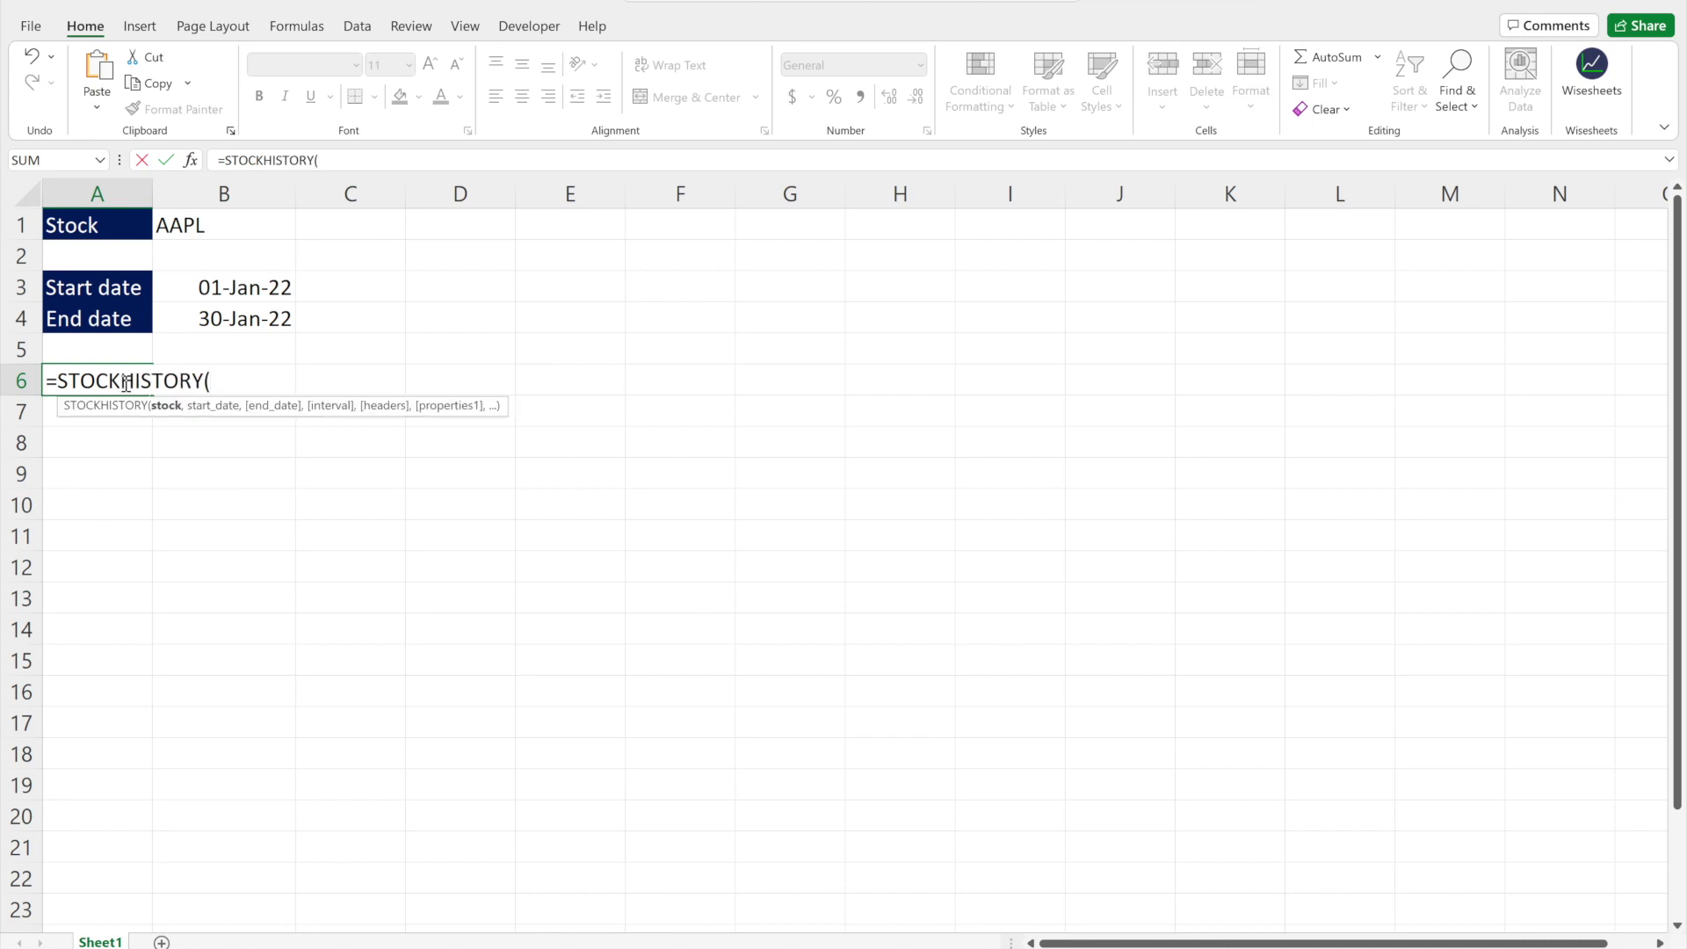
{"action": "left_click", "coordinate": [216, 227]}
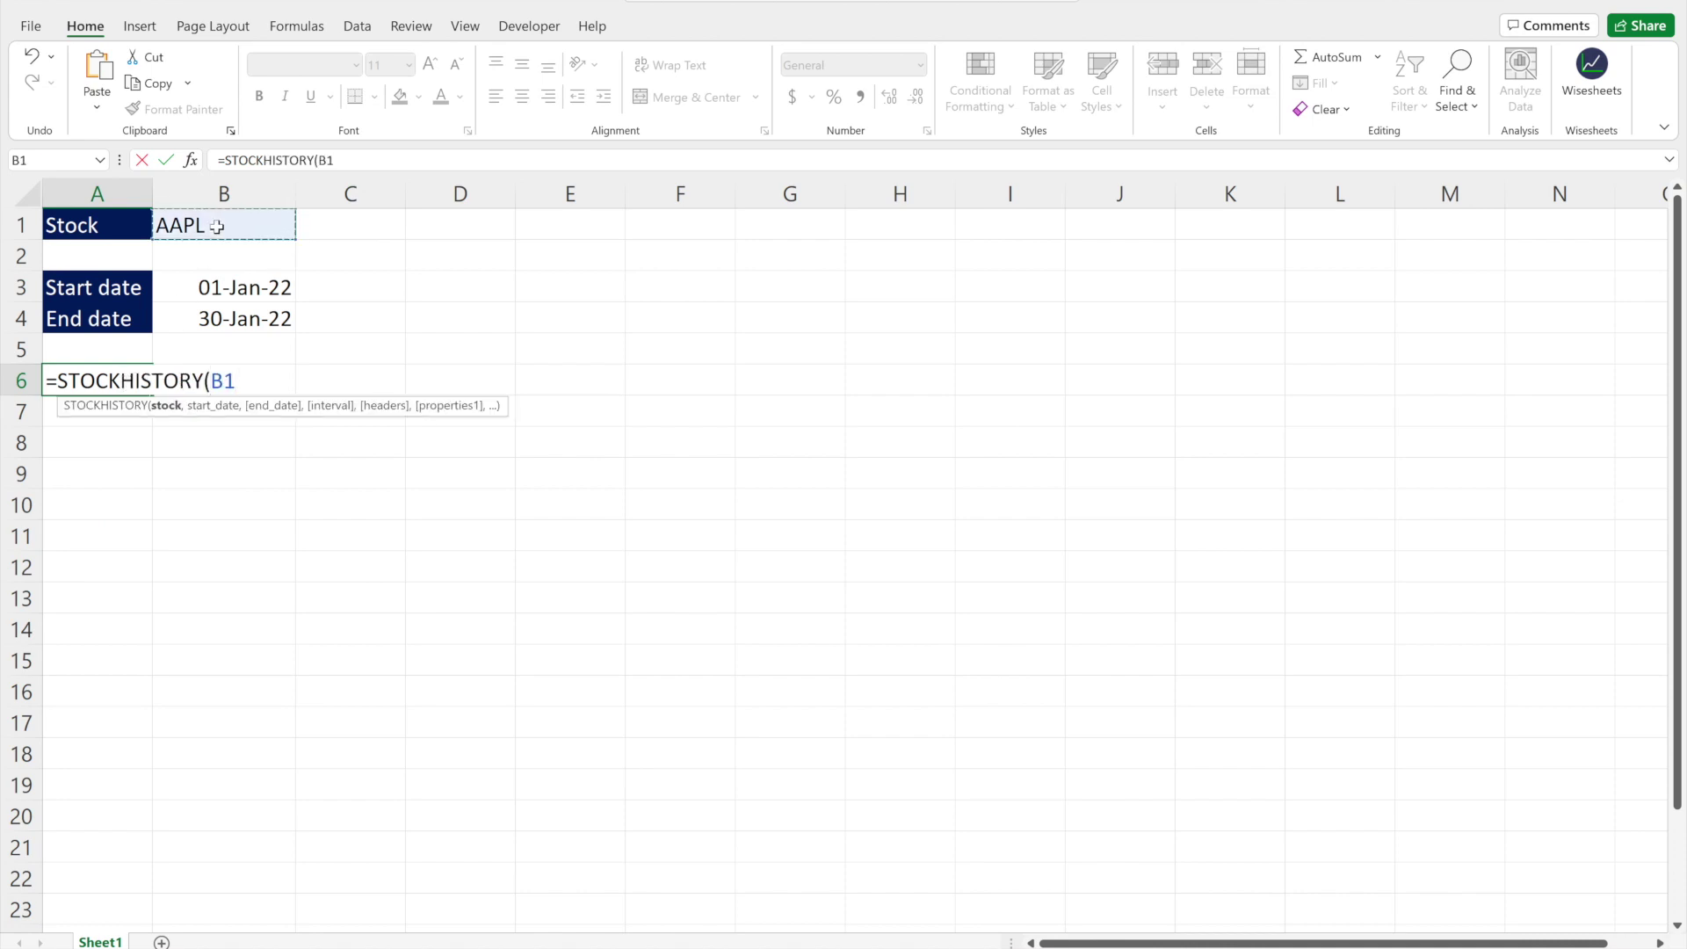
Reference cell B3 as the formula's start date and cell B4 as its end date
{"action": "type", "text": ","}
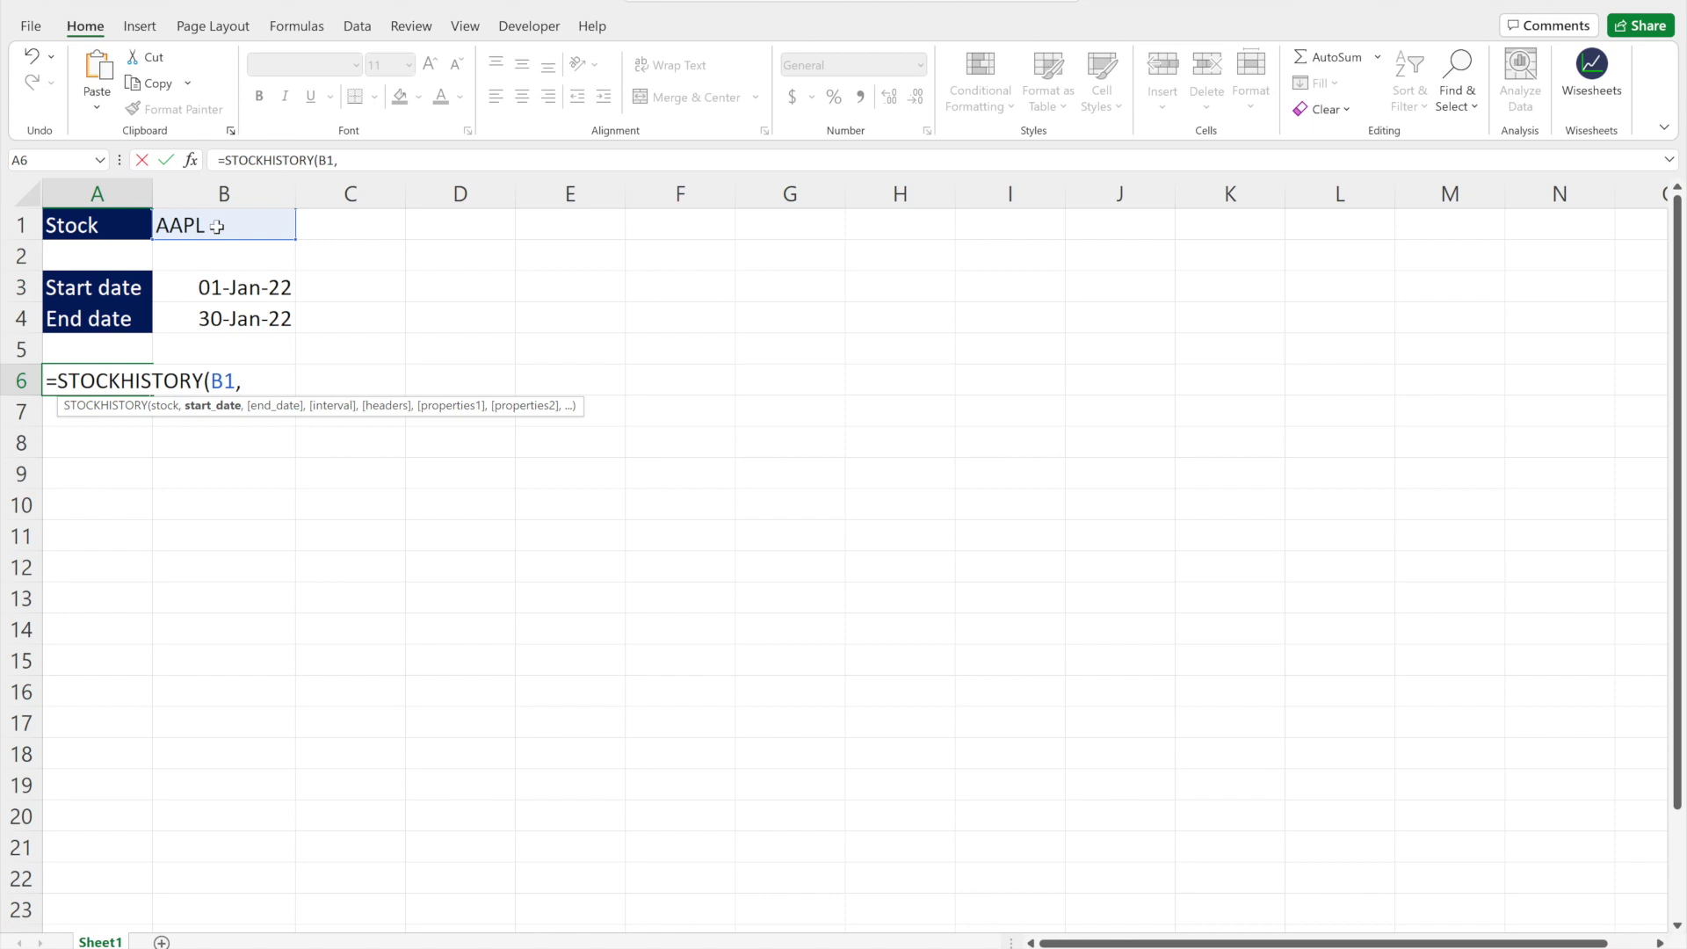
{"action": "left_click", "coordinate": [247, 297]}
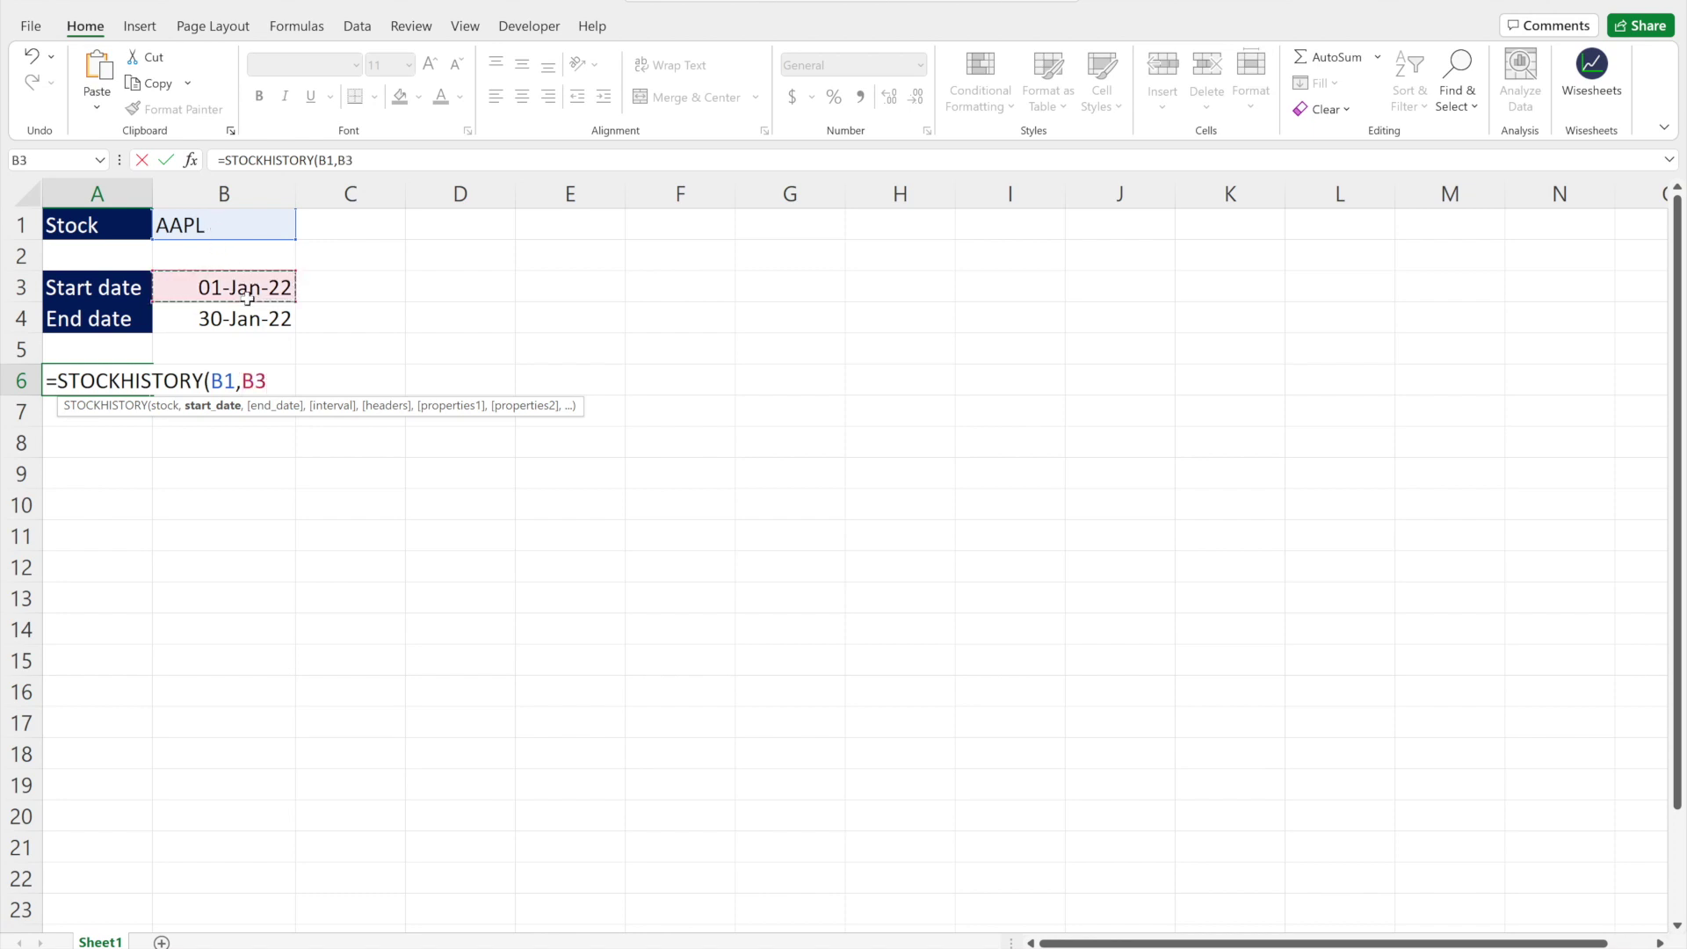
{"action": "type", "text": ","}
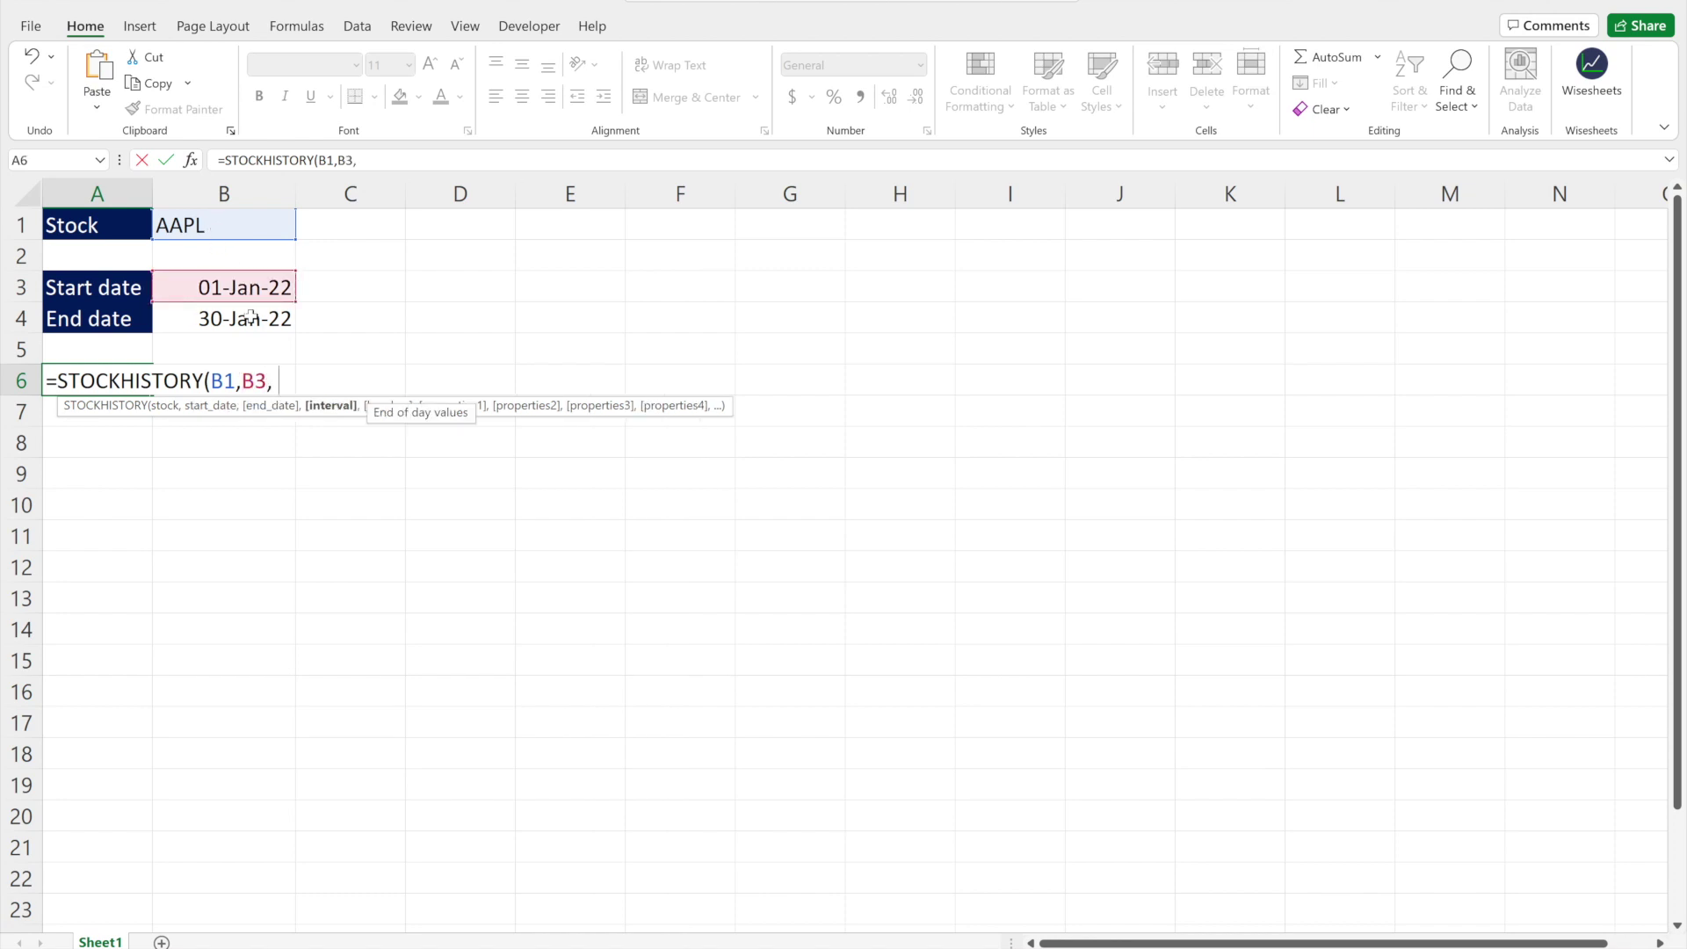
{"action": "left_click", "coordinate": [261, 325]}
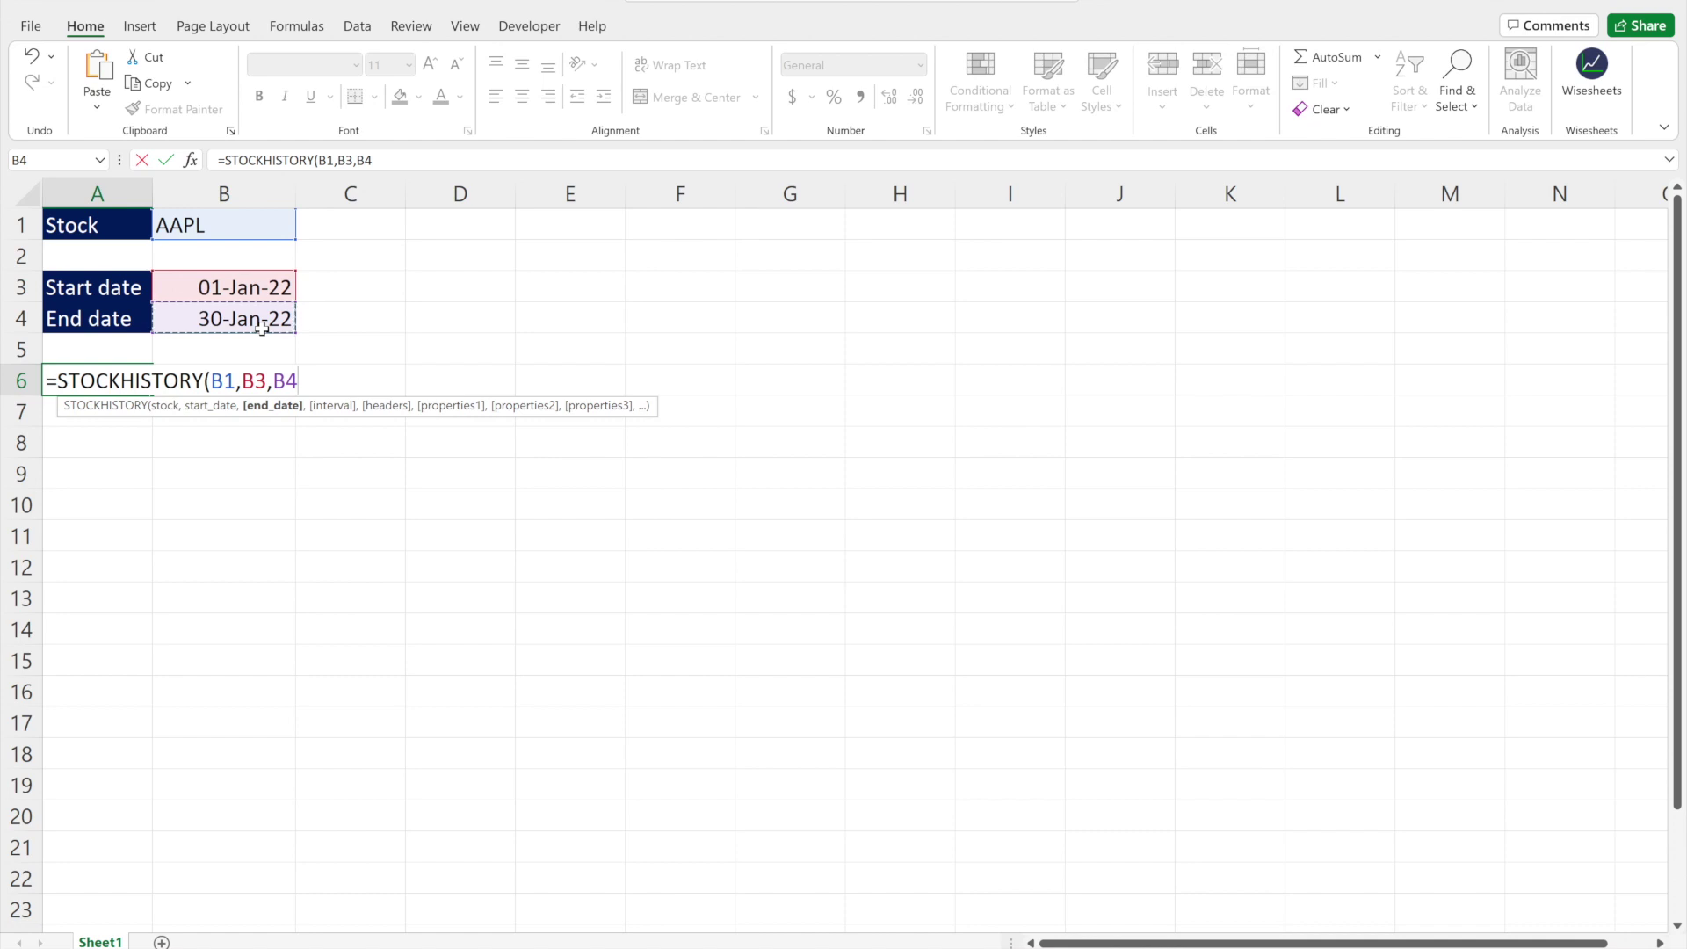
Set the formula's interval argument to 0 (Daily) and its headers argument to 1 (Show header)
{"action": "type", "text": ","}
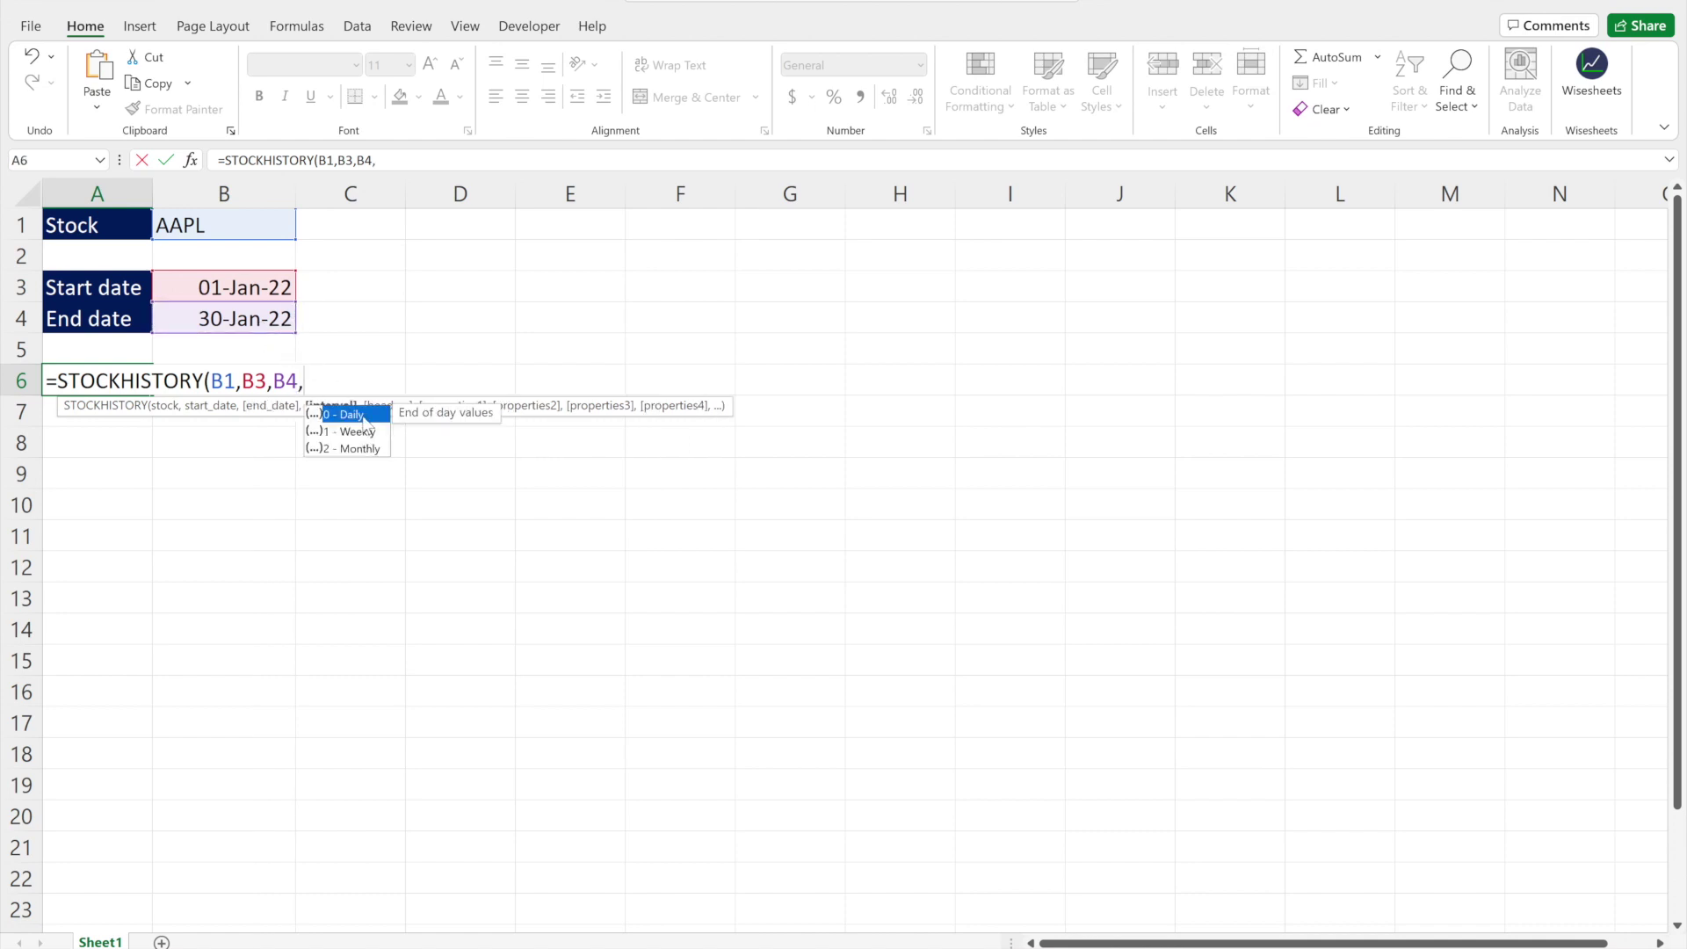
{"action": "double_click", "coordinate": [364, 423]}
{"action": "type", "text": ","}
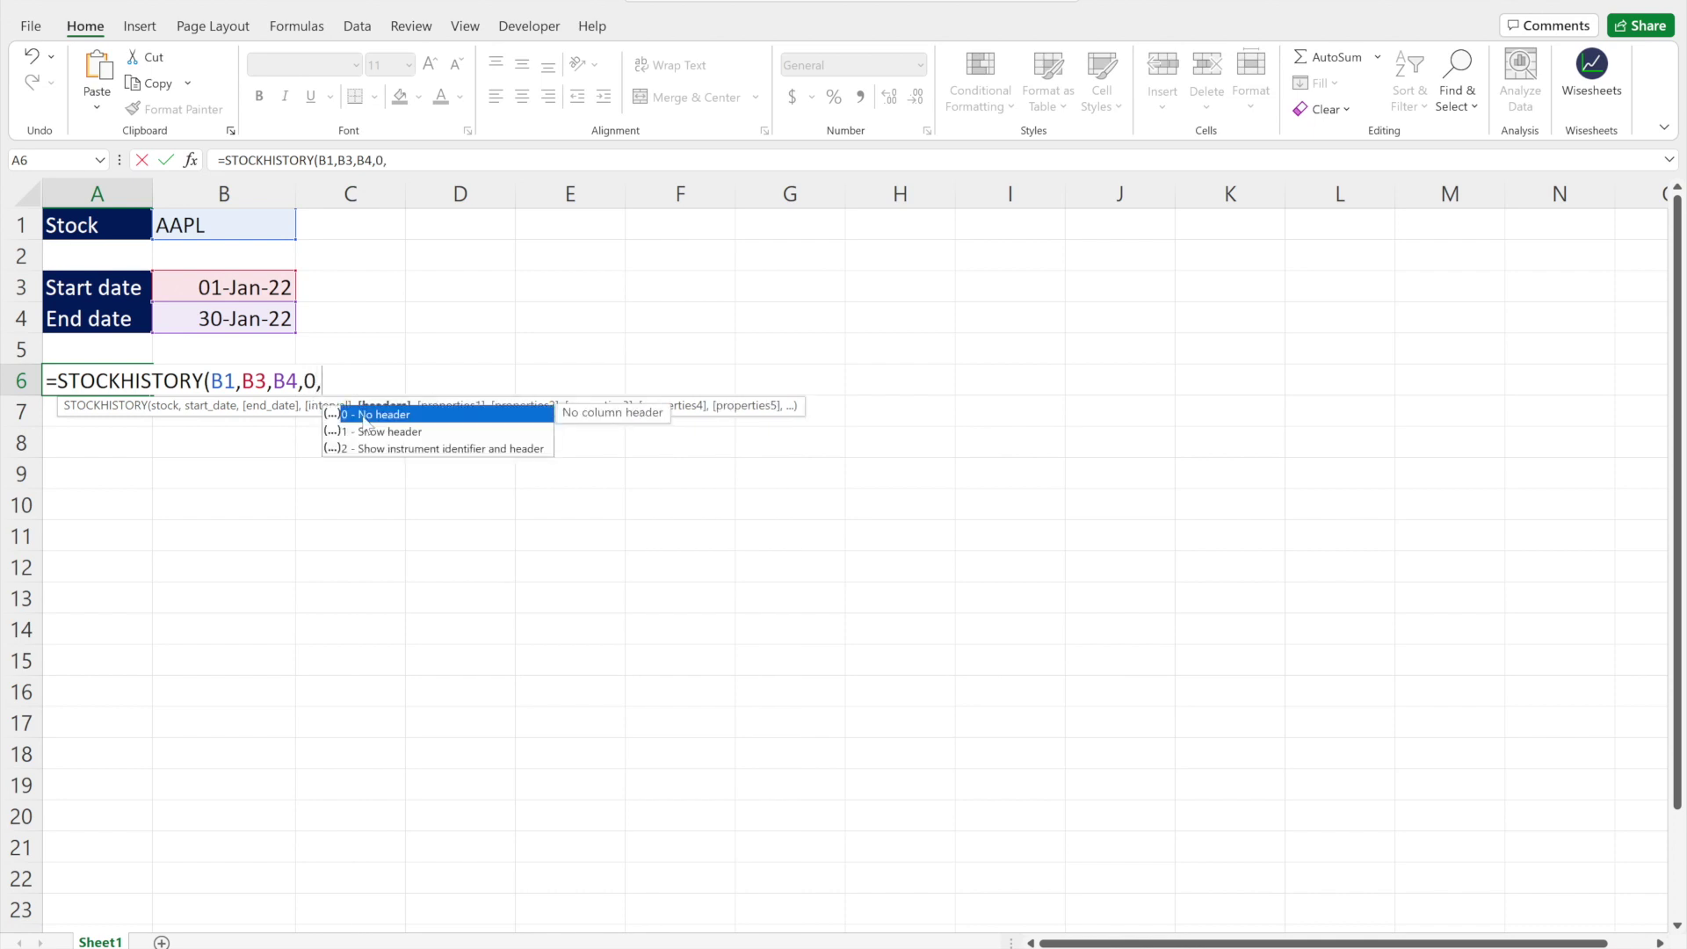
{"action": "double_click", "coordinate": [364, 427]}
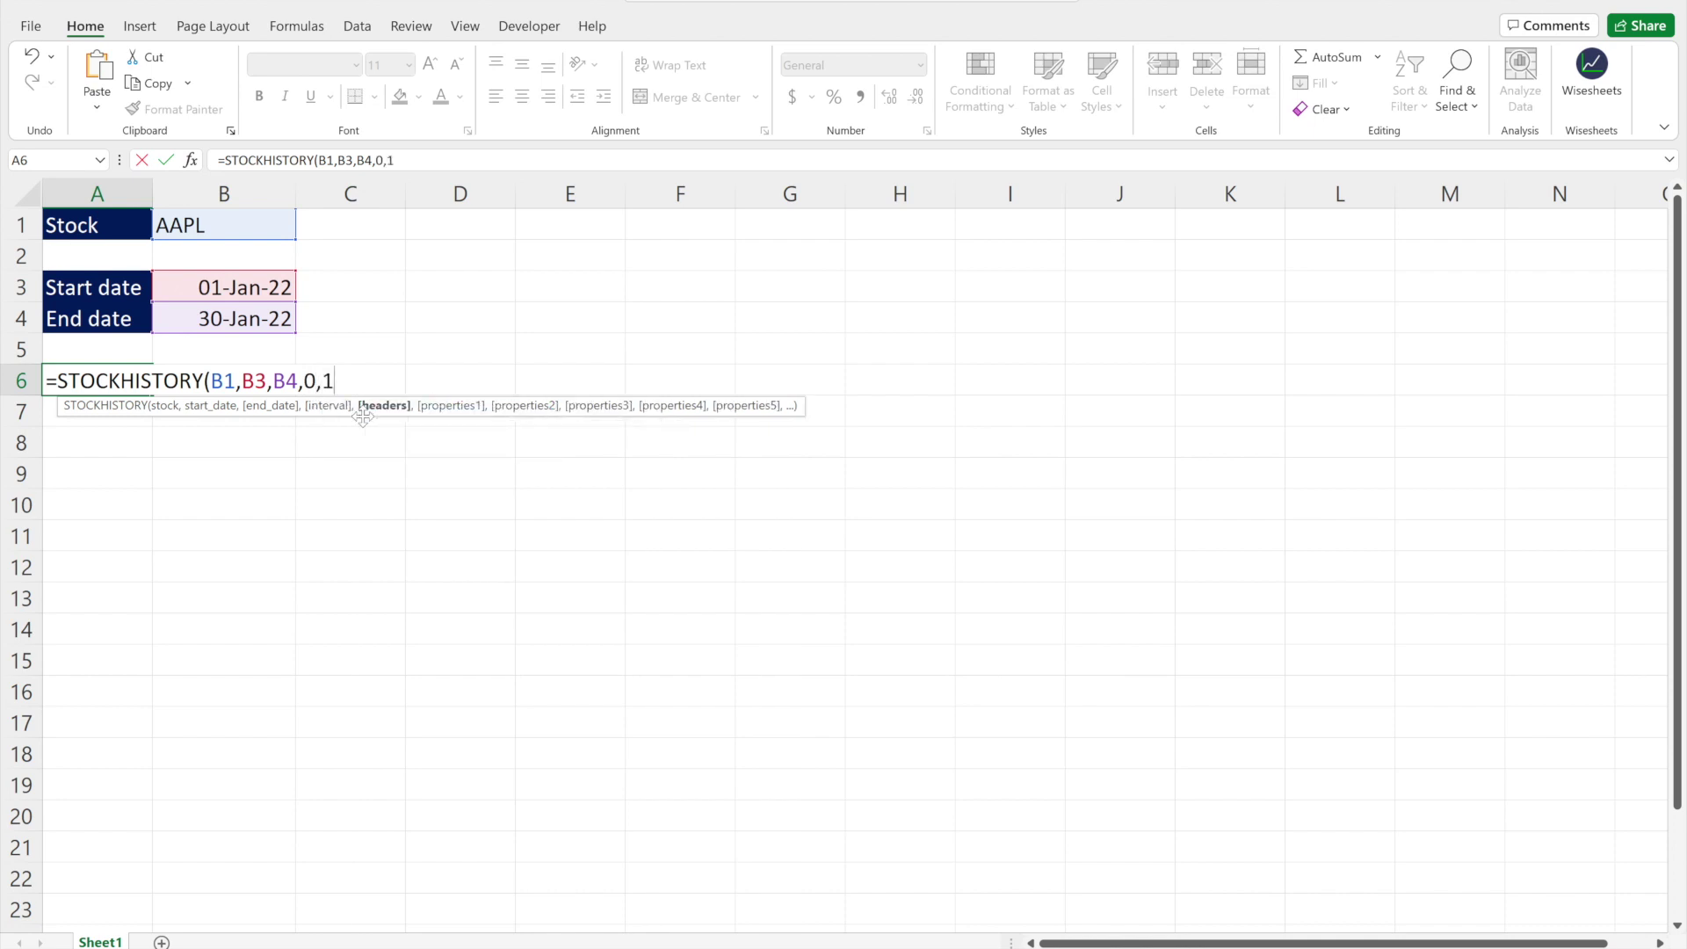
Set the formula's properties to 0 (Date) and 2 (Open) and complete the STOCKHISTORY formula in cell A6
{"action": "type", "text": ","}
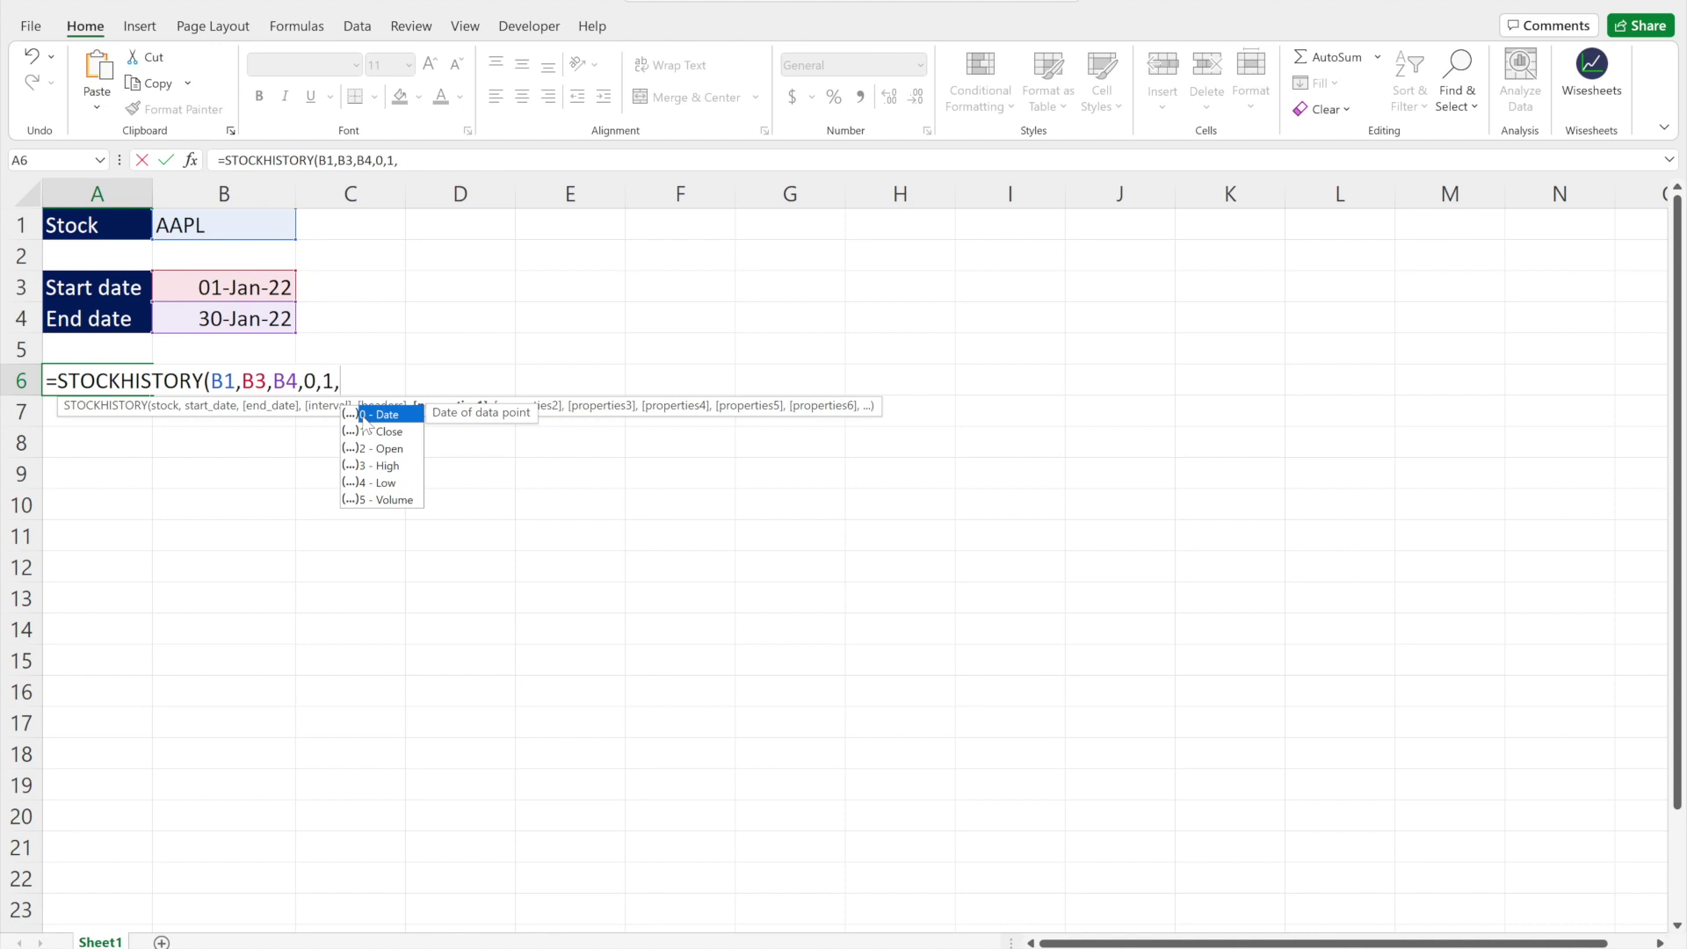
{"action": "double_click", "coordinate": [365, 417]}
{"action": "type", "text": ","}
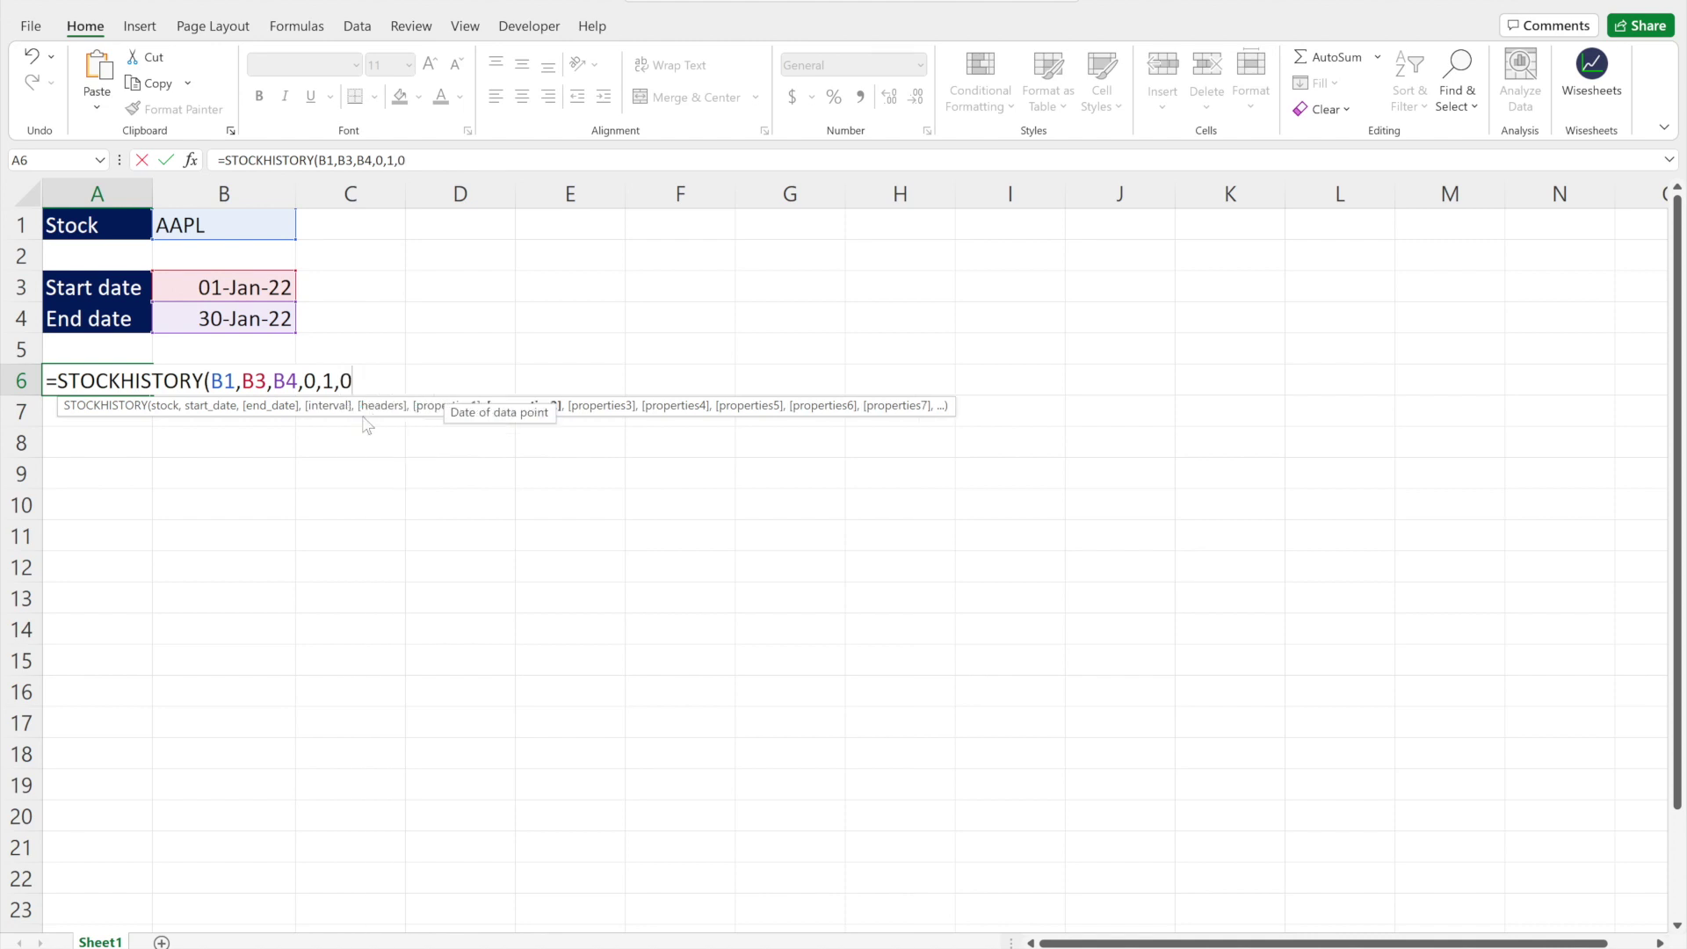
{"action": "key", "text": "Down"}
{"action": "key", "text": "Down"}
{"action": "key", "text": "Tab"}
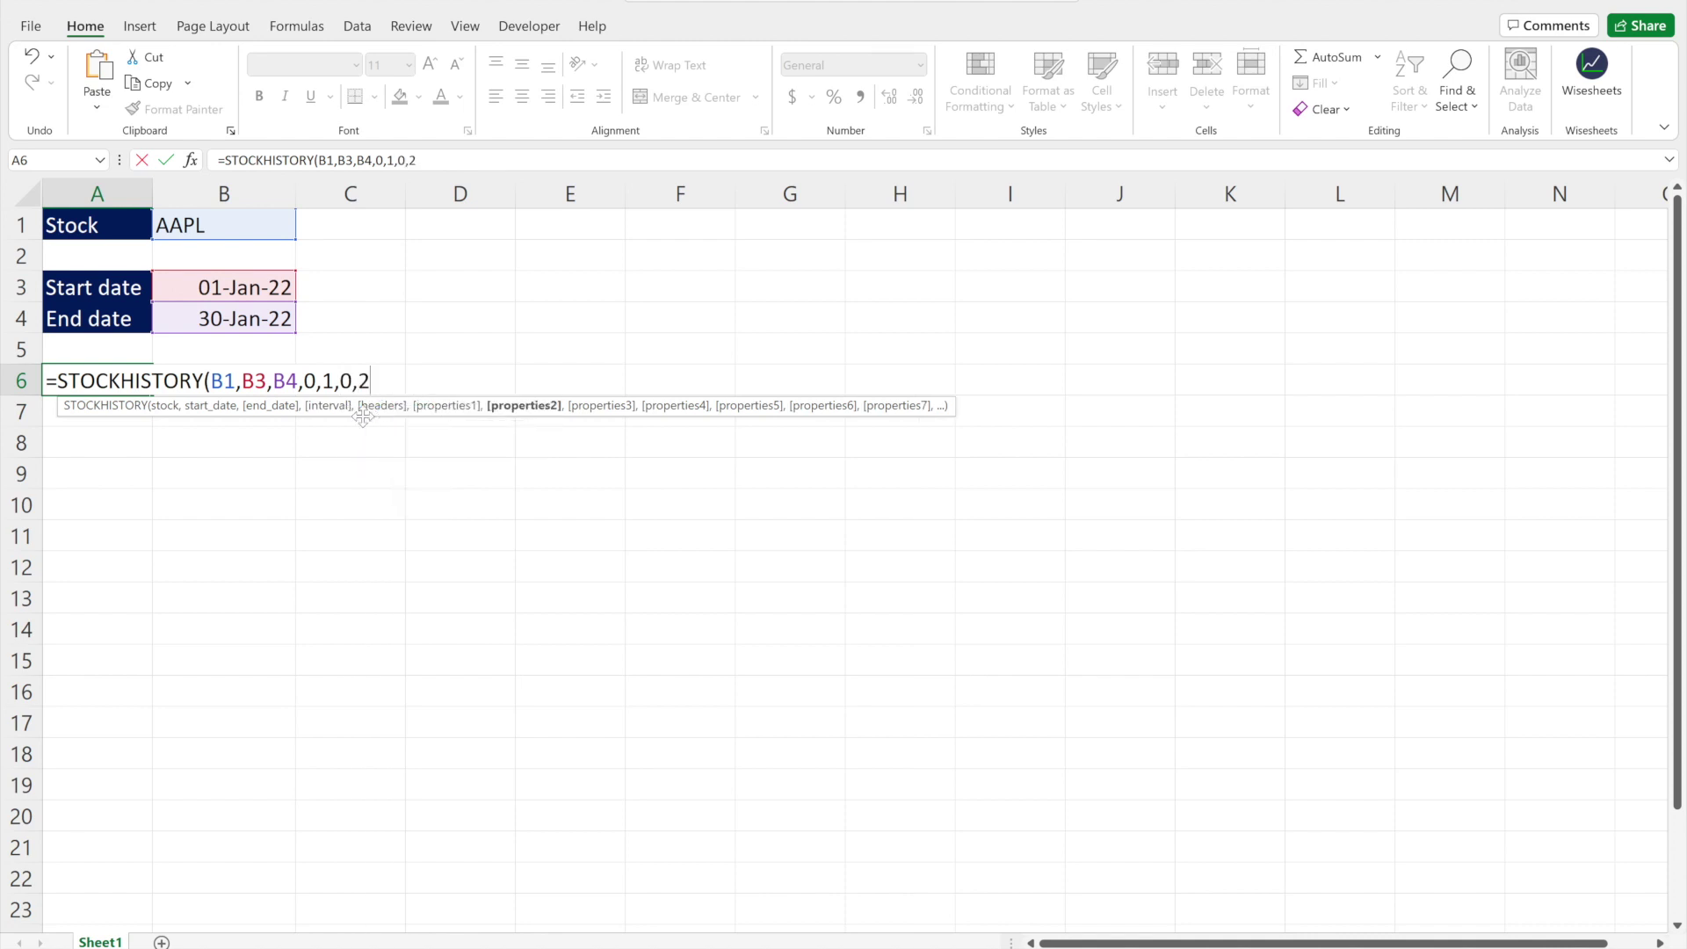
{"action": "type", "text": ")"}
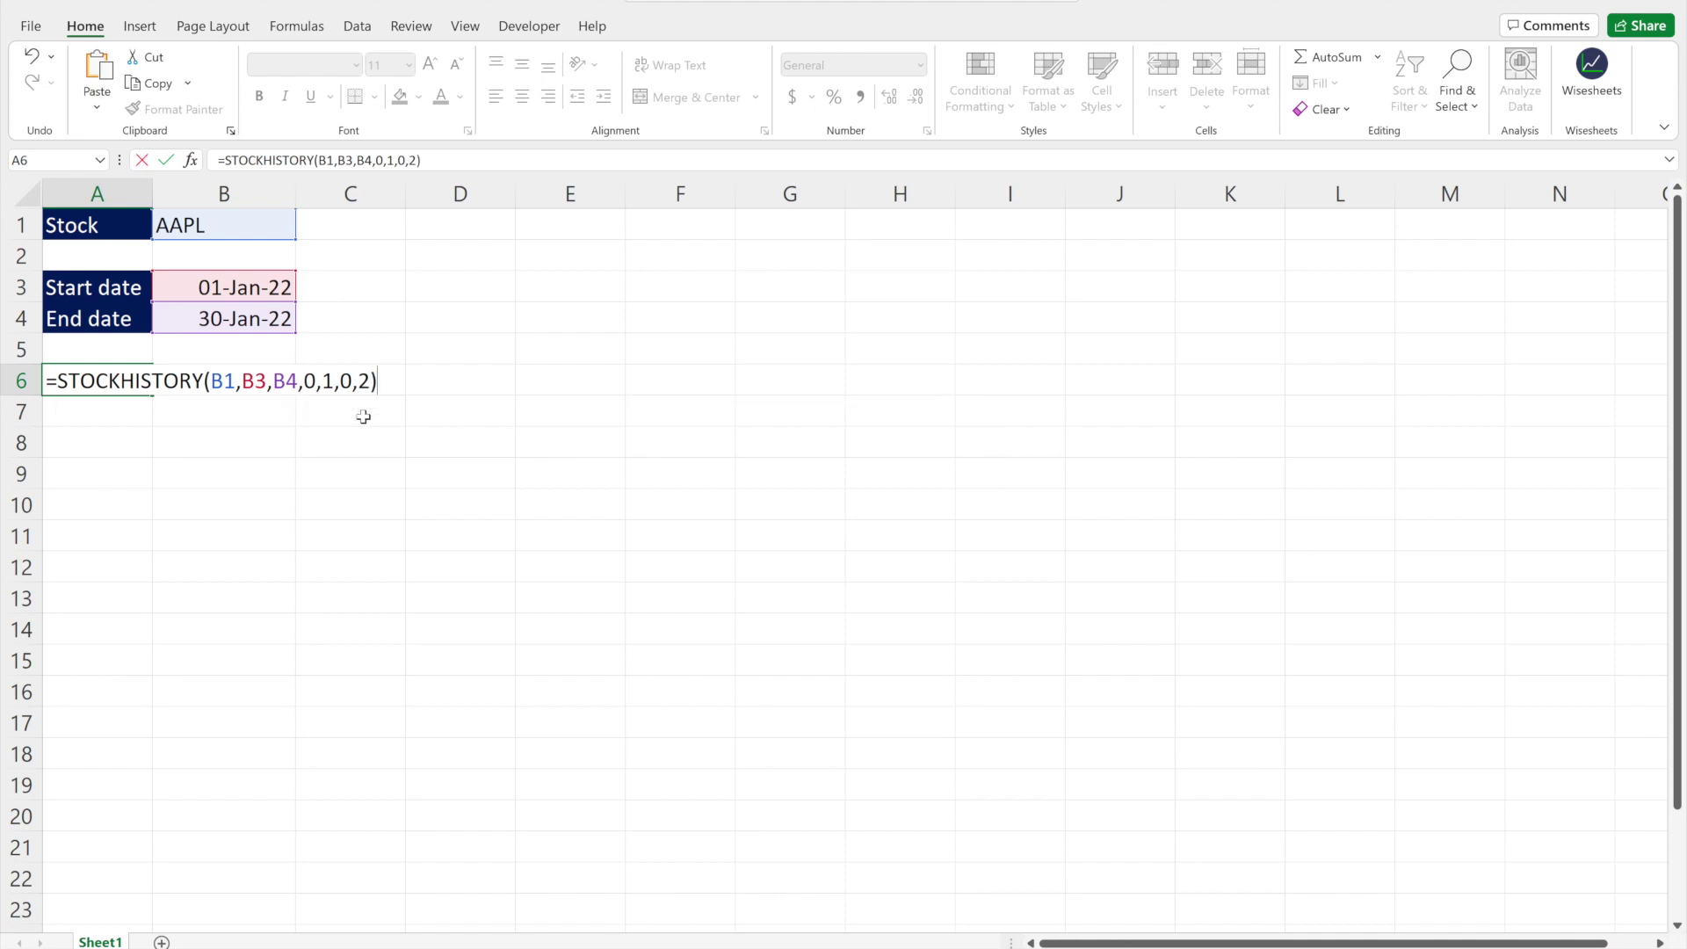
{"action": "key", "text": "Return"}
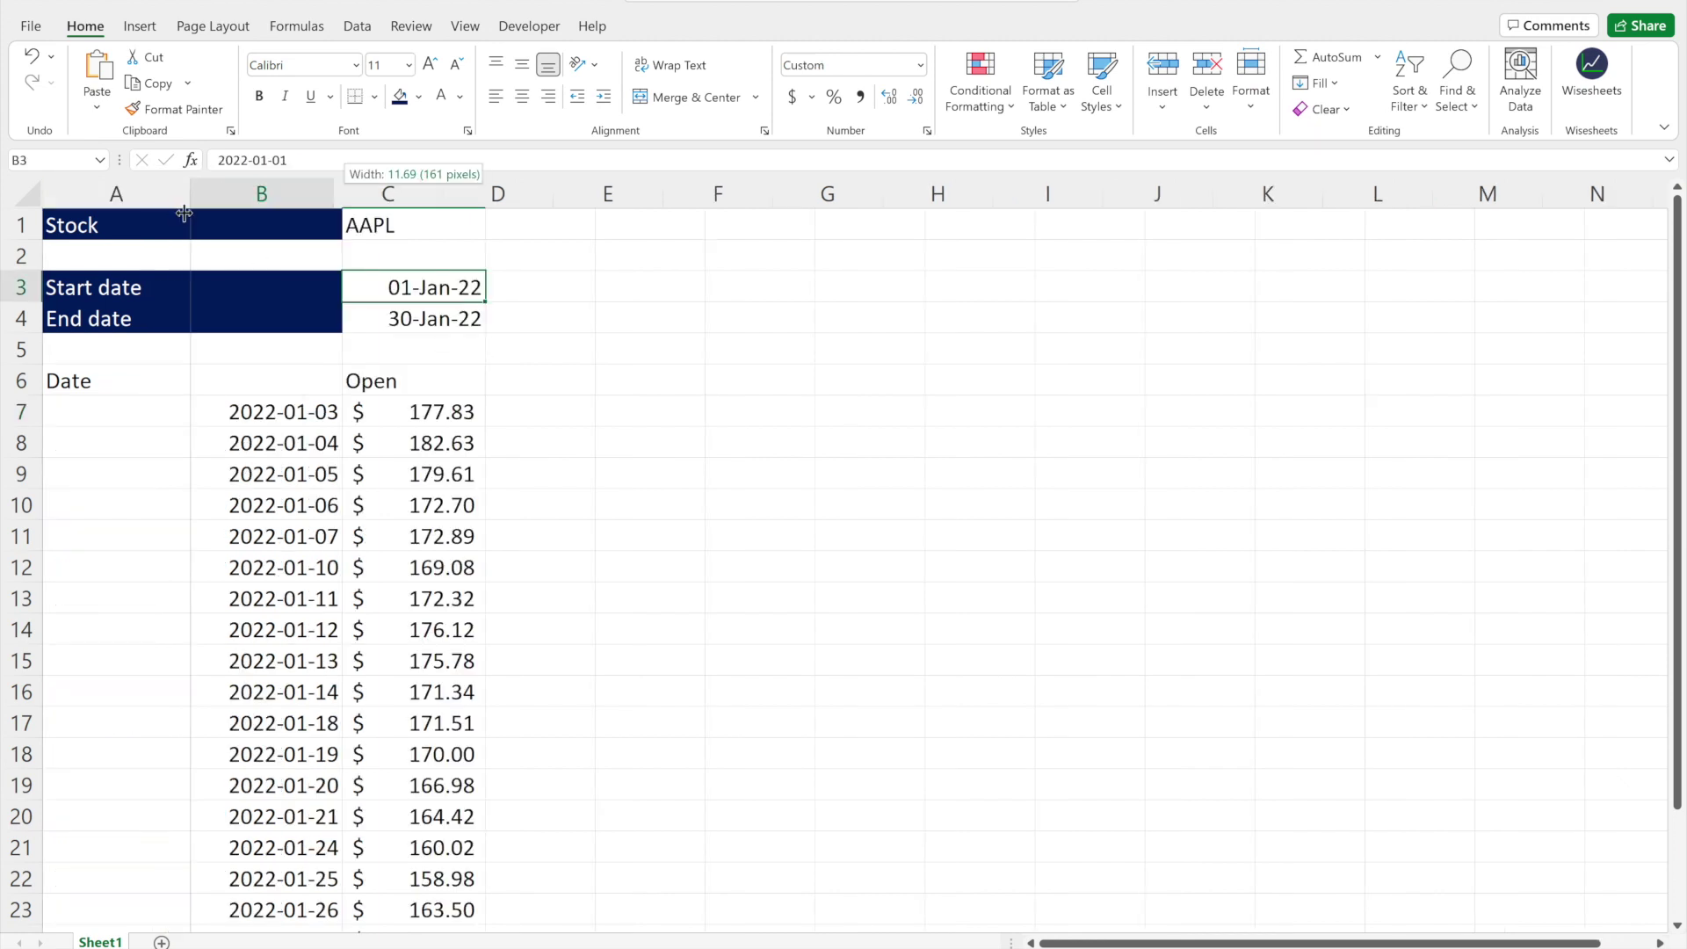
Widen column A to fit the dates and review the returned list of dates and opening prices
{"action": "left_click_drag", "start_coordinate": [182, 214], "coordinate": [181, 214]}
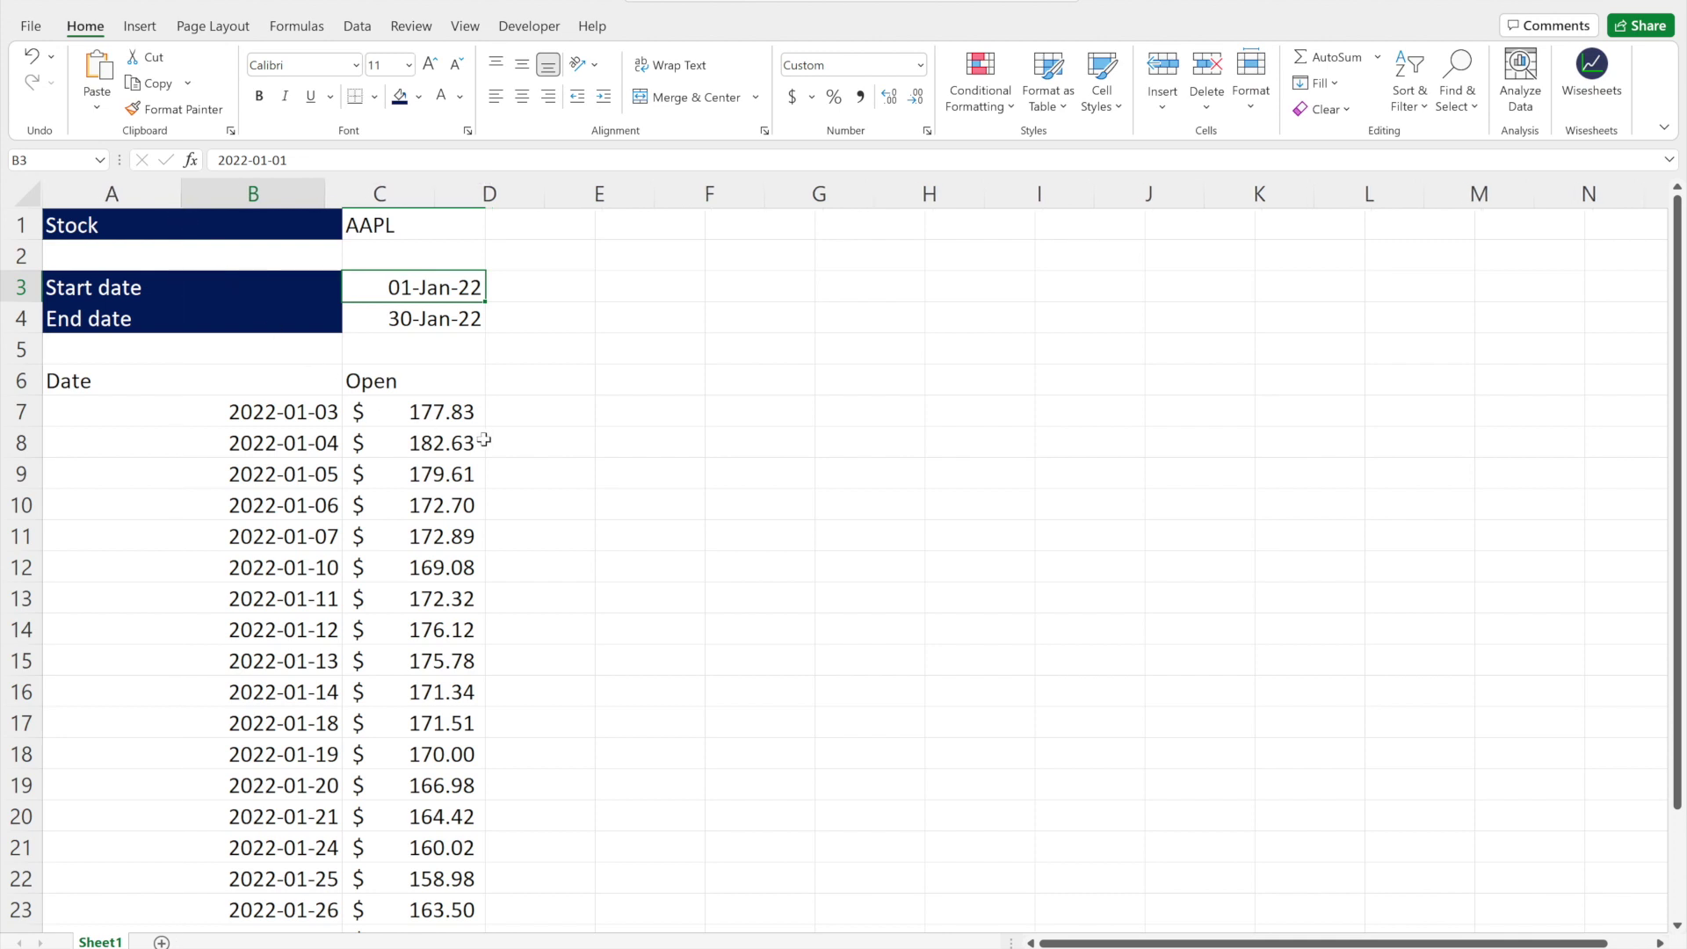
{"action": "left_click", "coordinate": [444, 441]}
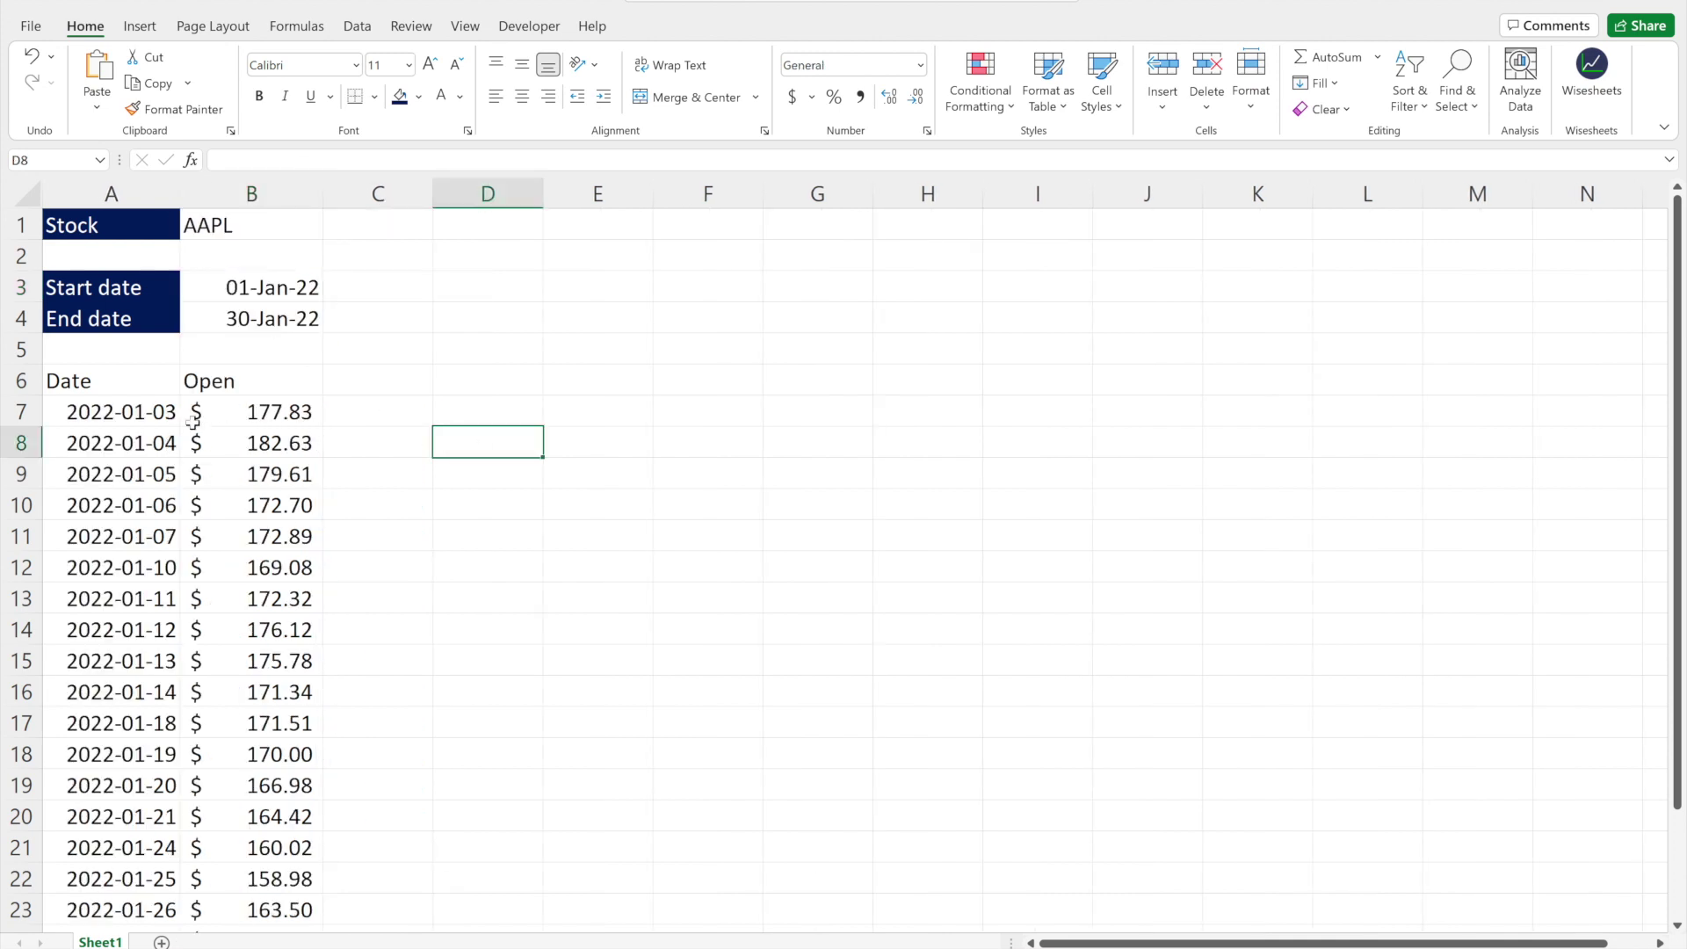
{"action": "left_click", "coordinate": [435, 409]}
{"action": "scroll", "coordinate": [433, 400], "scroll_direction": "down", "scroll_amount": 3}
{"action": "scroll", "coordinate": [433, 400], "scroll_direction": "up", "scroll_amount": 1}
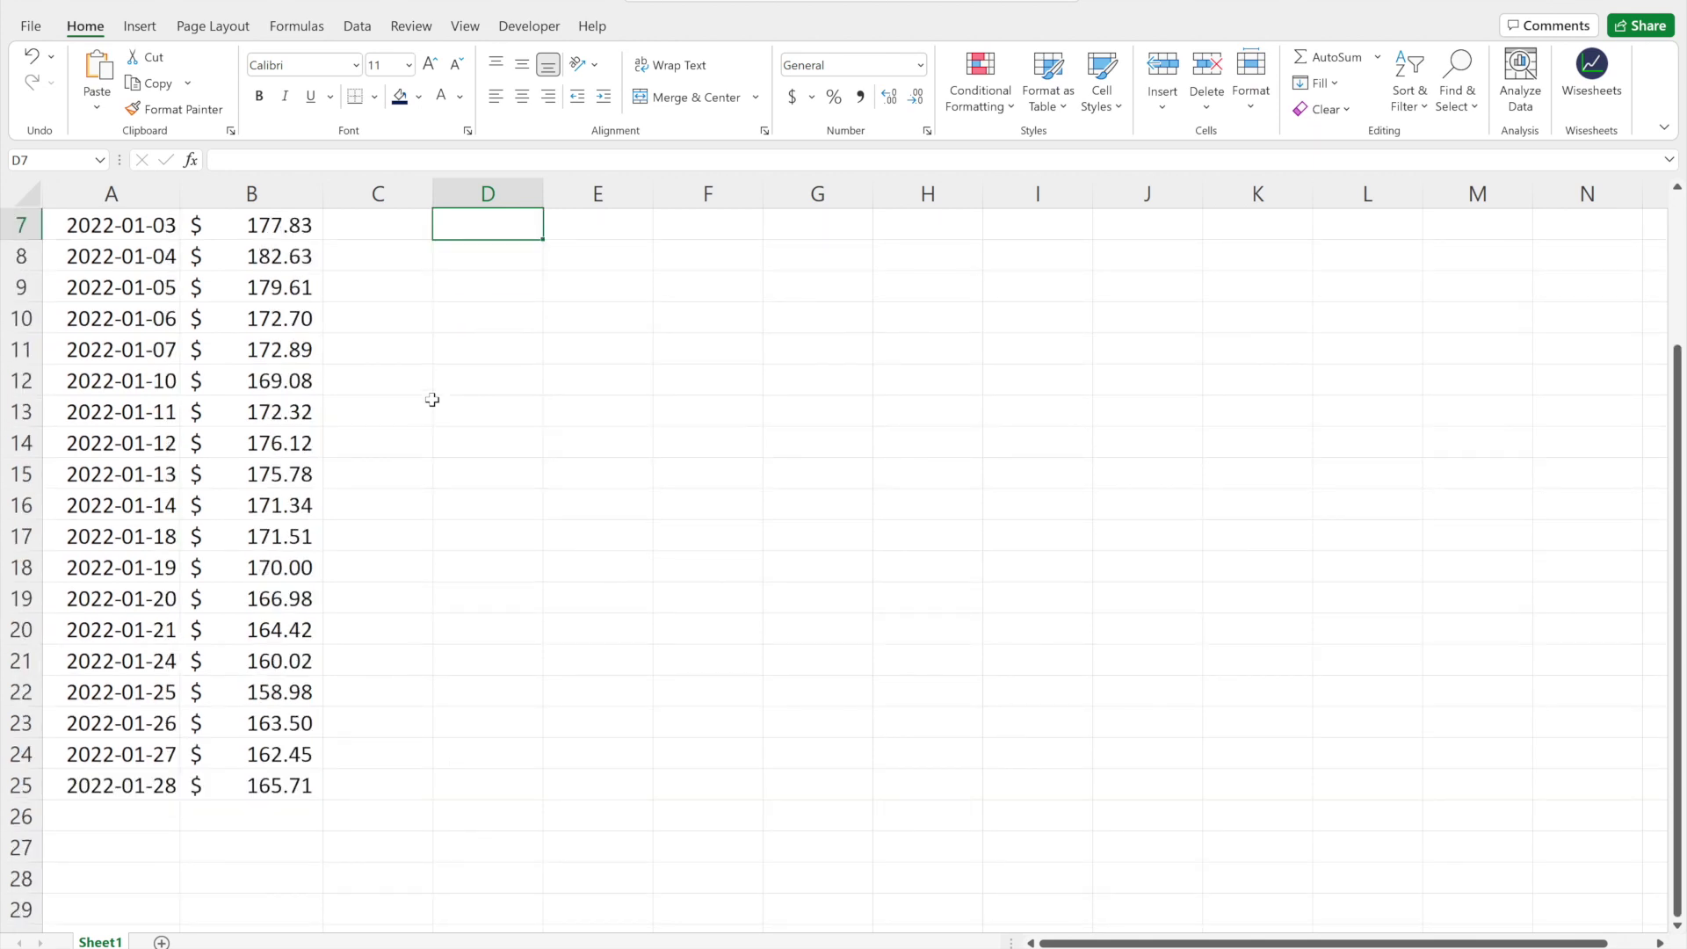
{"action": "scroll", "coordinate": [433, 400], "scroll_direction": "up", "scroll_amount": 1}
{"action": "scroll", "coordinate": [432, 400], "scroll_direction": "up", "scroll_amount": 1}
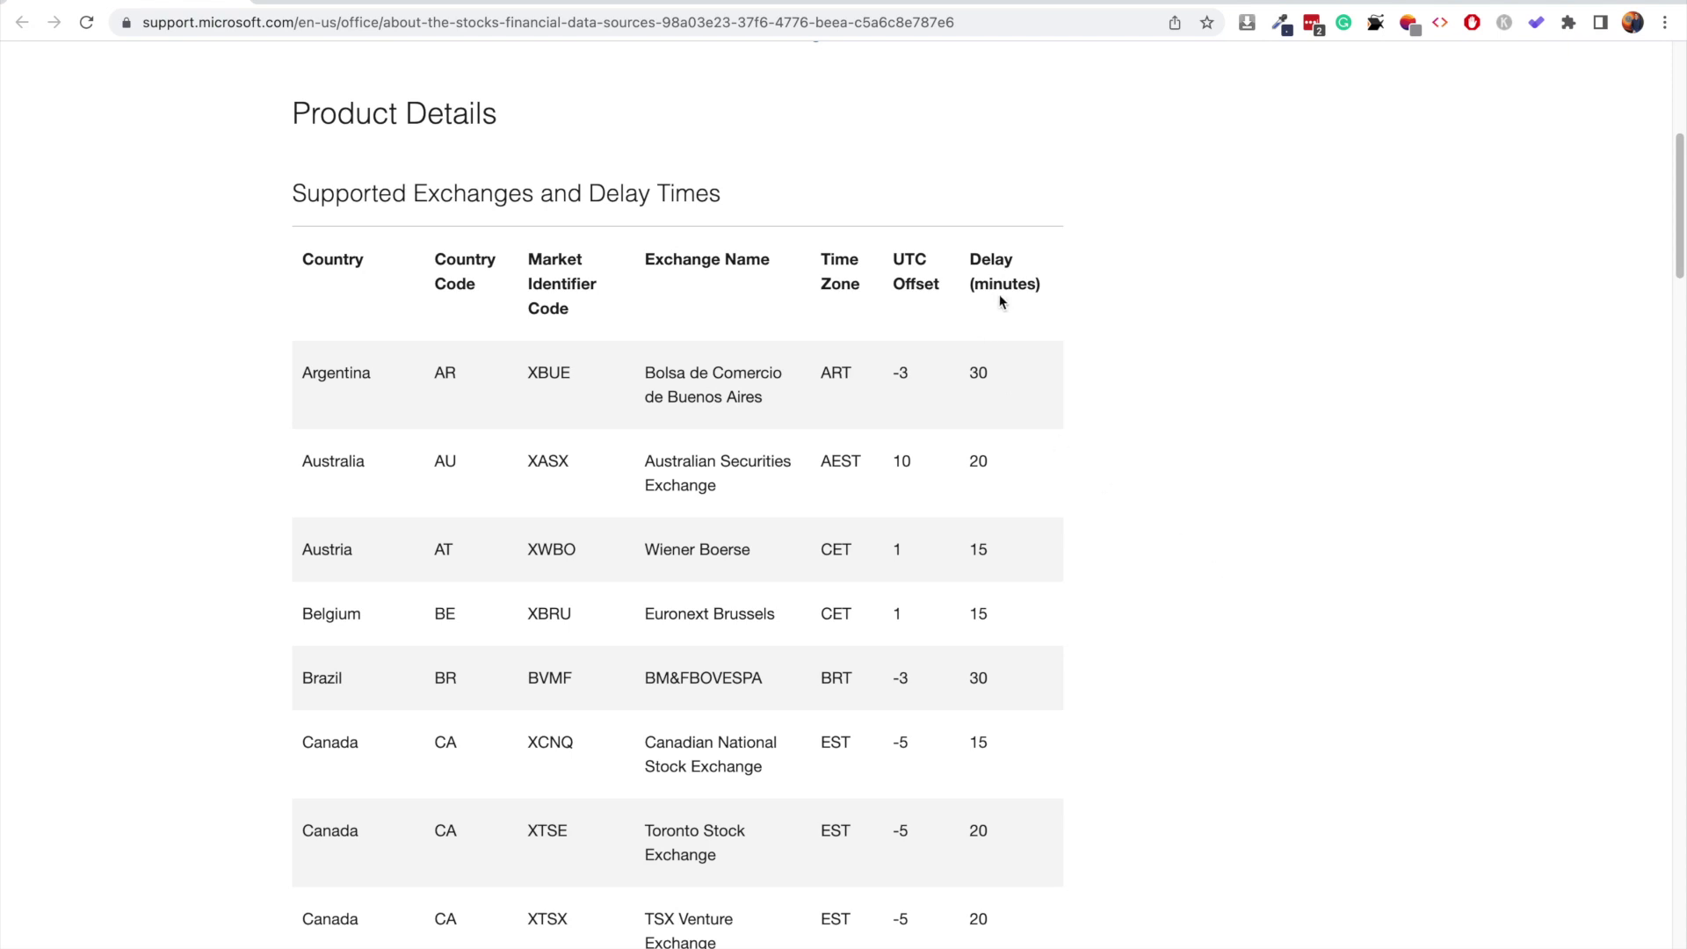
In the browser, examine the supported exchanges table on Microsoft's stock data sources page, including the Canadian market identifier codes and delay times
{"action": "scroll", "coordinate": [1051, 216], "scroll_direction": "up", "scroll_amount": 3}
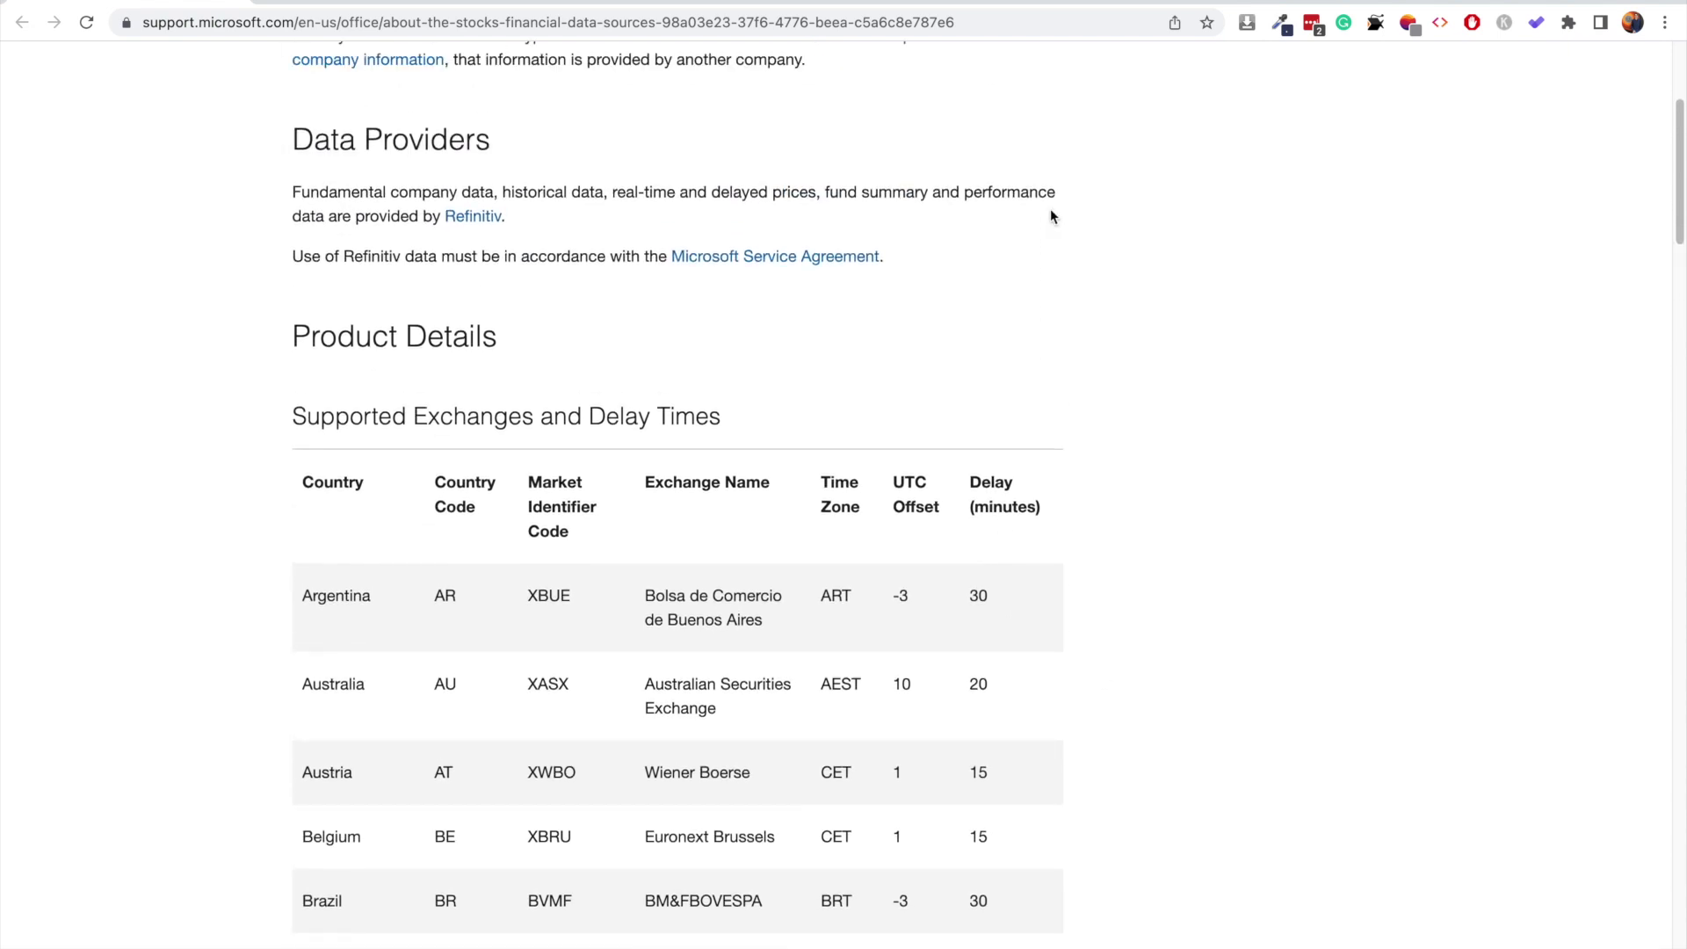
{"action": "scroll", "coordinate": [1051, 216], "scroll_direction": "down", "scroll_amount": 3}
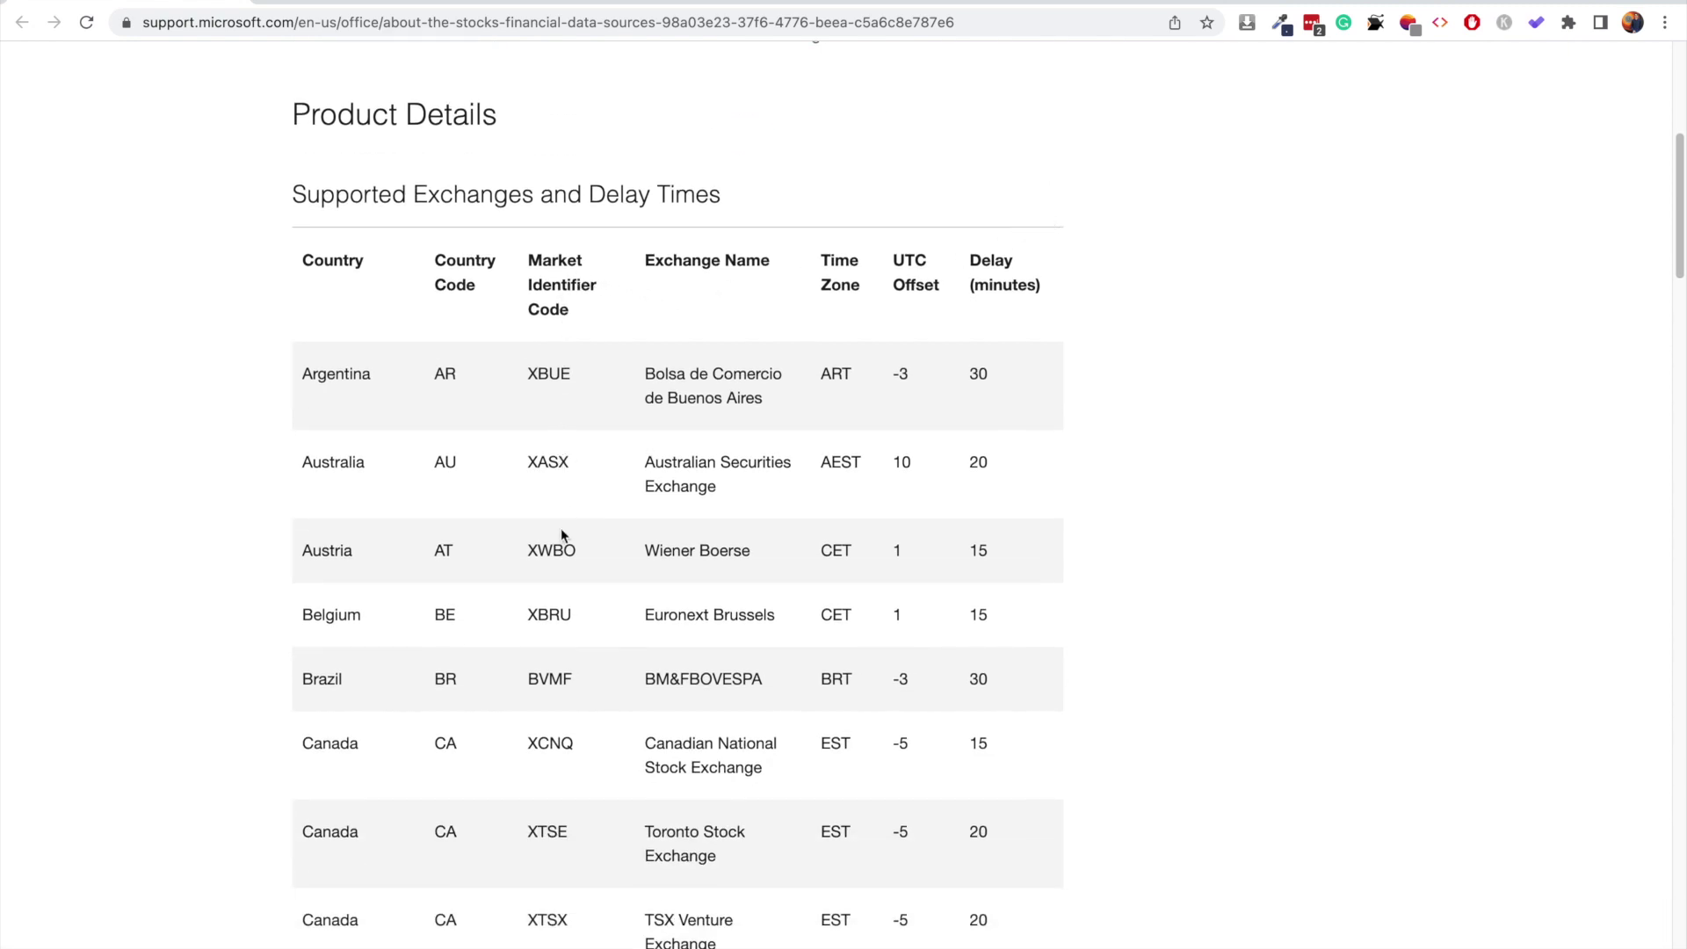
{"action": "scroll", "coordinate": [1198, 598], "scroll_direction": "down", "scroll_amount": 3}
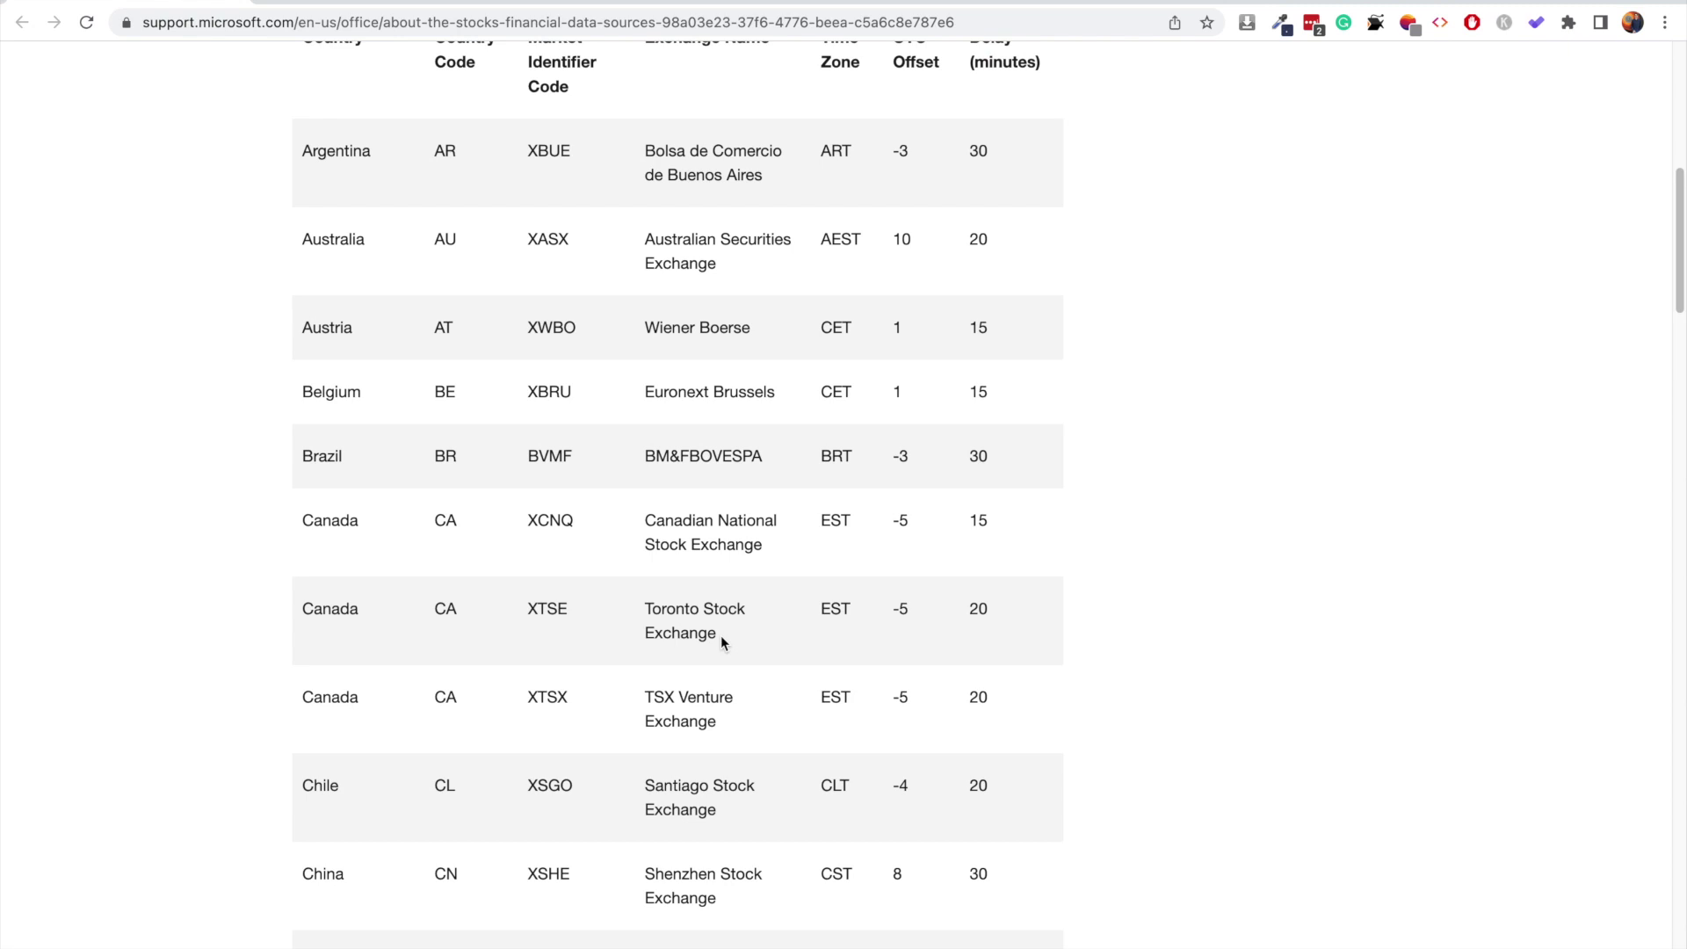
{"action": "double_click", "coordinate": [547, 605]}
{"action": "double_click", "coordinate": [553, 689]}
{"action": "scroll", "coordinate": [627, 472], "scroll_direction": "up", "scroll_amount": 2}
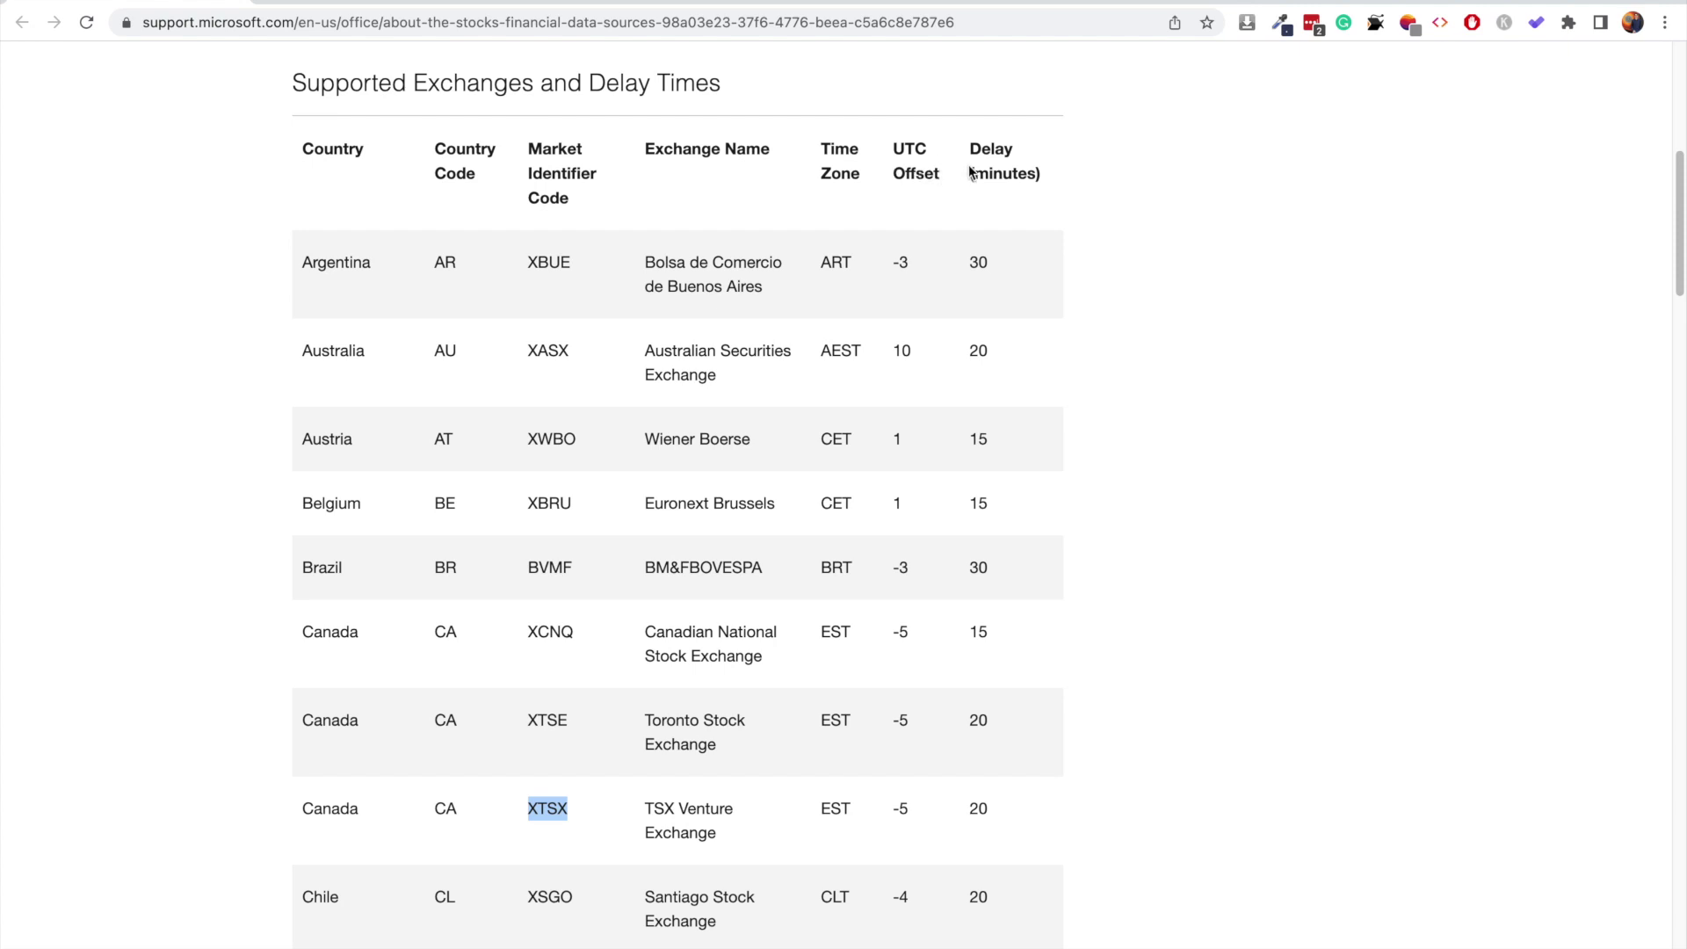
{"action": "double_click", "coordinate": [993, 149]}
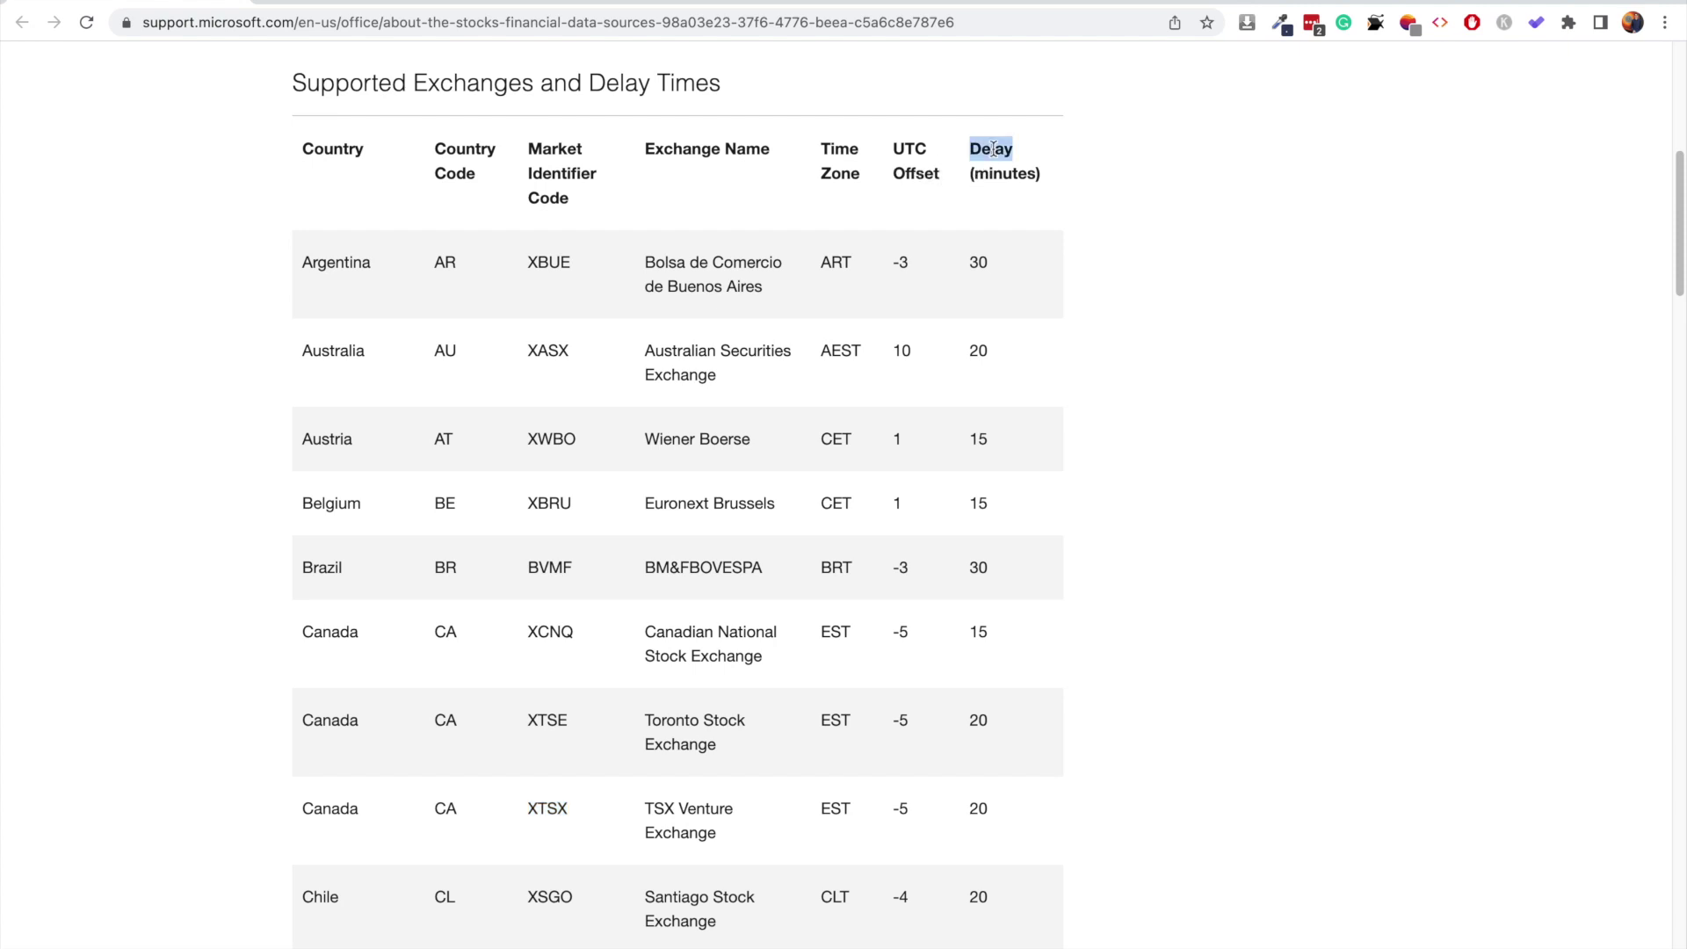
{"action": "triple_click", "coordinate": [993, 149]}
{"action": "triple_click", "coordinate": [917, 145]}
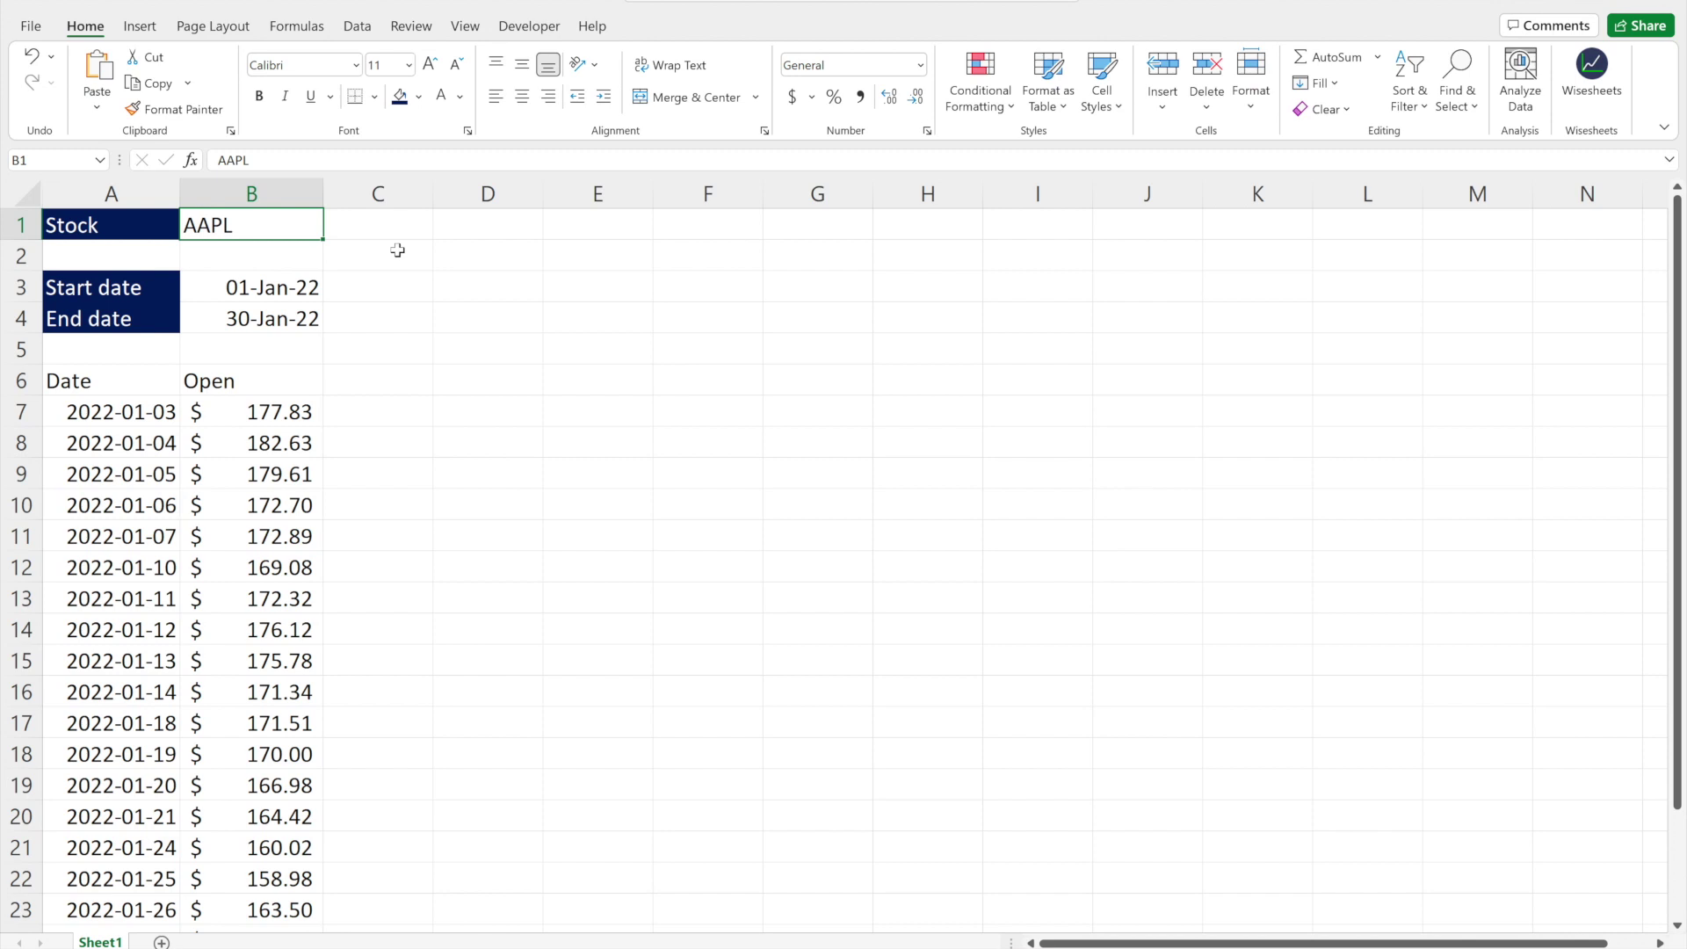
In Excel, replace the ticker in cell B1 with XTSE:T and check the refreshed dates and opening prices
{"action": "key", "text": "BackSpace"}
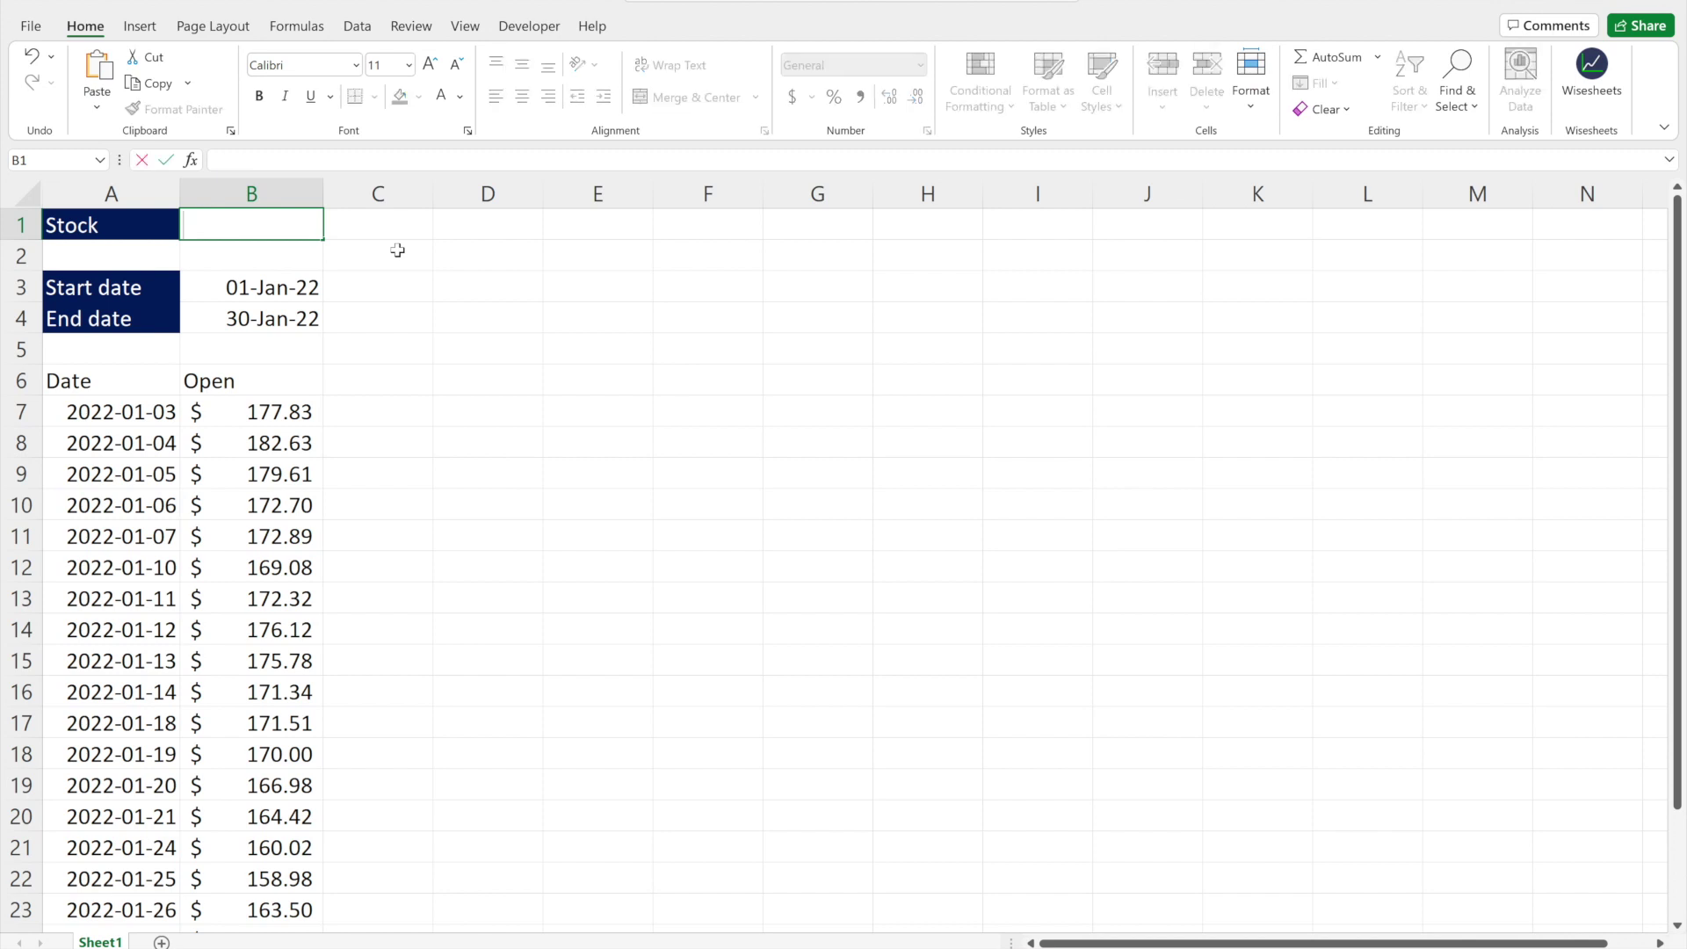
{"action": "type", "text": "XTSE:T"}
{"action": "key", "text": "Return"}
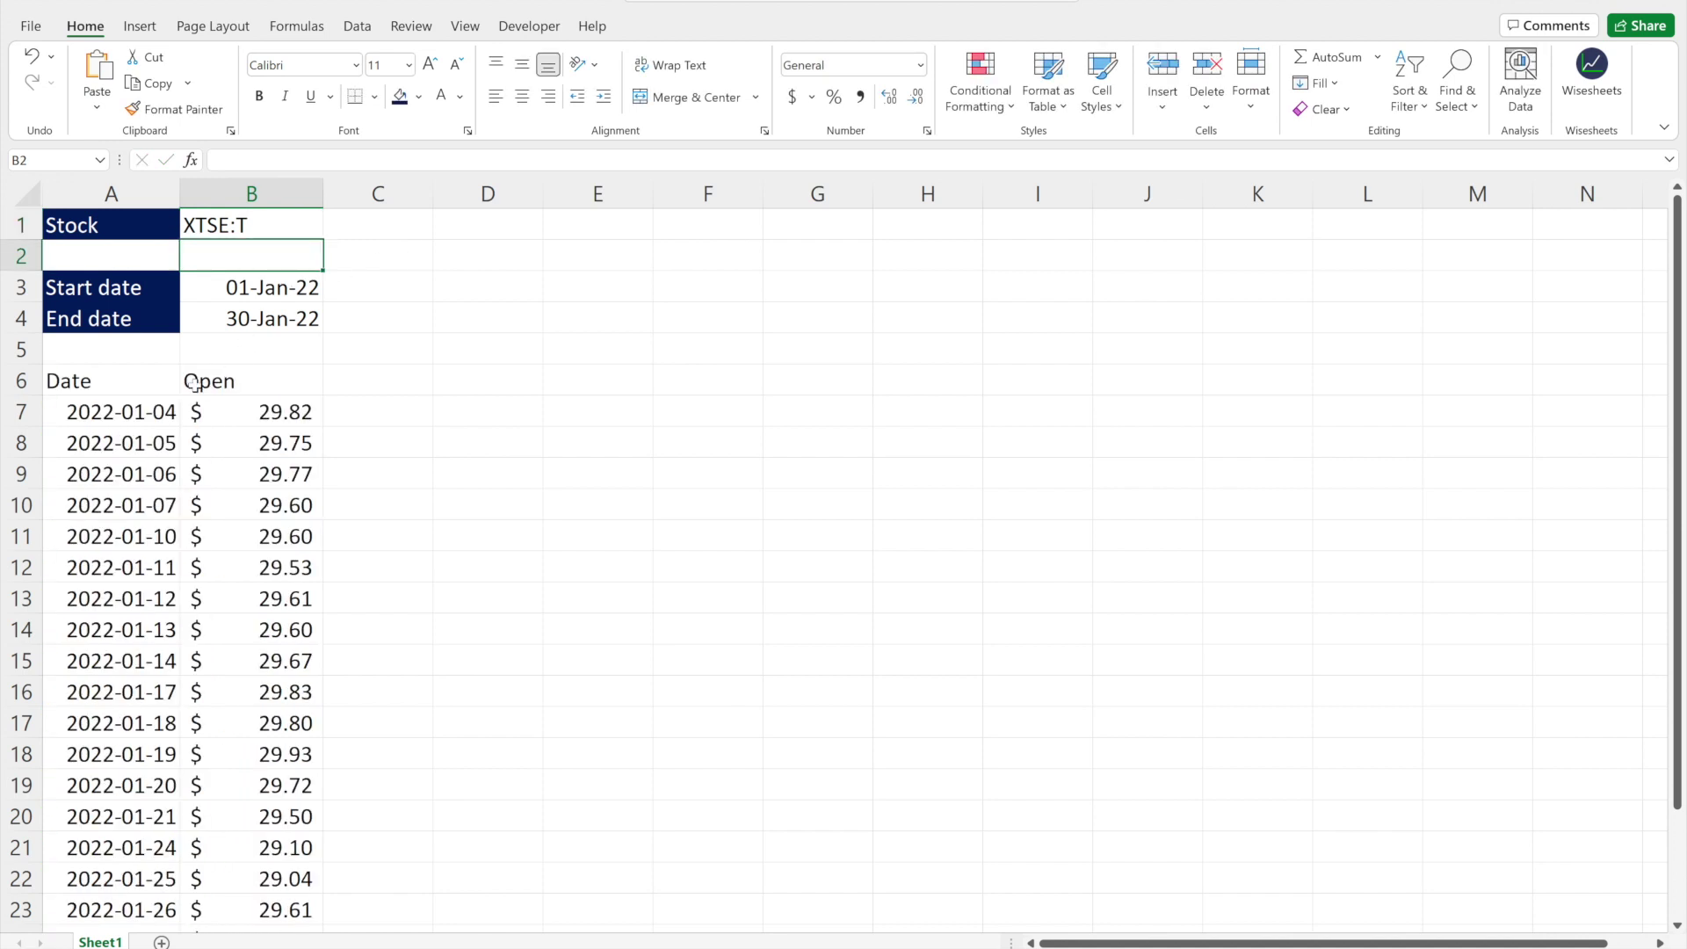
{"action": "left_click", "coordinate": [137, 381]}
{"action": "left_click_drag", "start_coordinate": [209, 443], "coordinate": [254, 633]}
{"action": "left_click", "coordinate": [708, 317]}
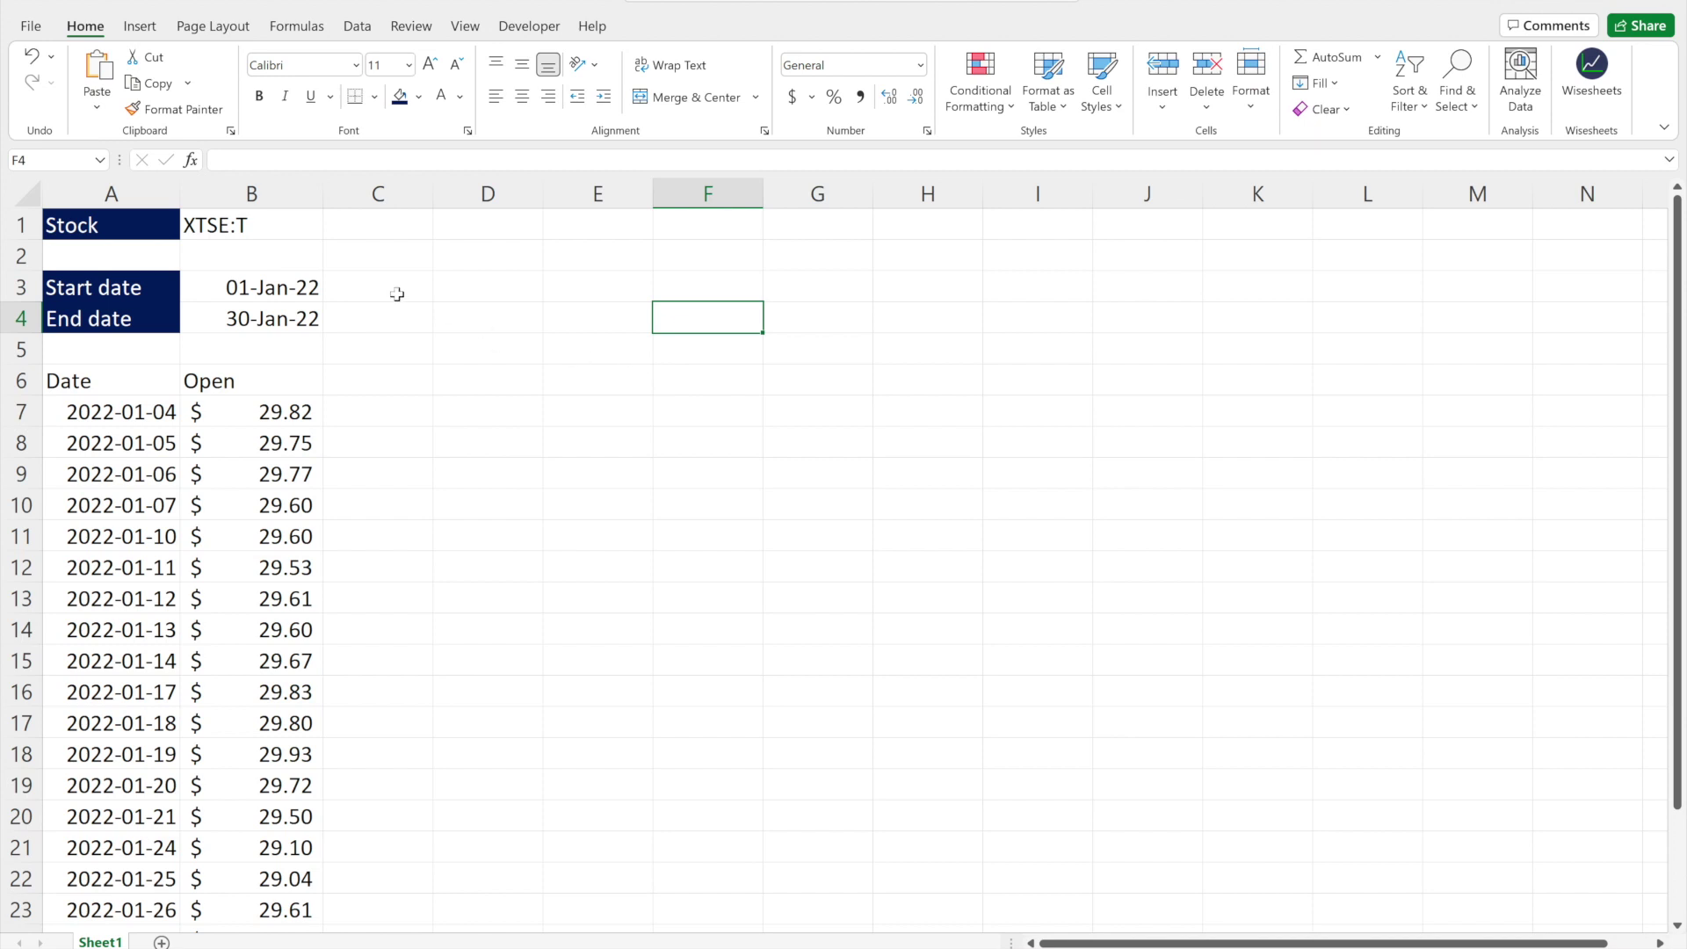
Replace the fixed end date in cell B4 with the formula =TODAY()
{"action": "left_click_drag", "start_coordinate": [291, 279], "coordinate": [288, 314]}
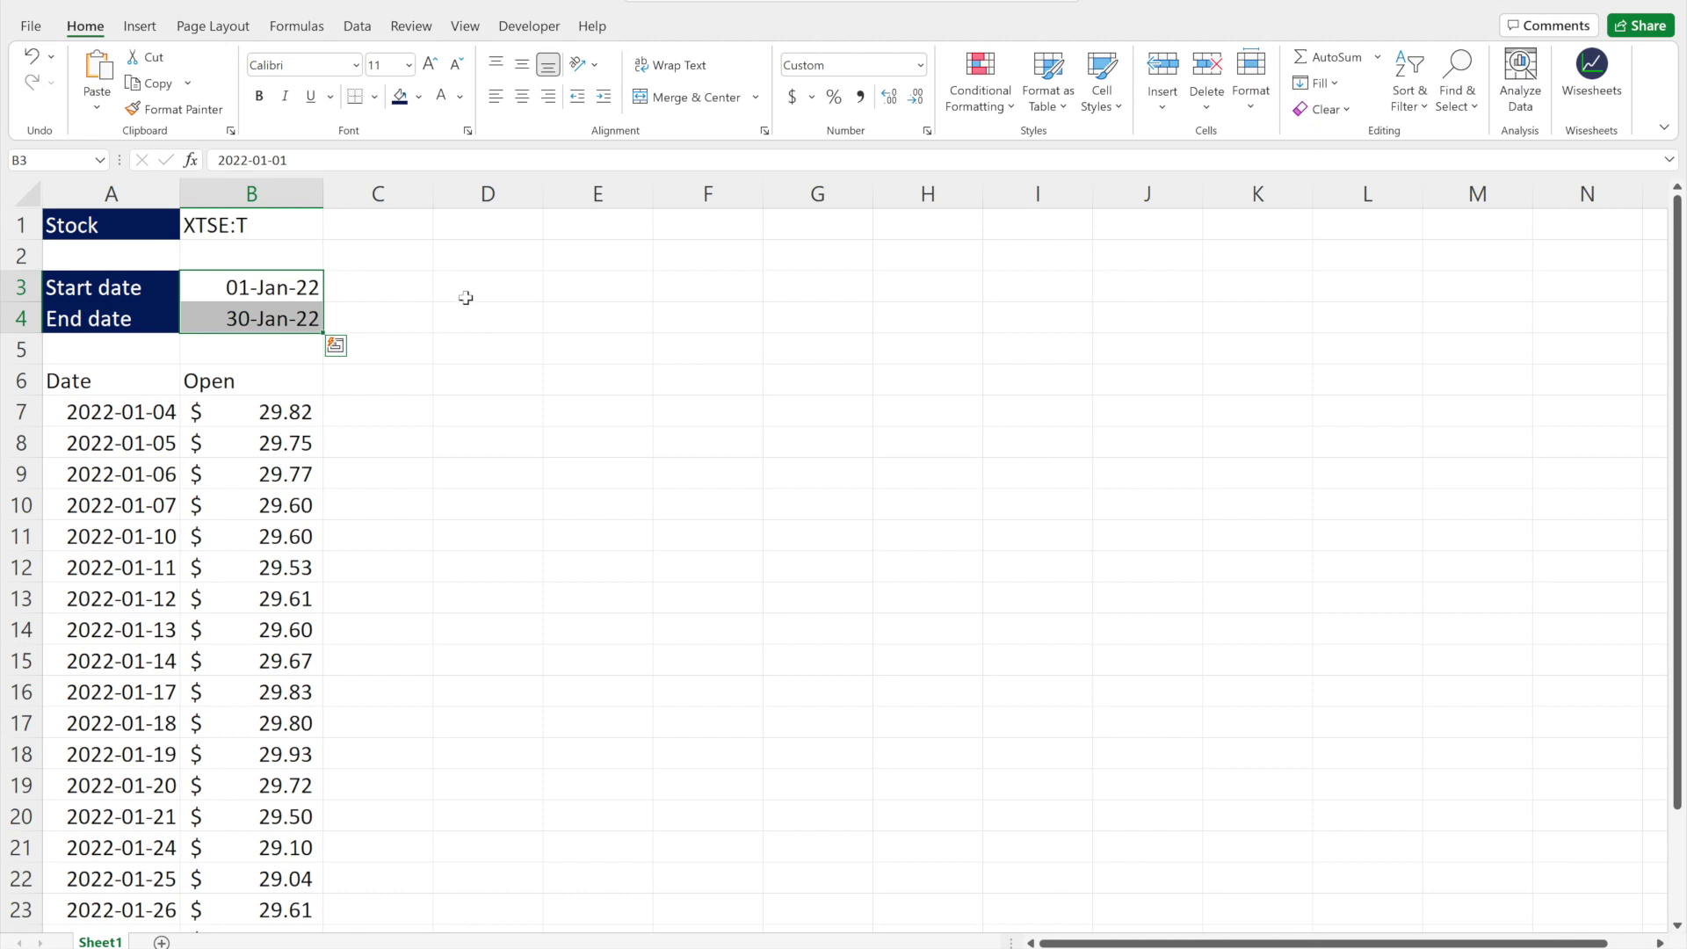
{"action": "left_click", "coordinate": [467, 294]}
{"action": "left_click", "coordinate": [285, 290]}
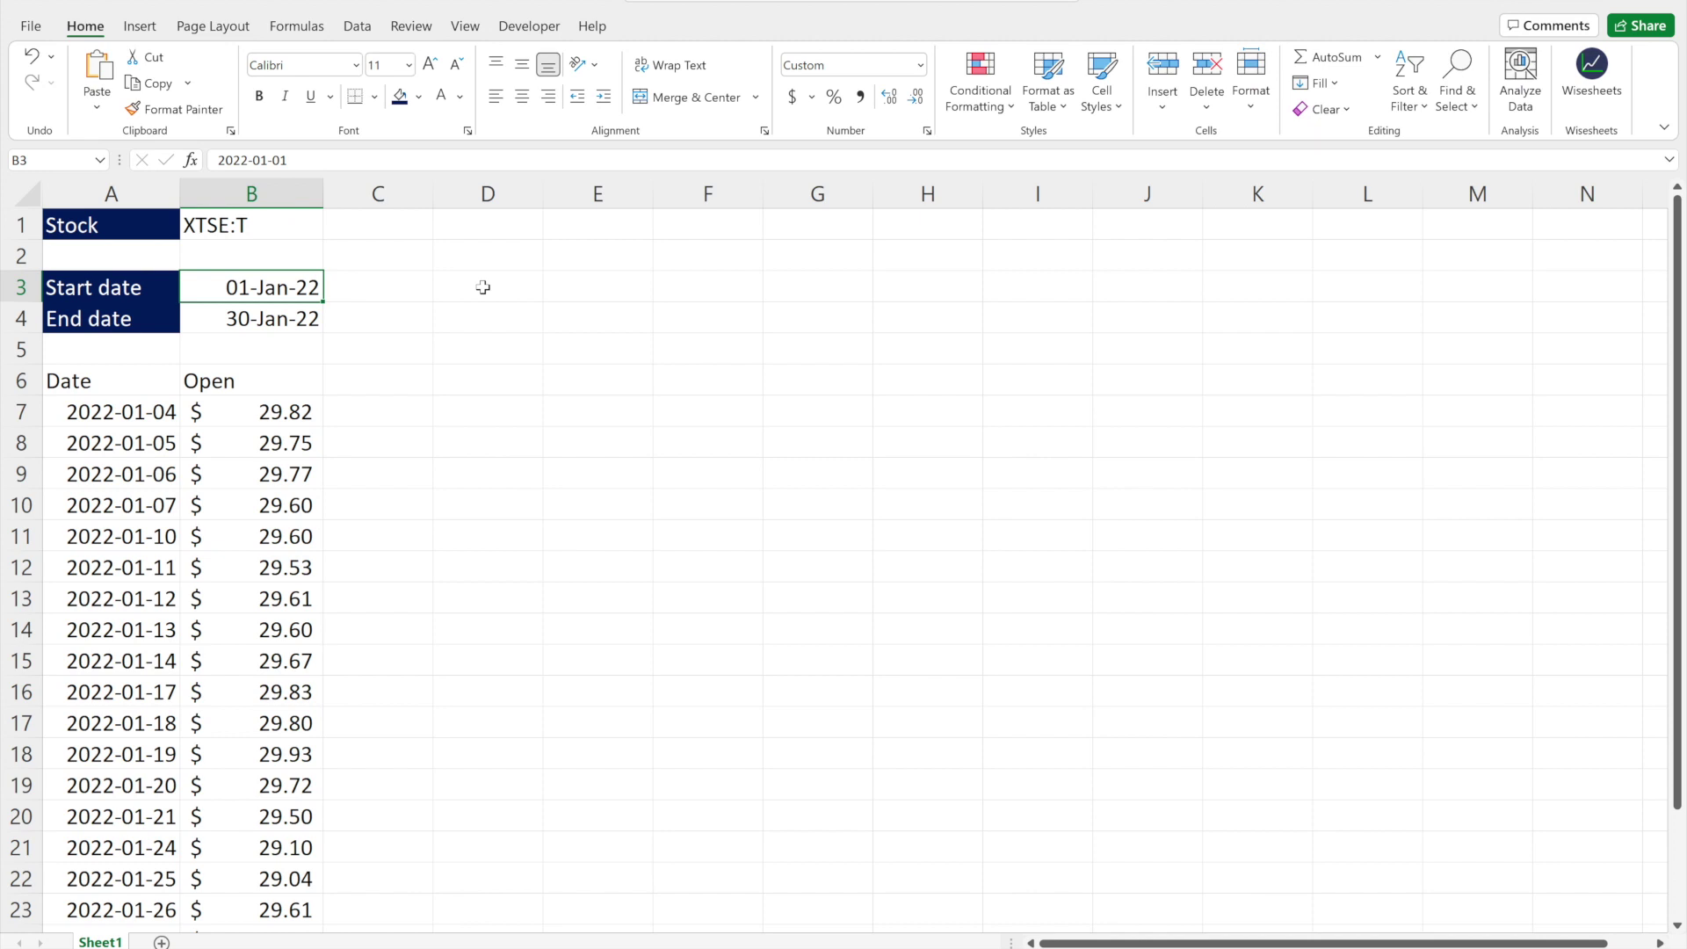
{"action": "key", "text": "Down"}
{"action": "key", "text": "Up"}
{"action": "key", "text": "Down"}
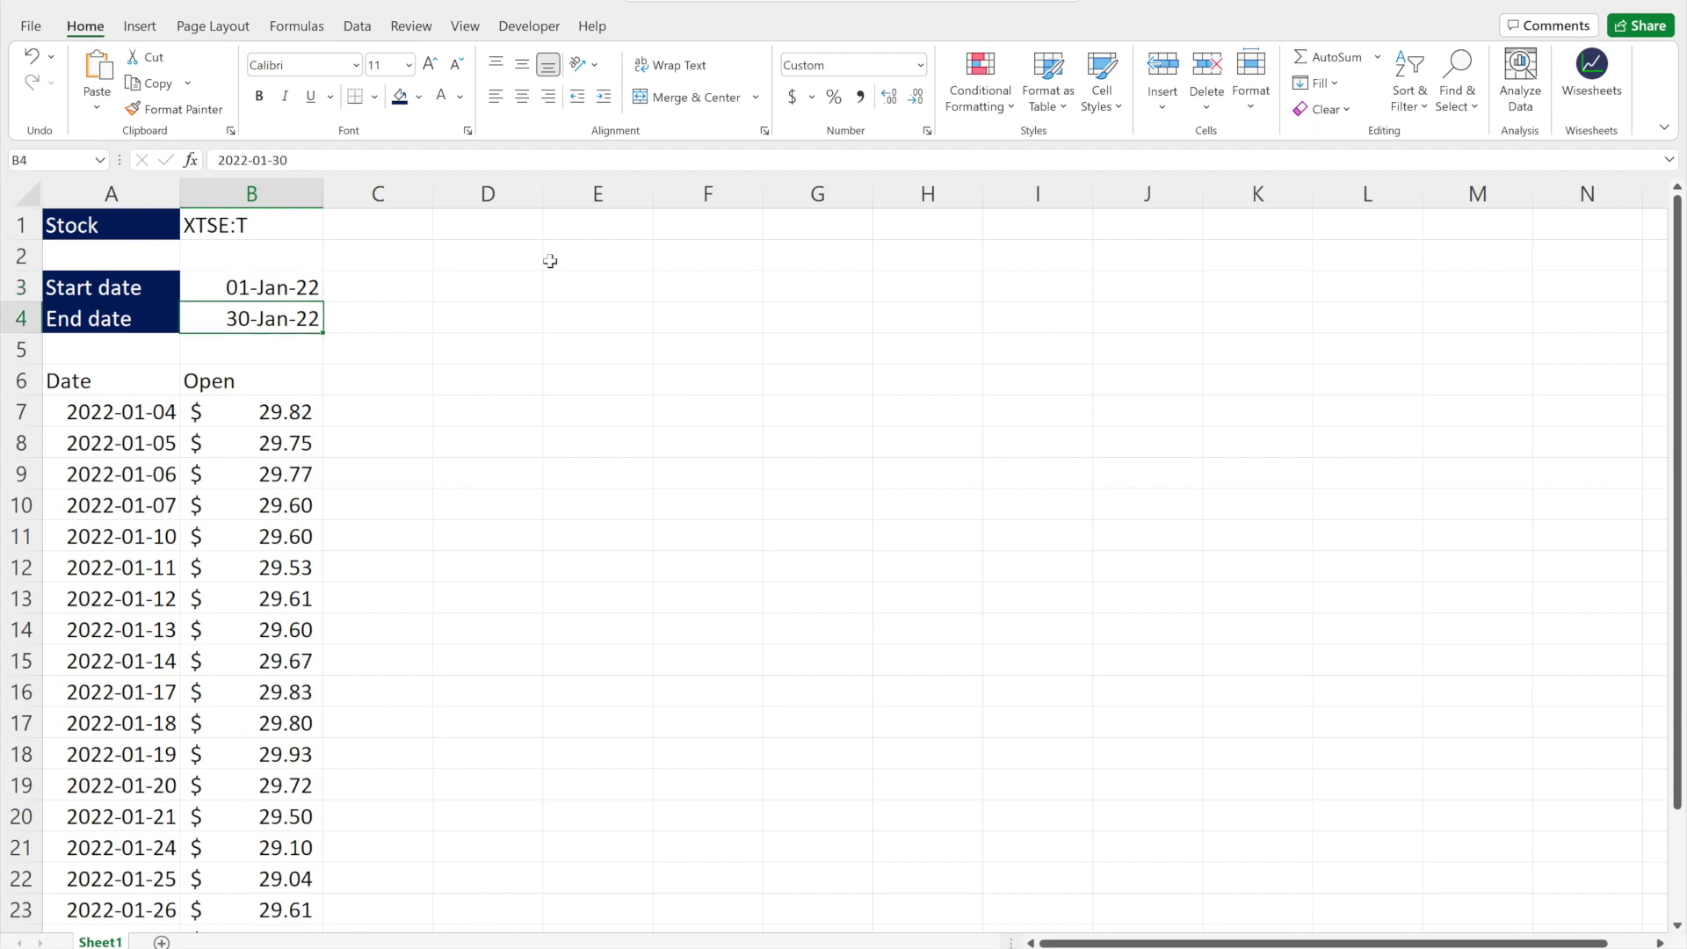
{"action": "key", "text": "F2"}
{"action": "key", "text": "BackSpace"}
{"action": "key", "text": "BackSpace"}
{"action": "key", "text": "BackSpace"}
{"action": "key", "text": "BackSpace"}
{"action": "key", "text": "BackSpace"}
{"action": "key", "text": "BackSpace"}
{"action": "key", "text": "BackSpace"}
{"action": "key", "text": "BackSpace"}
{"action": "key", "text": "BackSpace"}
{"action": "key", "text": "BackSpace"}
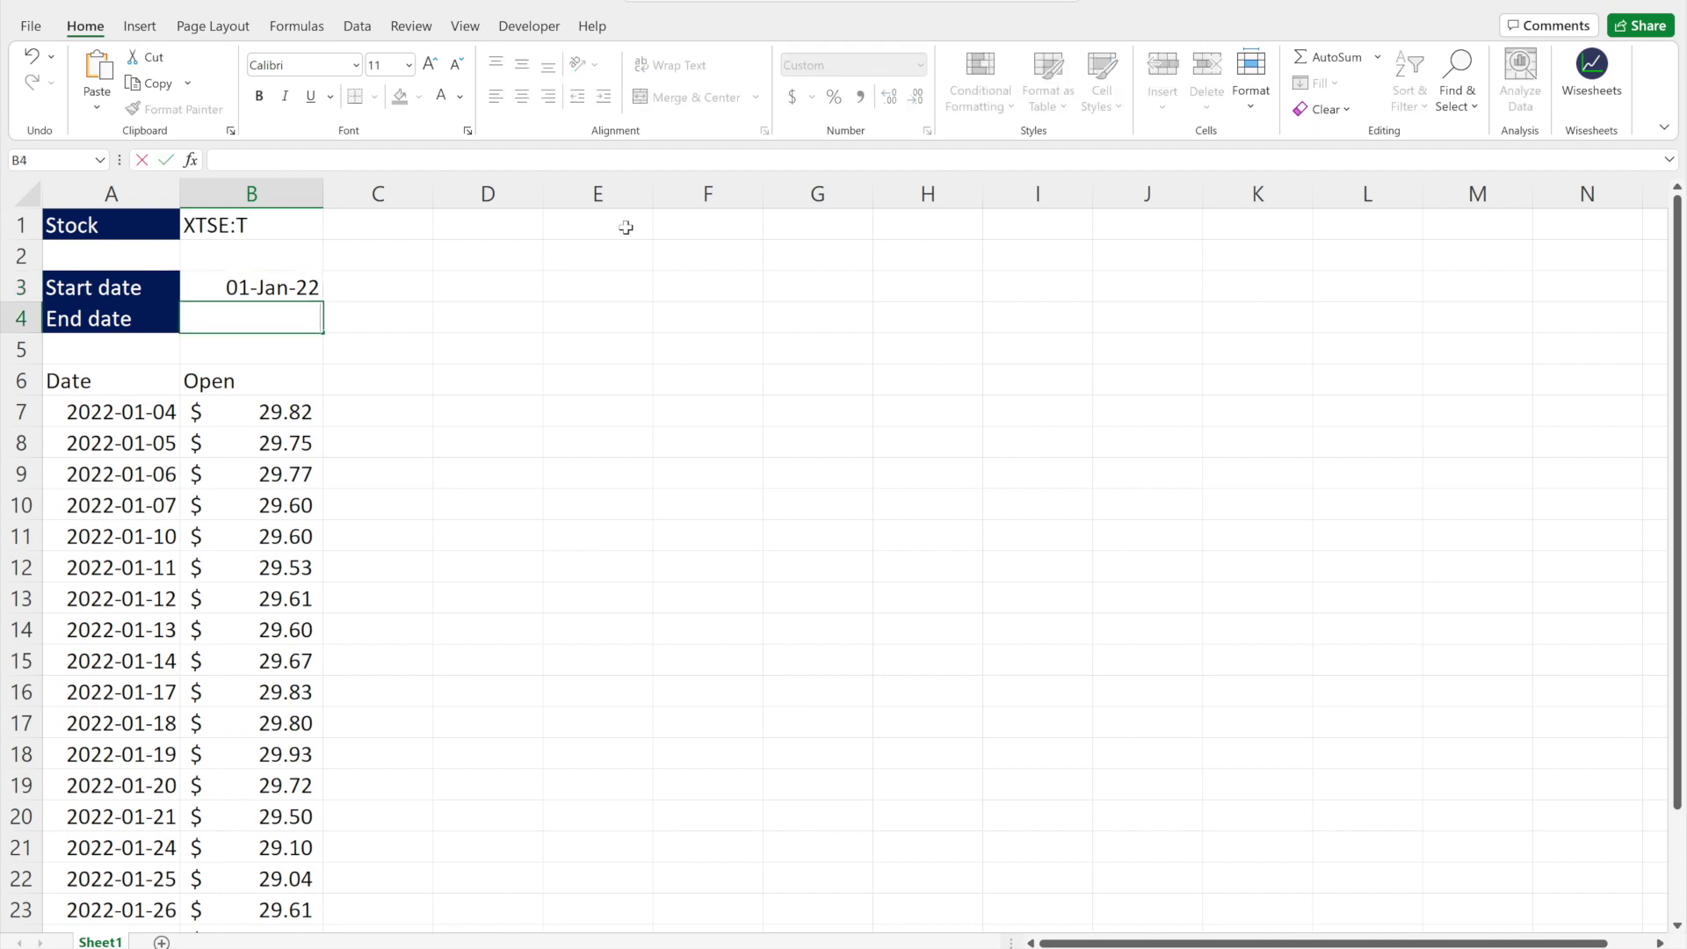
{"action": "type", "text": "=TO"}
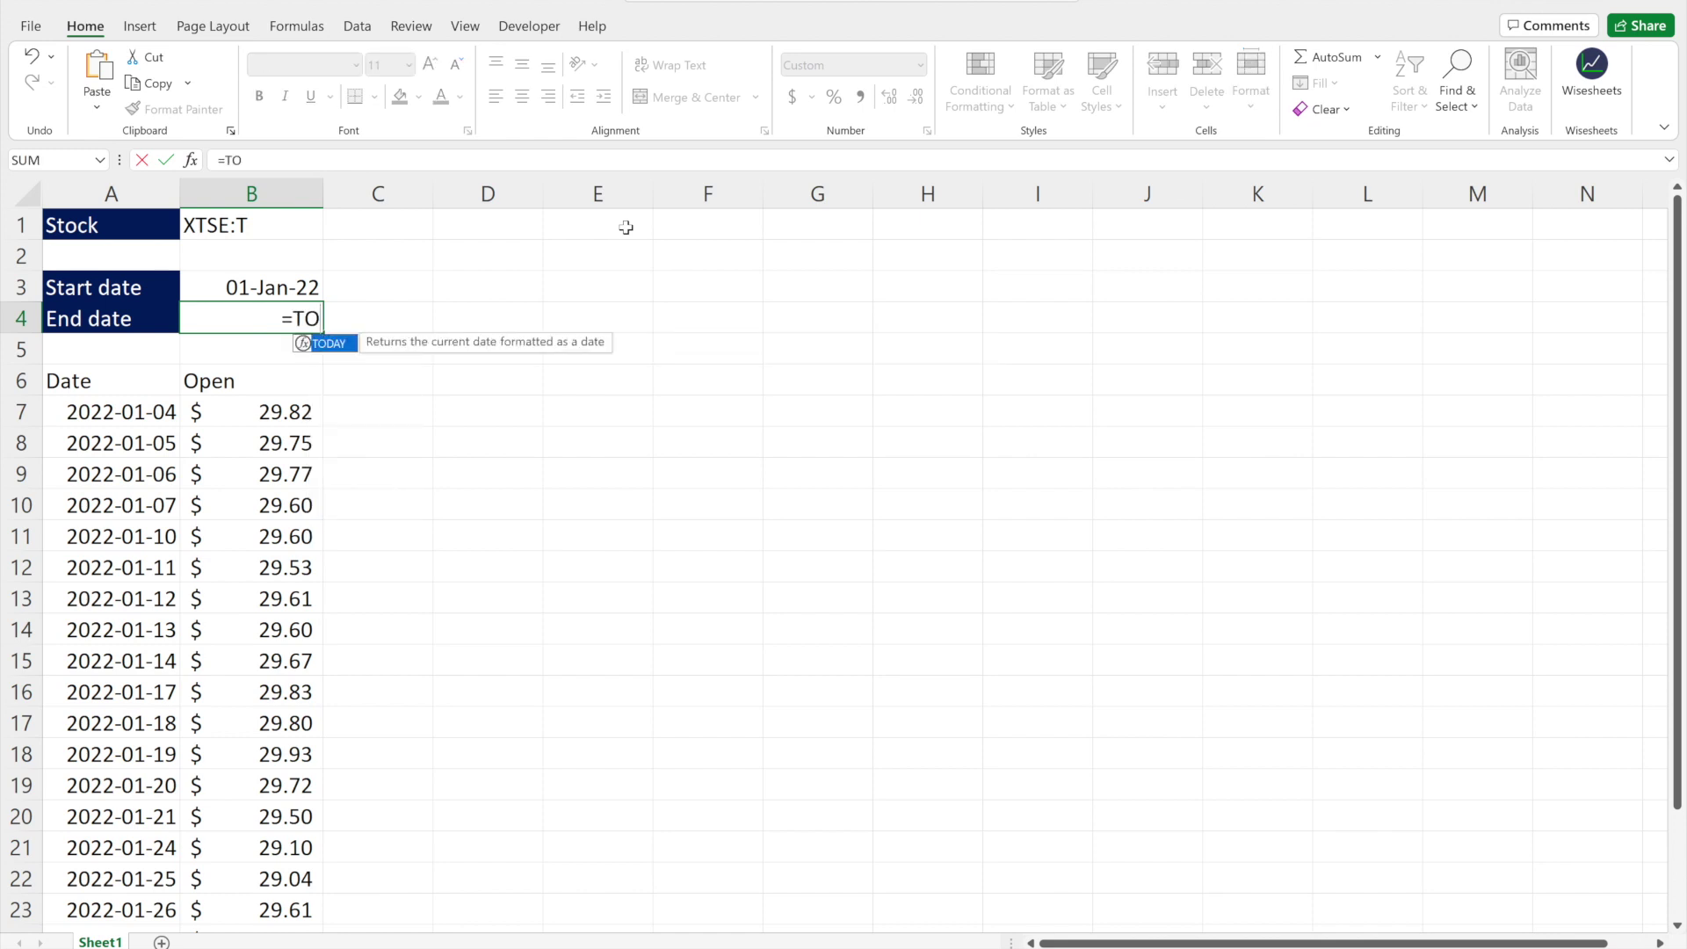
{"action": "key", "text": "Tab"}
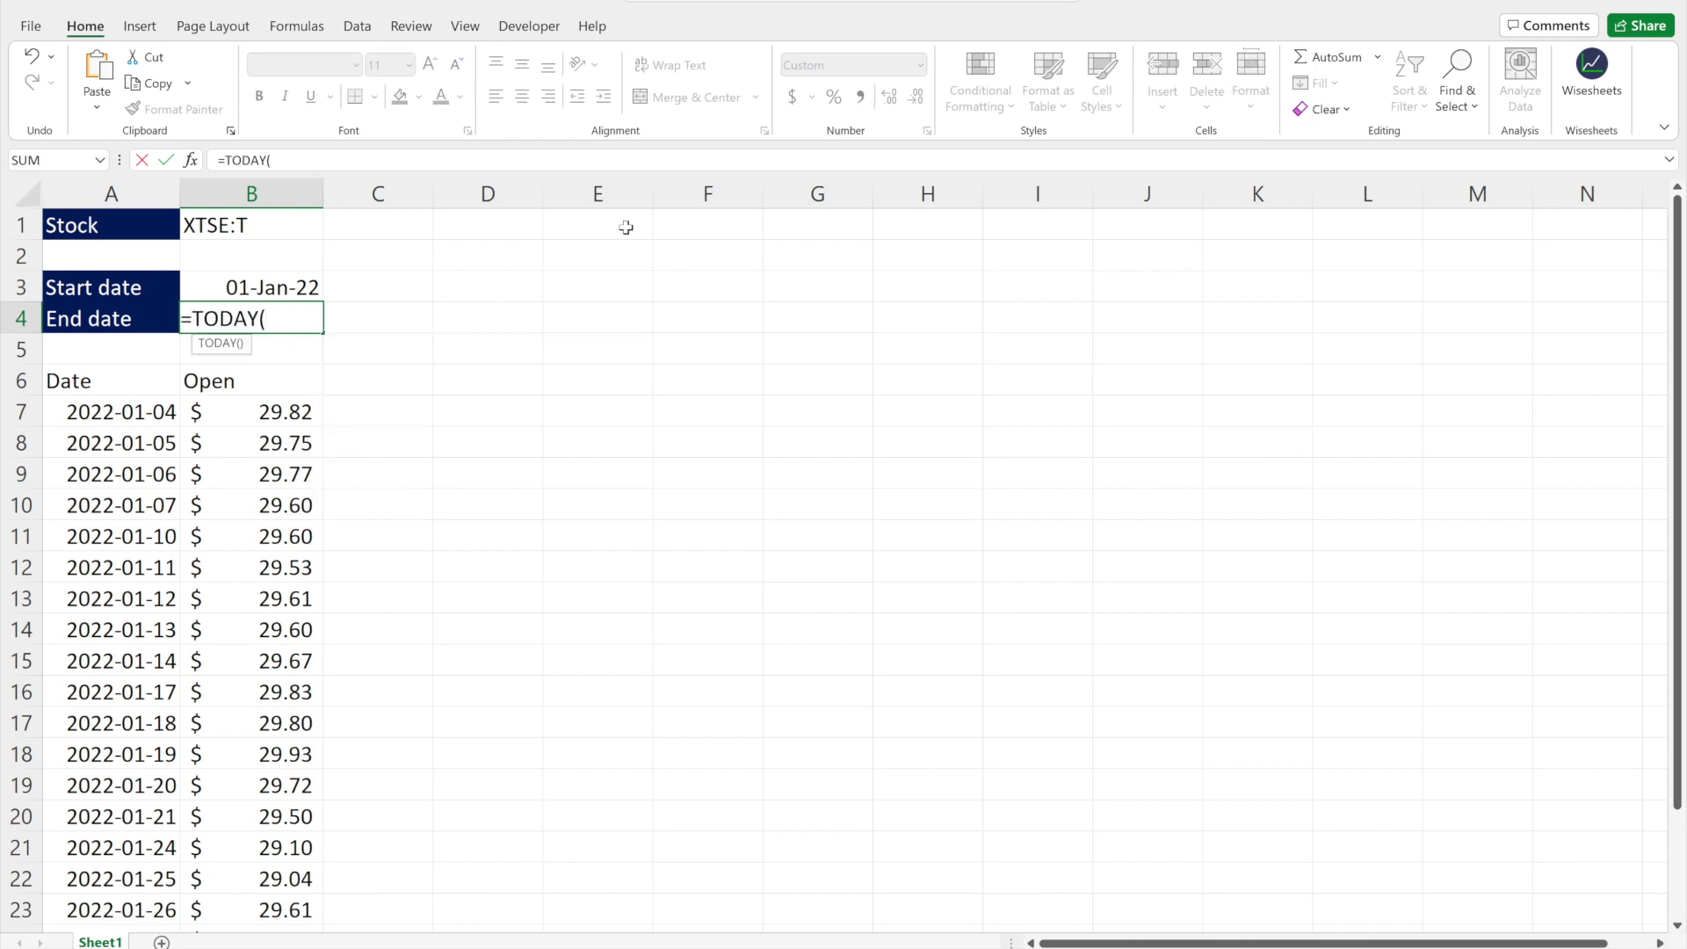
{"action": "type", "text": ")"}
{"action": "key", "text": "Return"}
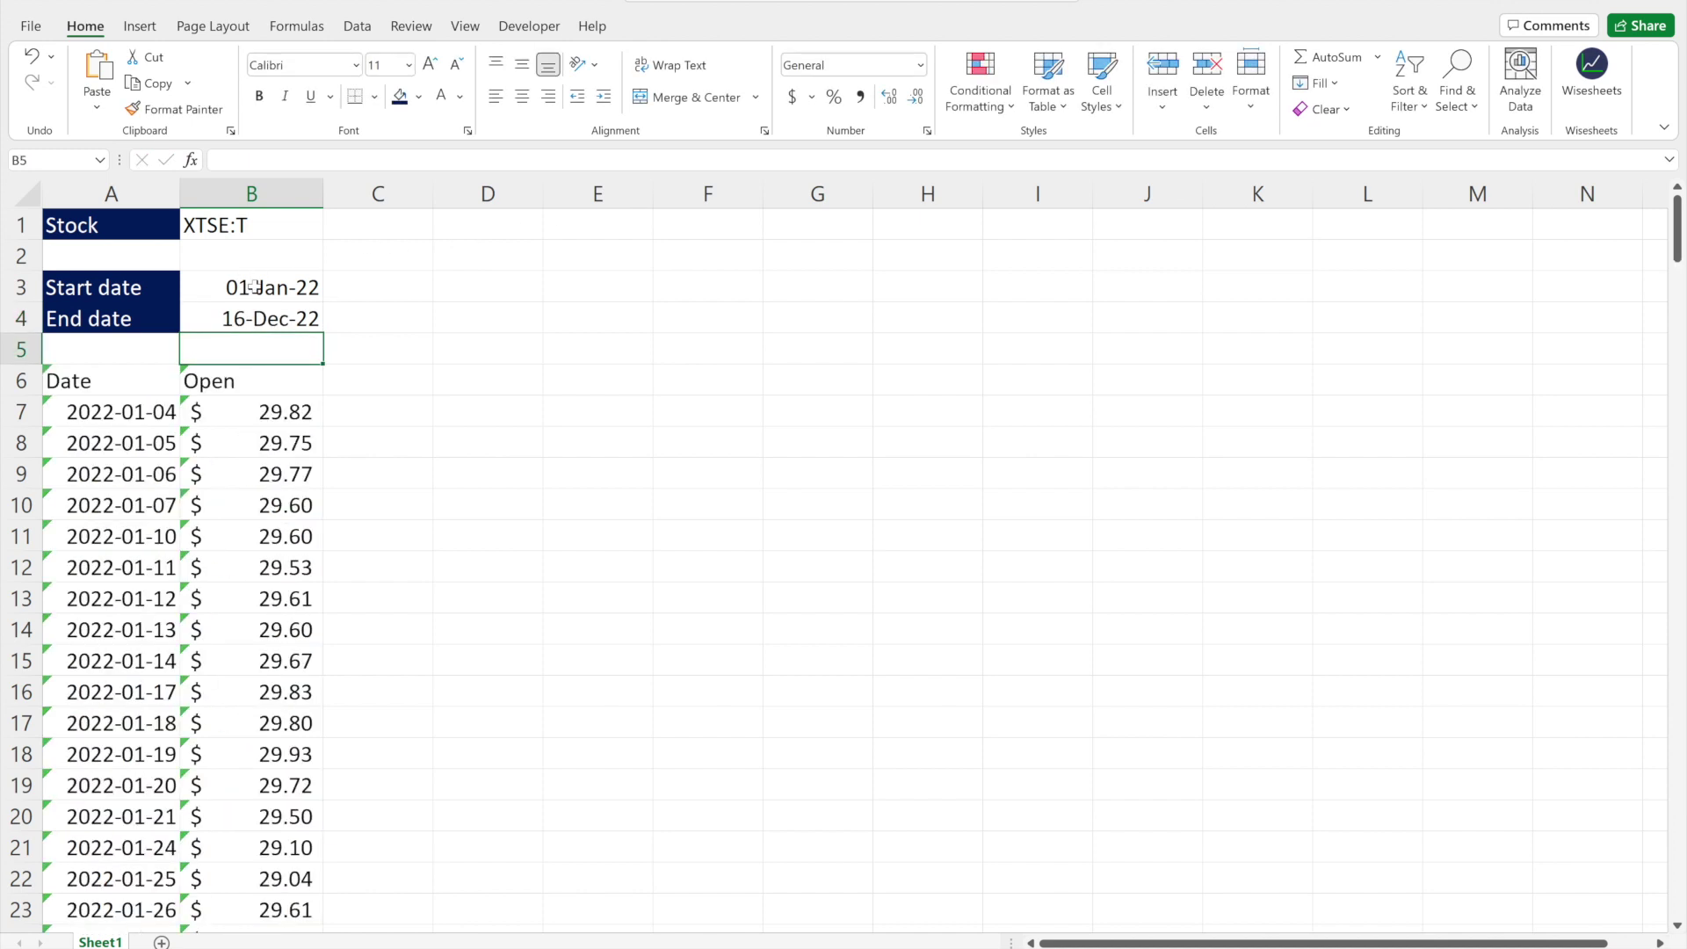
Replace the fixed start date in cell B3 with the formula =TODAY()-30
{"action": "left_click", "coordinate": [254, 286]}
{"action": "type", "text": "=TO"}
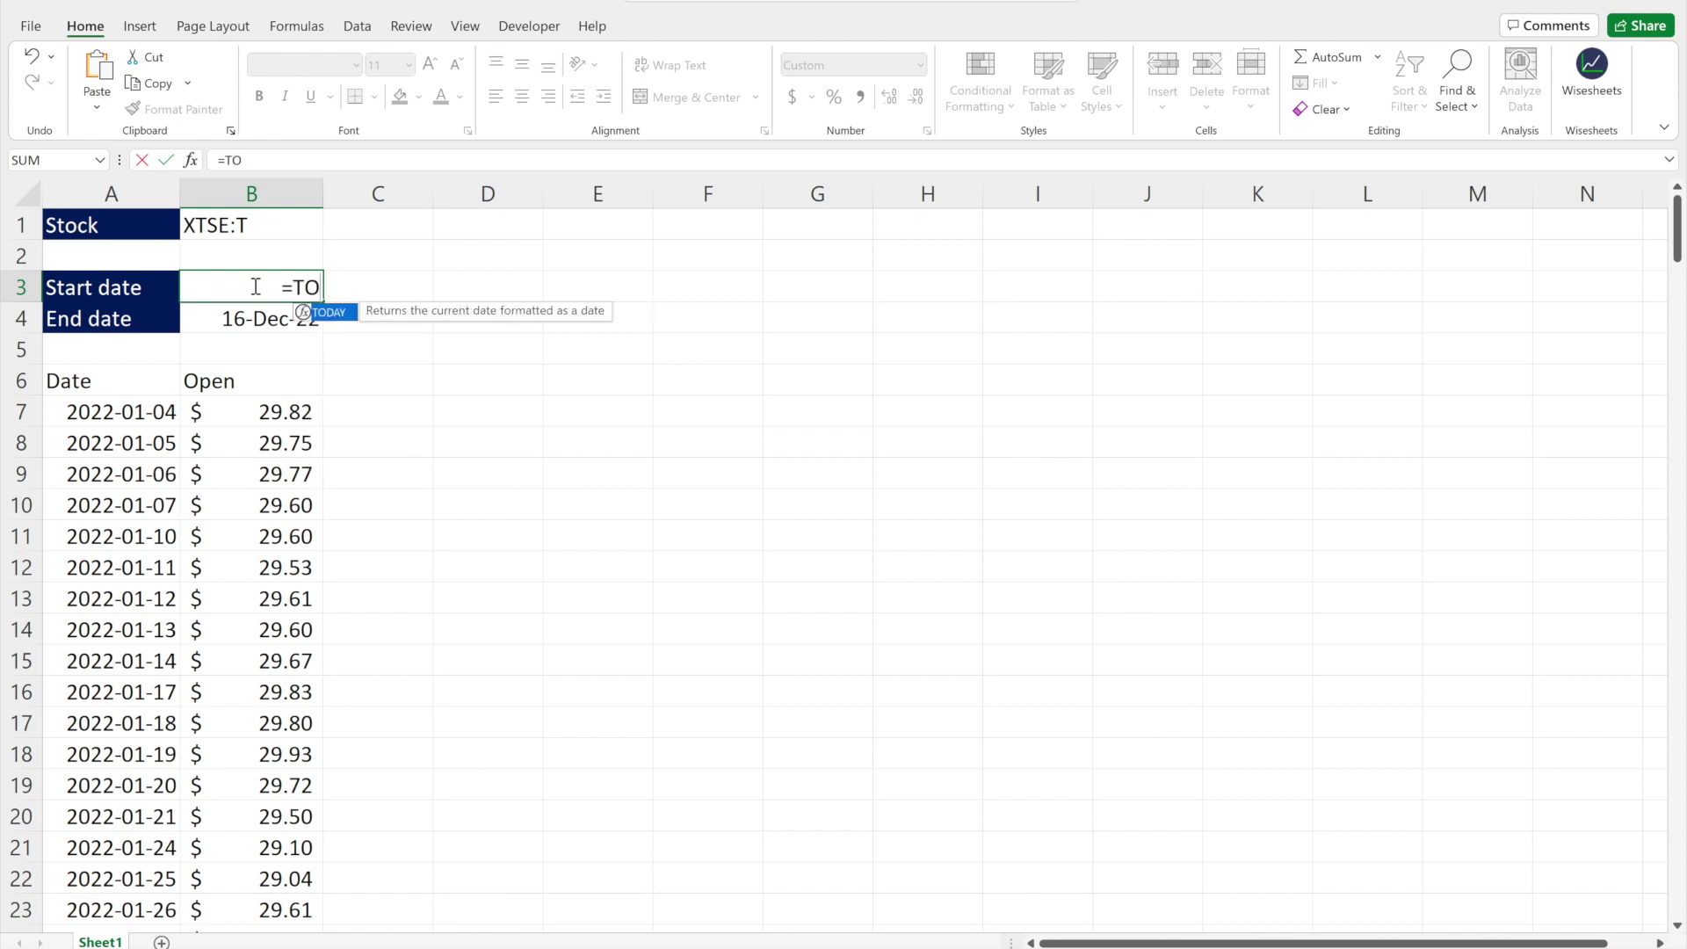
{"action": "type", "text": "DAY()-3"}
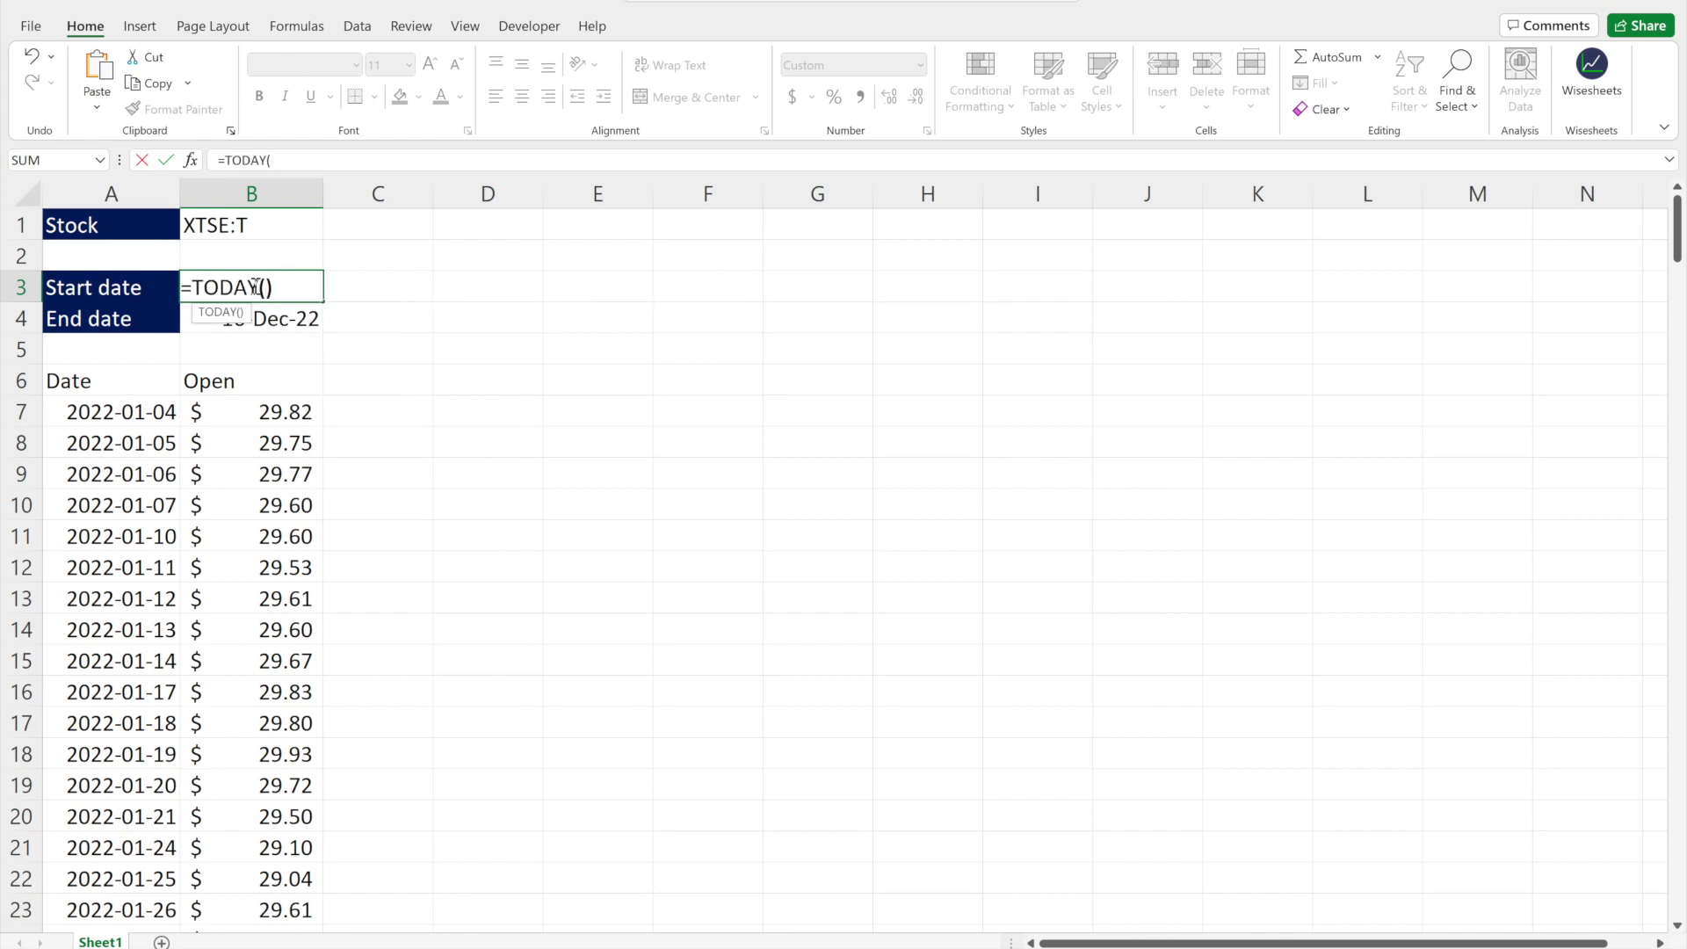
{"action": "type", "text": "0"}
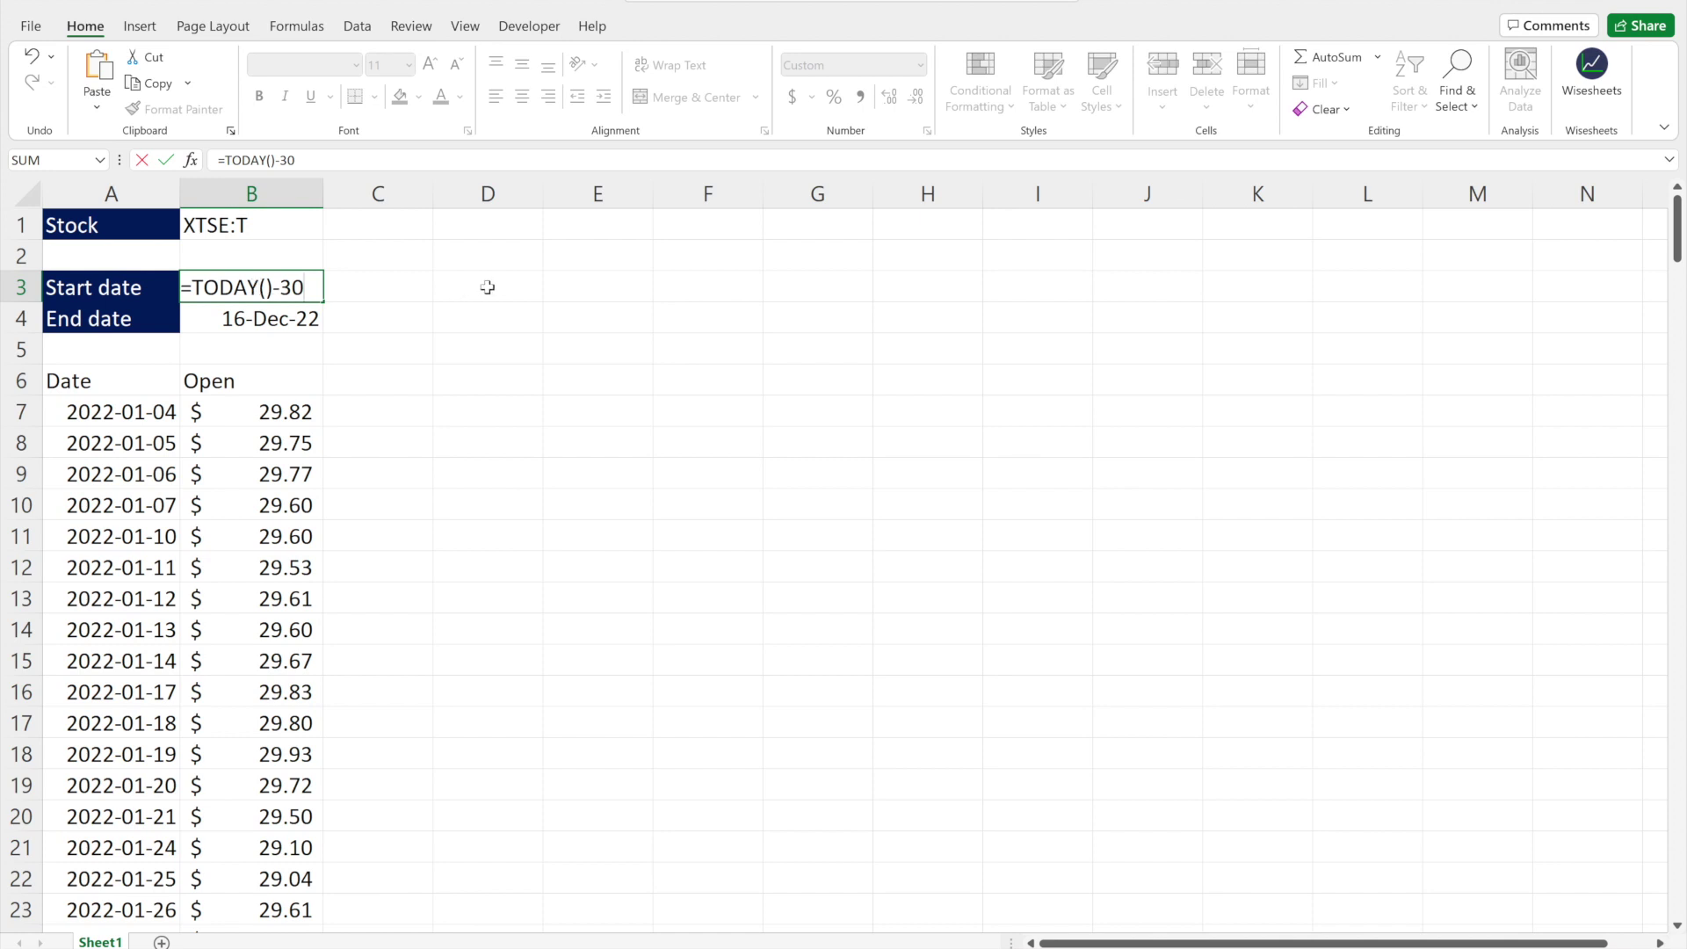
{"action": "key", "text": "Return"}
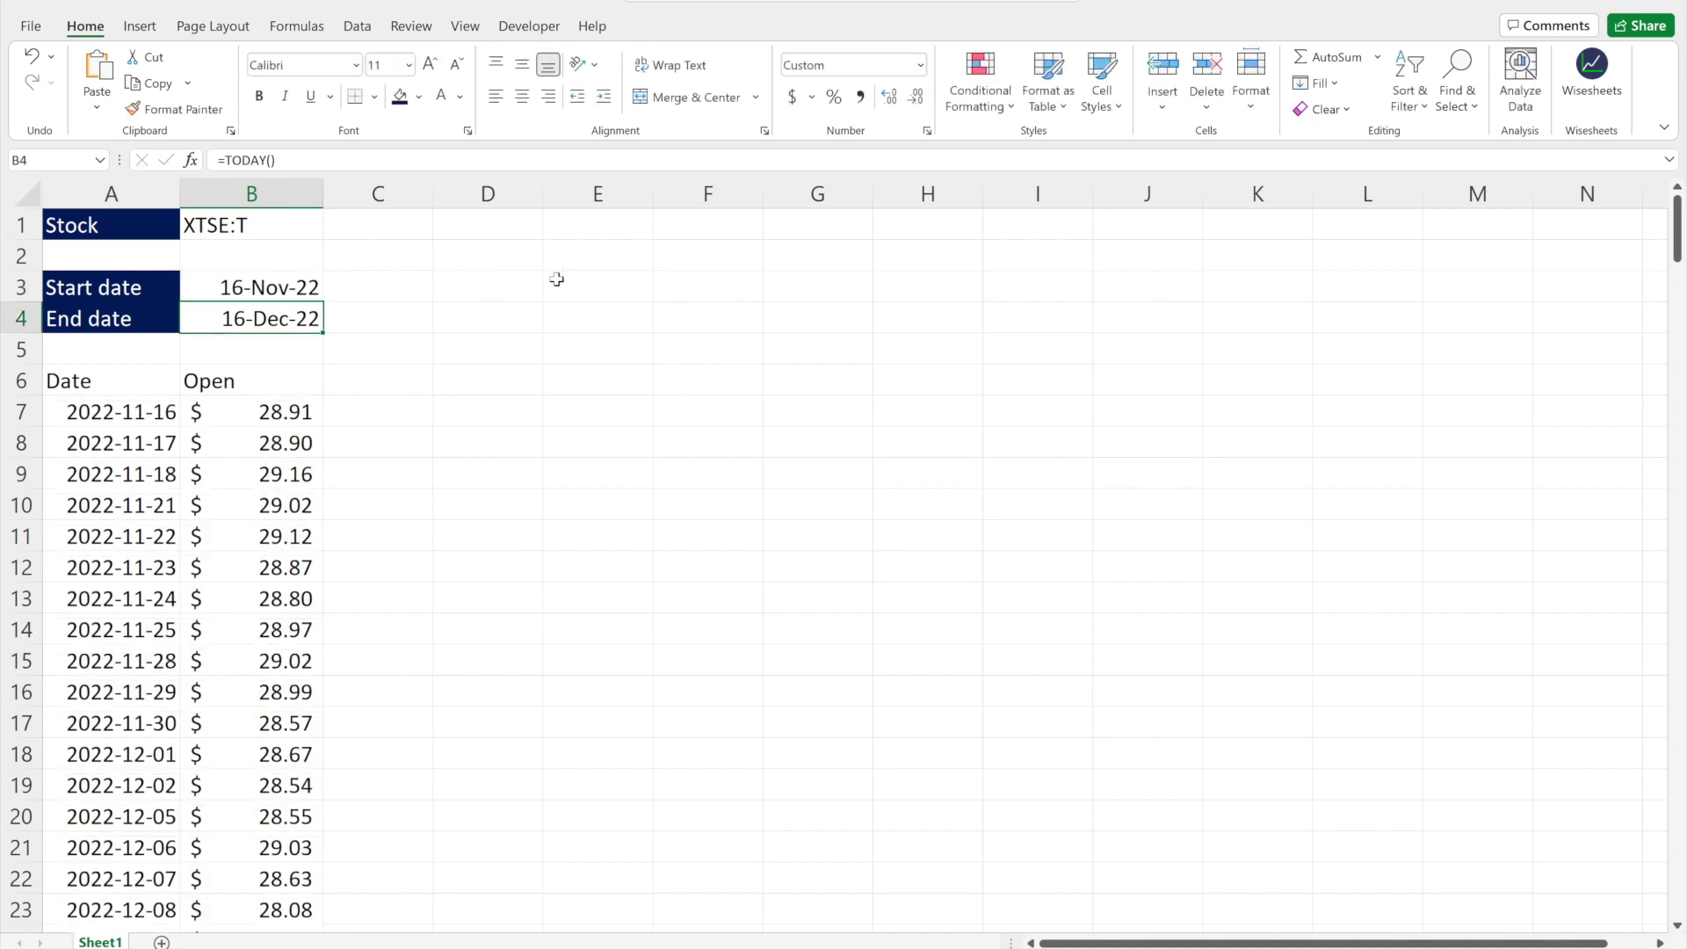
Examine the STOCKHISTORY results from A6 down columns A and B along with the start and end dates driving them
{"action": "left_click", "coordinate": [105, 384]}
{"action": "key", "text": "ctrl+a"}
{"action": "key", "text": "shift+Down"}
{"action": "key", "text": "shift+Right"}
{"action": "key", "text": "shift+Down"}
{"action": "key", "text": "shift+Down"}
{"action": "key", "text": "shift+Down"}
{"action": "key", "text": "shift+Down"}
{"action": "key", "text": "shift+Down"}
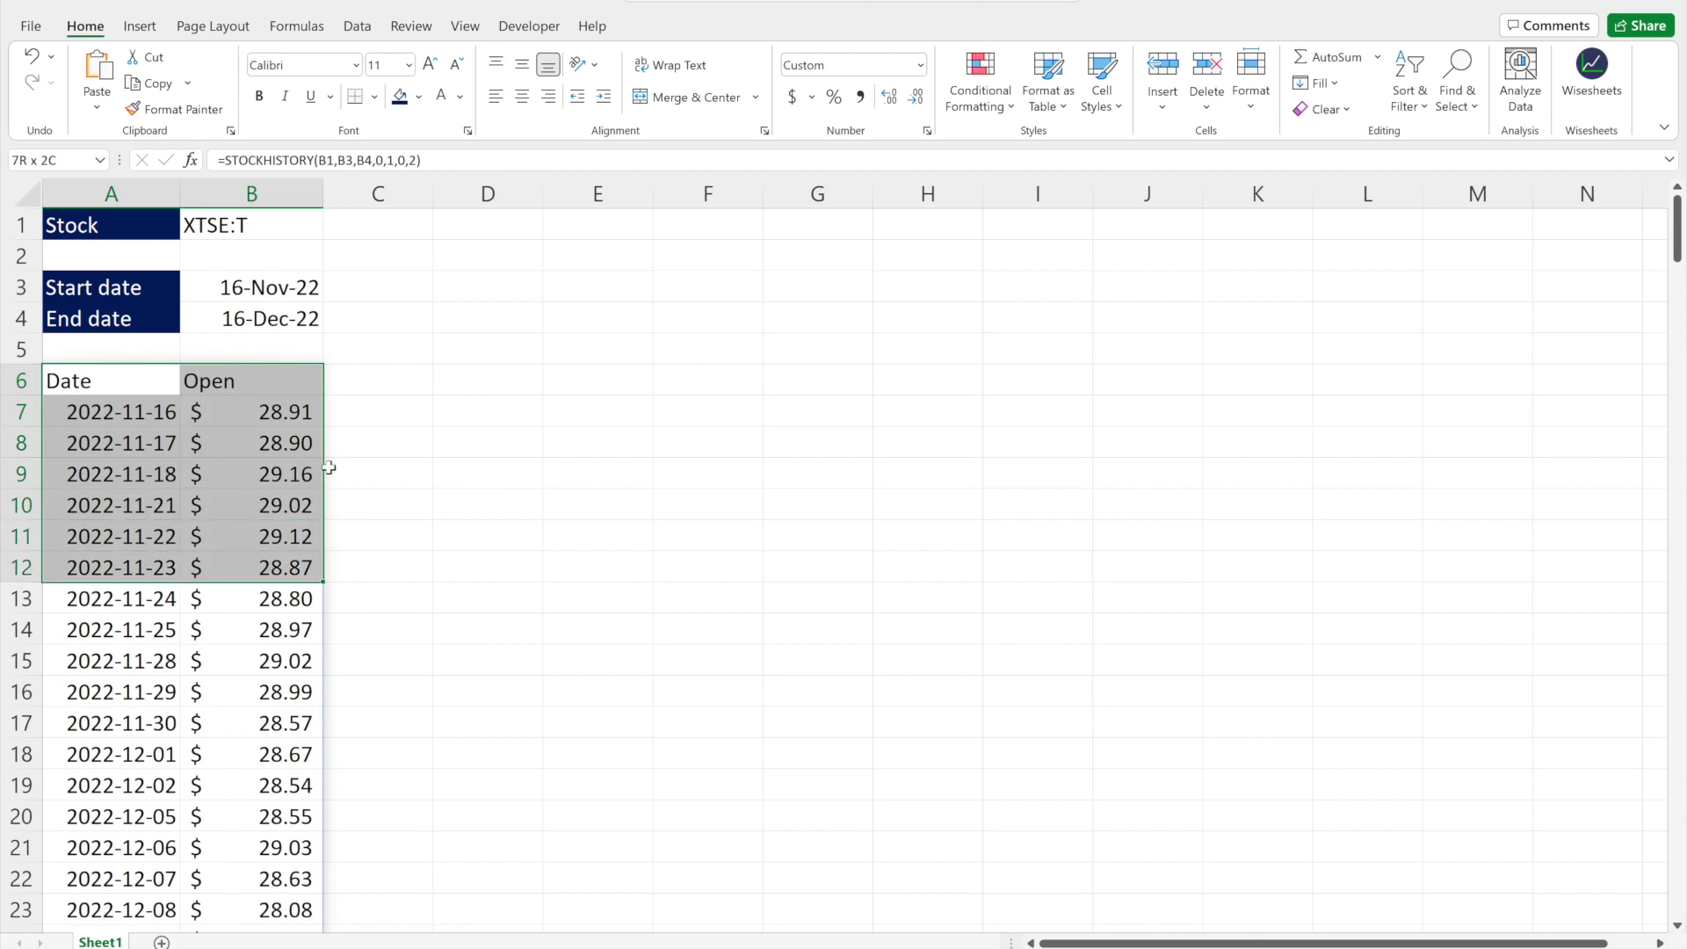
{"action": "left_click", "coordinate": [384, 278]}
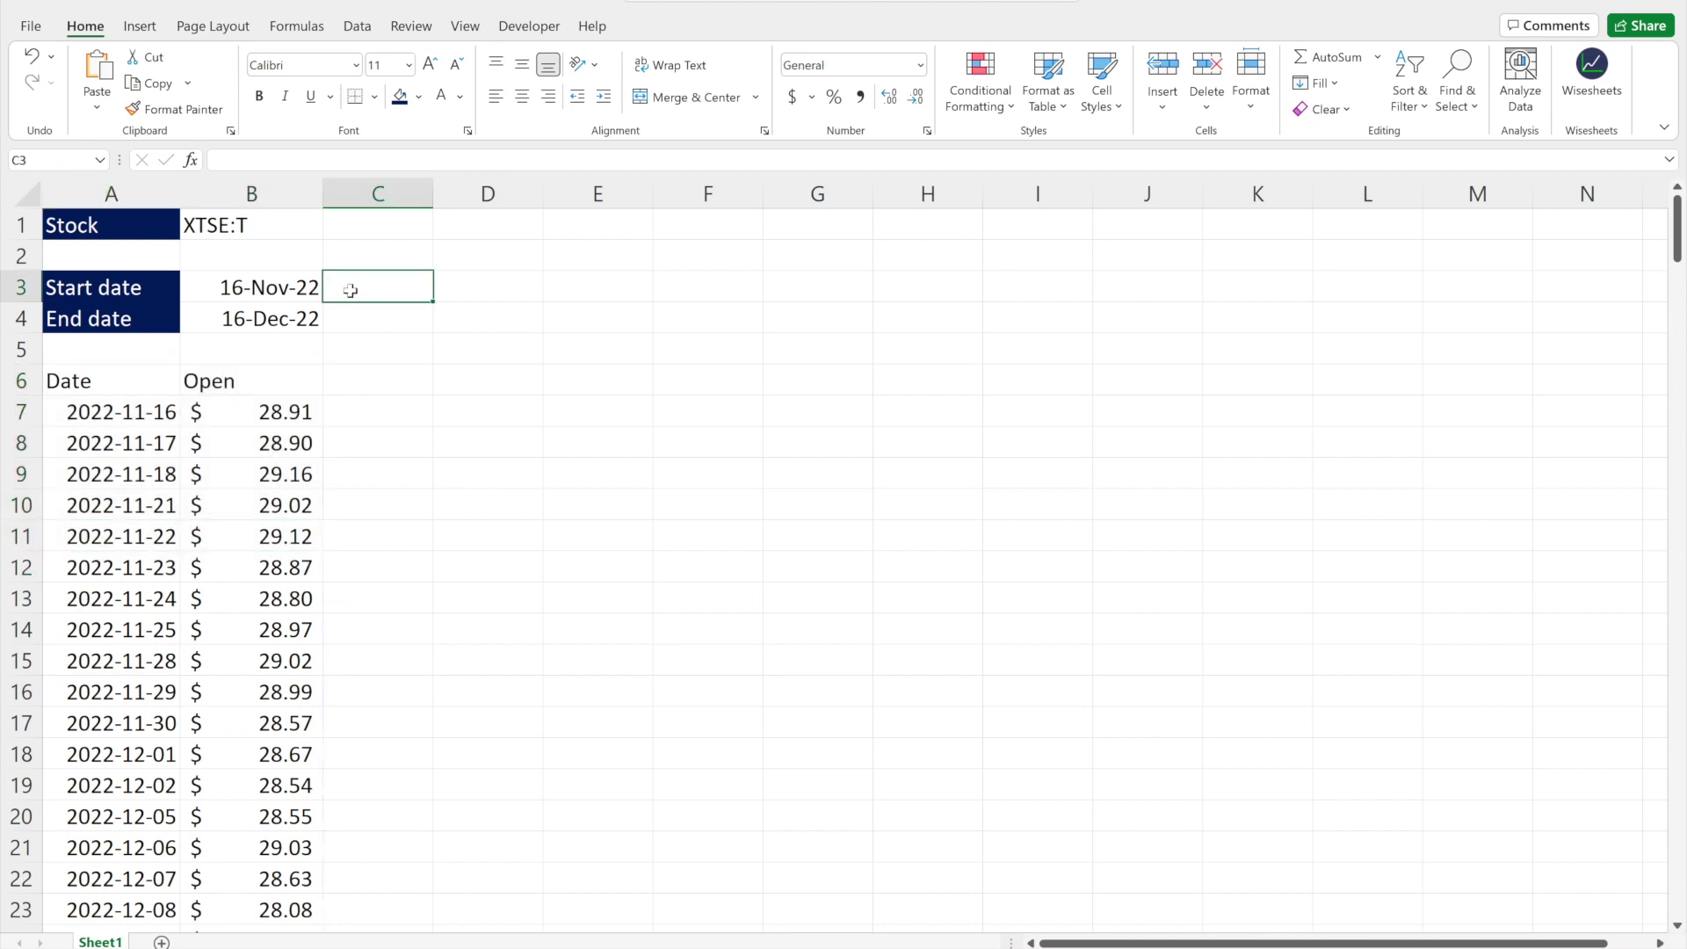
{"action": "left_click", "coordinate": [284, 318]}
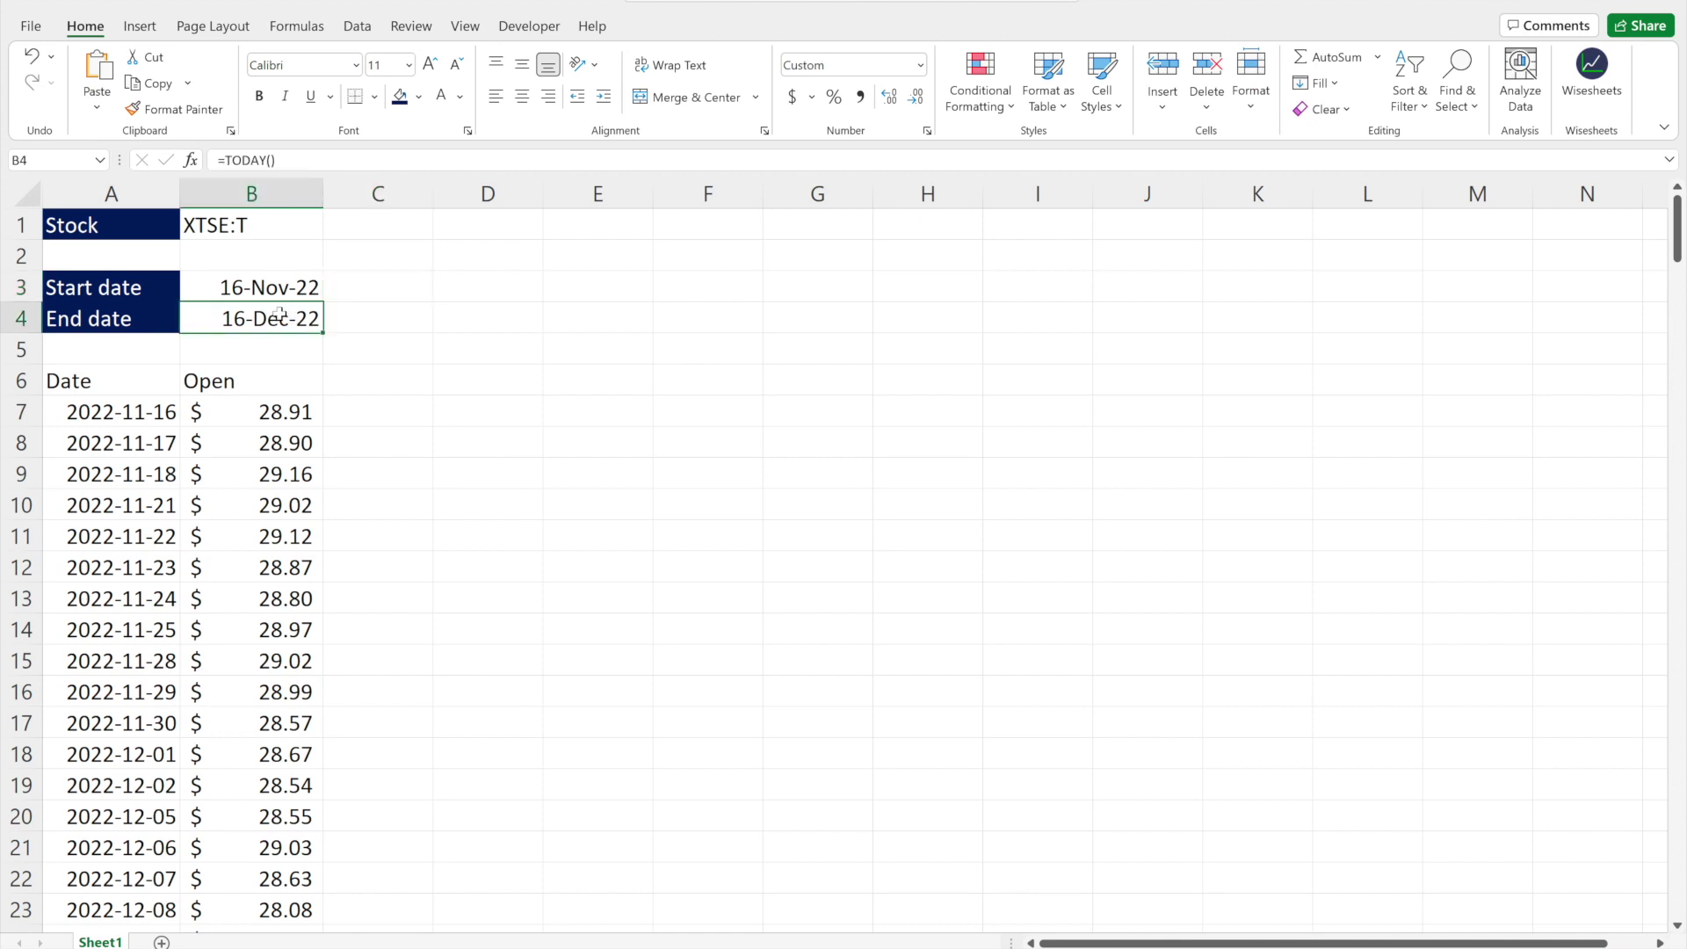
{"action": "left_click_drag", "start_coordinate": [117, 380], "coordinate": [240, 571]}
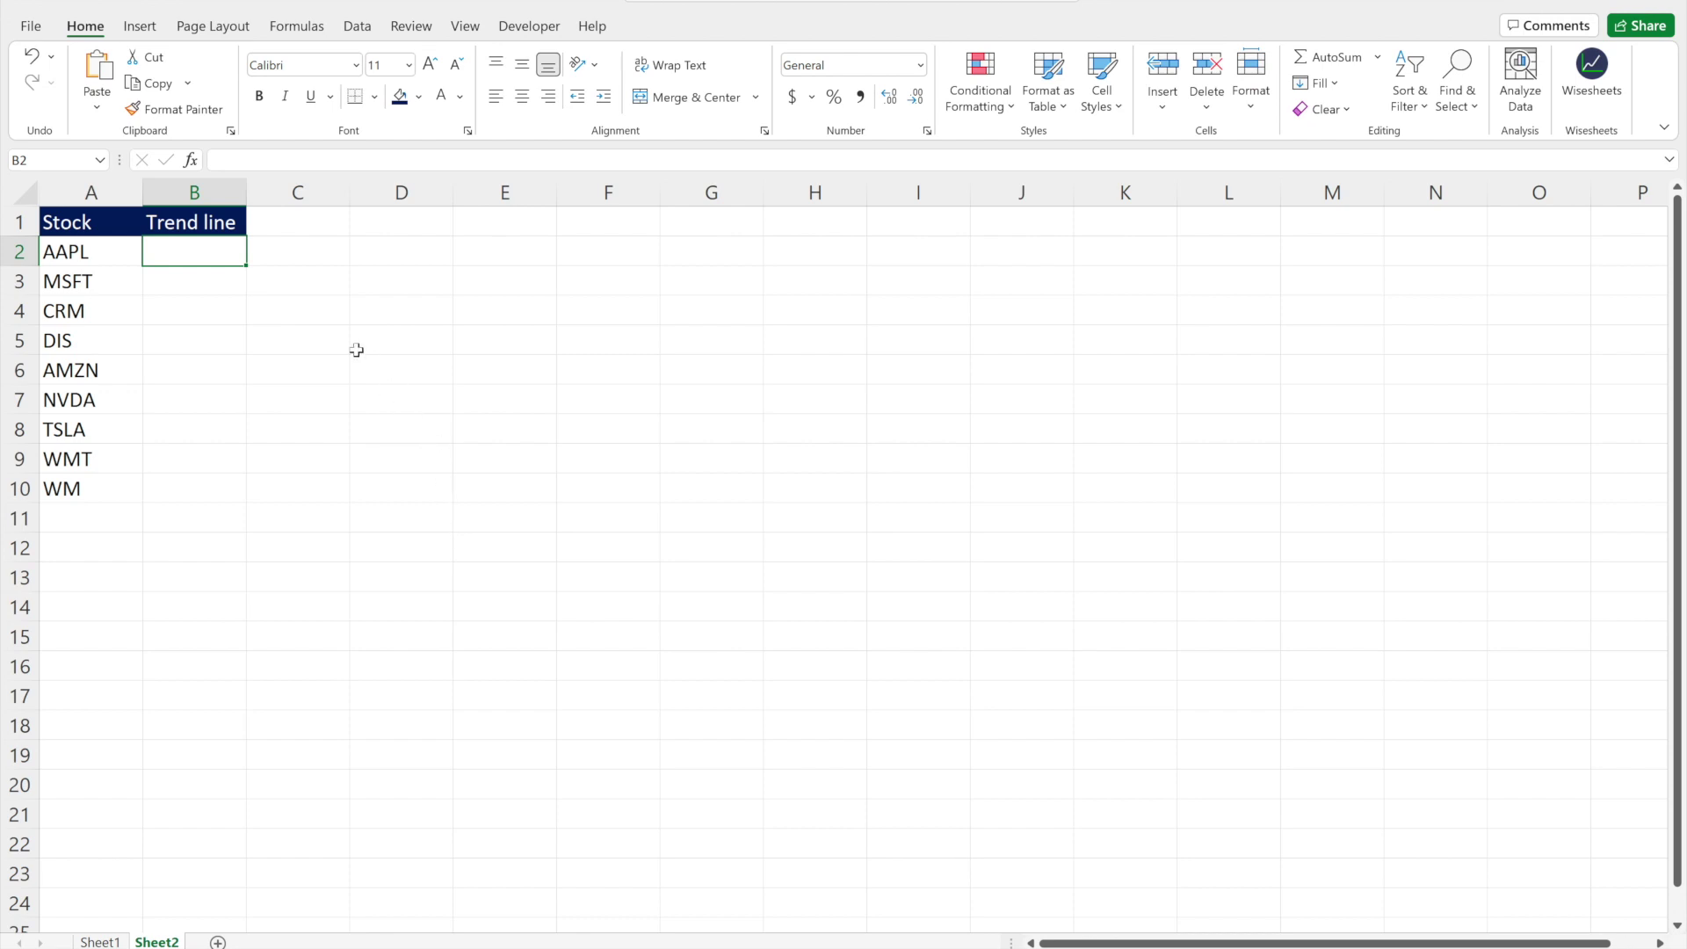
Begin a STOCKHISTORY formula in cell C2 with cell A2 as the stock argument
{"action": "left_click", "coordinate": [288, 257]}
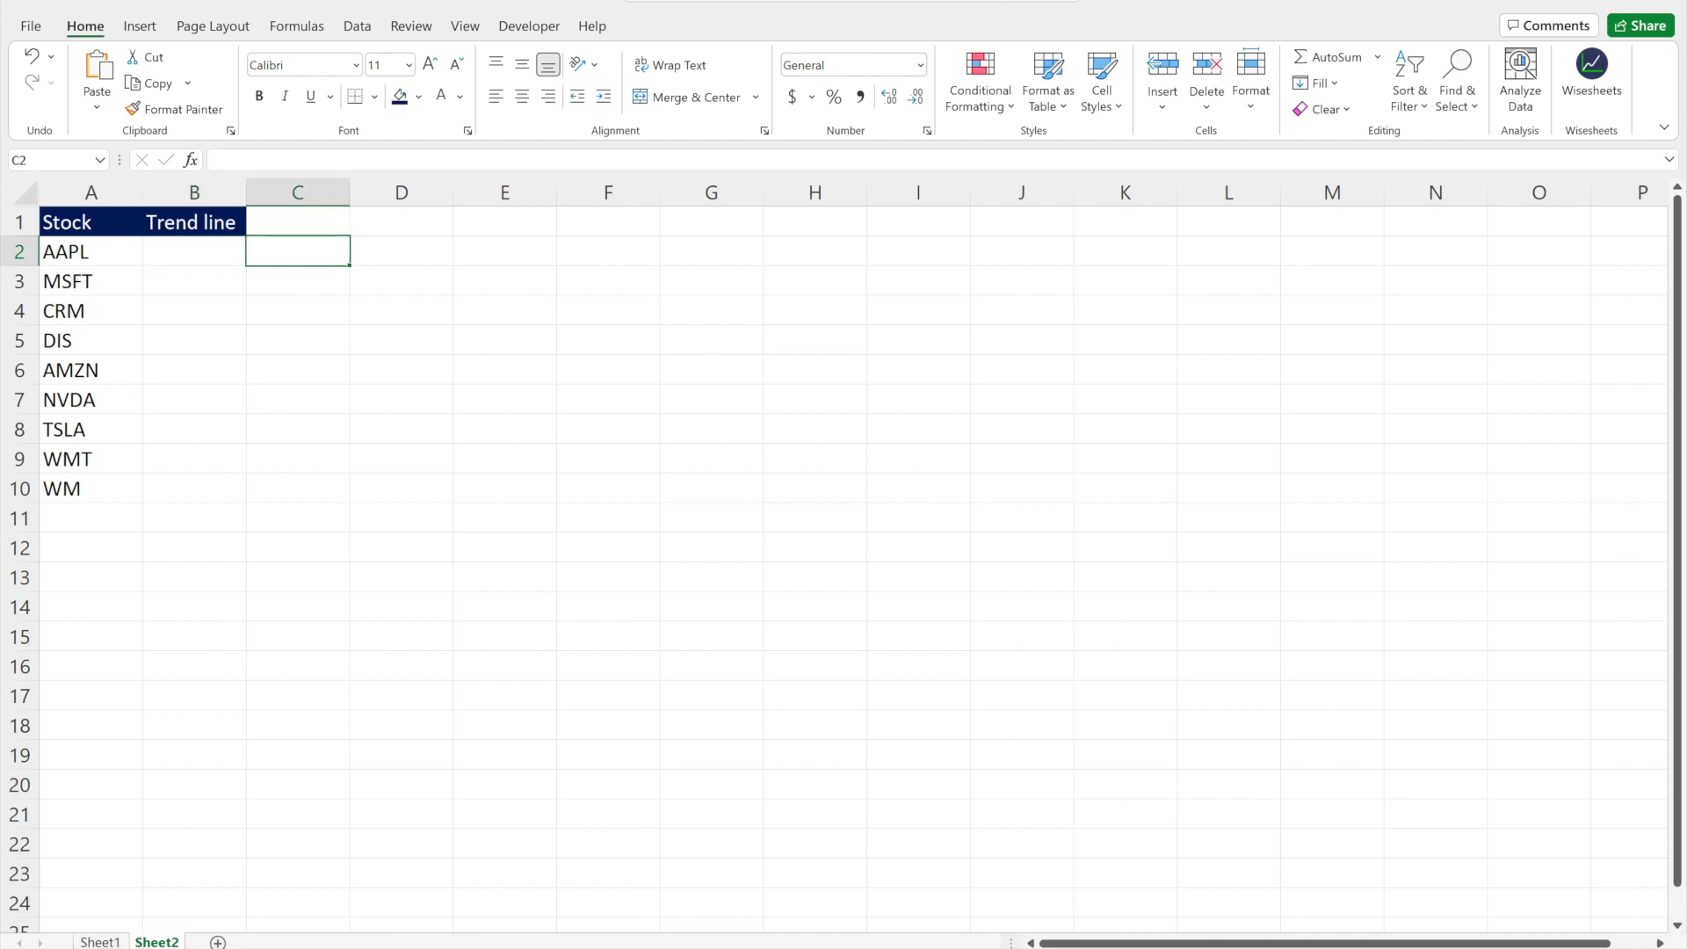
{"action": "type", "text": "=stock"}
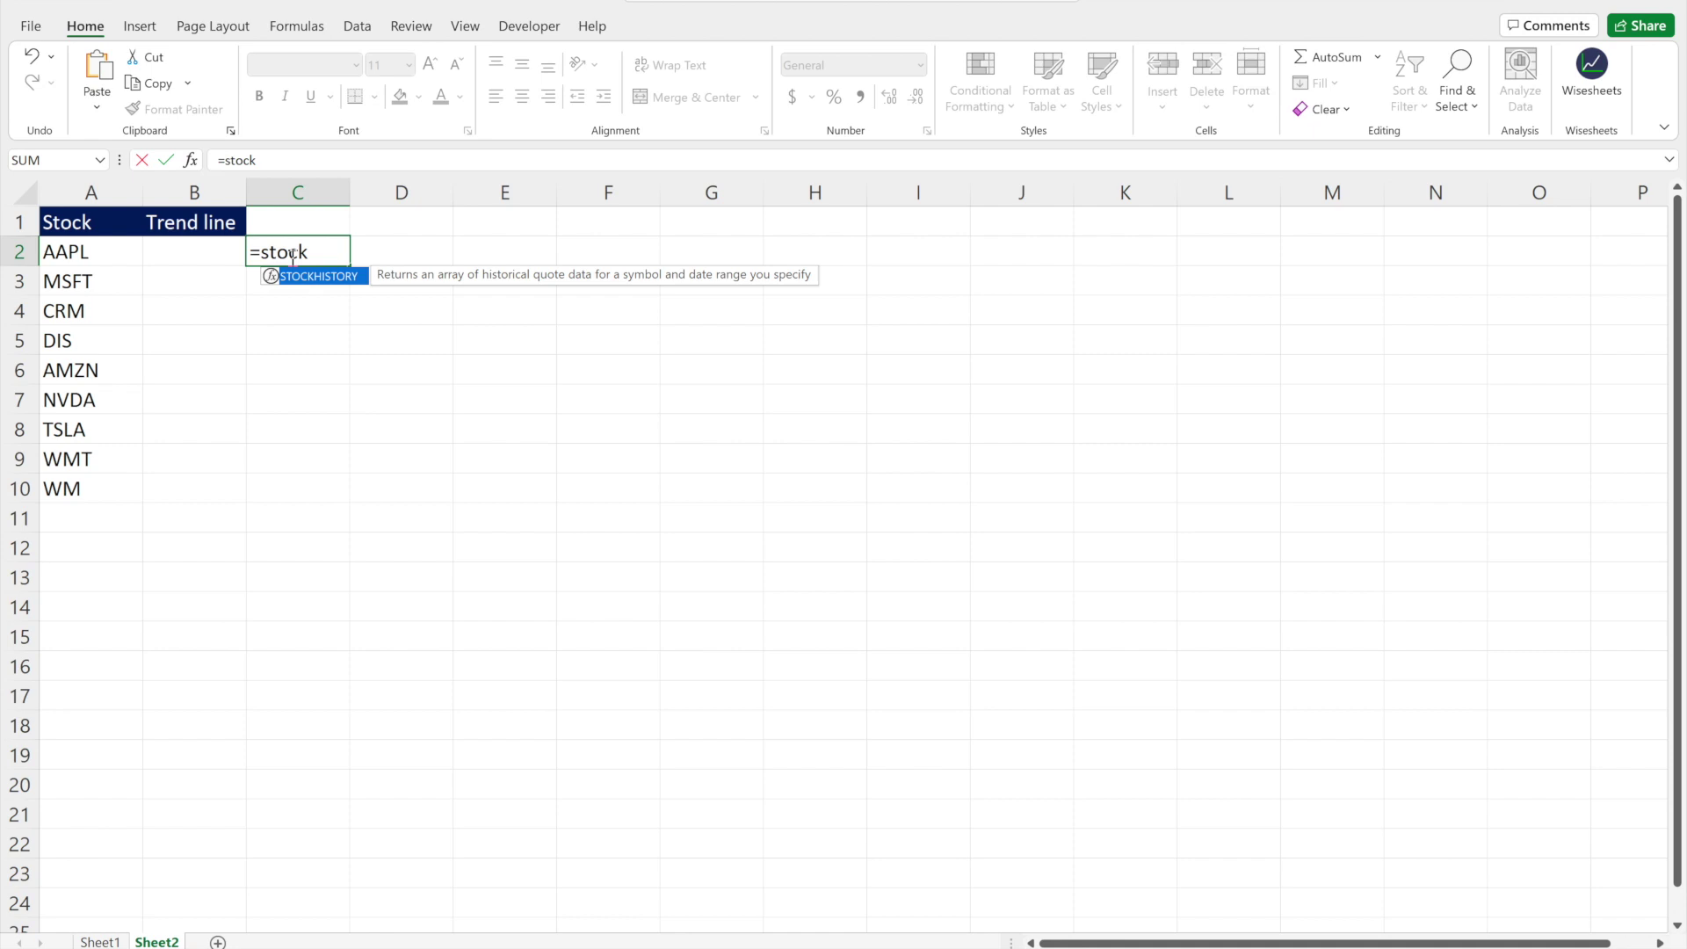
{"action": "key", "text": "Tab"}
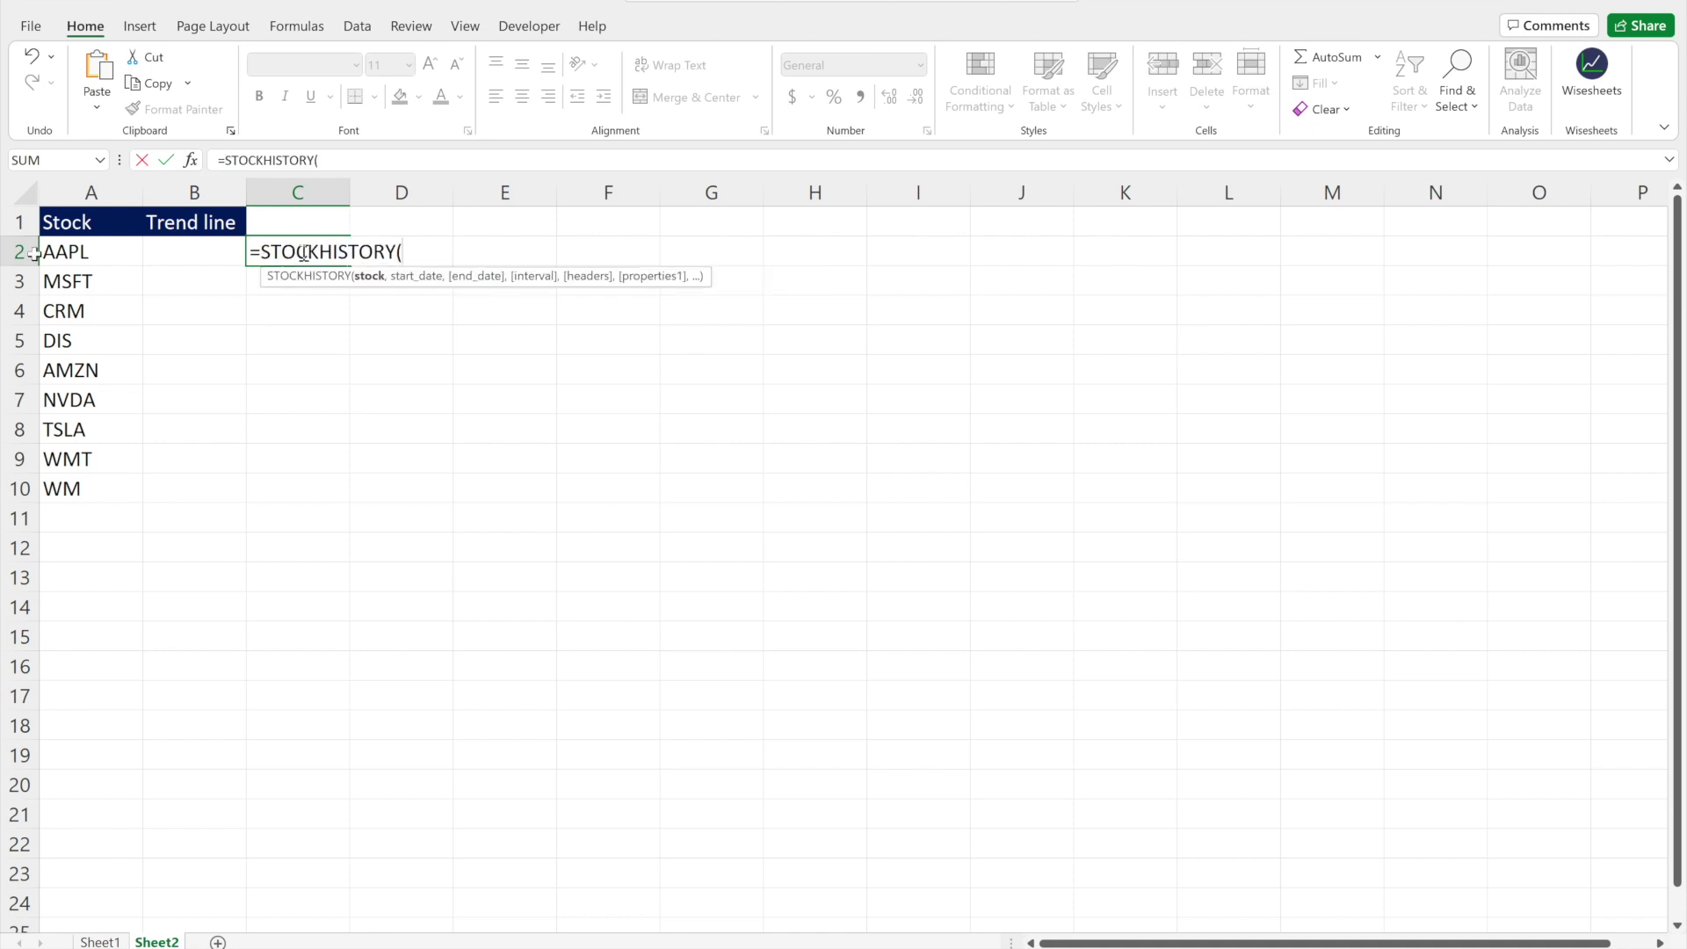
{"action": "left_click", "coordinate": [73, 252]}
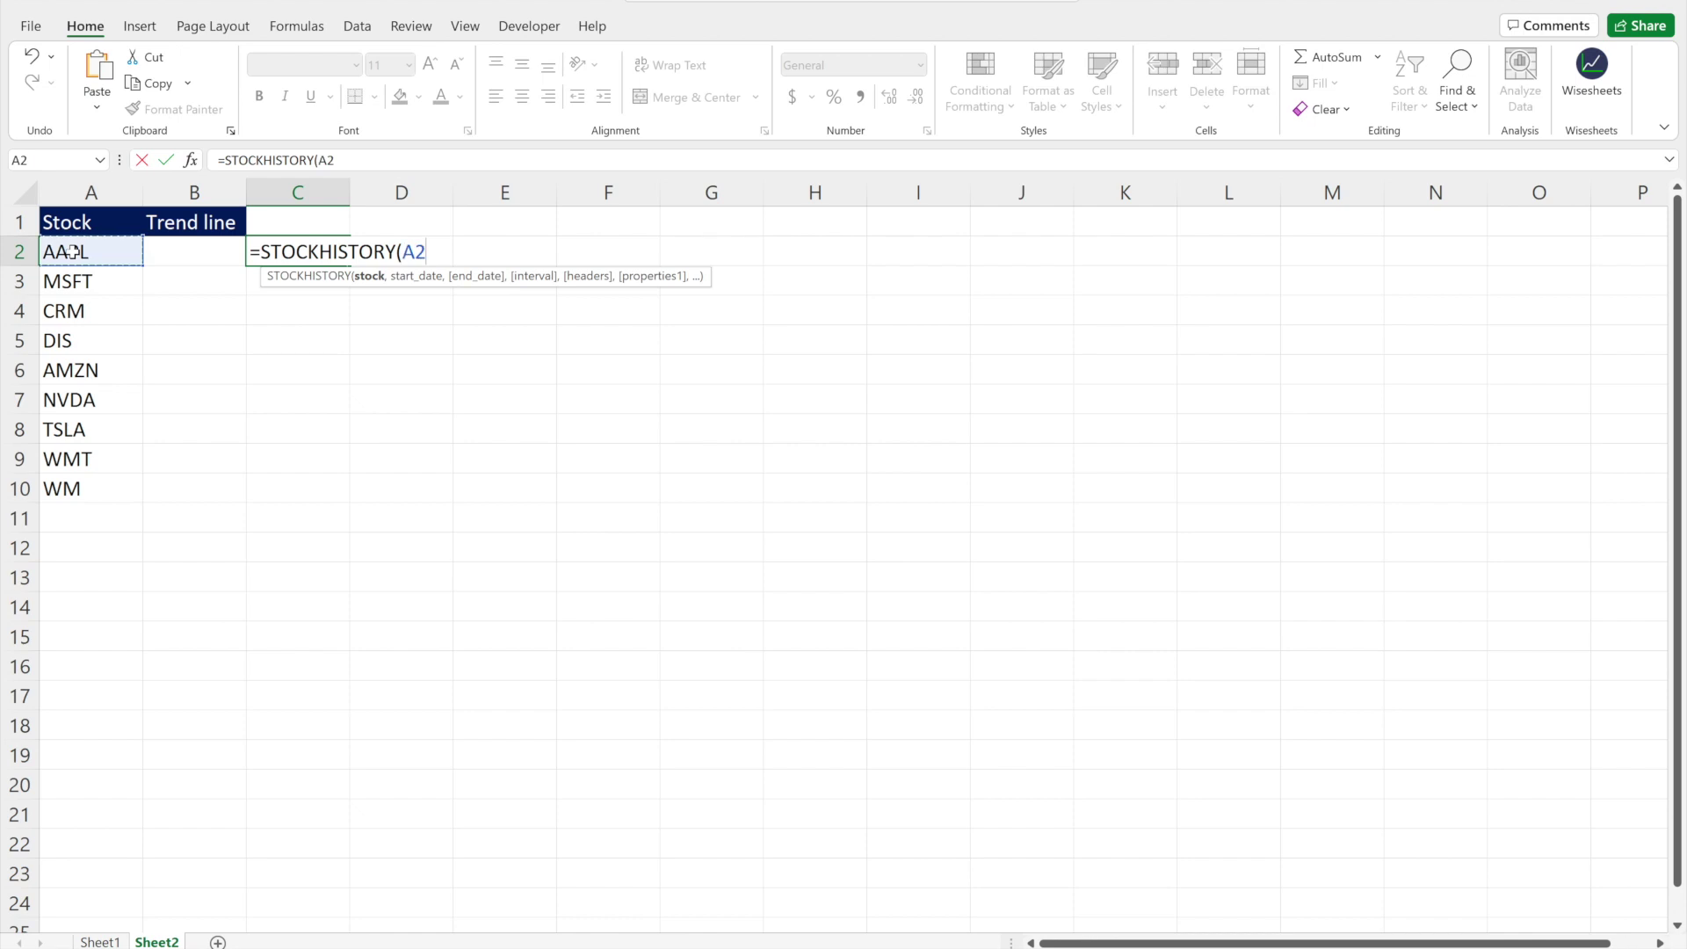
{"action": "type", "text": ","}
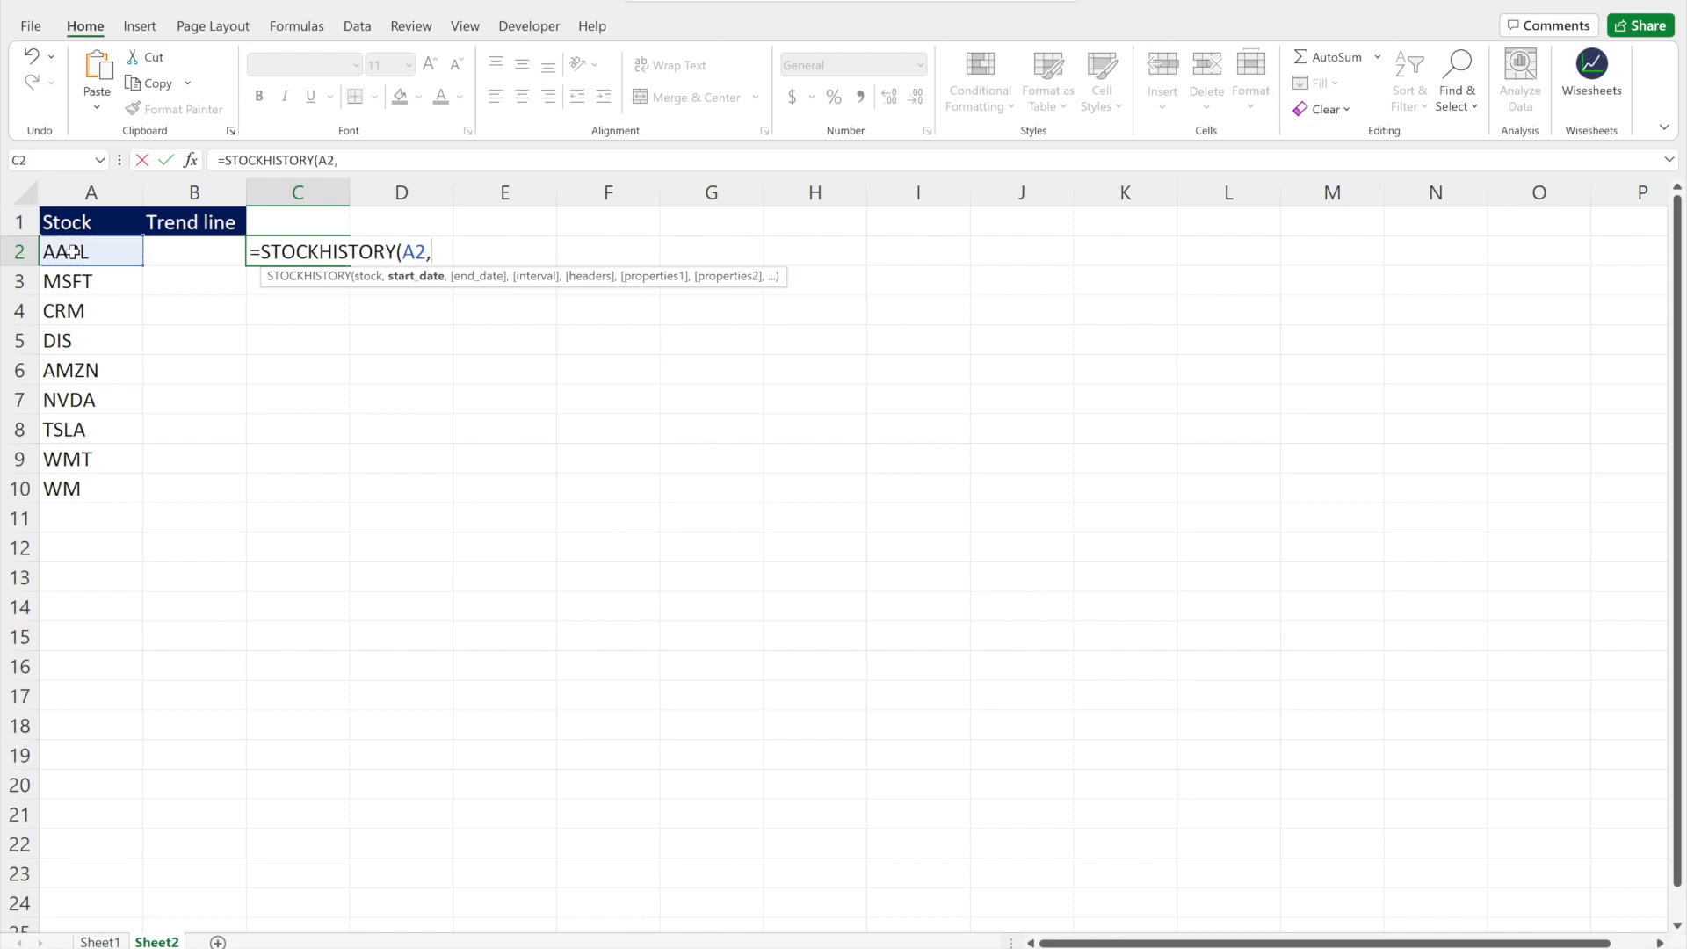
Set the formula's start date to TODAY()-30 and its end date to TODAY()
{"action": "type", "text": "=today"}
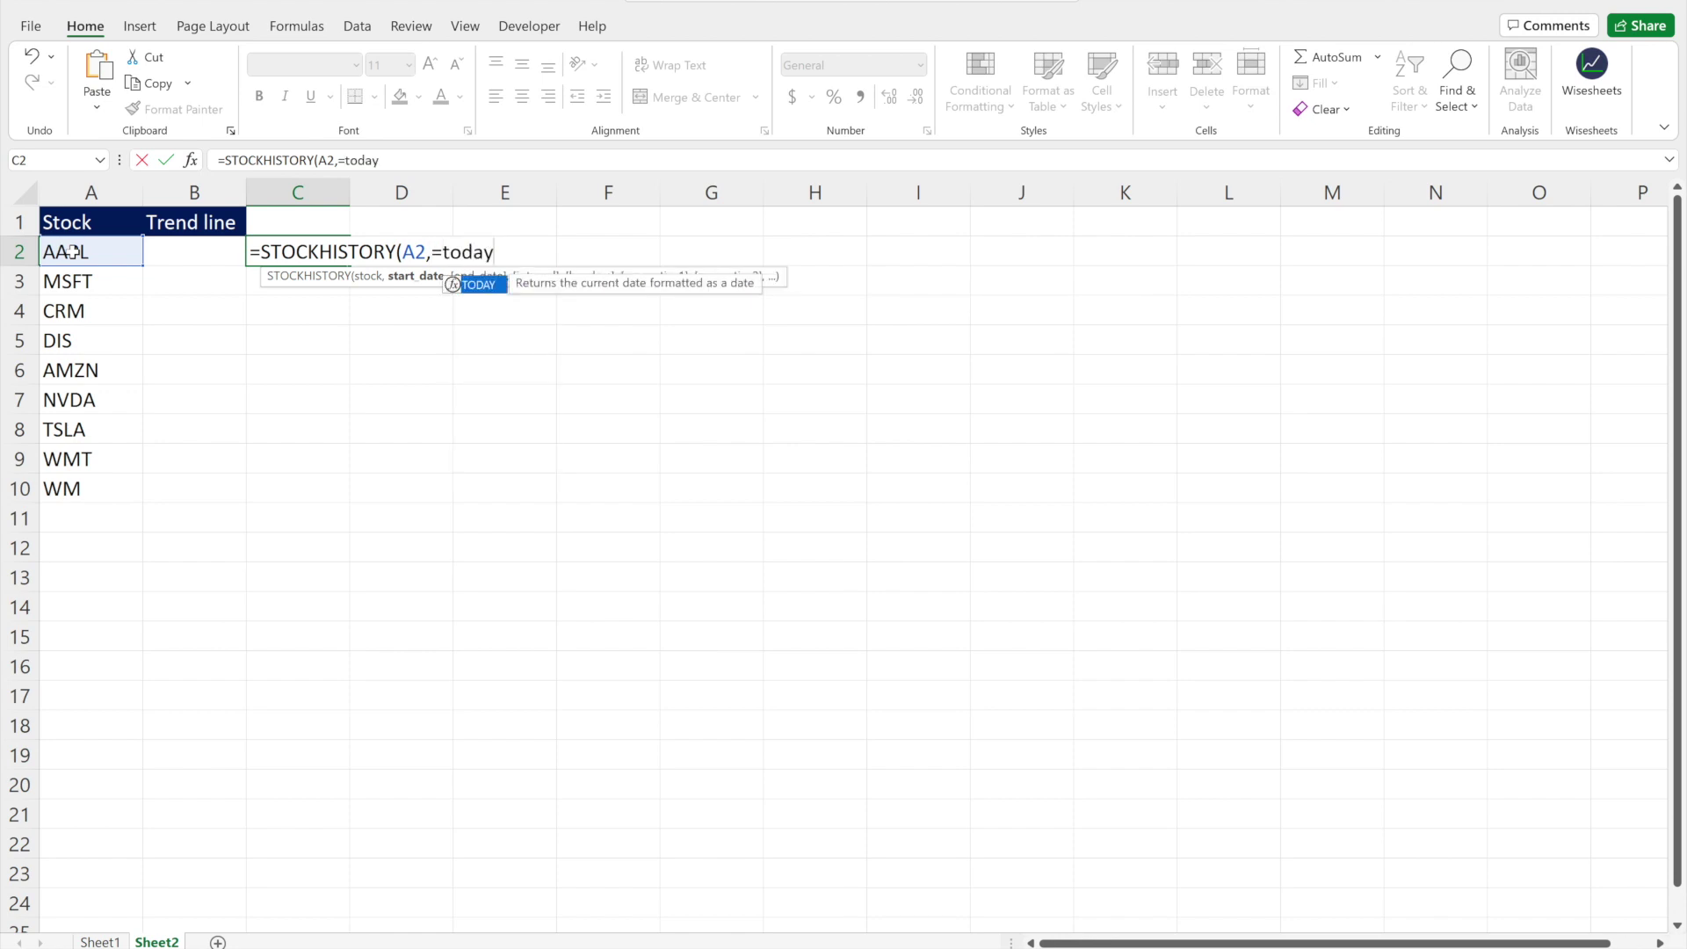
{"action": "key", "text": "Tab"}
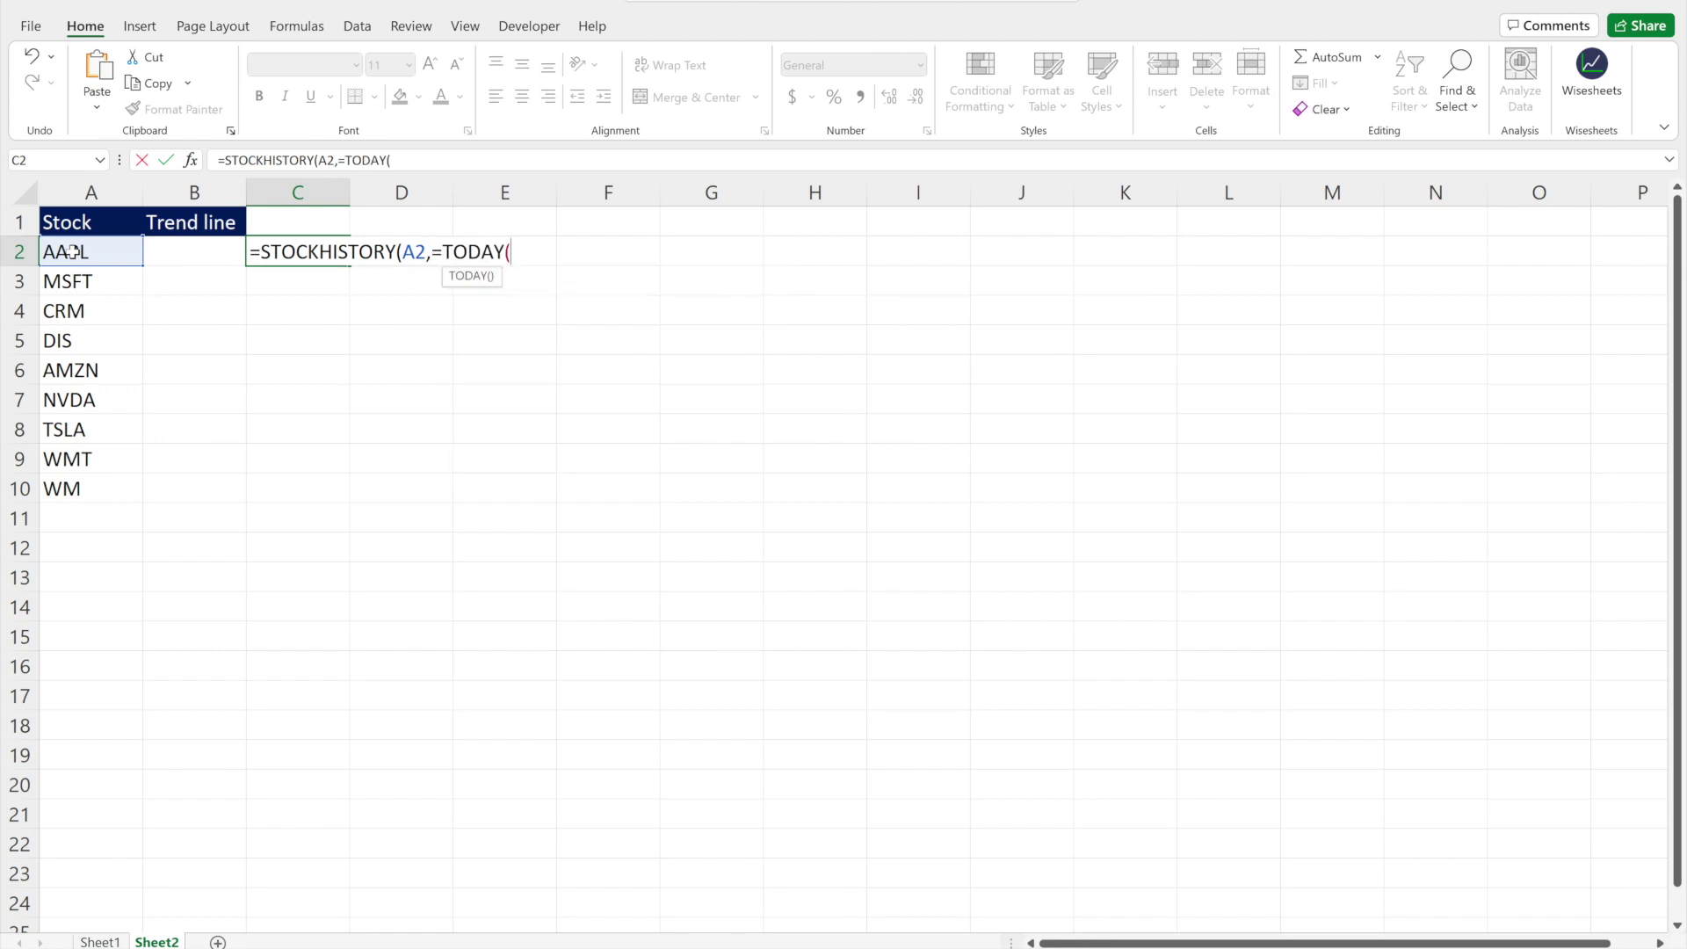
{"action": "type", "text": ")"}
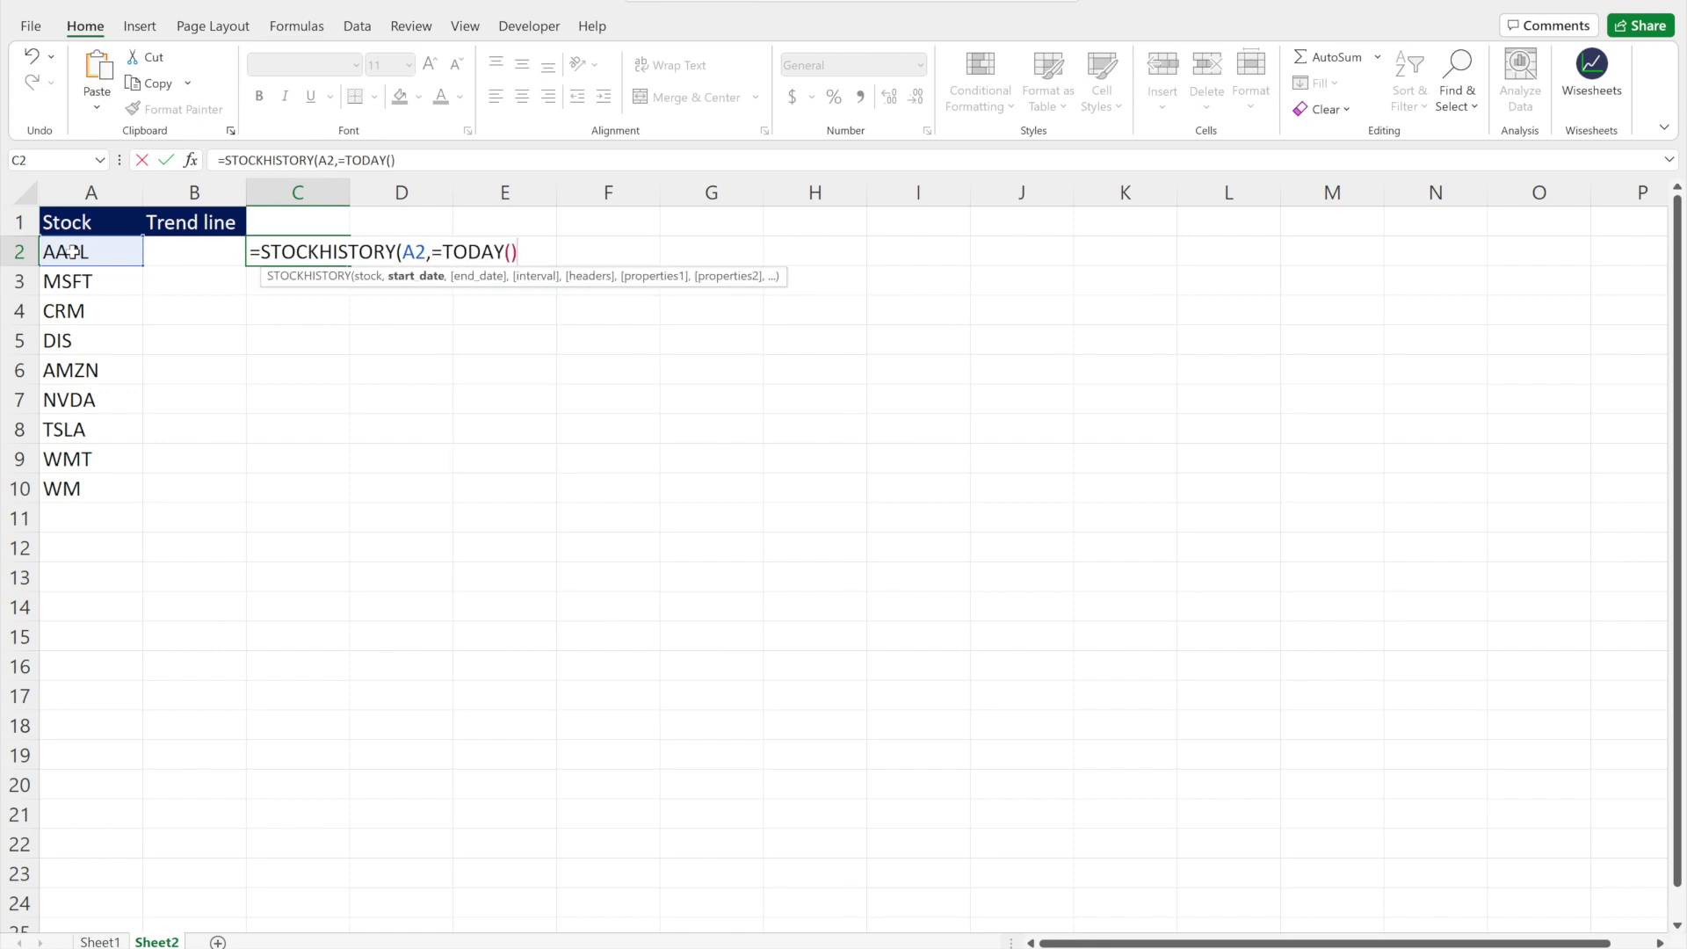
{"action": "type", "text": "-30,"}
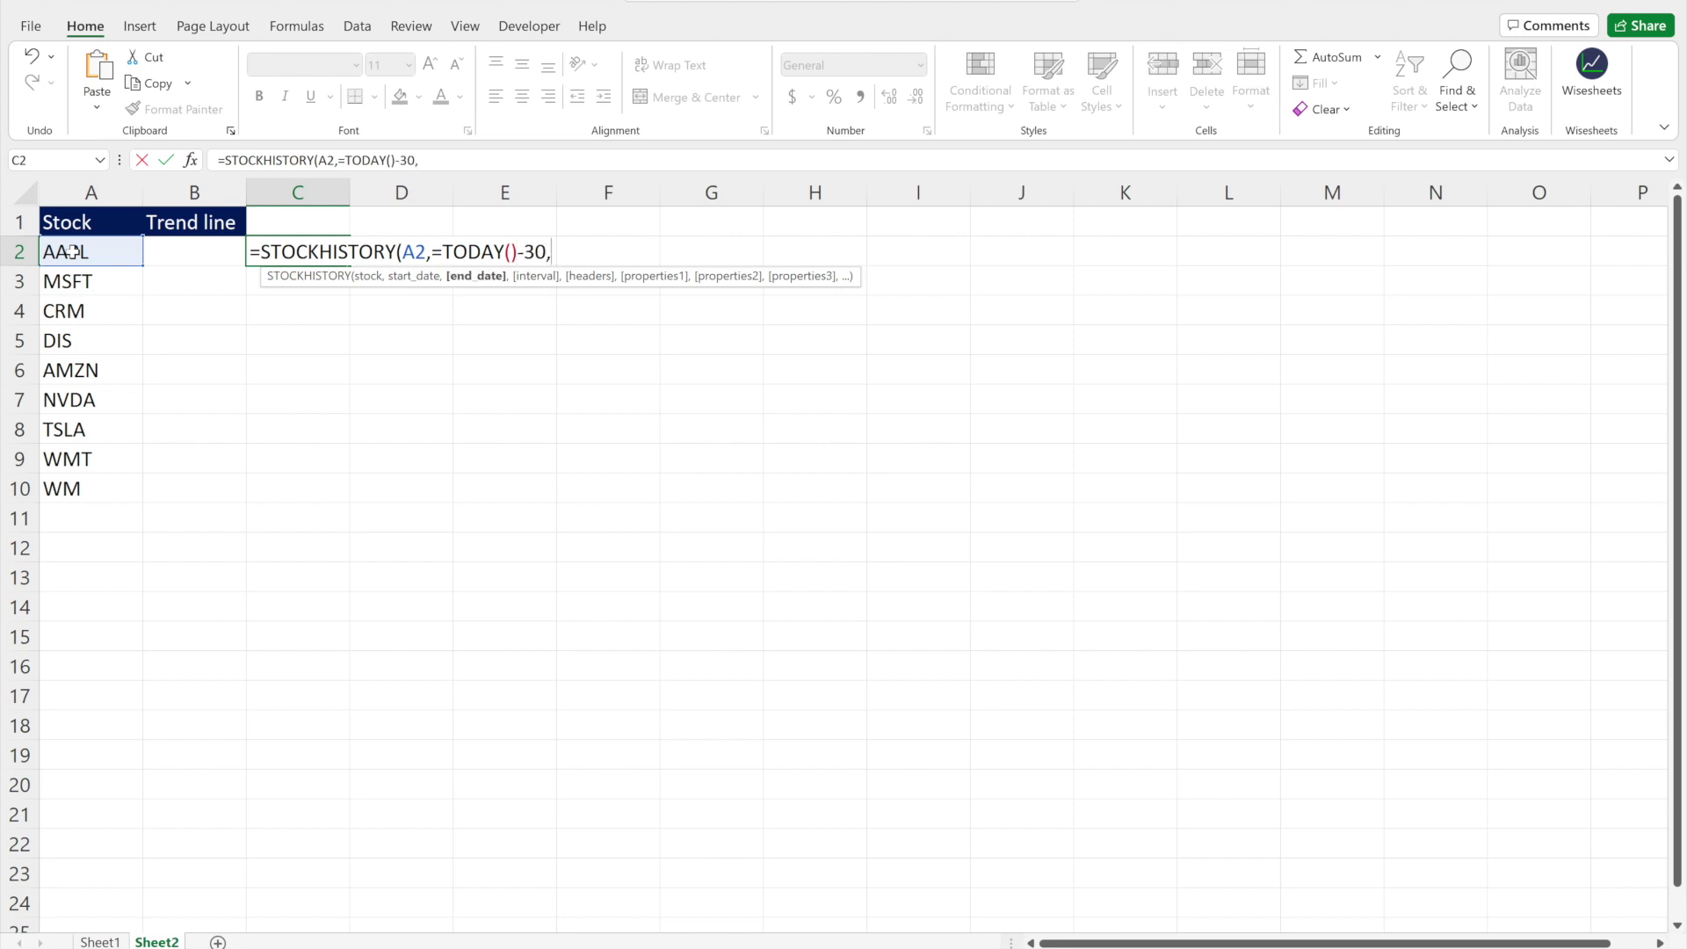
{"action": "type", "text": "=t"}
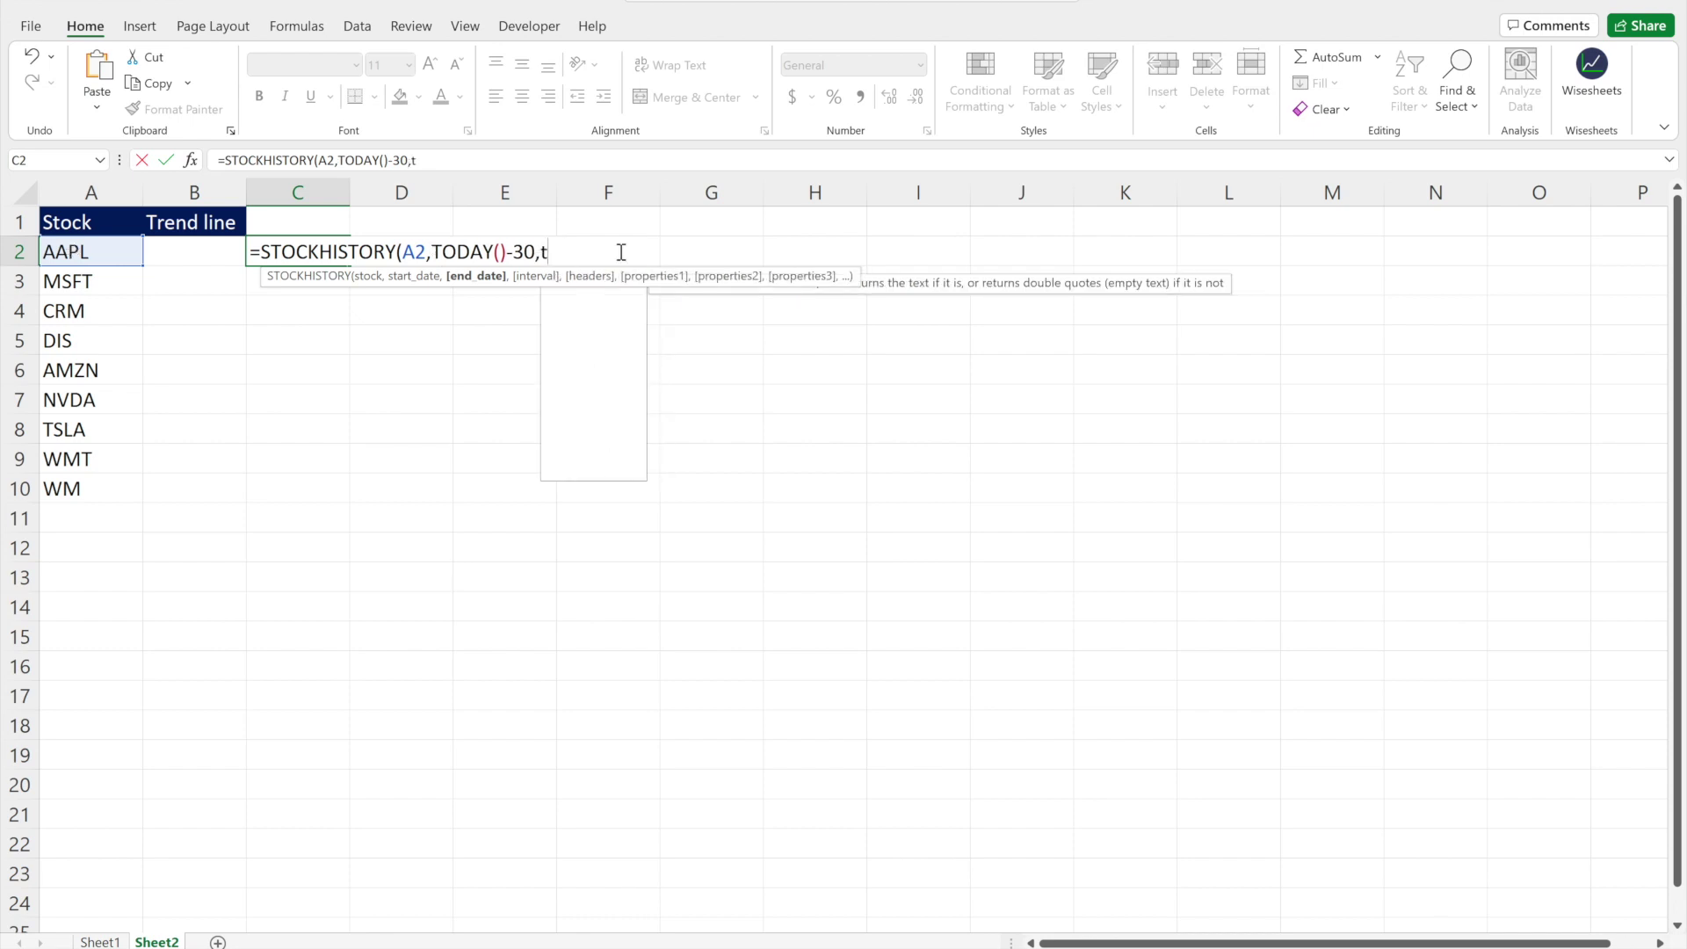
{"action": "type", "text": "oday"}
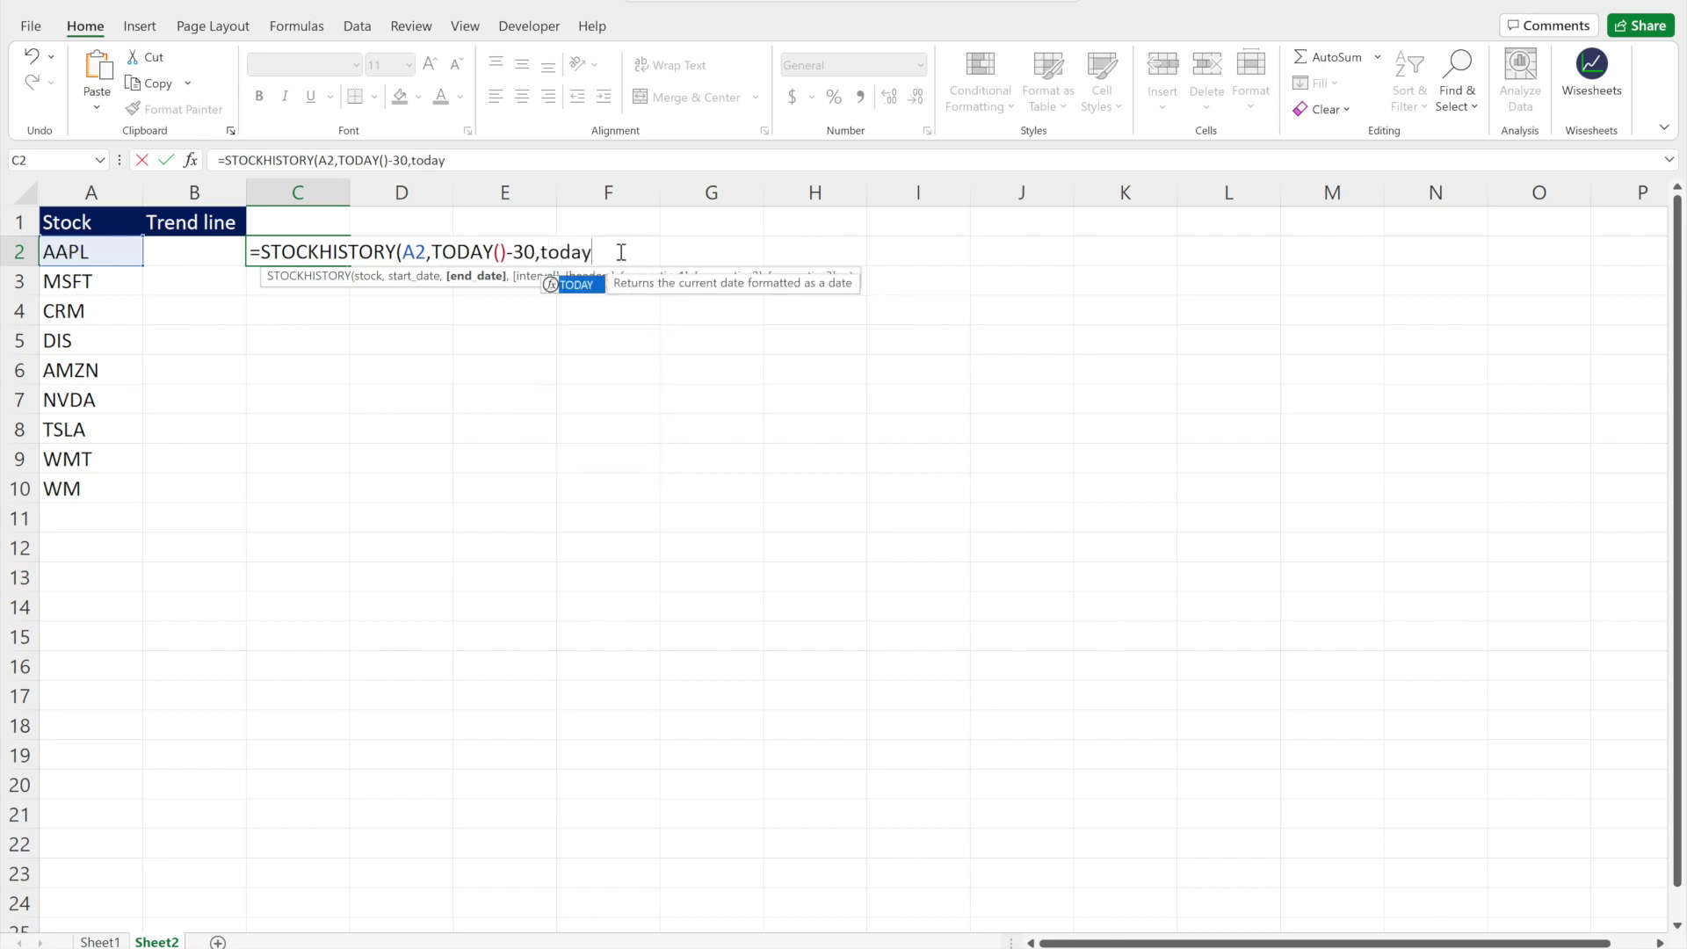
{"action": "key", "text": "Tab"}
{"action": "type", "text": "),"}
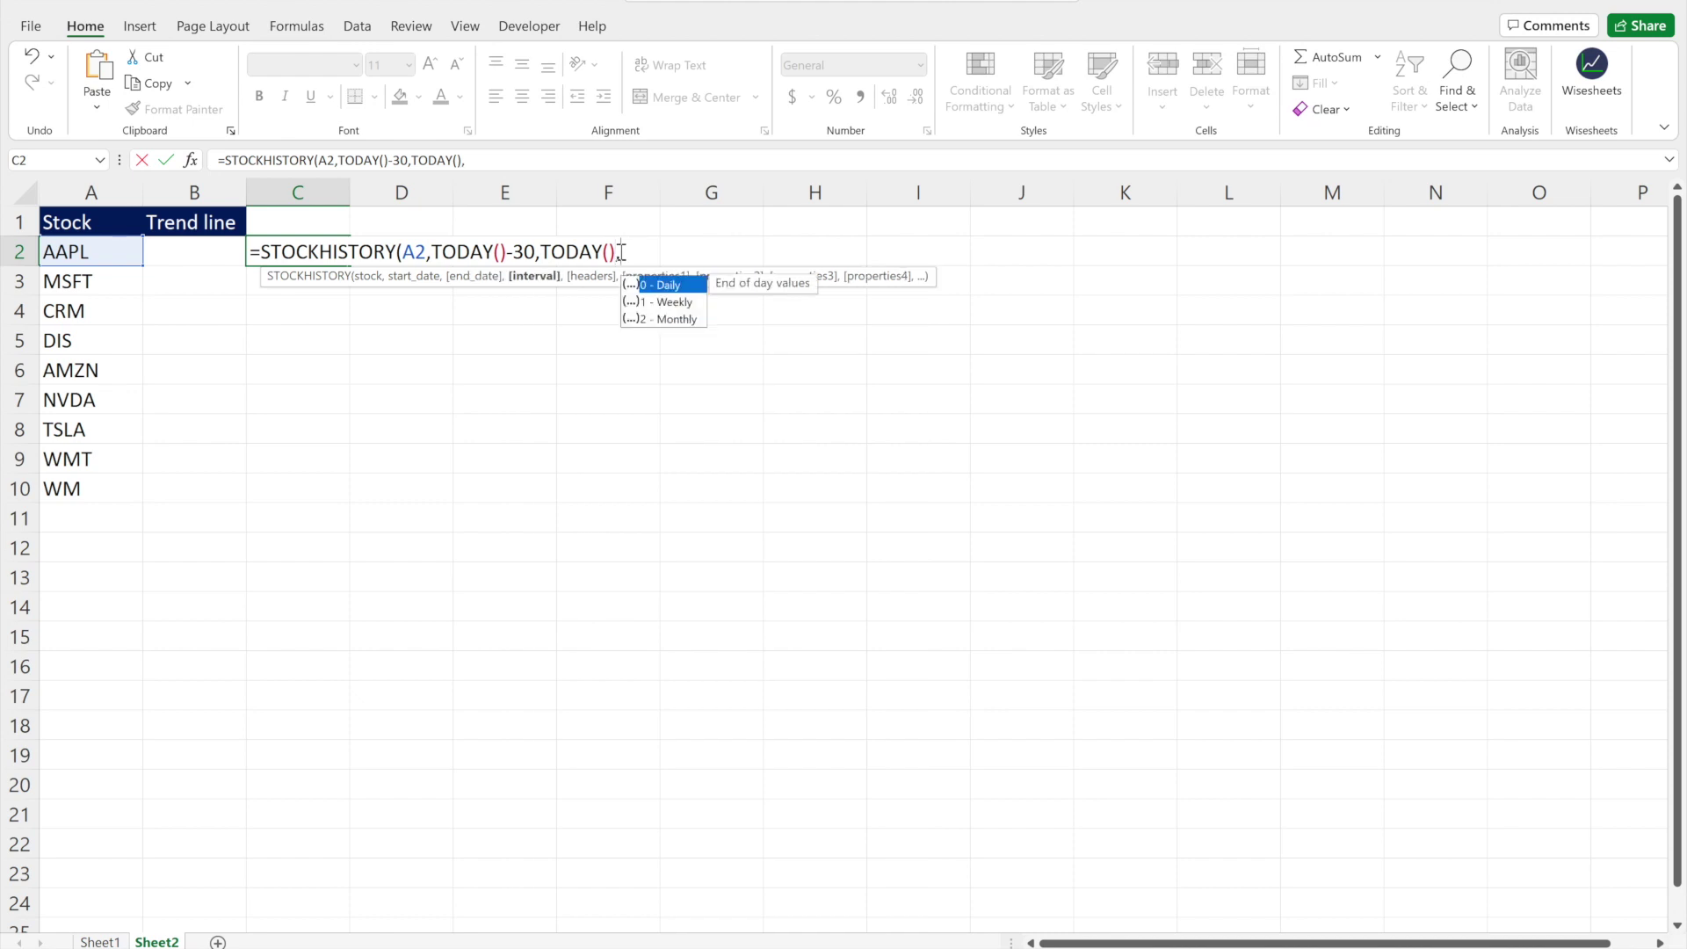
Complete the C2 formula with daily interval 0, header option 1 and the closing price property 1
{"action": "type", "text": "0"}
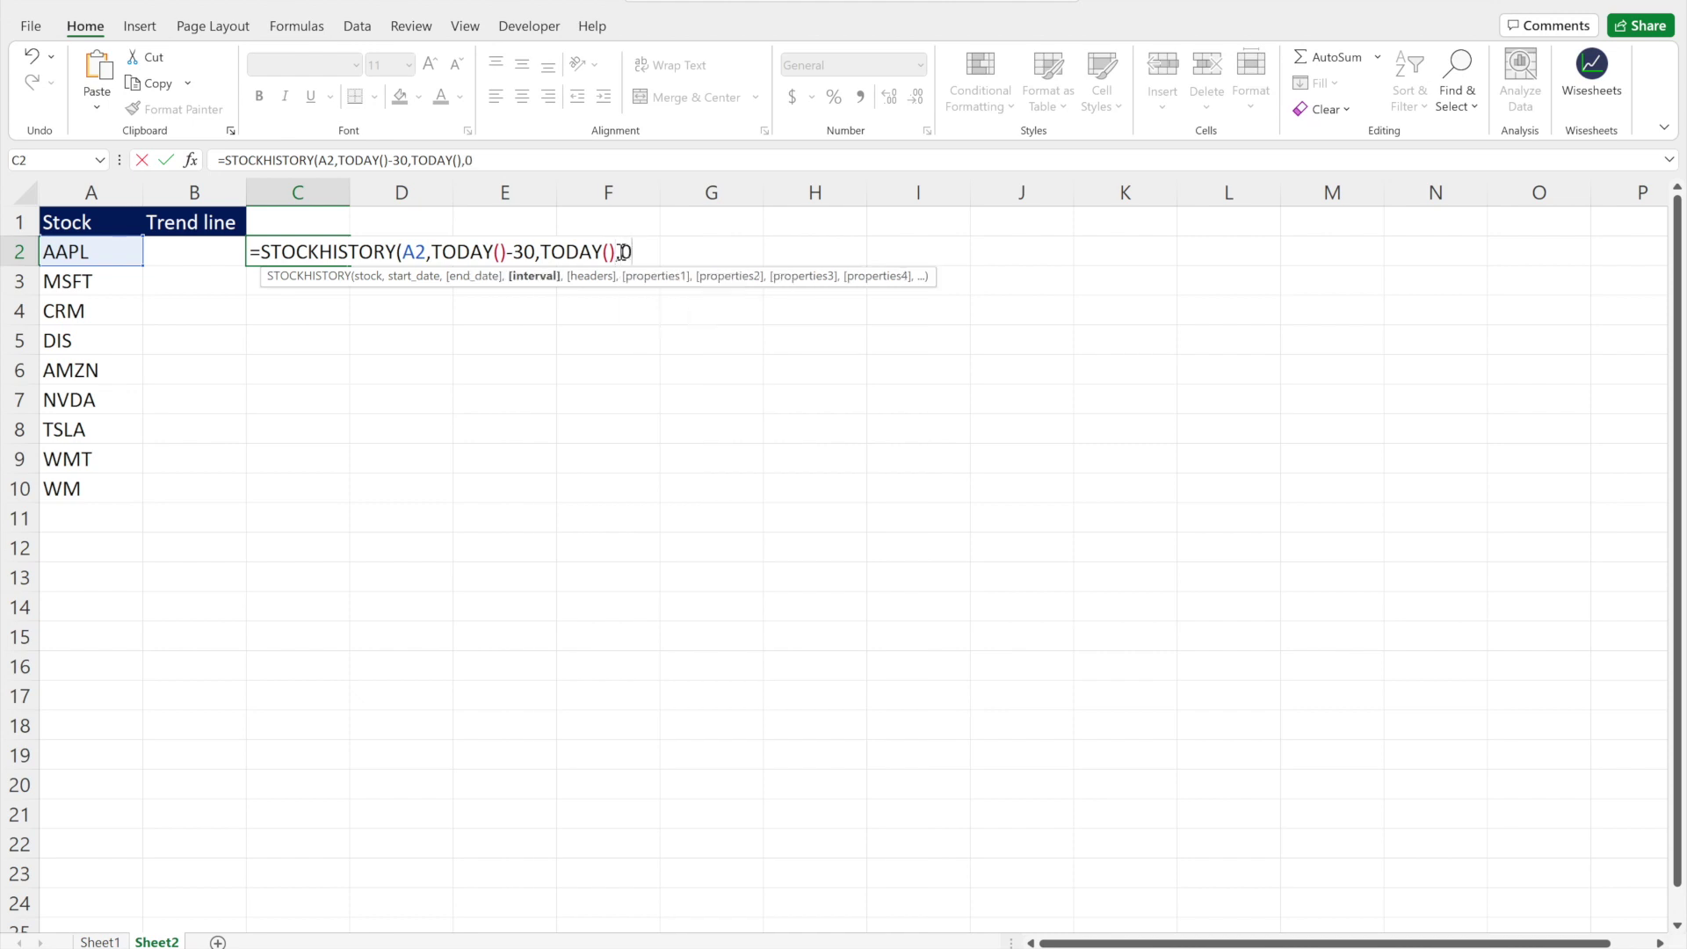
{"action": "type", "text": ","}
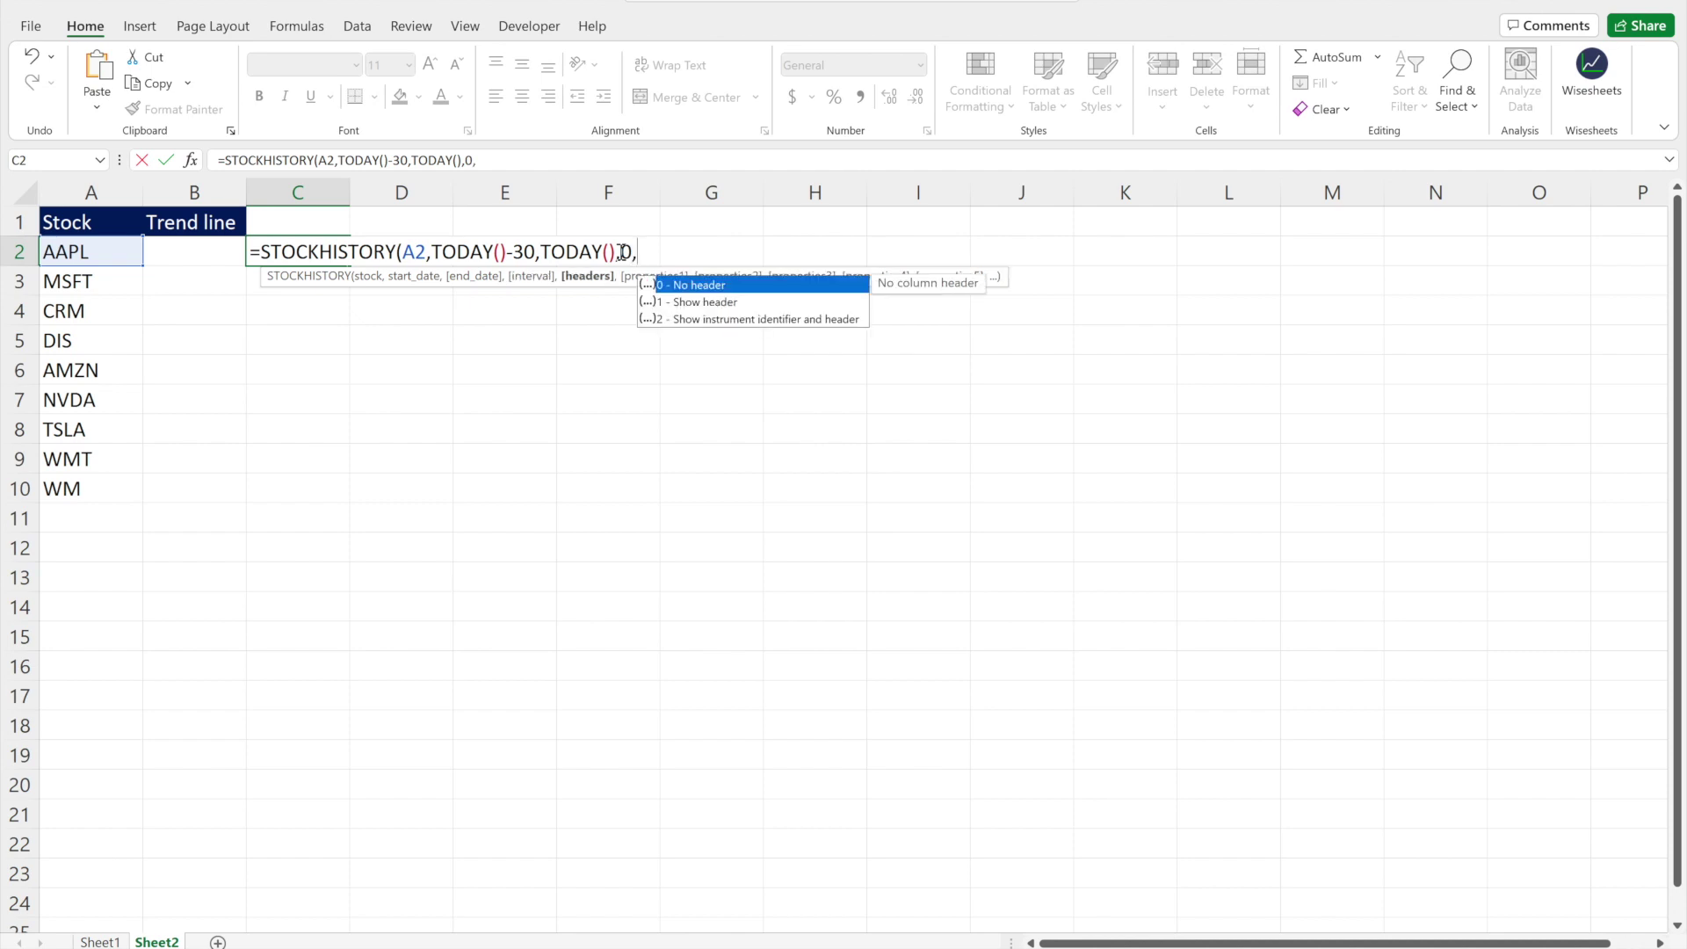
{"action": "key", "text": "Down"}
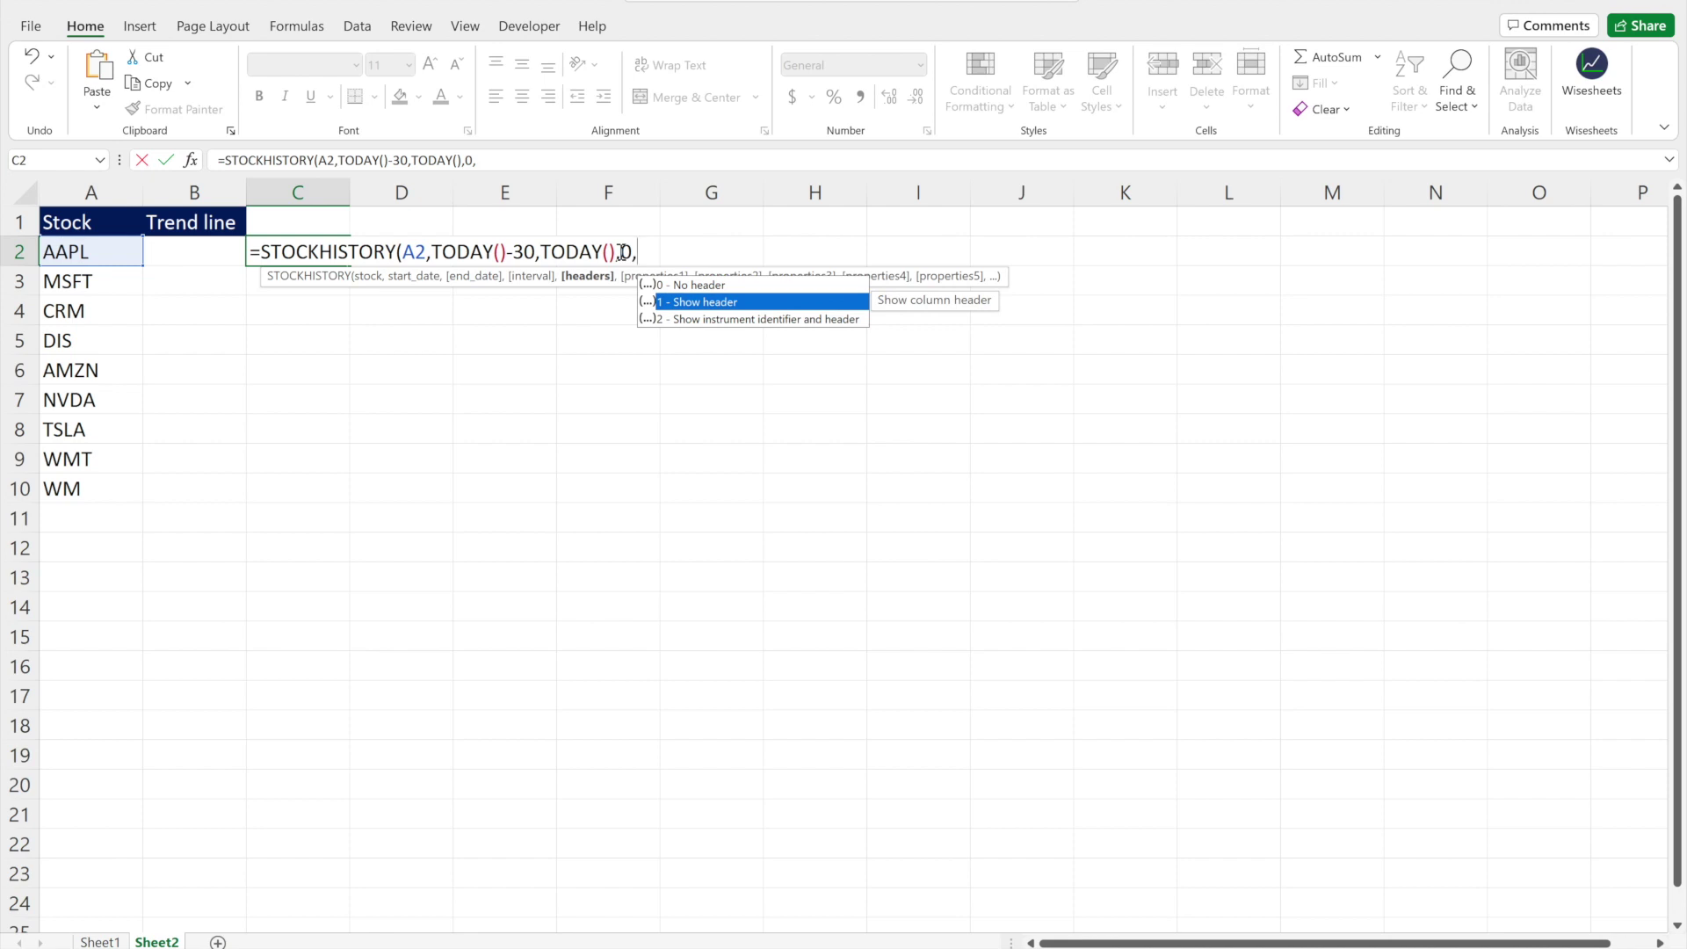
{"action": "type", "text": "1,"}
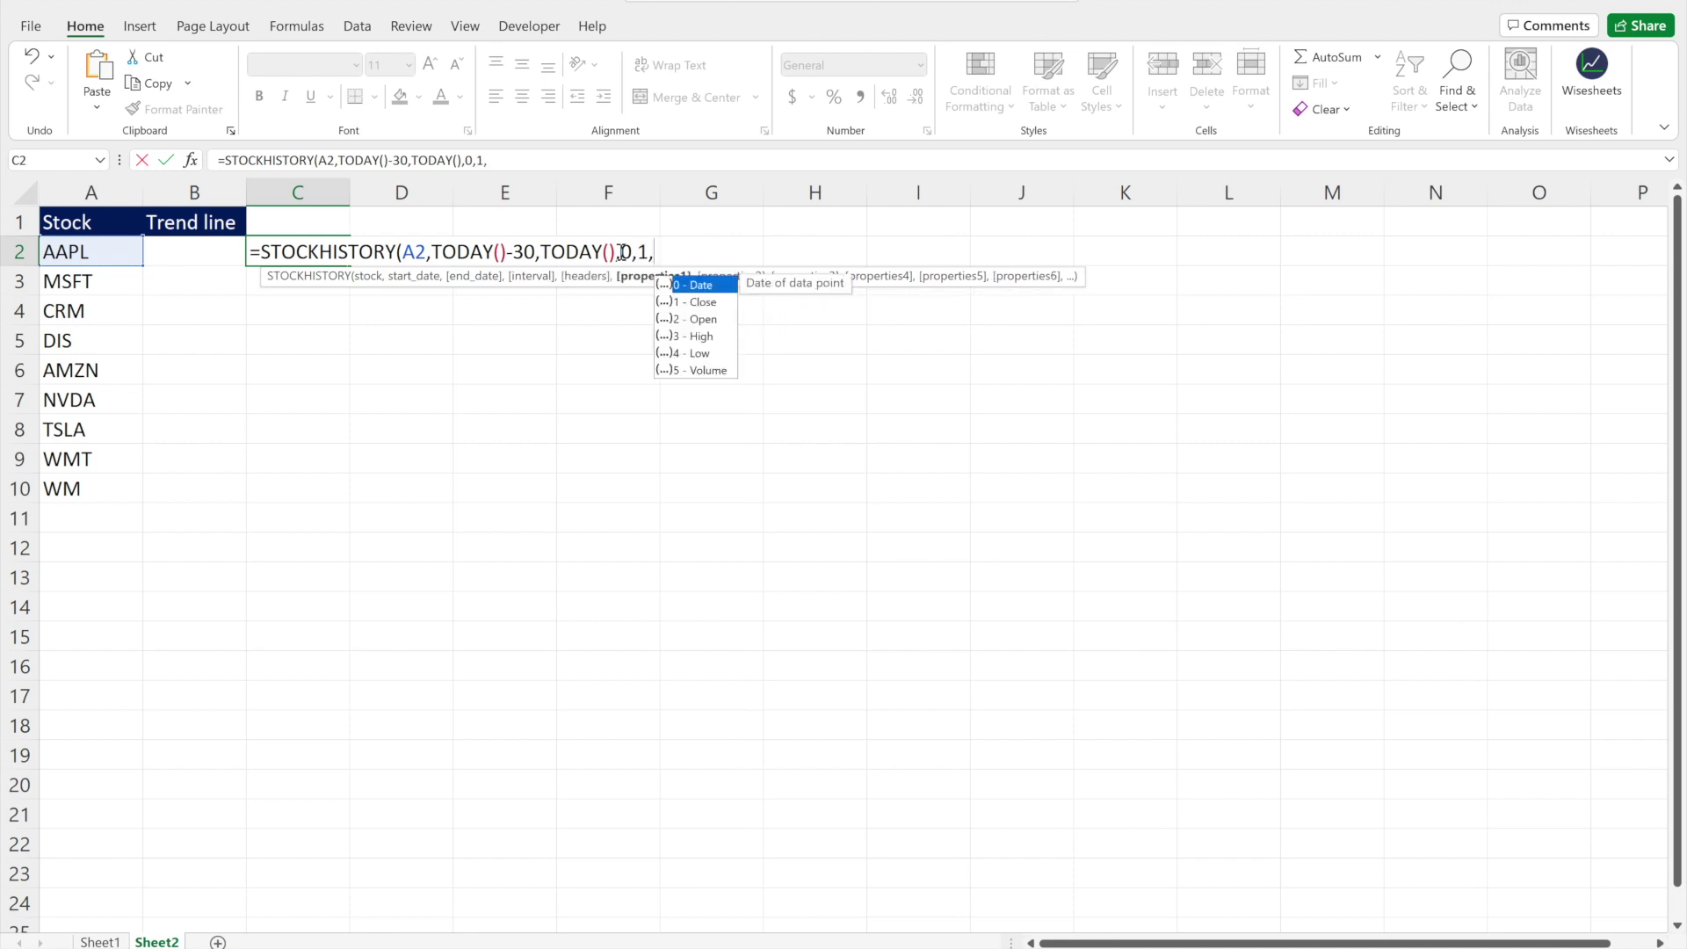
{"action": "key", "text": "Down"}
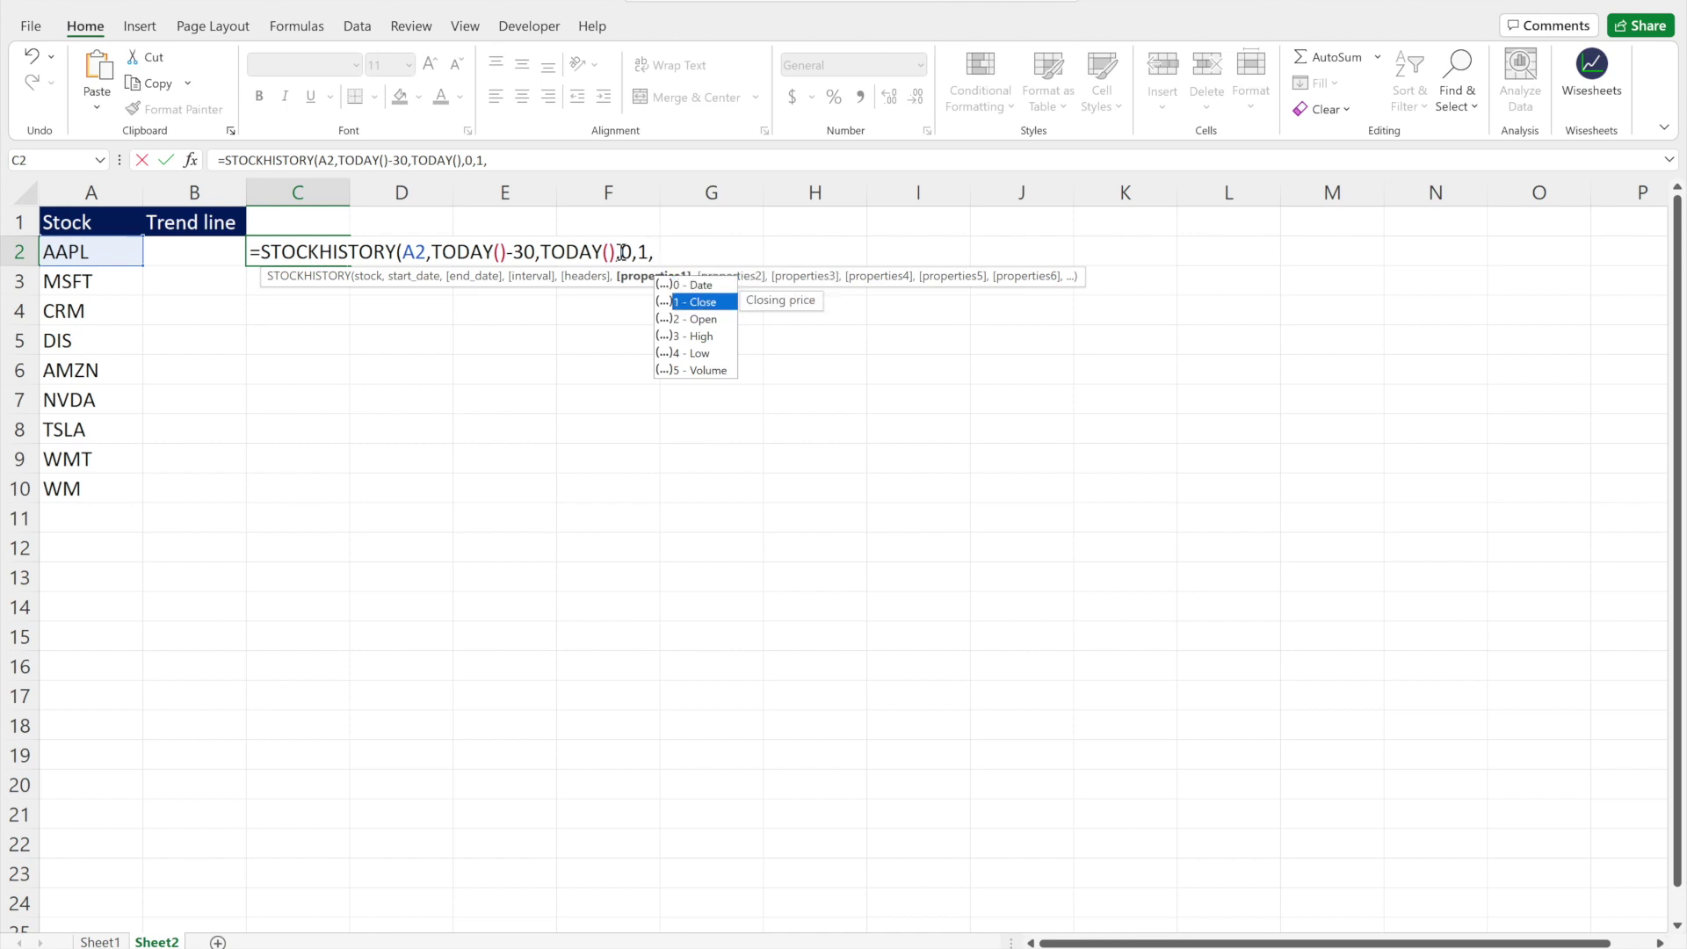
{"action": "key", "text": "Tab"}
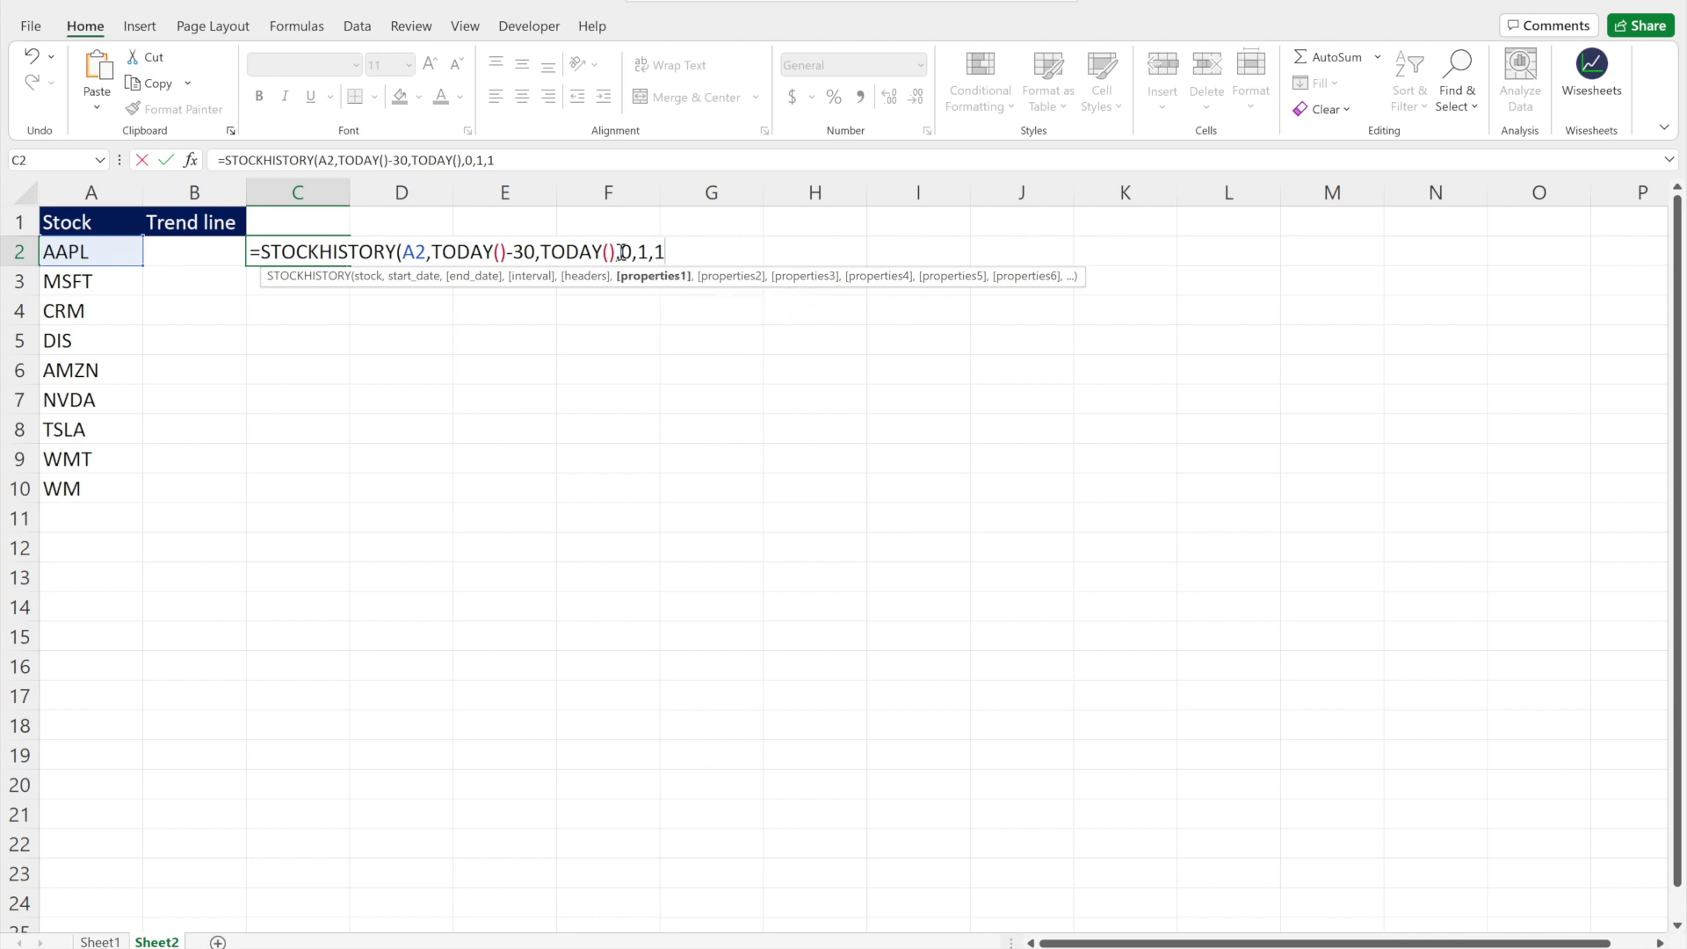
{"action": "type", "text": ")"}
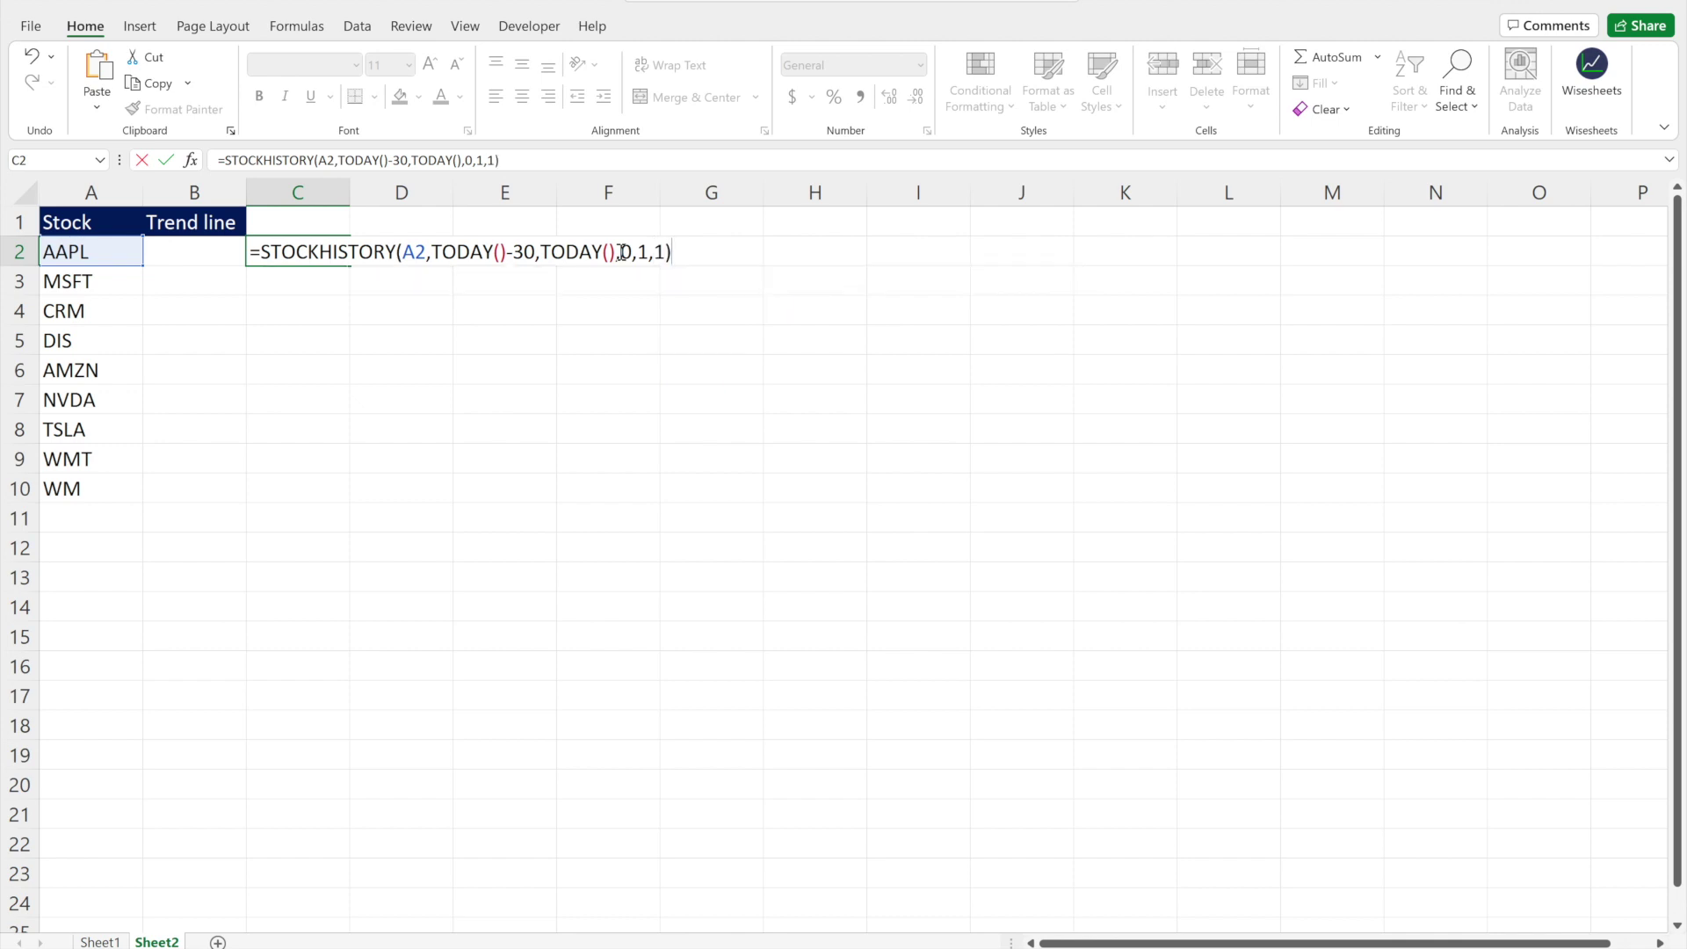
{"action": "key", "text": "Return"}
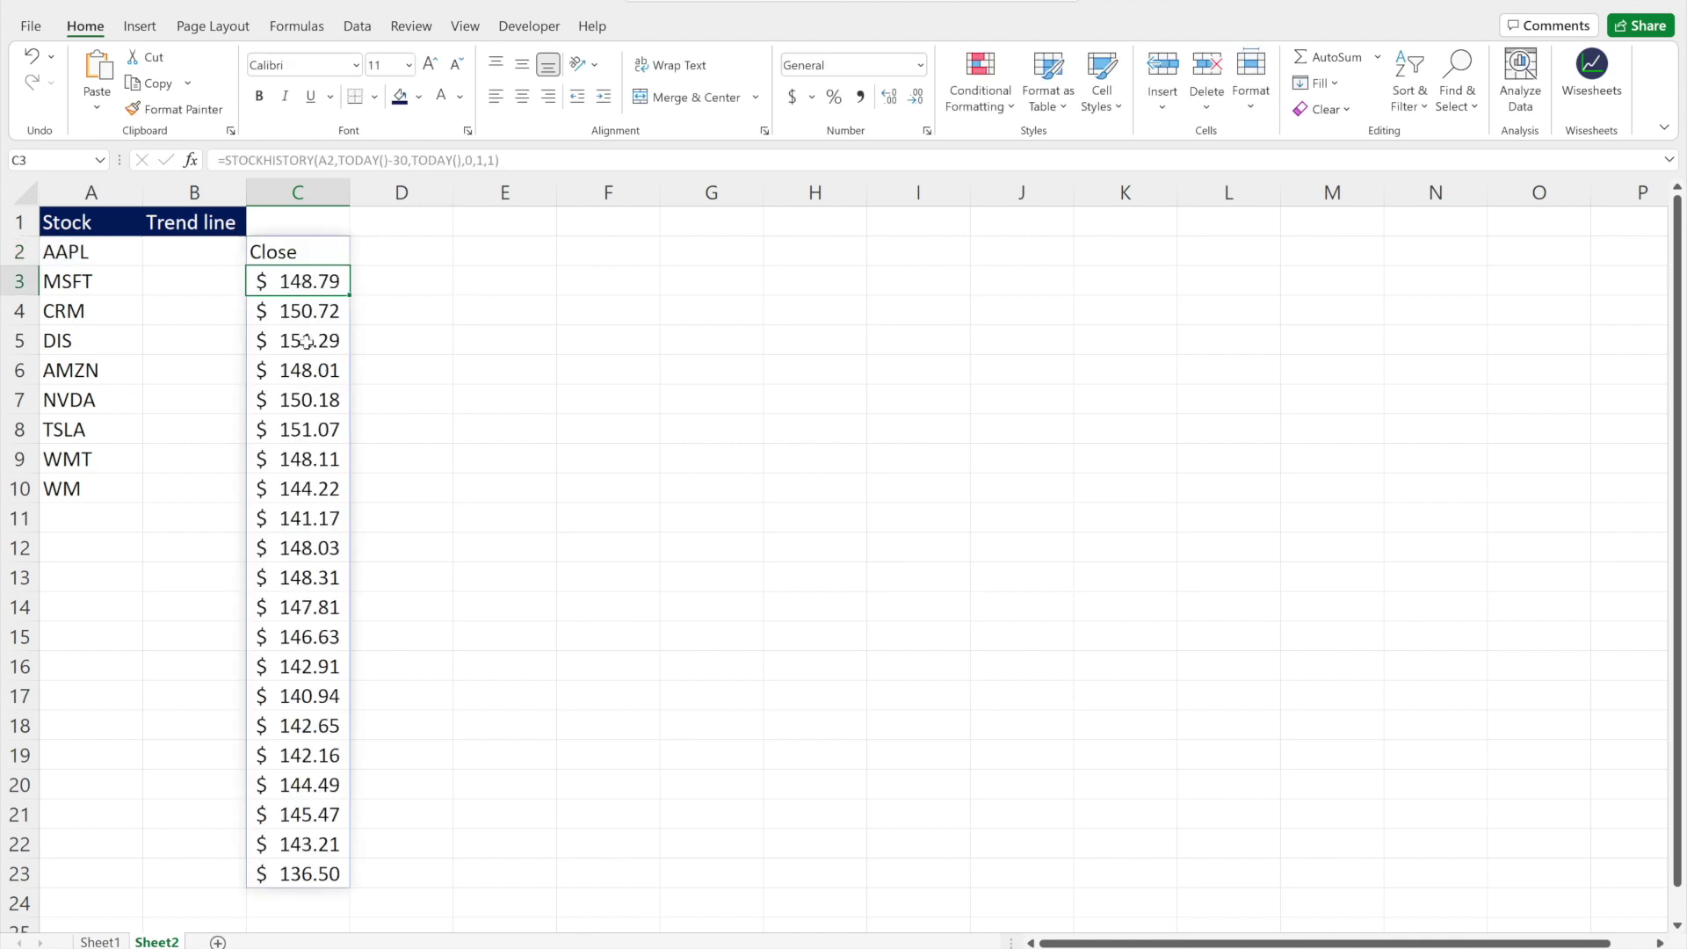
Examine the closing prices returned below the Close header by selecting C3 through C23
{"action": "key", "text": "shift+Down"}
{"action": "key", "text": "shift+Down"}
{"action": "key", "text": "shift+Down"}
{"action": "key", "text": "shift+Down"}
{"action": "key", "text": "shift+Down"}
{"action": "key", "text": "shift+Down"}
{"action": "key", "text": "shift+Down"}
{"action": "key", "text": "shift+Down"}
{"action": "key", "text": "shift+Down"}
{"action": "key", "text": "shift+Down"}
{"action": "key", "text": "shift+Down"}
{"action": "key", "text": "shift+Down"}
{"action": "key", "text": "shift+Down"}
{"action": "key", "text": "shift+Down"}
{"action": "key", "text": "shift+Down"}
{"action": "key", "text": "shift+Down"}
{"action": "key", "text": "shift+Down"}
{"action": "key", "text": "shift+Down"}
{"action": "key", "text": "shift+Down"}
{"action": "key", "text": "shift+Down"}
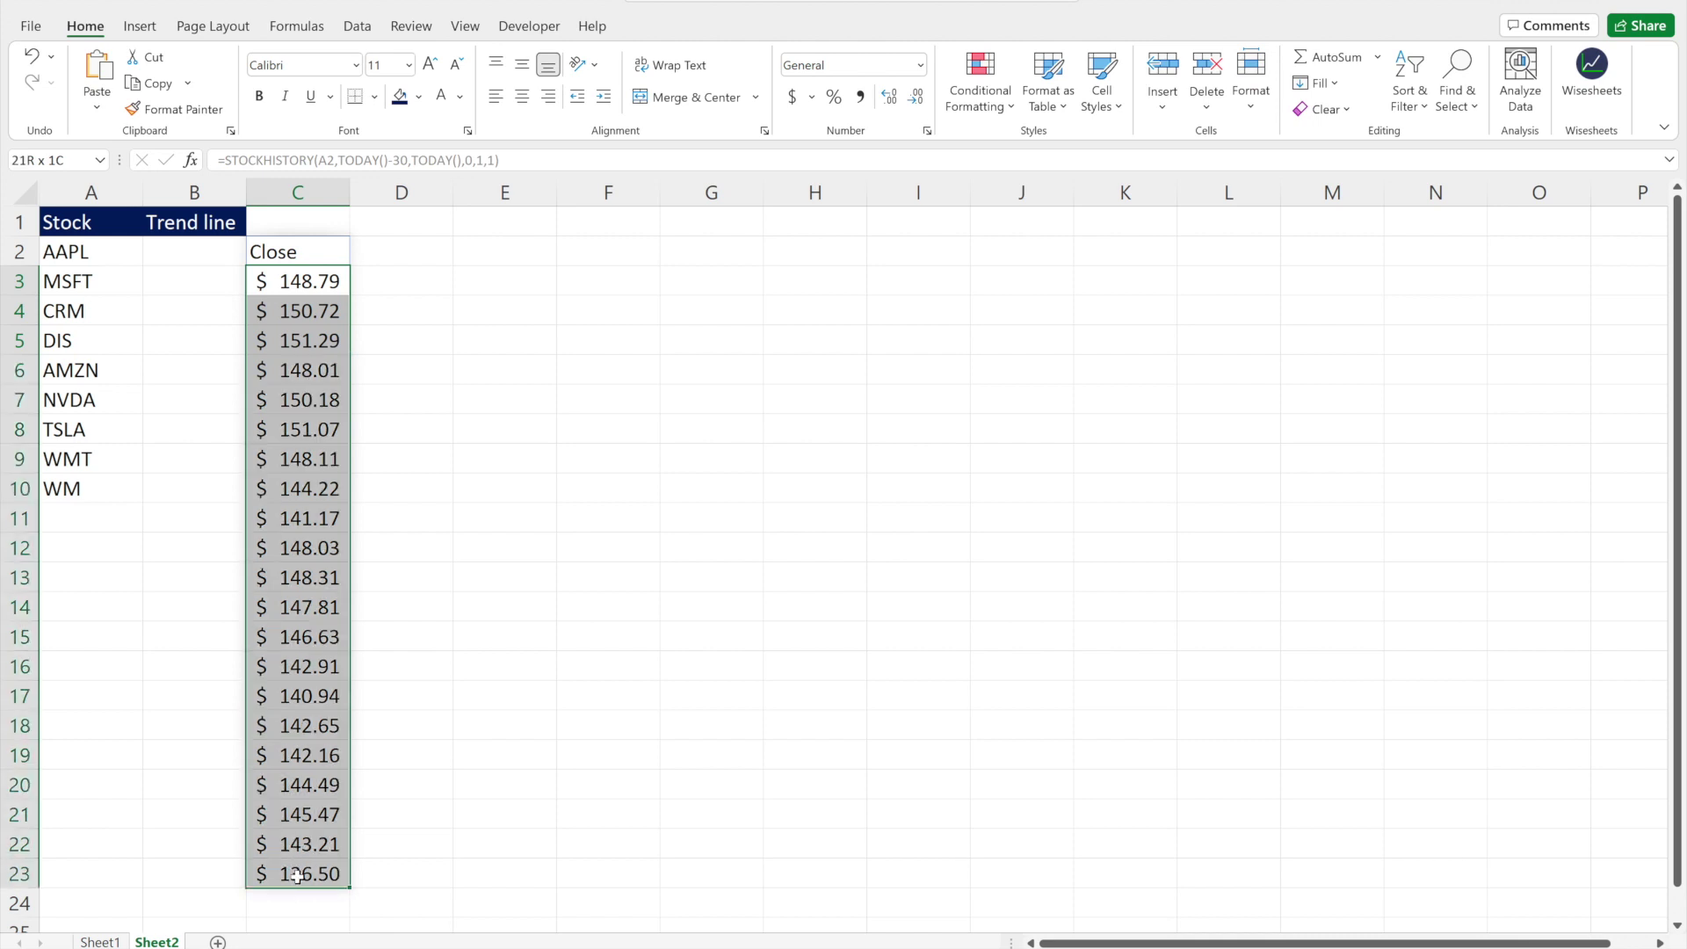
Change the headers argument of the STOCKHISTORY formula in C2 to 0 for no header
{"action": "left_click", "coordinate": [314, 252]}
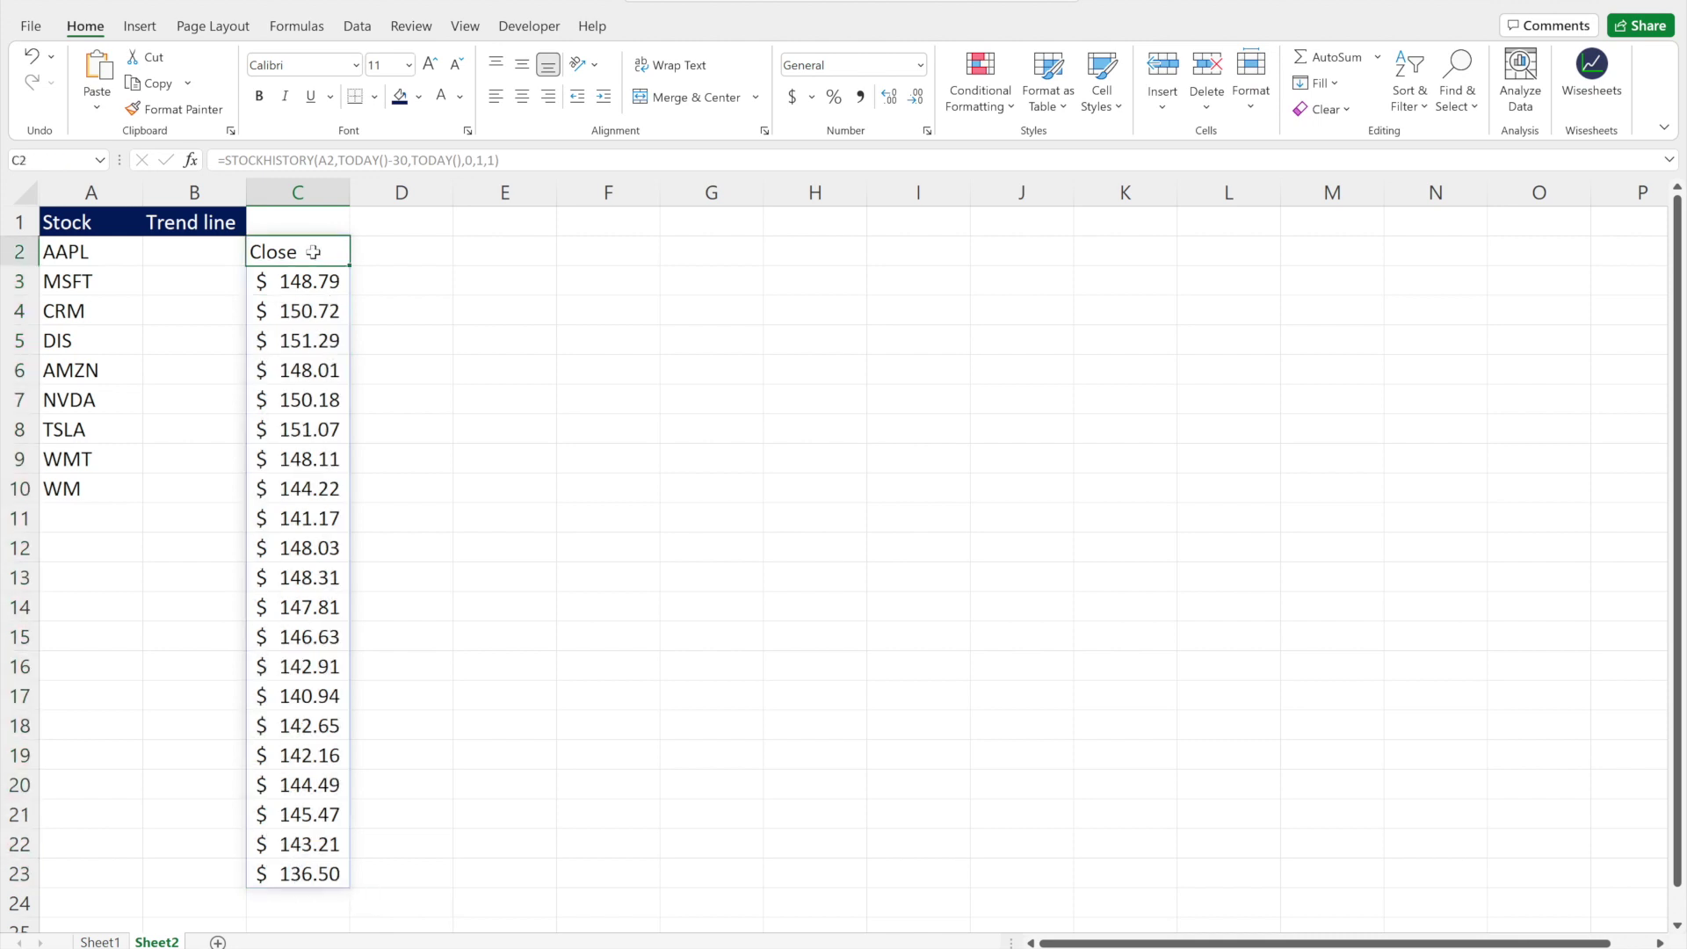
{"action": "left_click", "coordinate": [545, 154]}
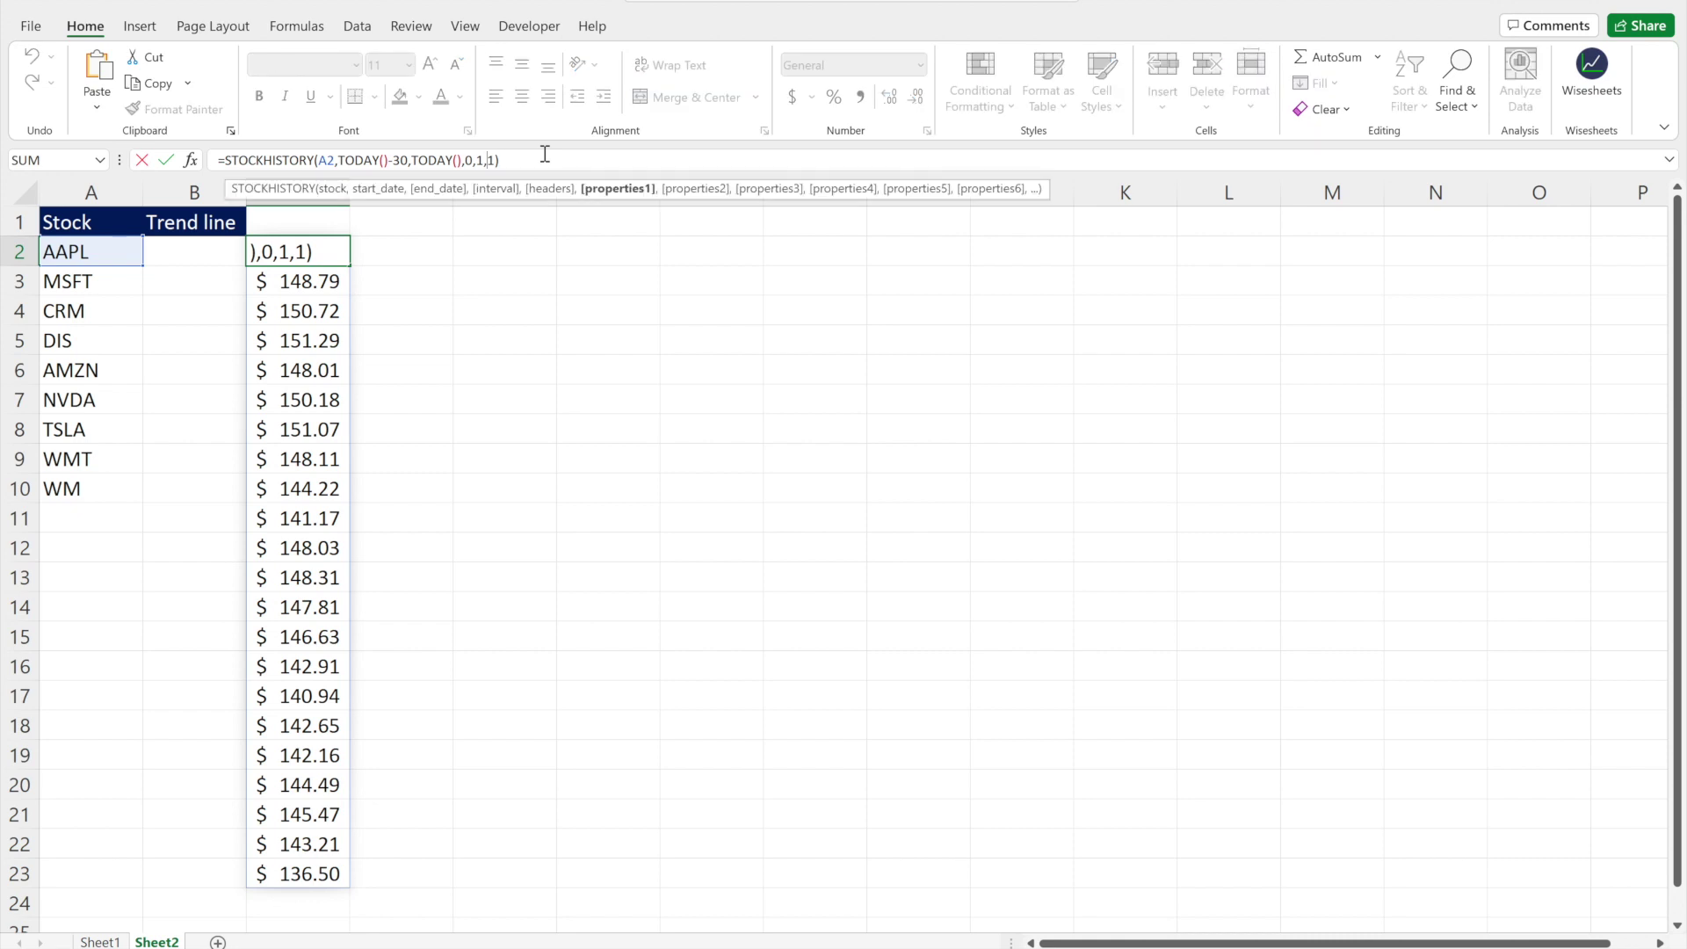
{"action": "key", "text": "Left"}
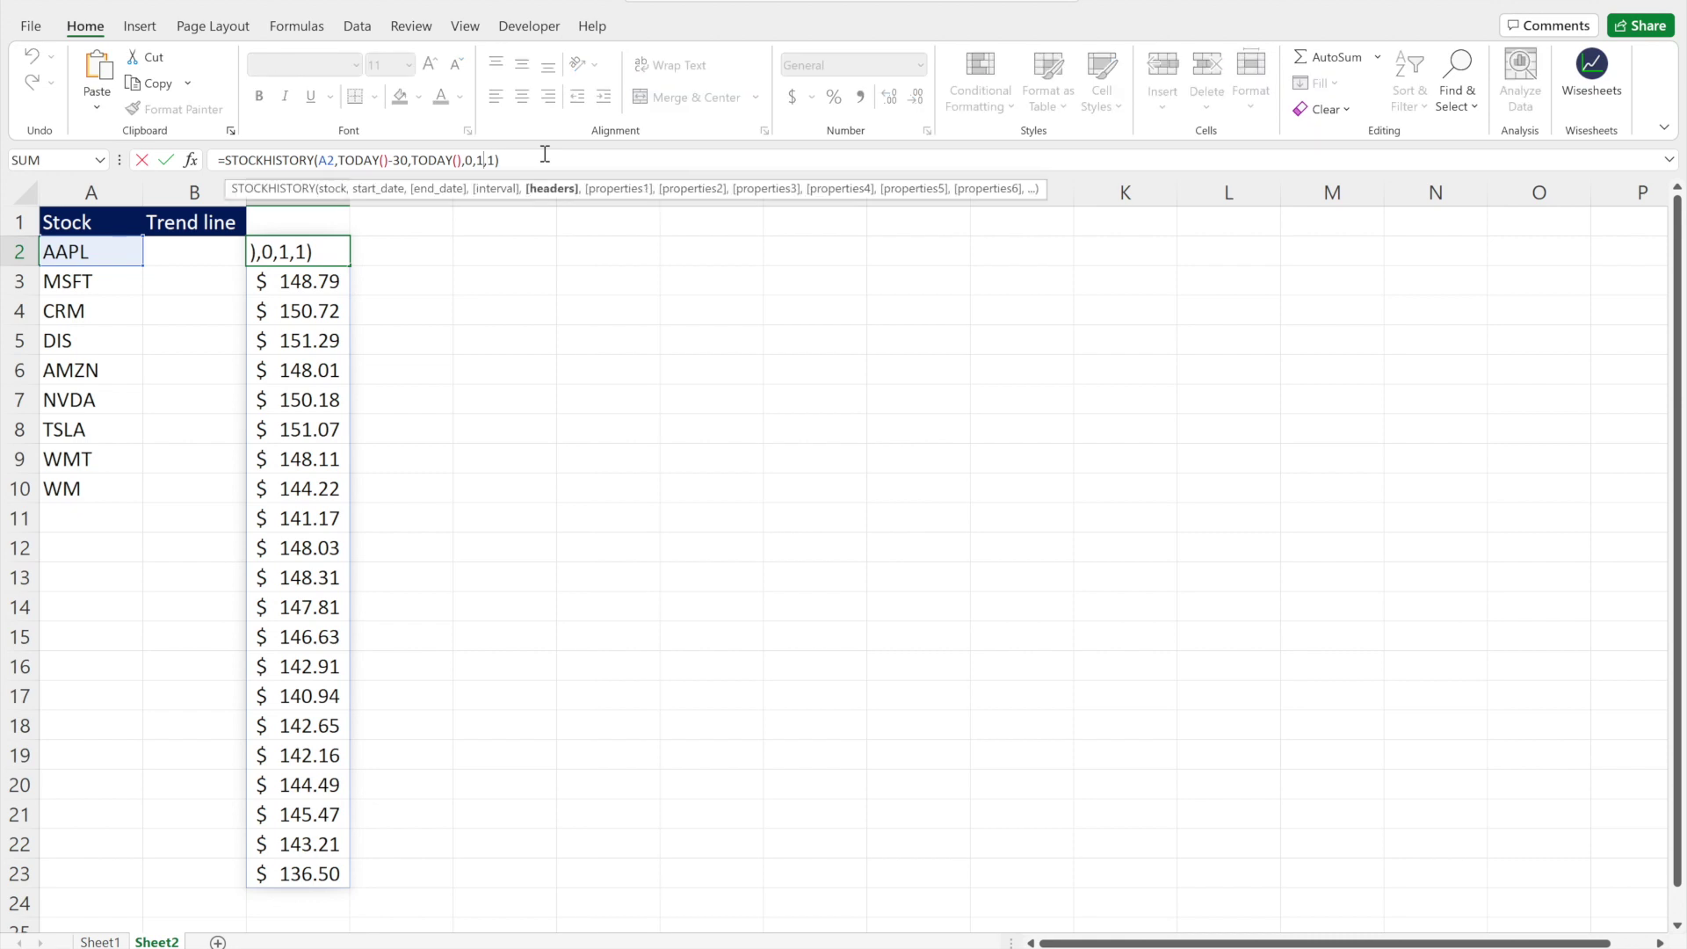
{"action": "key", "text": "BackSpace"}
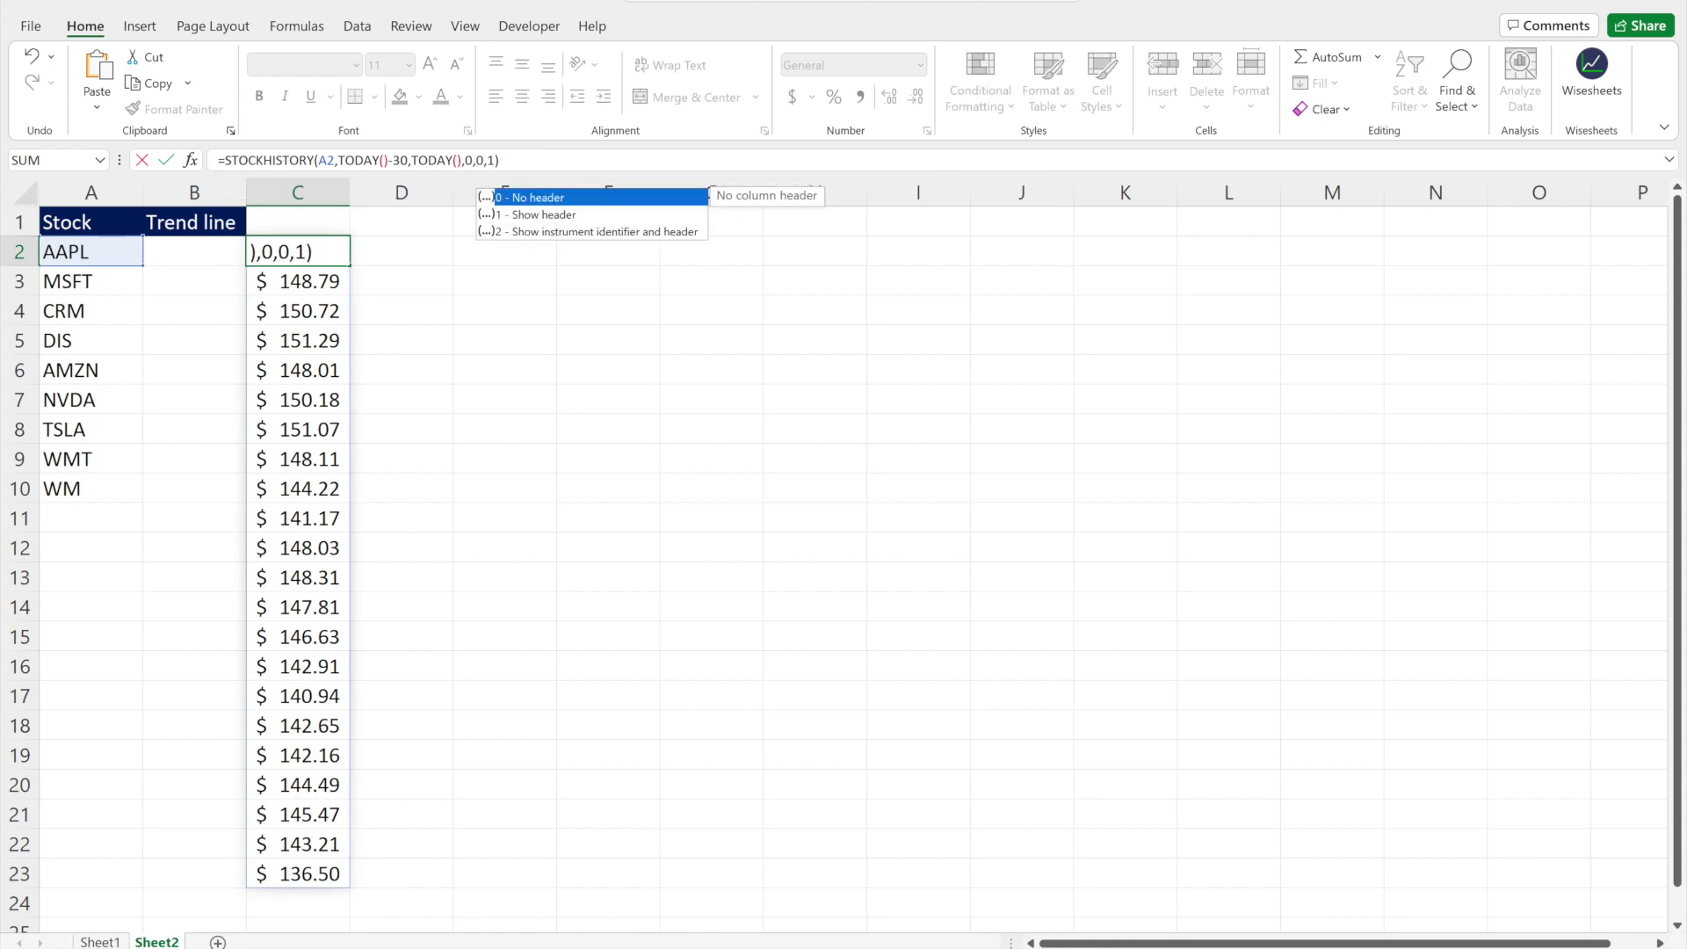
{"action": "type", "text": "0"}
{"action": "key", "text": "Return"}
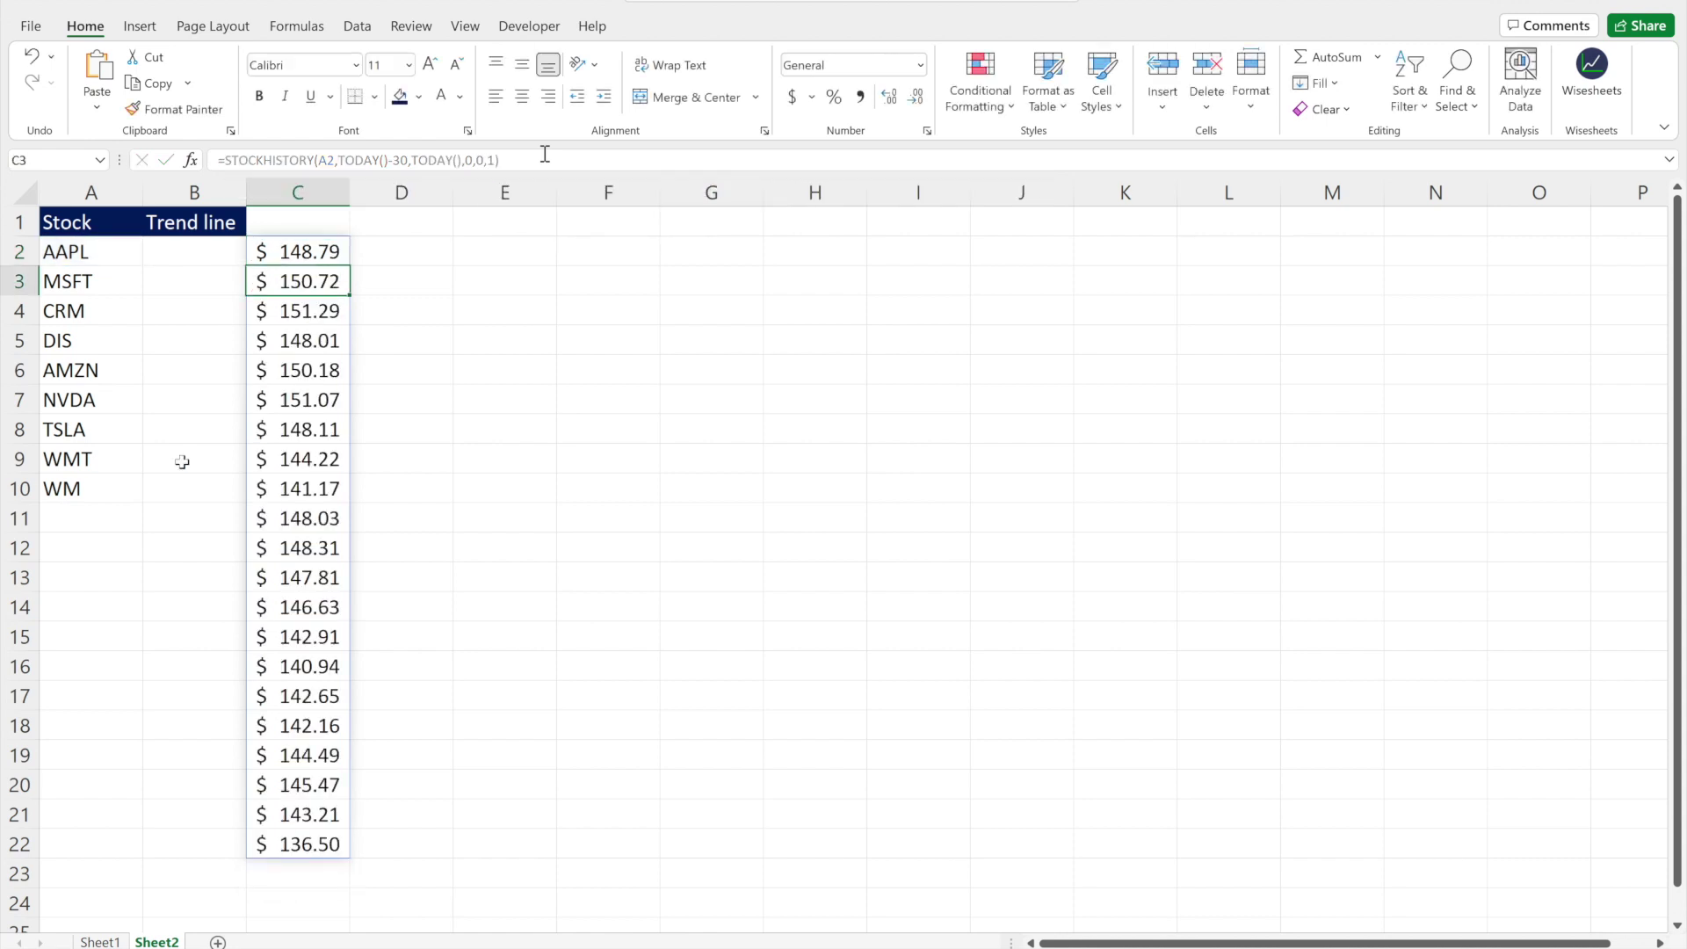
Wrap the STOCKHISTORY formula in C2 in TRANSPOSE so the closing prices run across row 2
{"action": "left_click", "coordinate": [318, 252]}
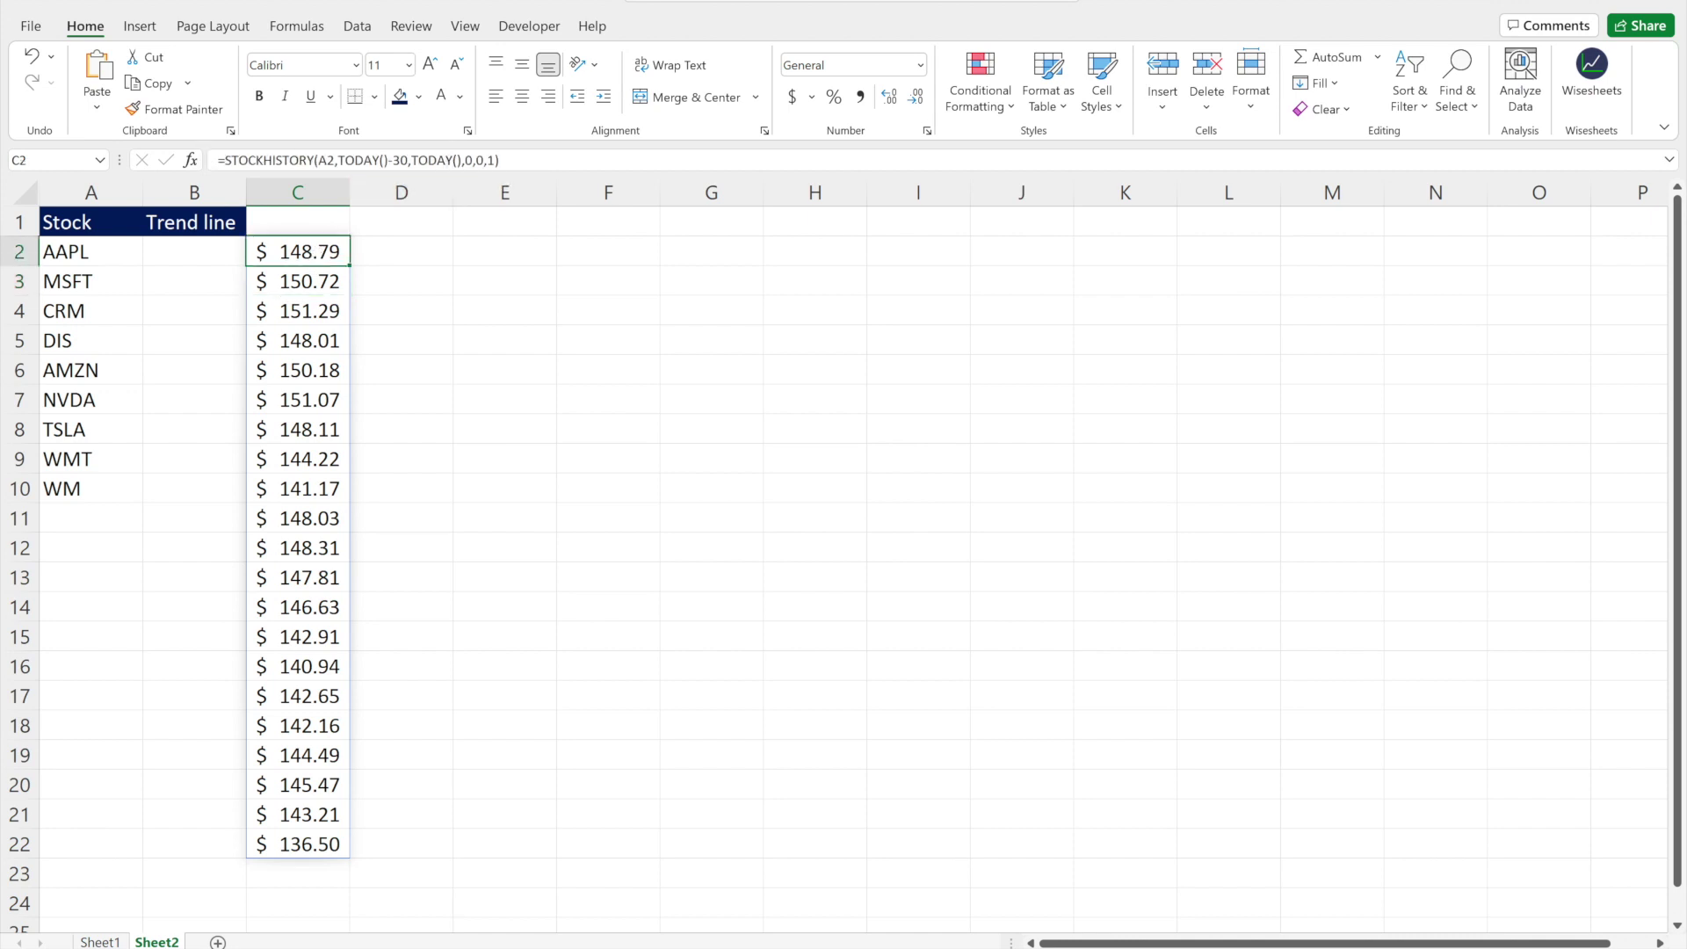
{"action": "left_click", "coordinate": [227, 158]}
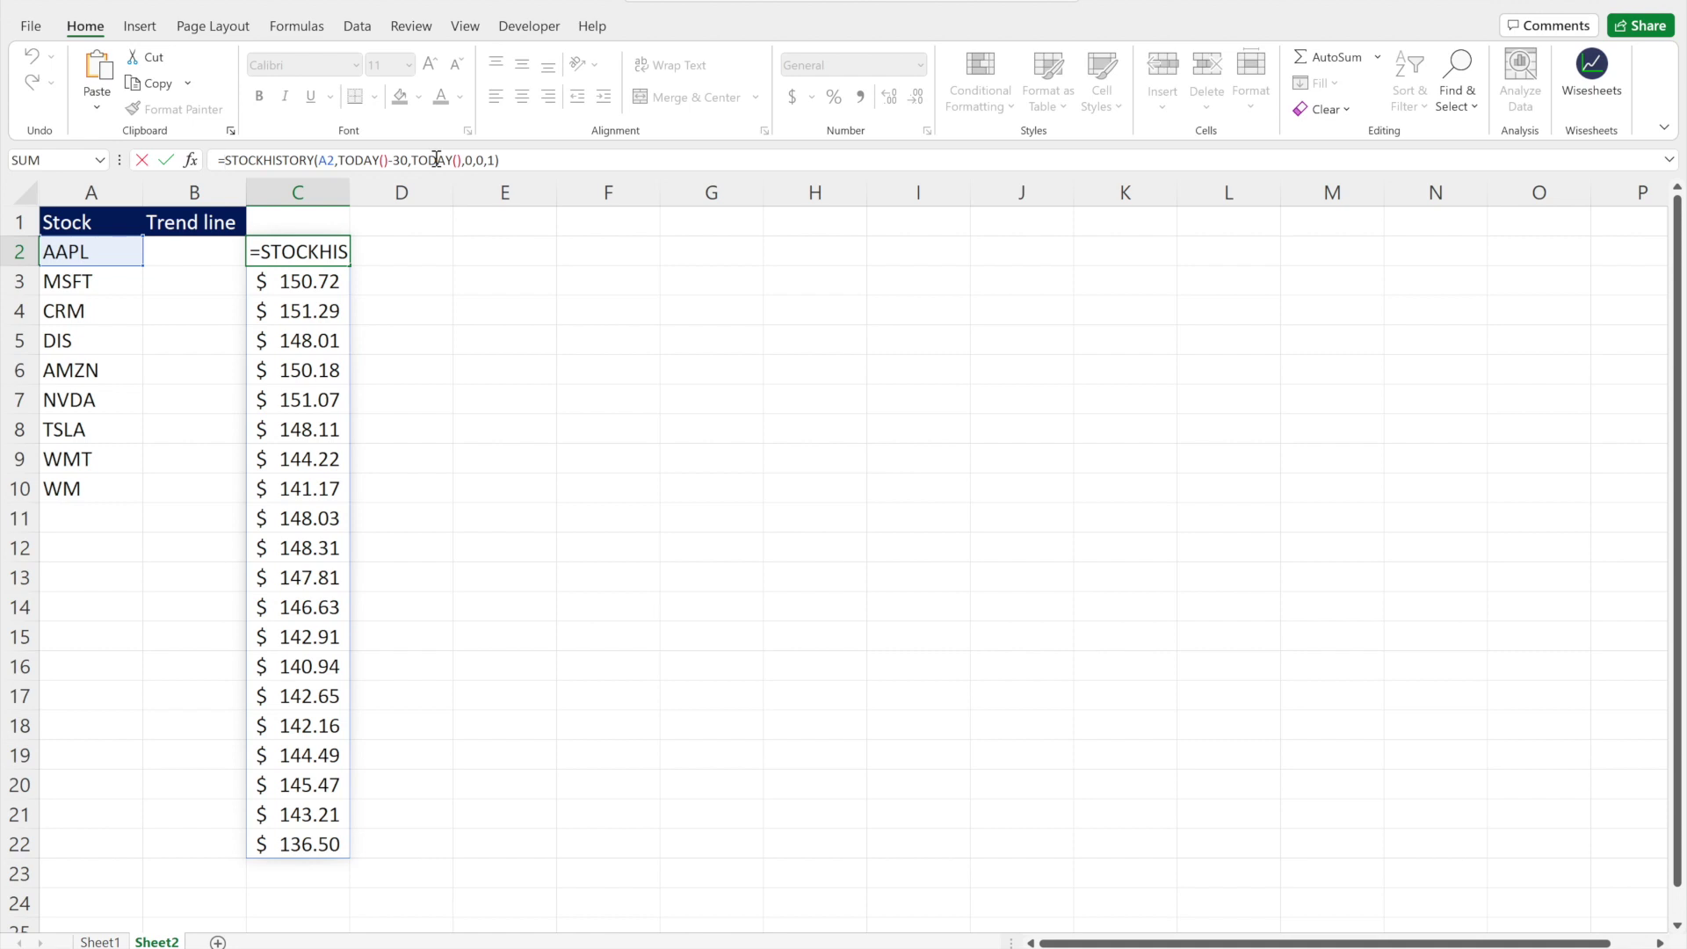
{"action": "type", "text": "tra"}
{"action": "key", "text": "Tab"}
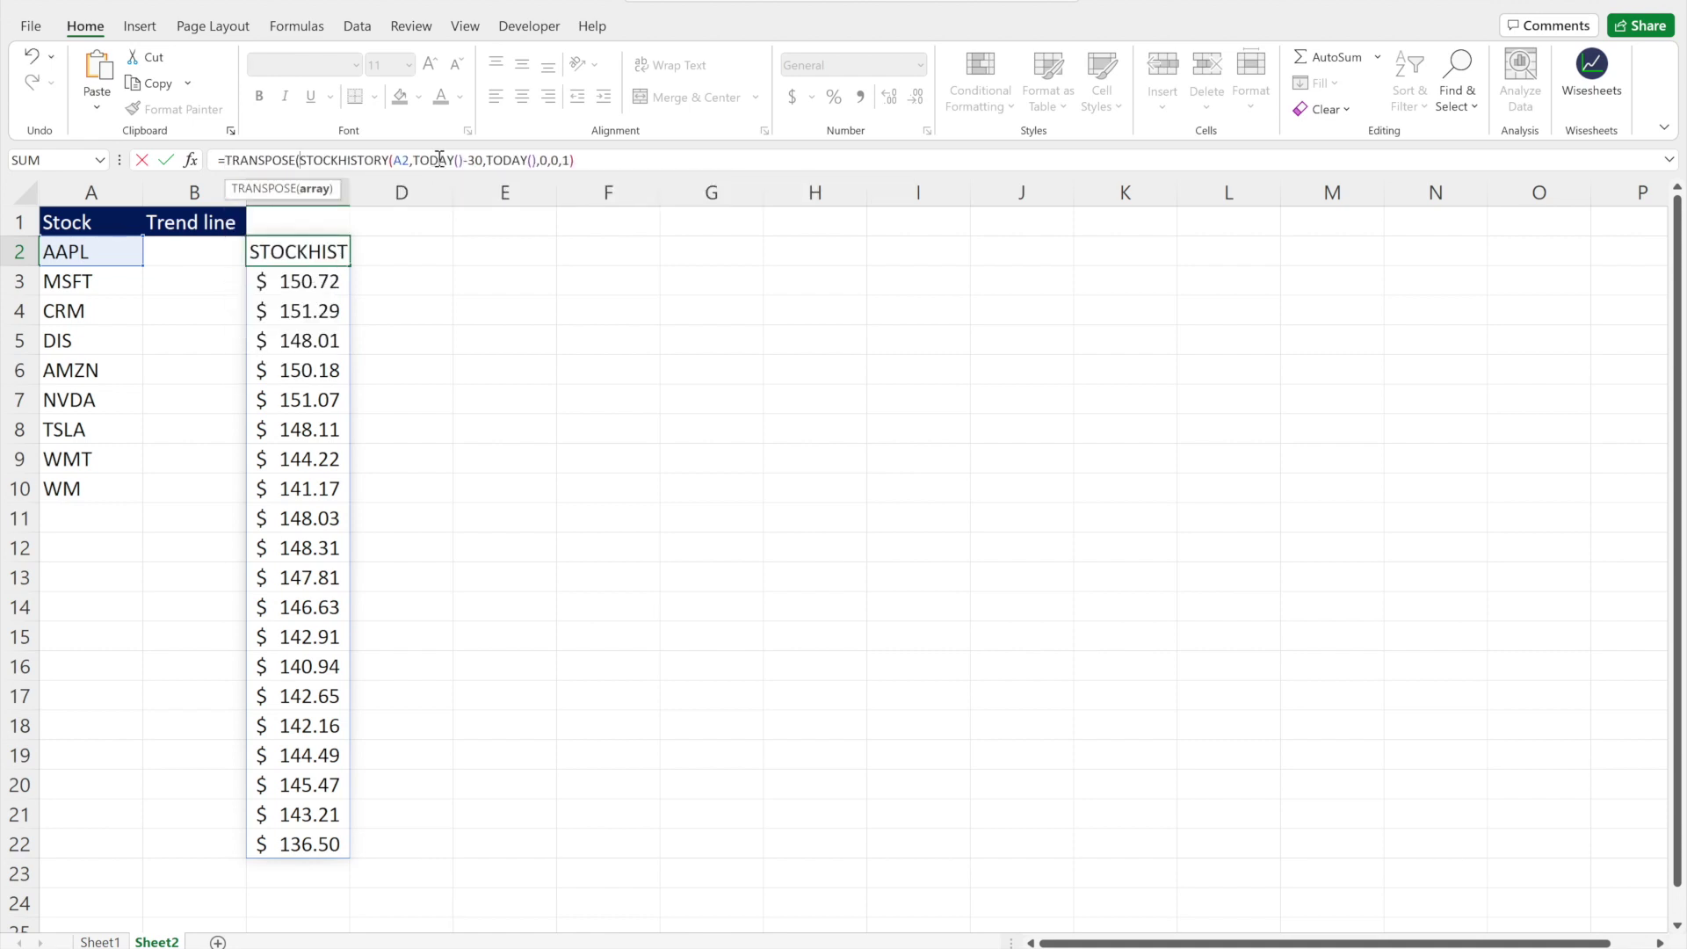
{"action": "left_click", "coordinate": [641, 156]}
{"action": "type", "text": ")"}
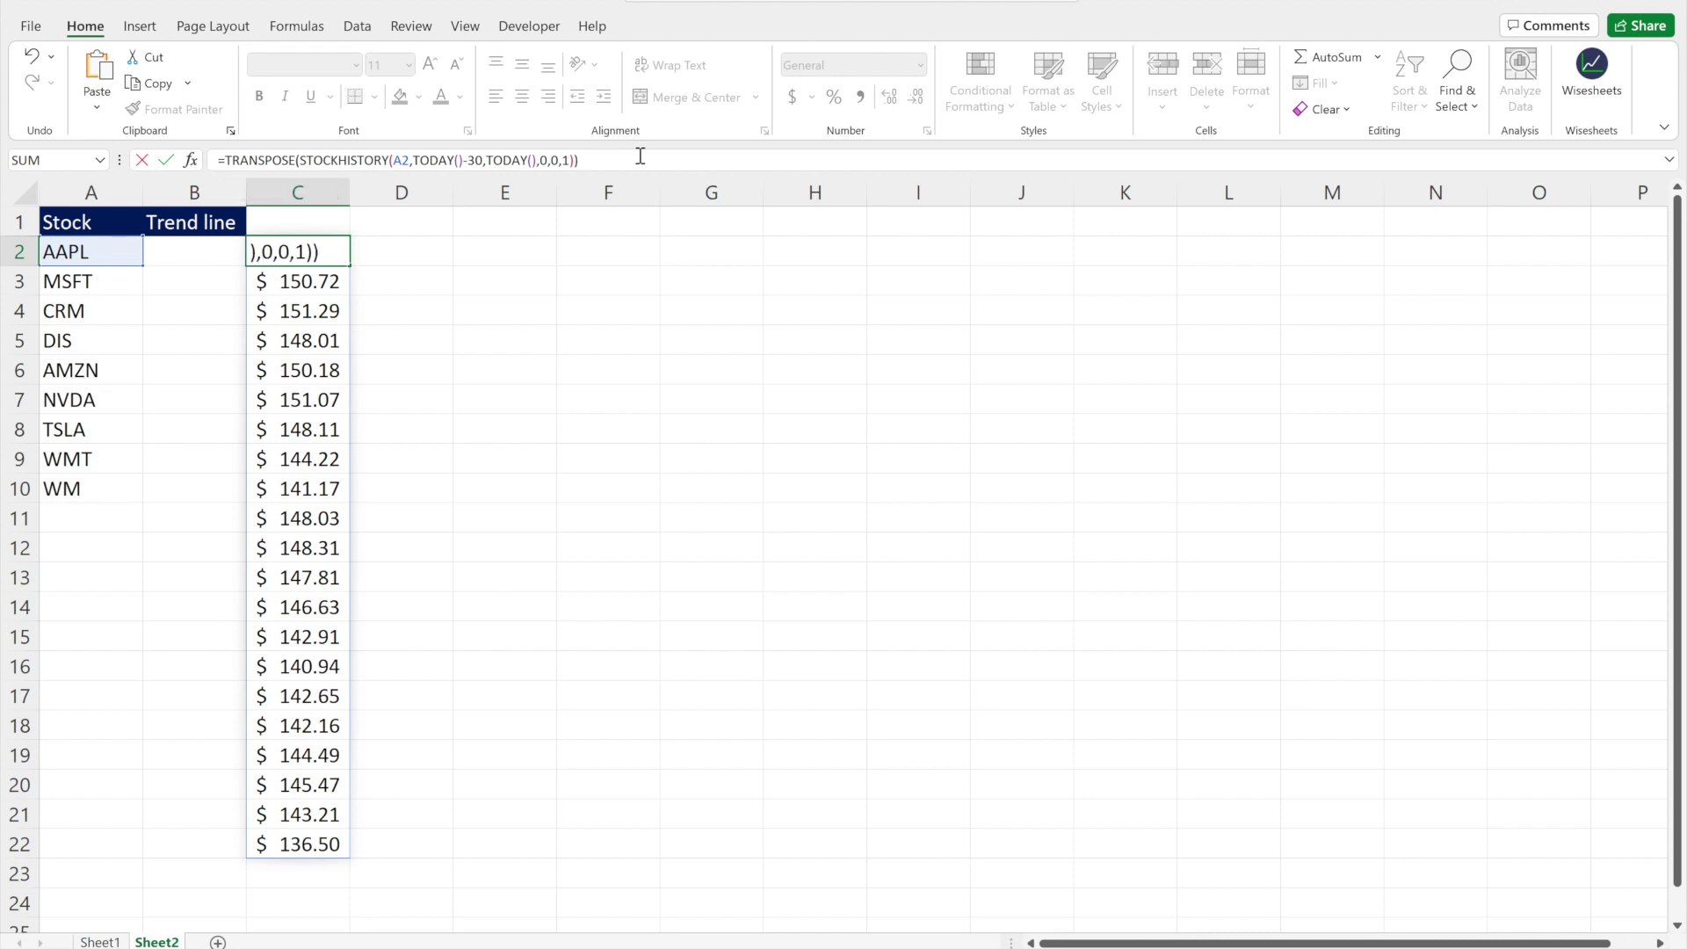
{"action": "key", "text": "Return"}
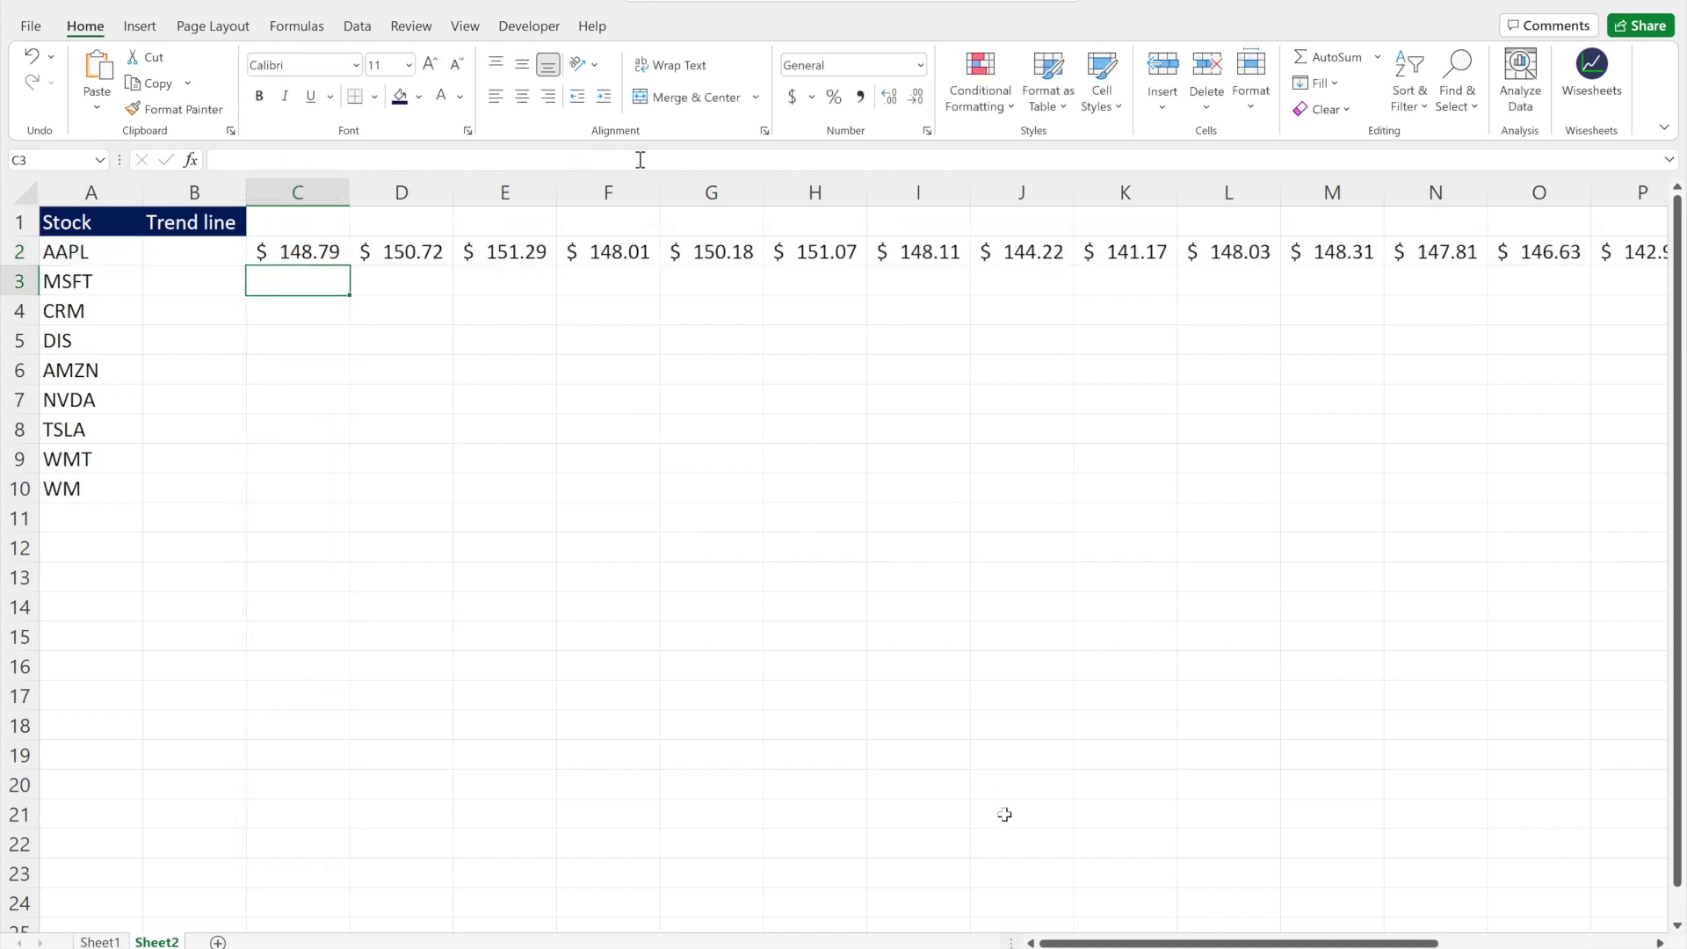
Insert a line sparkline in B2 that uses the AAPL closing prices in C2:W2 as its data range
{"action": "mouse_move", "coordinate": [1178, 943]}
{"action": "left_mouse_down"}
{"action": "mouse_move", "coordinate": [1387, 943]}
{"action": "mouse_move", "coordinate": [1175, 943]}
{"action": "left_mouse_up"}
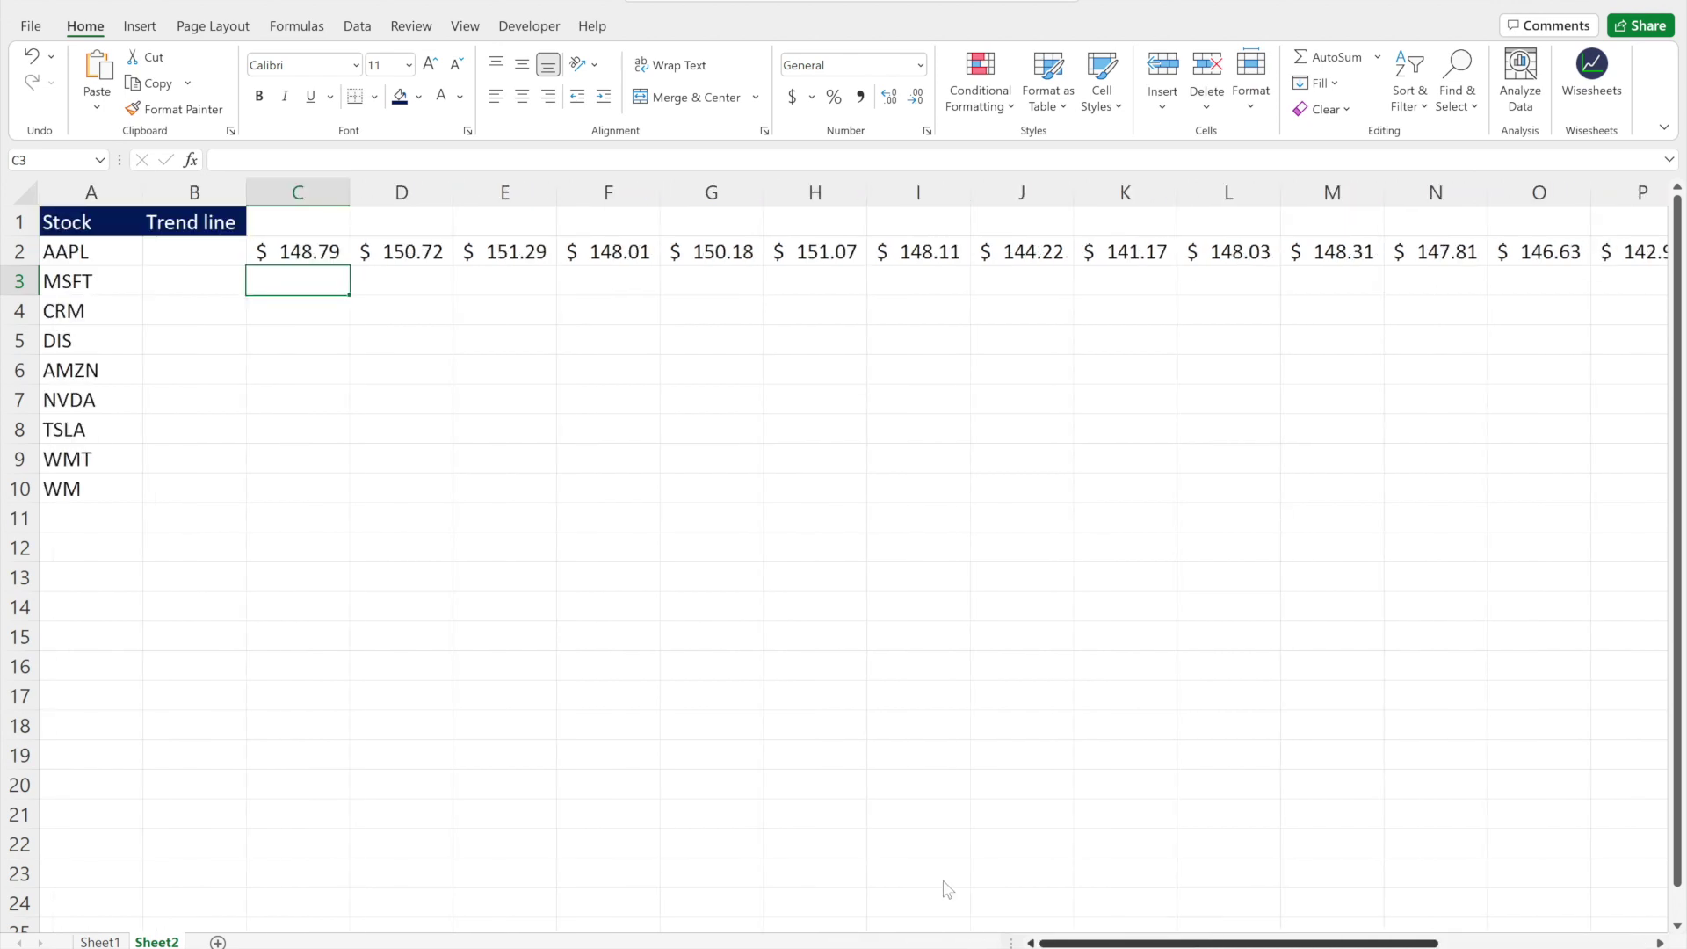
{"action": "left_click", "coordinate": [204, 253]}
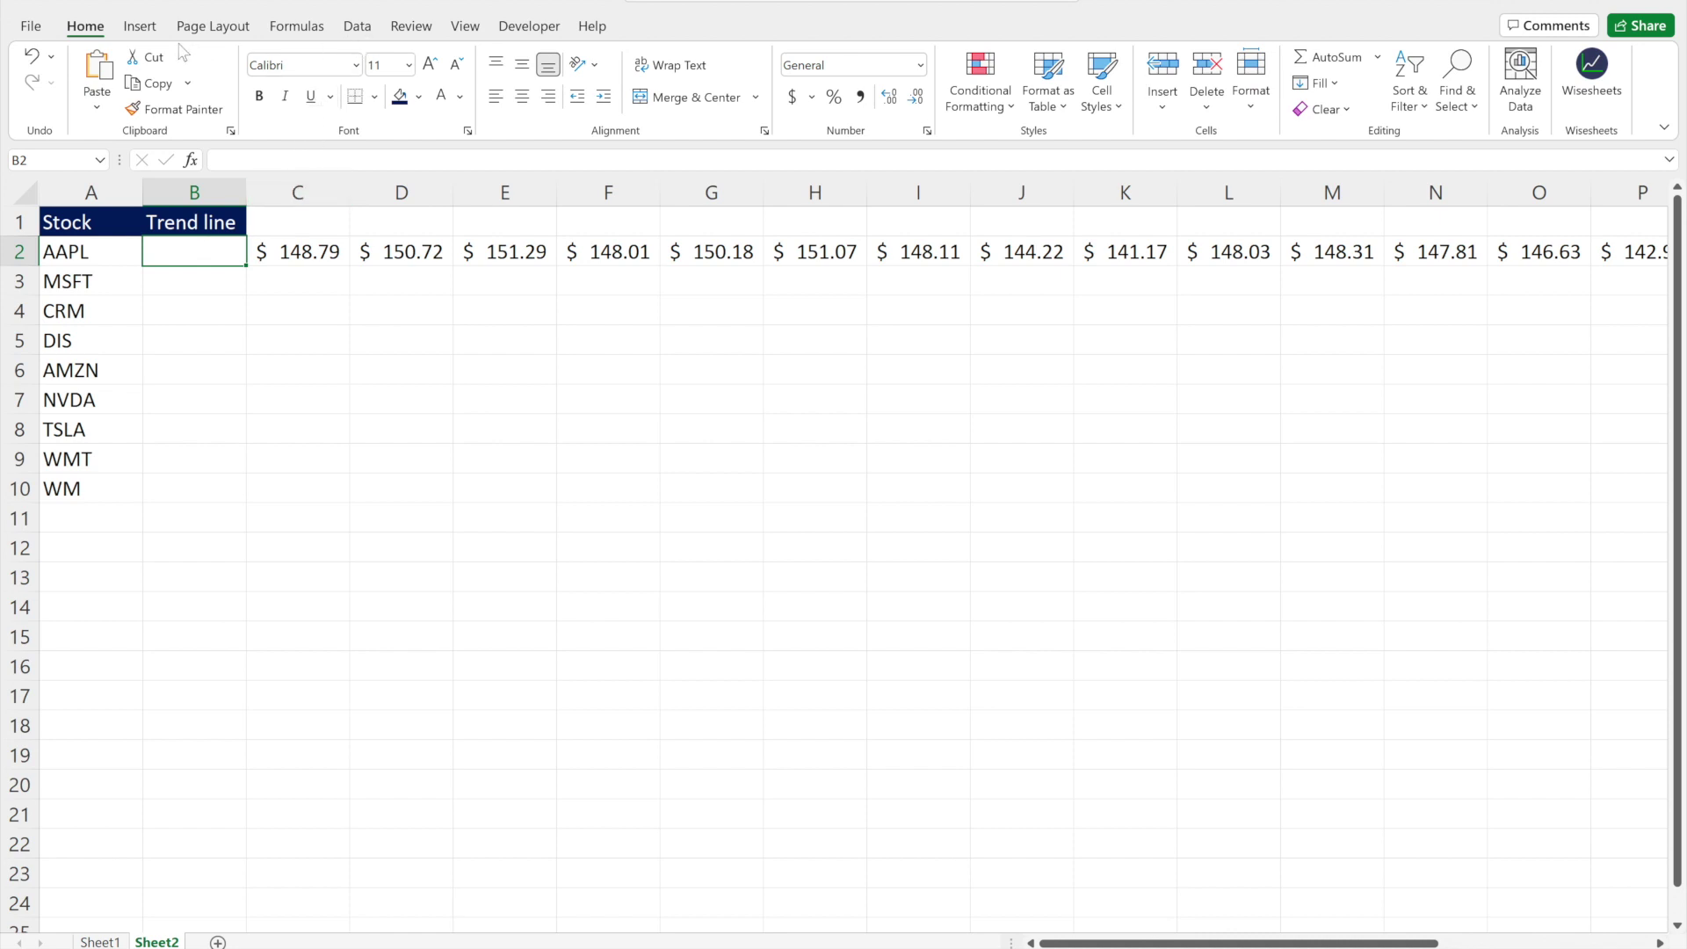
{"action": "left_click", "coordinate": [145, 29]}
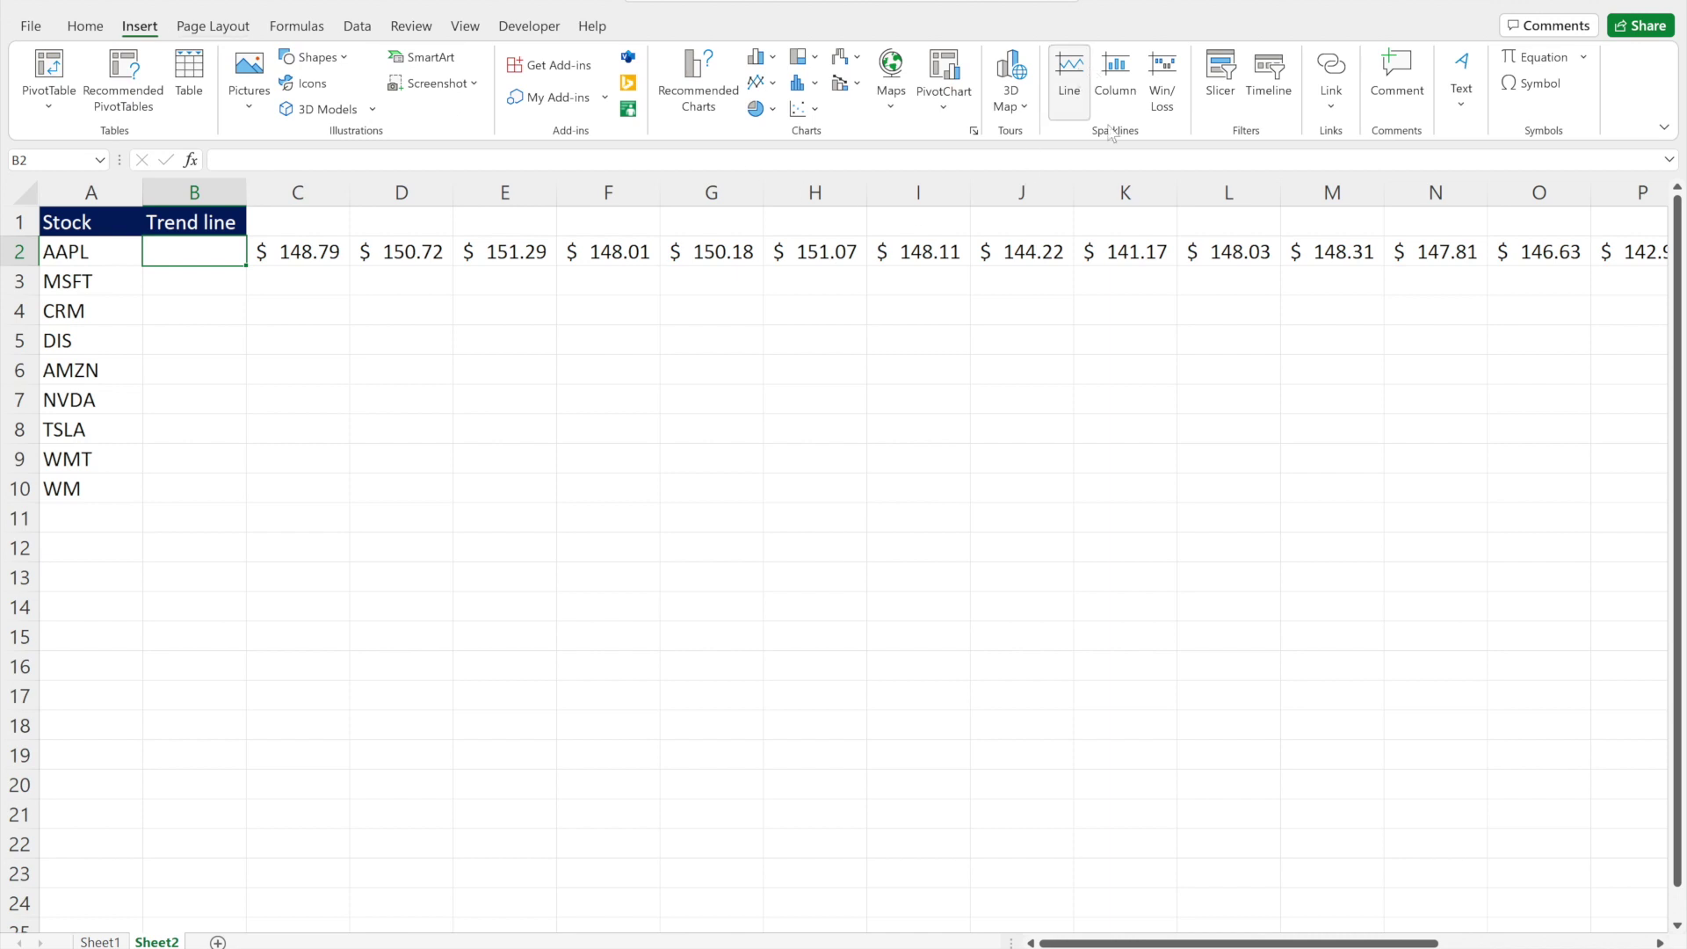
{"action": "left_click", "coordinate": [1078, 79]}
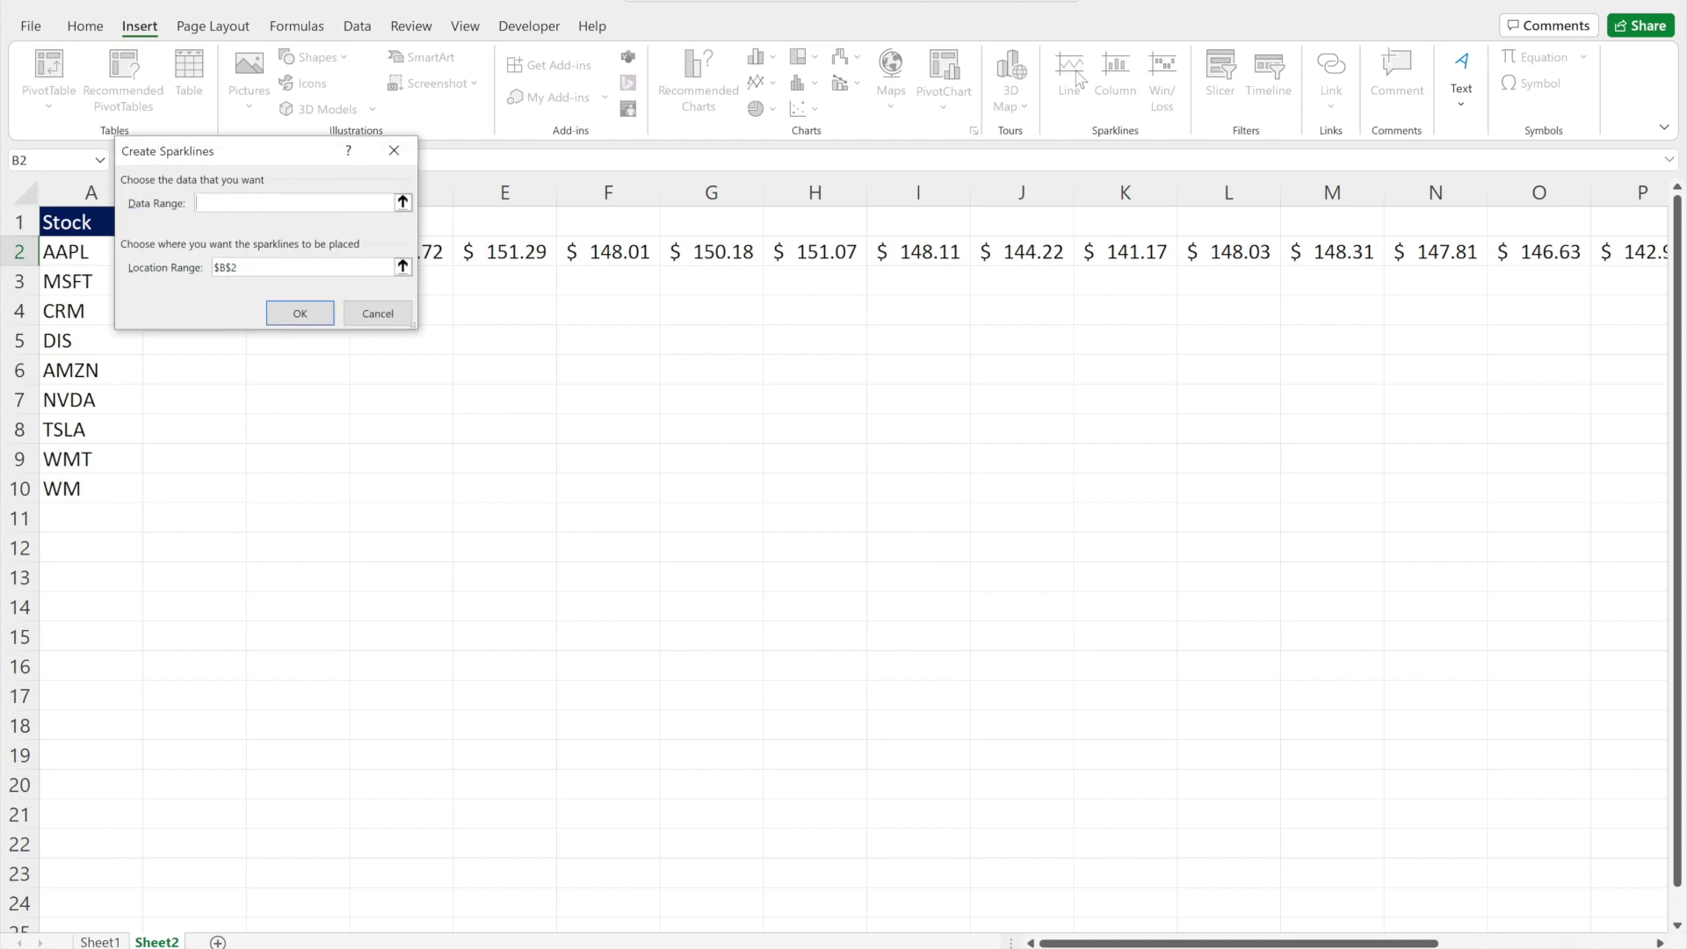
{"action": "left_click_drag", "start_coordinate": [285, 160], "coordinate": [308, 309]}
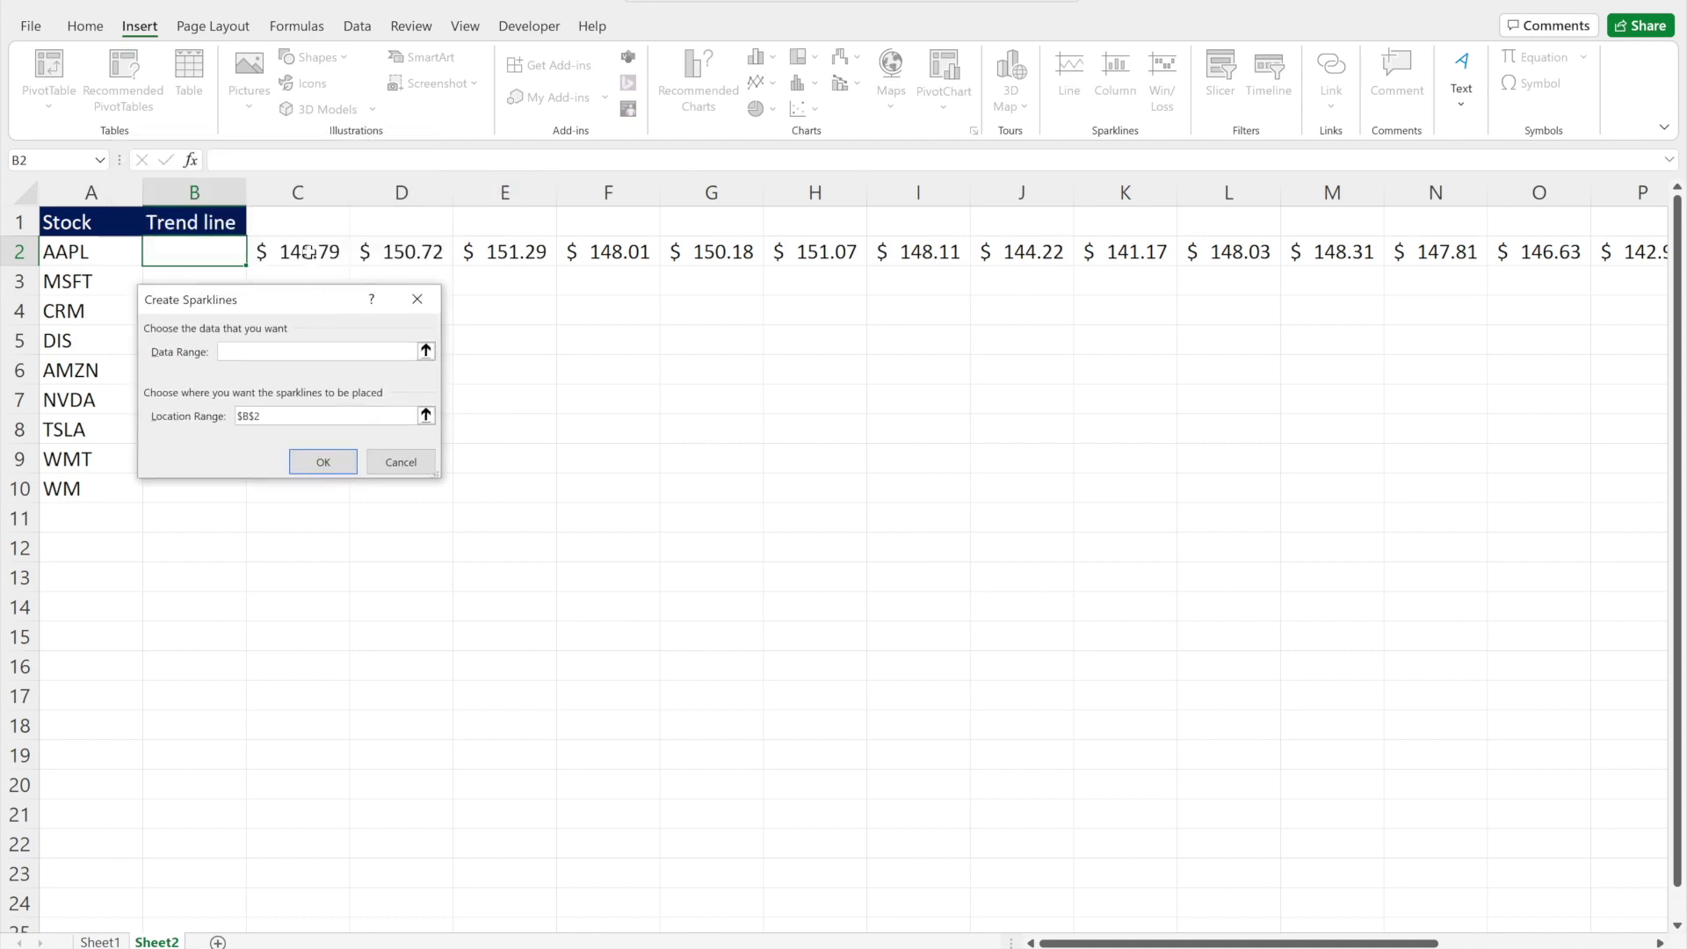
{"action": "left_click", "coordinate": [308, 252]}
{"action": "key", "text": "ctrl+shift+Right"}
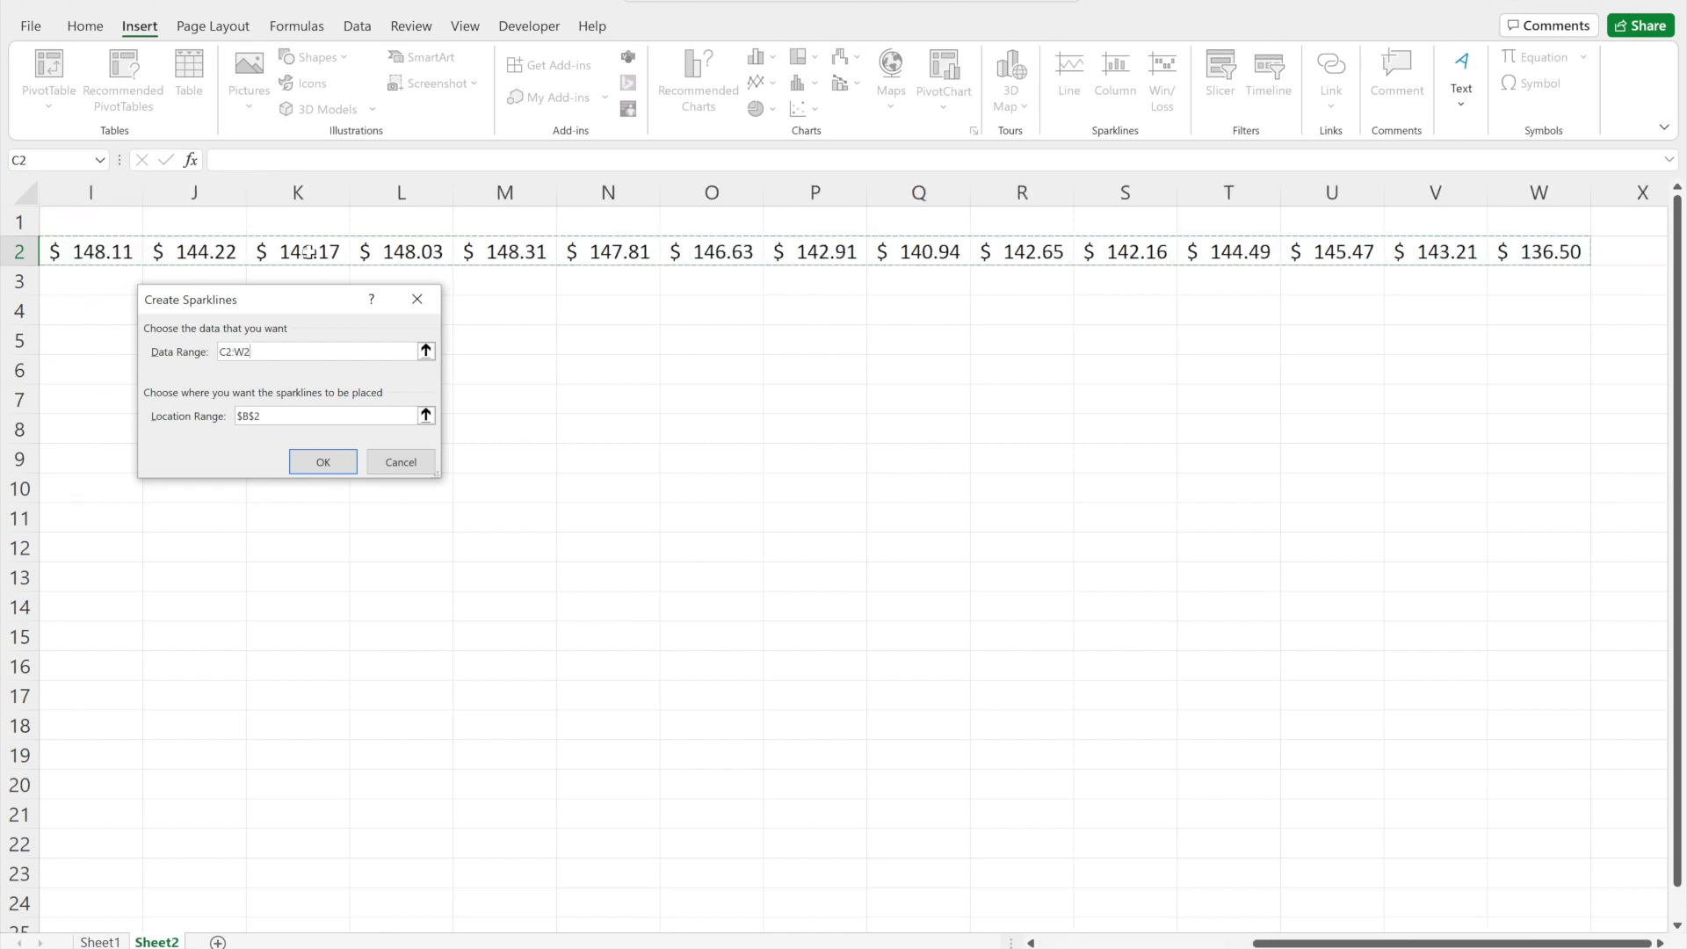
{"action": "left_click", "coordinate": [320, 469]}
{"action": "left_click_drag", "start_coordinate": [1301, 945], "coordinate": [1081, 945]}
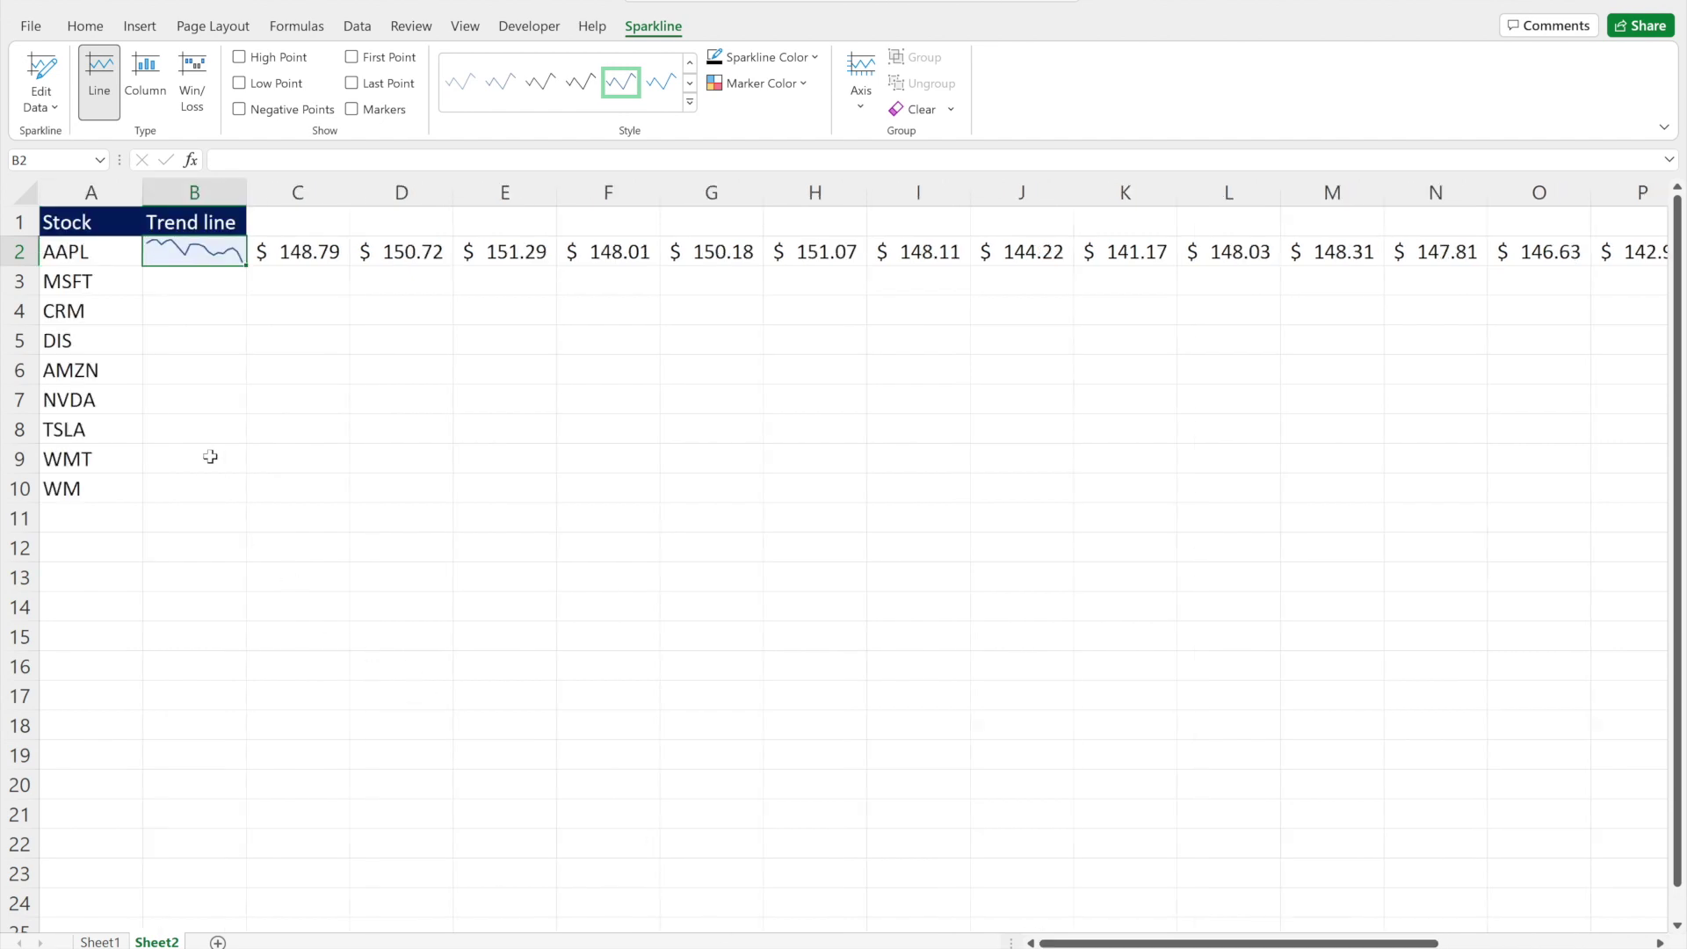
Fill the B2 sparkline down through B10 for the other stocks
{"action": "left_click", "coordinate": [243, 380]}
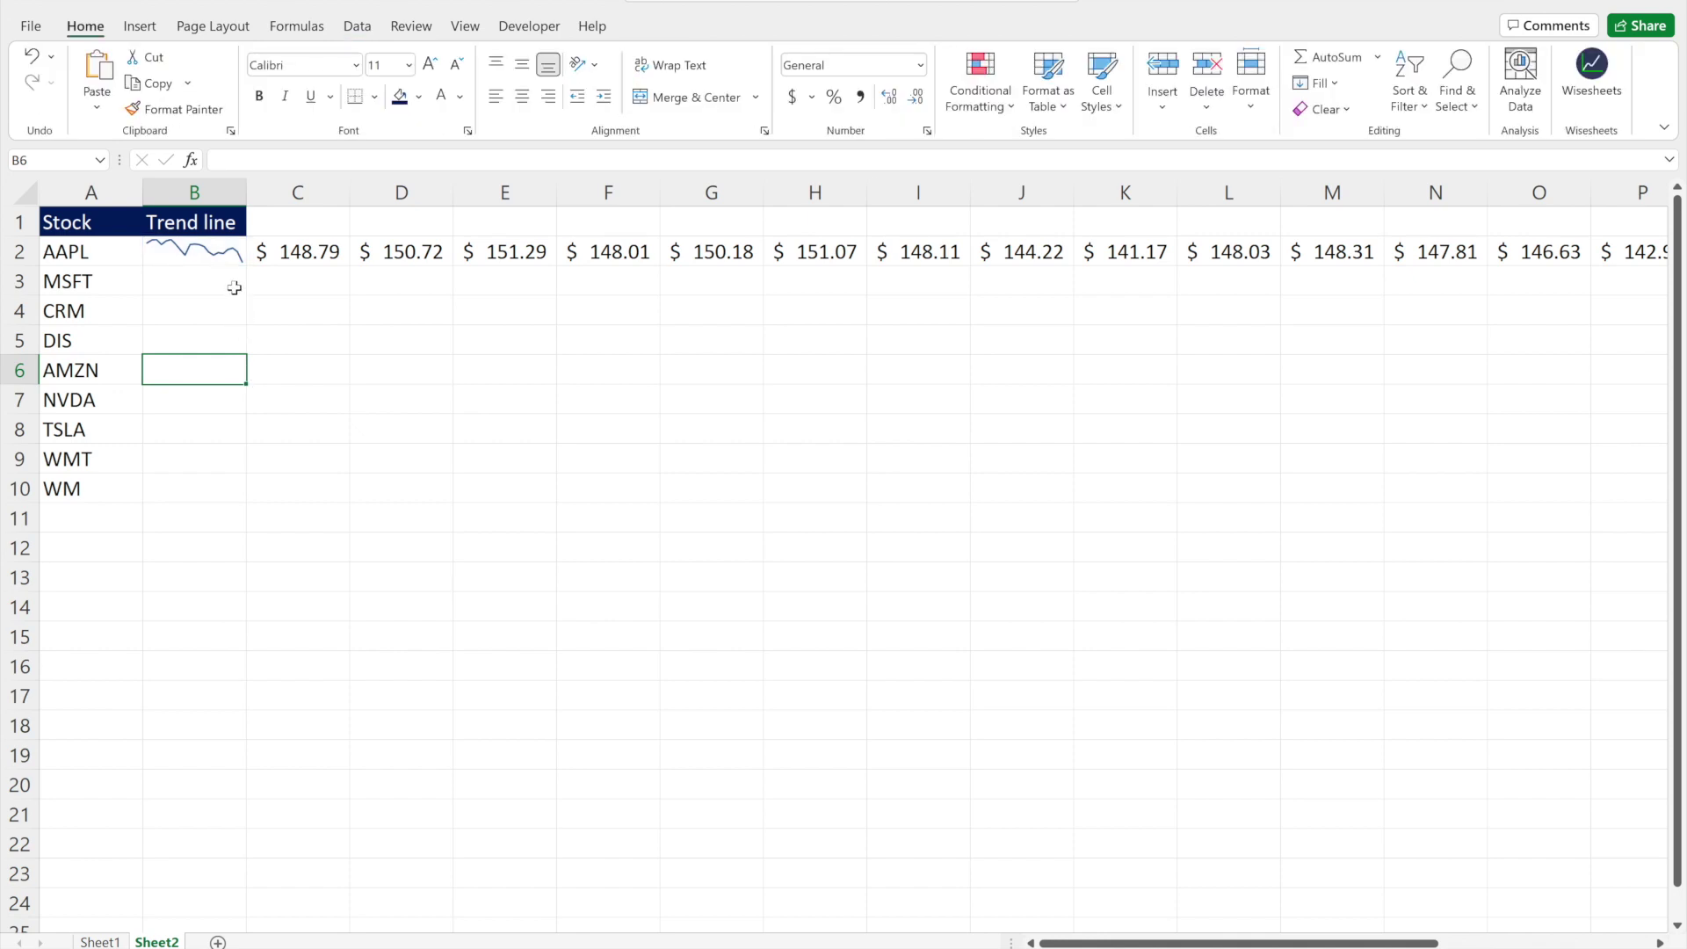
{"action": "left_click", "coordinate": [228, 260]}
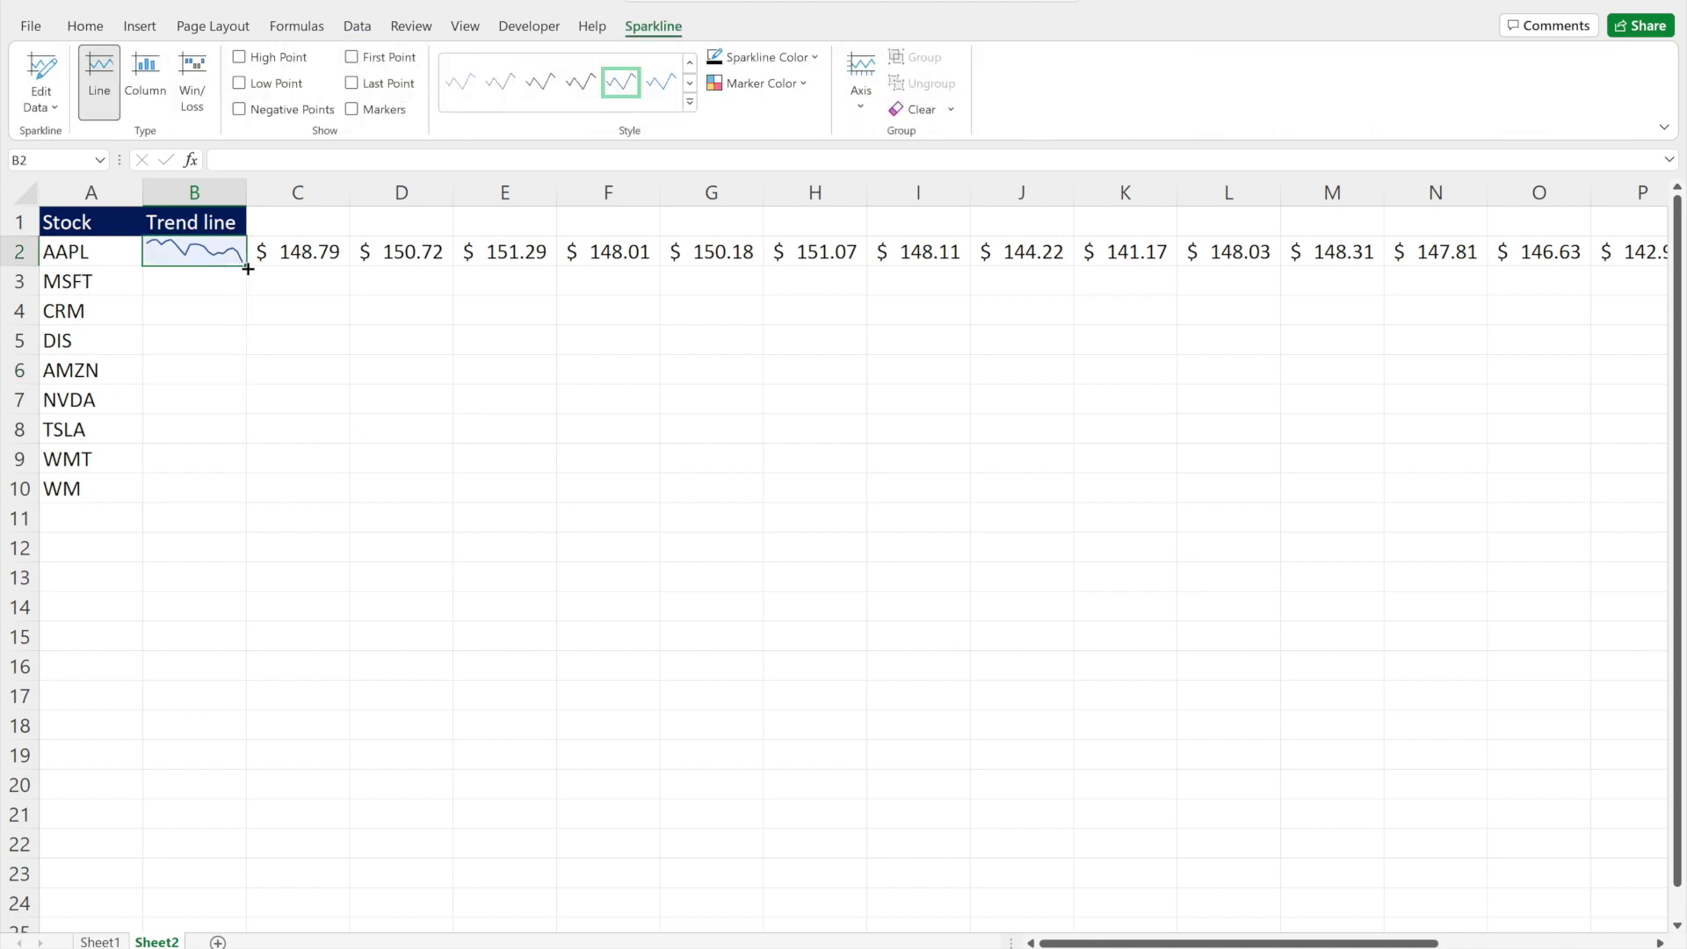
{"action": "left_click_drag", "start_coordinate": [238, 426], "coordinate": [226, 500]}
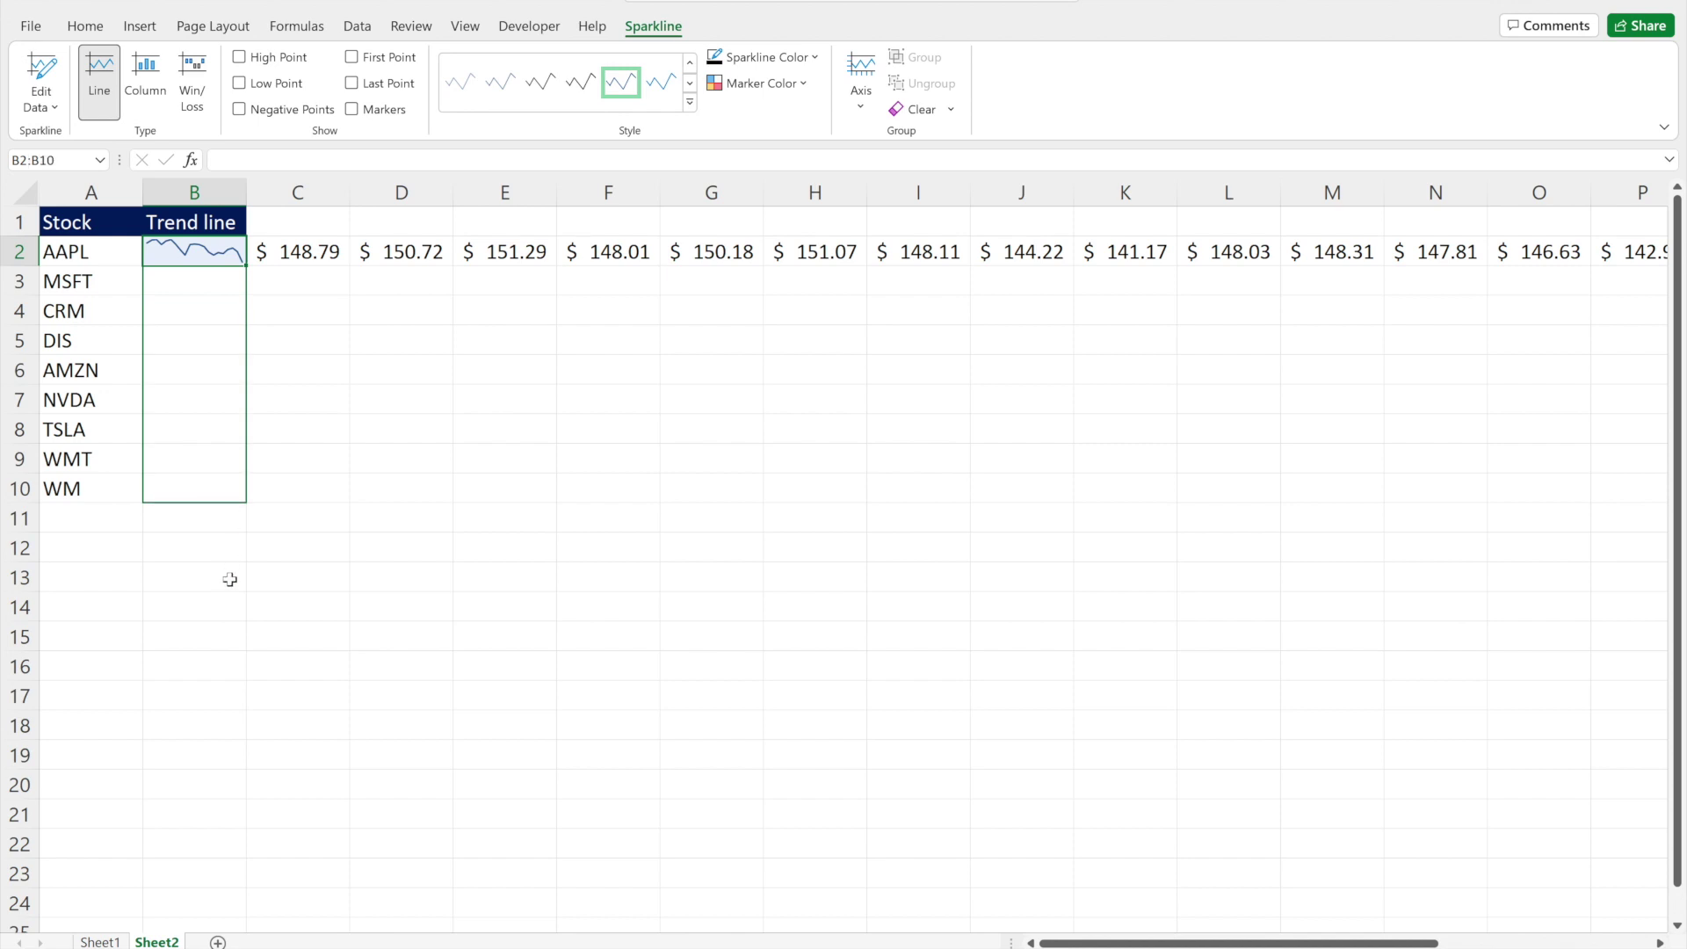
{"action": "left_click", "coordinate": [234, 581]}
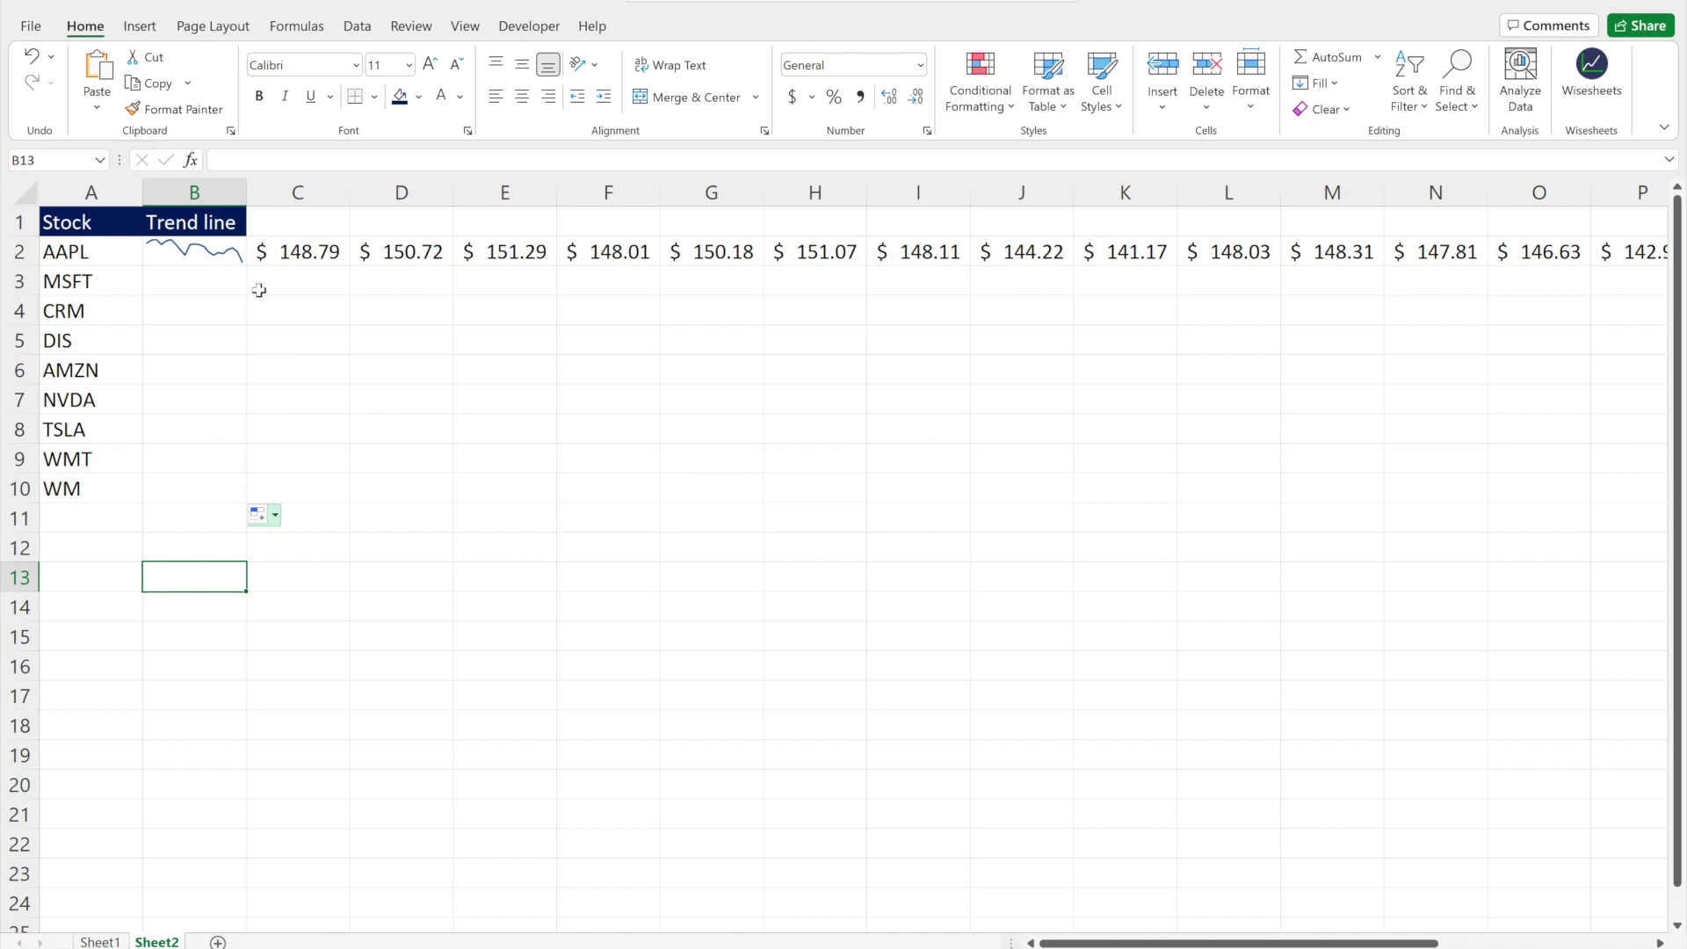
Fill the TRANSPOSE and STOCKHISTORY formula in C2 down through C10 for the remaining stocks
{"action": "left_click", "coordinate": [311, 254]}
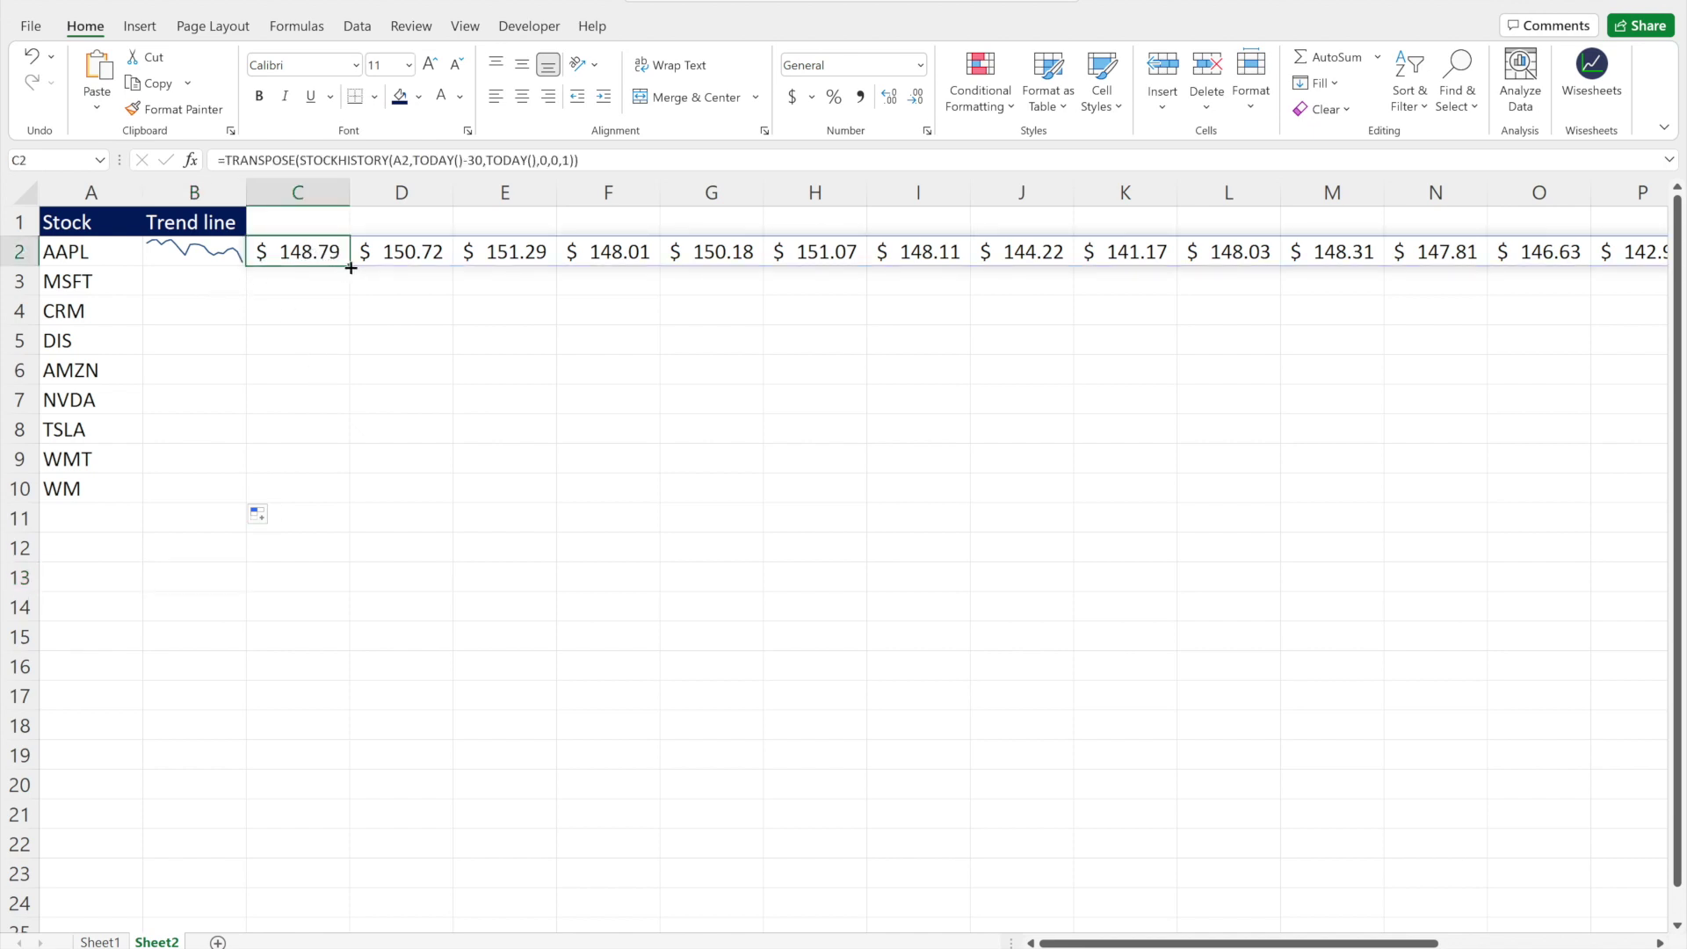
{"action": "left_click_drag", "start_coordinate": [344, 451], "coordinate": [335, 504]}
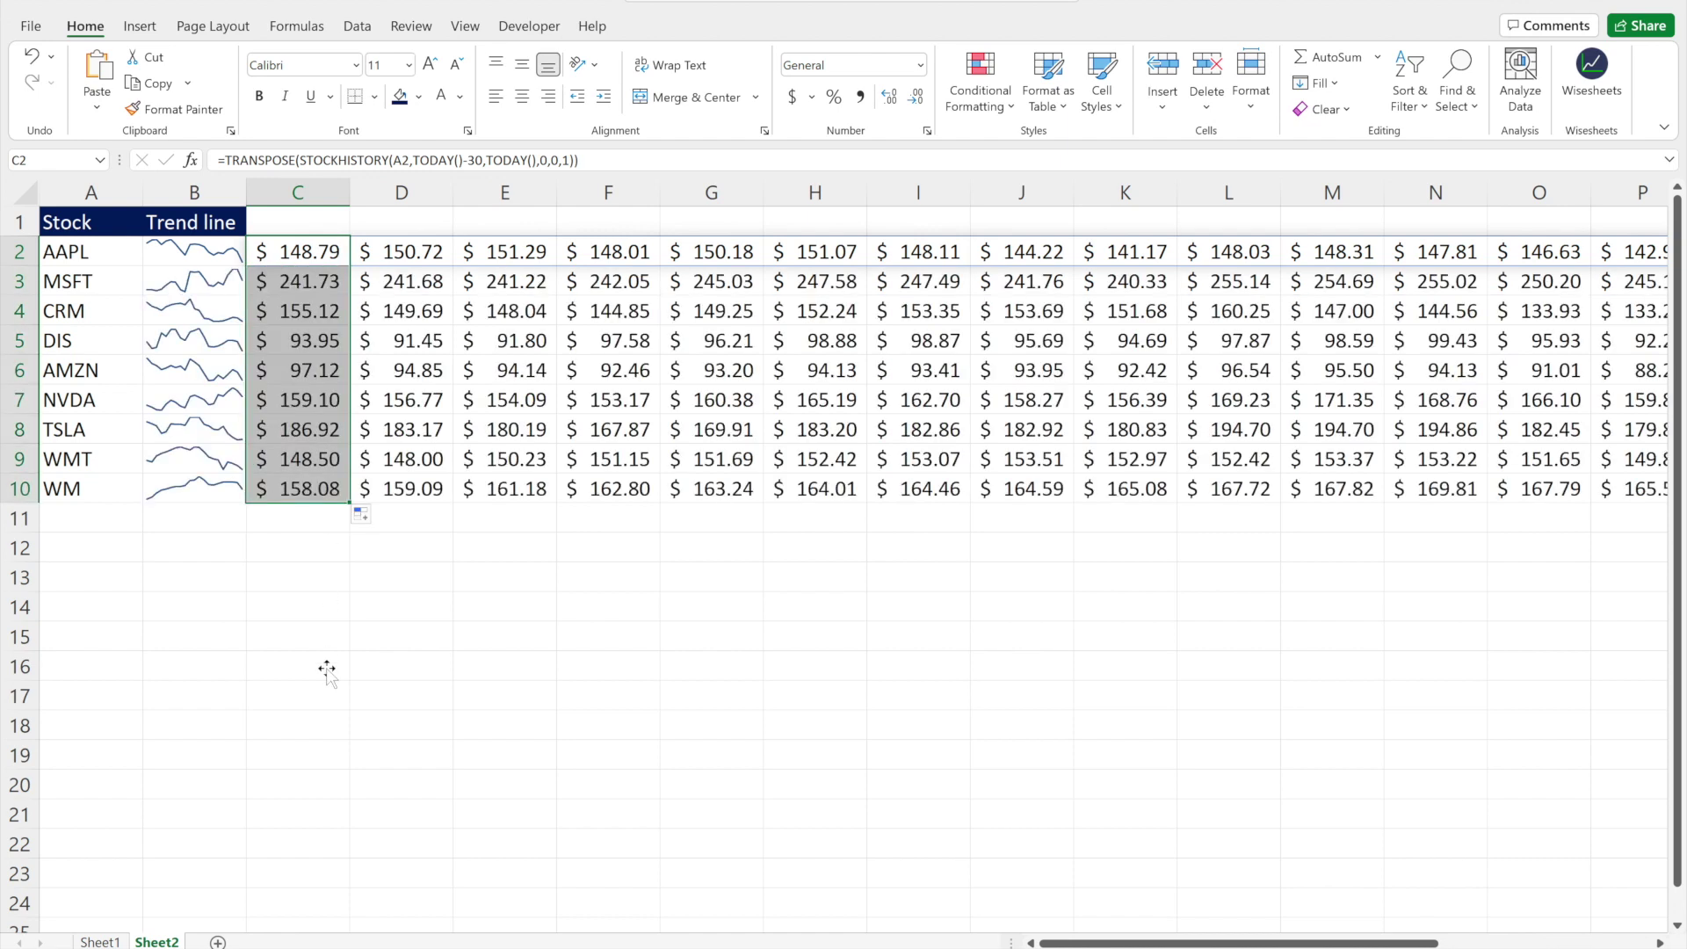
{"action": "left_click", "coordinate": [327, 668]}
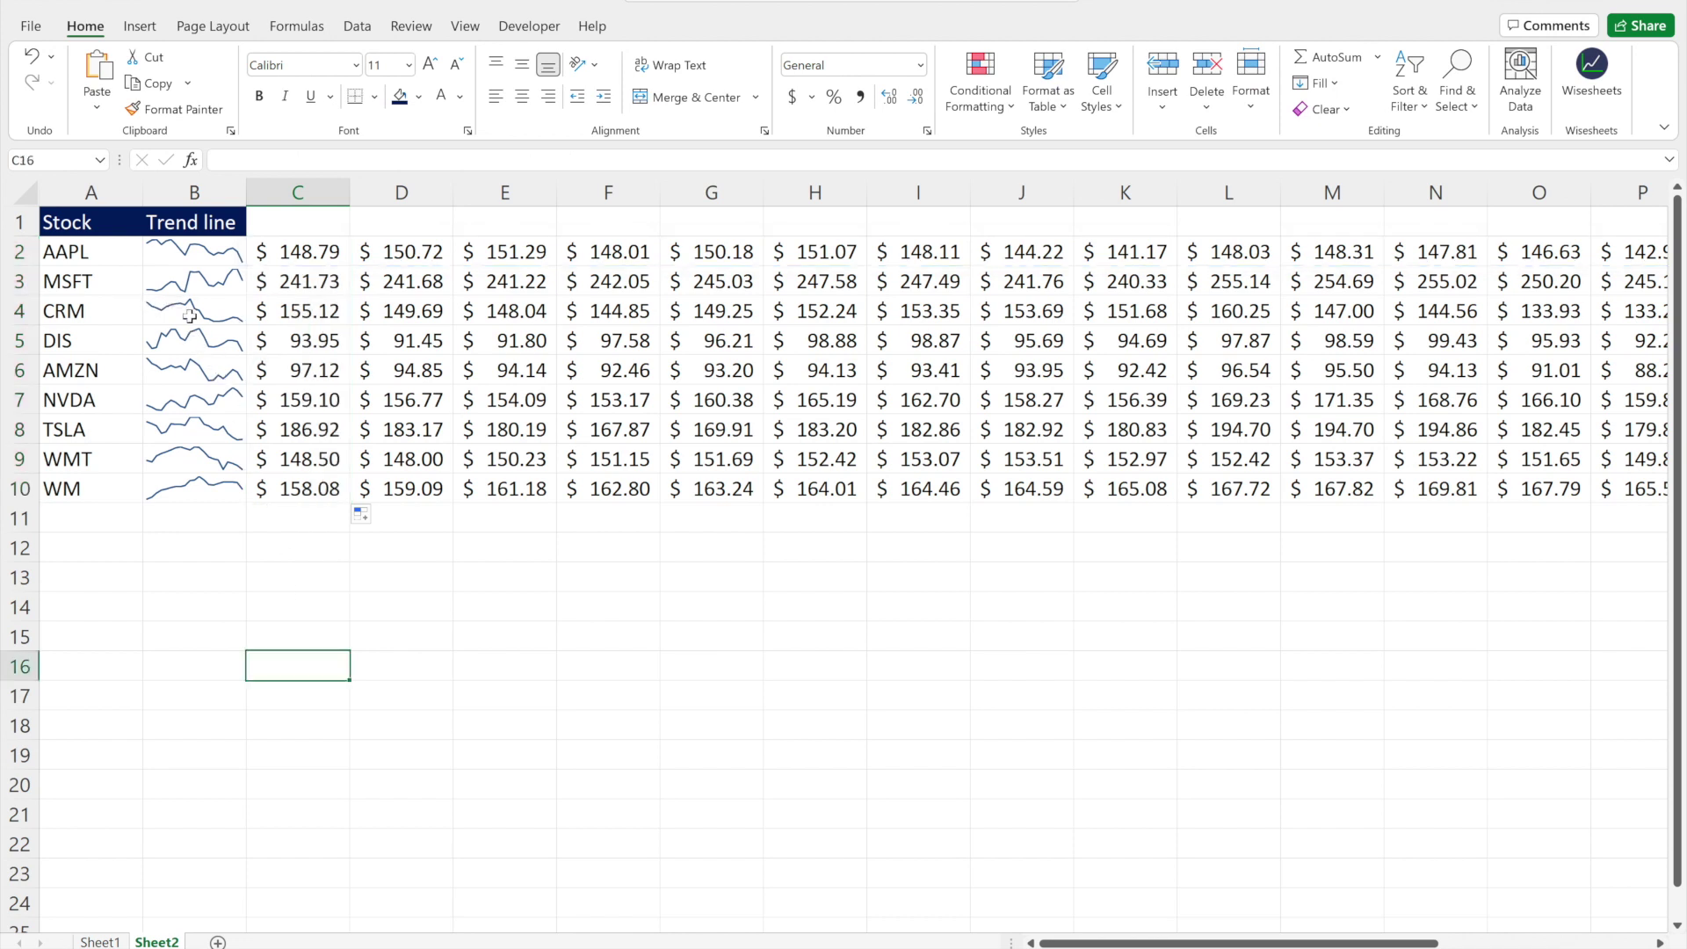
{"action": "scroll", "coordinate": [211, 413], "scroll_direction": "up", "scroll_amount": 2, "text": "ctrl"}
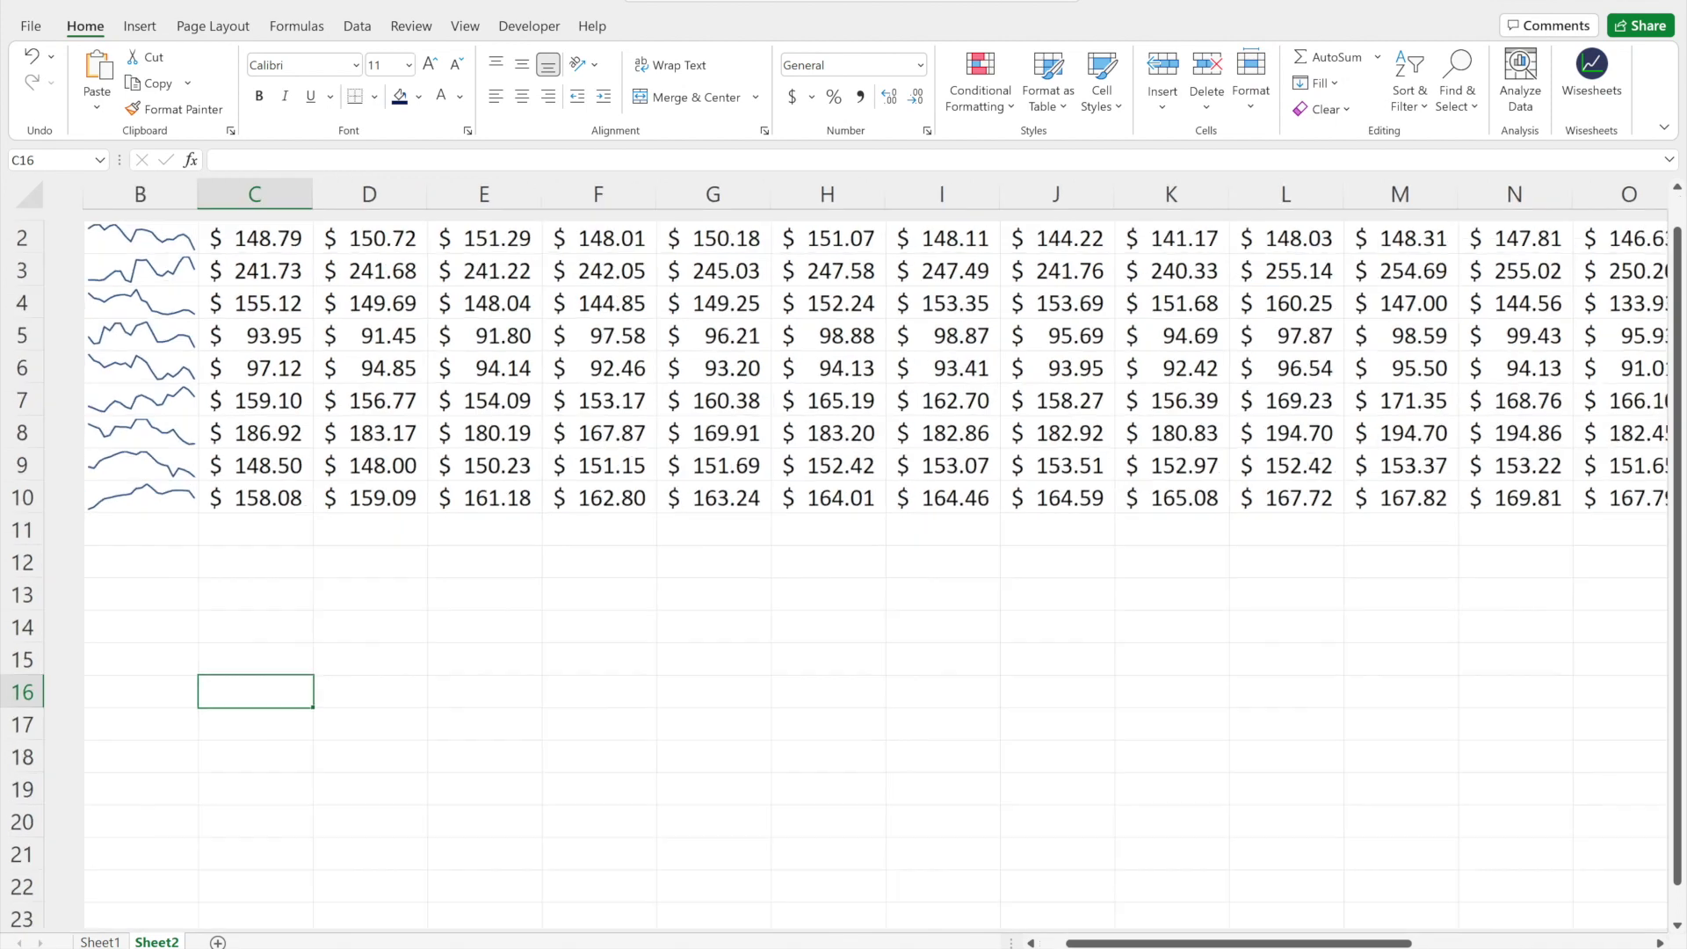
{"action": "left_click_drag", "start_coordinate": [1235, 943], "coordinate": [1209, 943]}
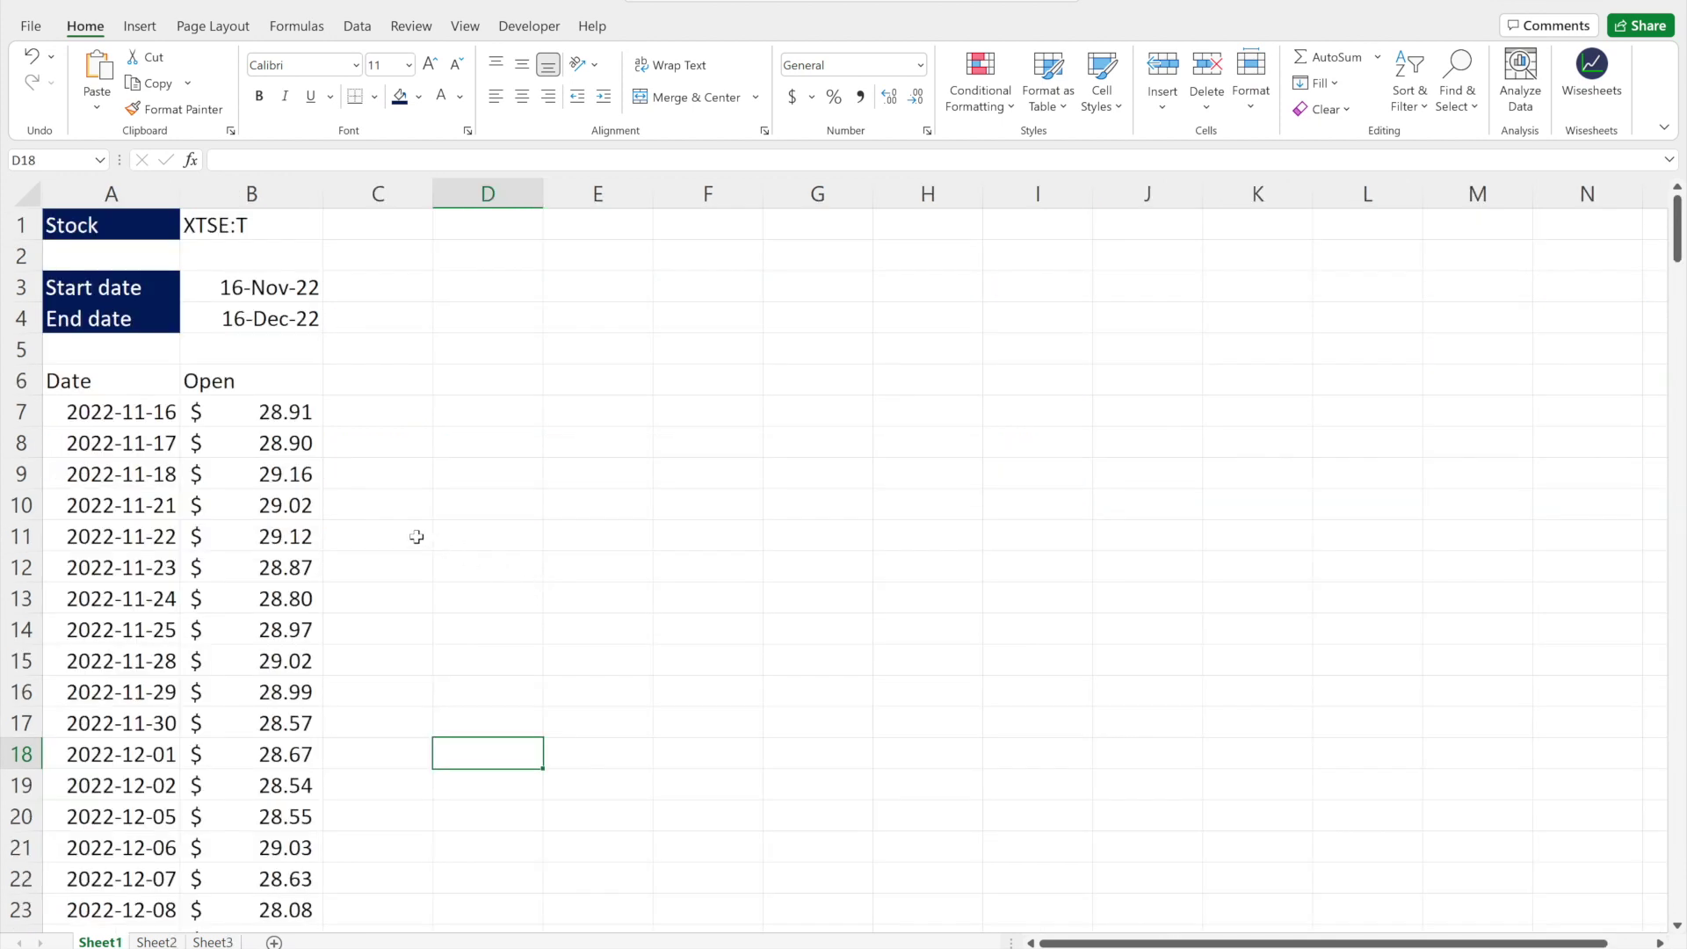
Add the closing price property 1 after the opening price property in the A6 STOCKHISTORY formula on Sheet1
{"action": "left_click_drag", "start_coordinate": [108, 385], "coordinate": [253, 699]}
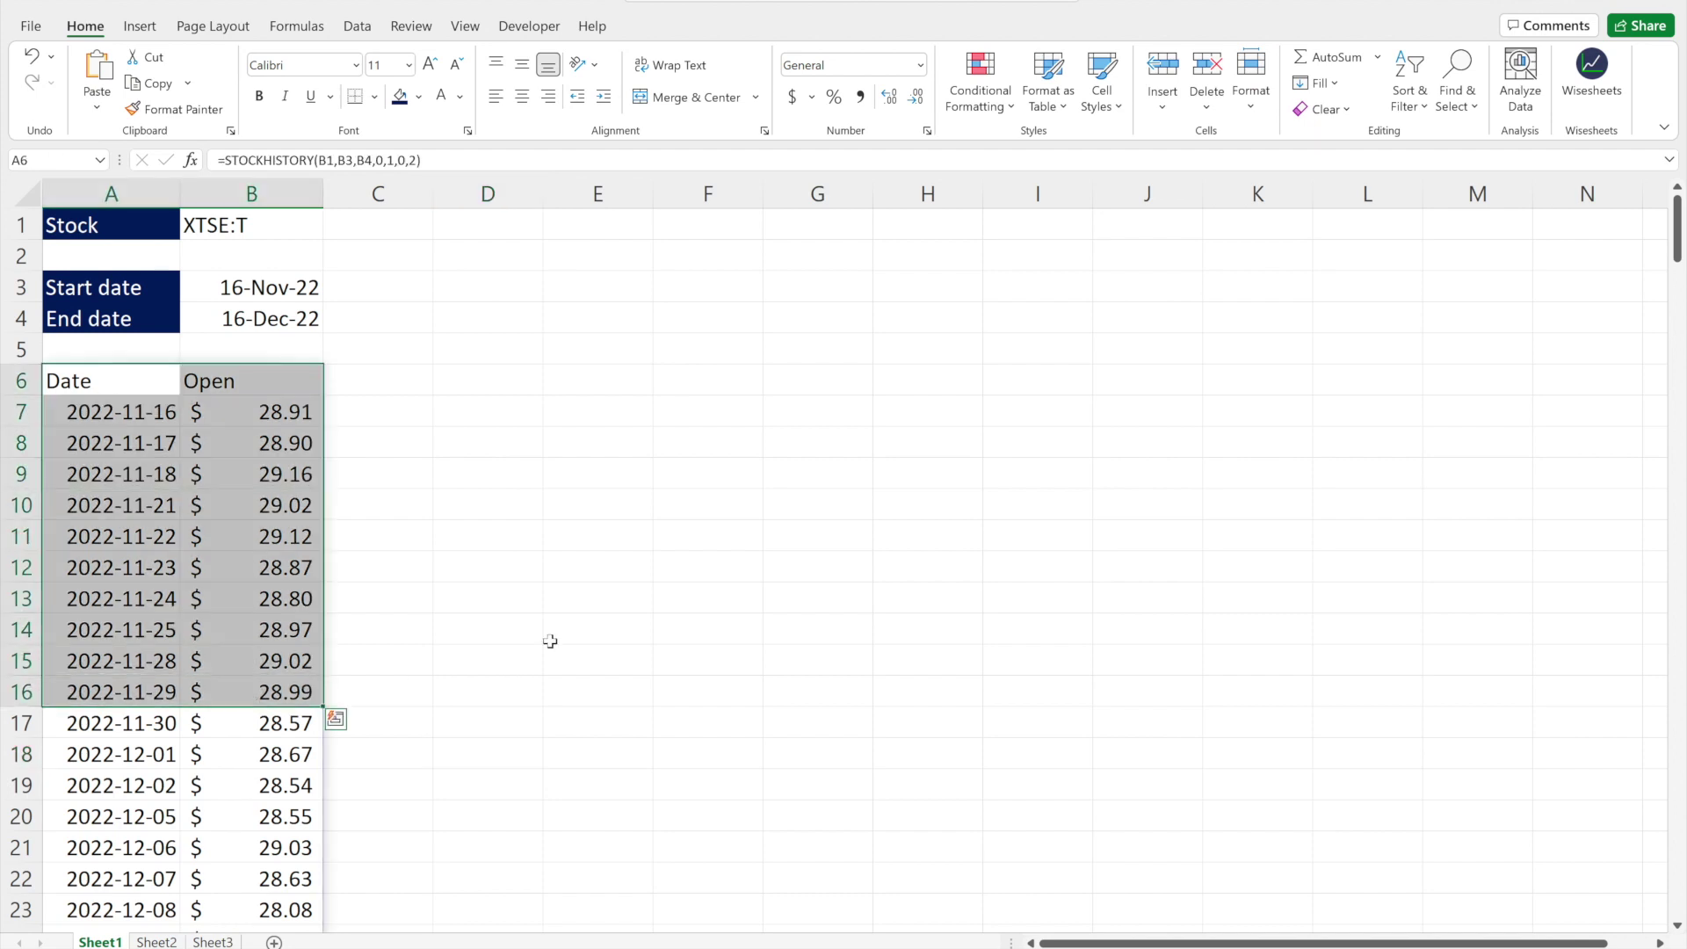
{"action": "left_click", "coordinate": [550, 641]}
{"action": "left_click", "coordinate": [93, 385]}
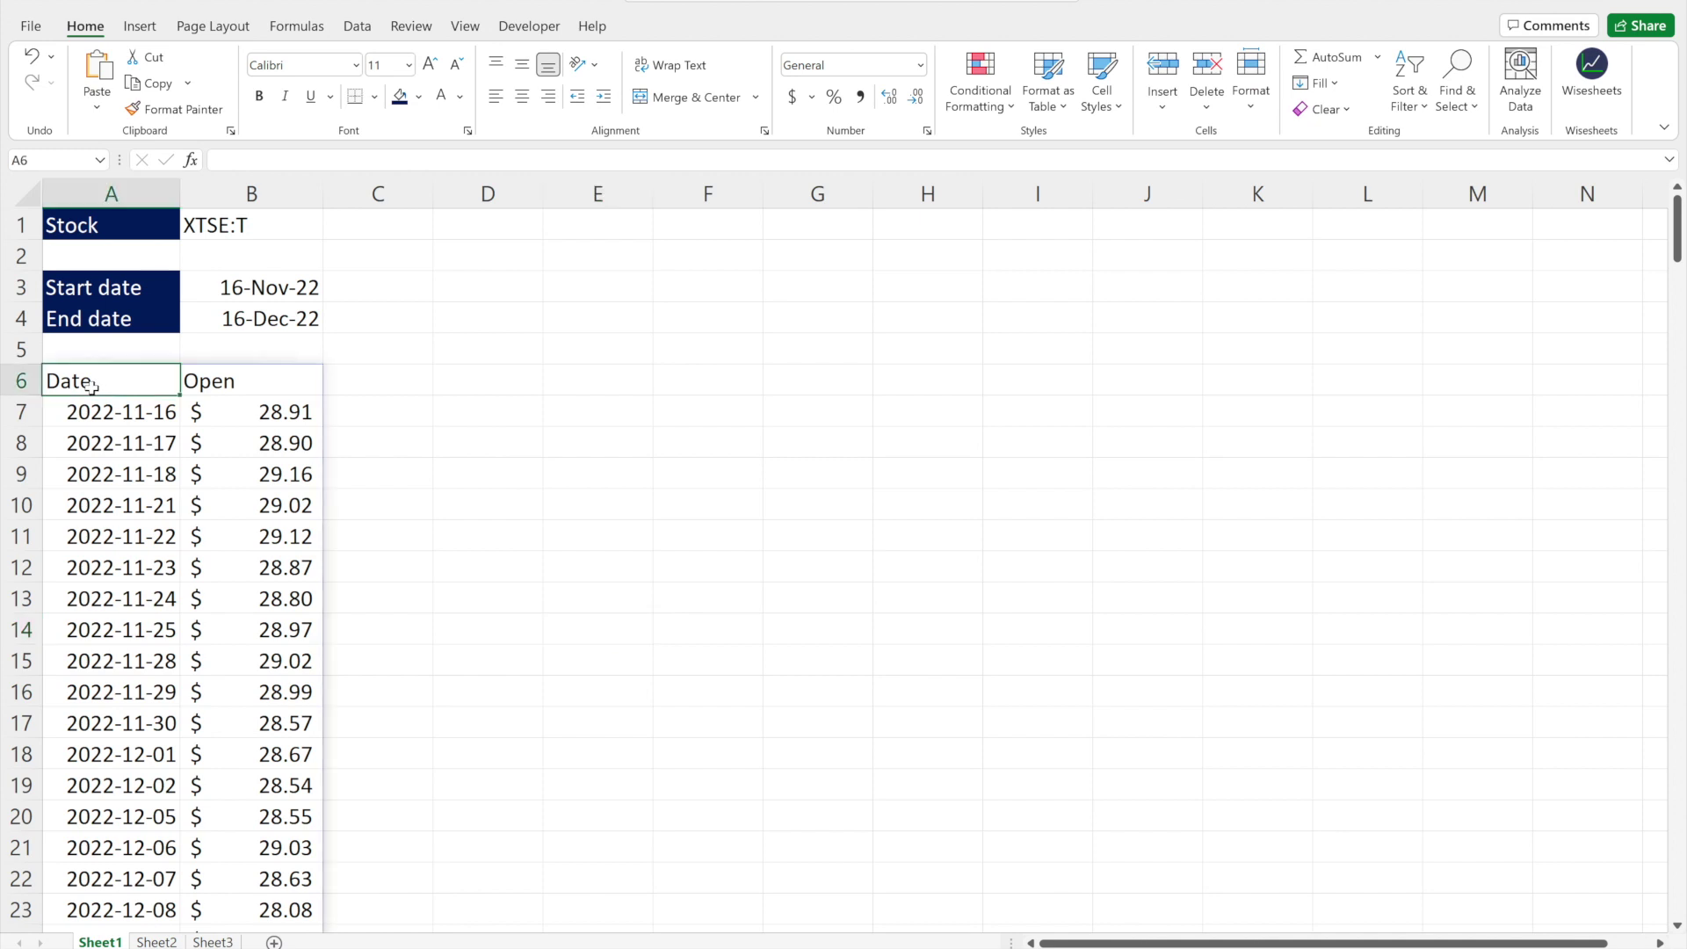
{"action": "left_click", "coordinate": [414, 152]}
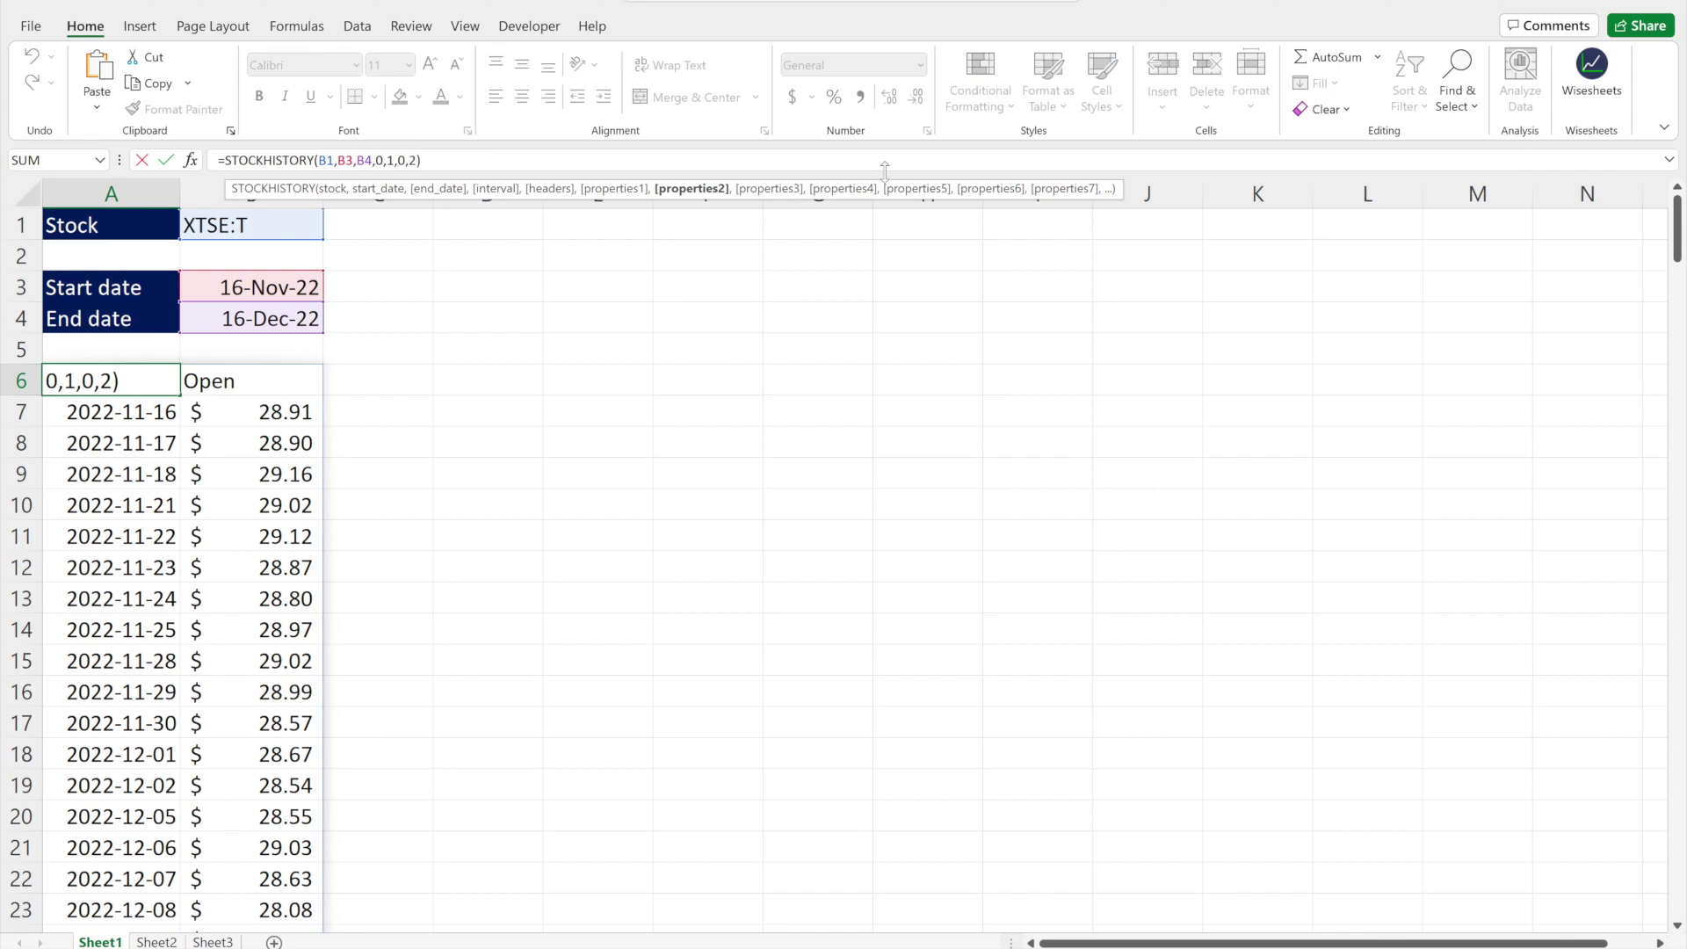
{"action": "type", "text": ","}
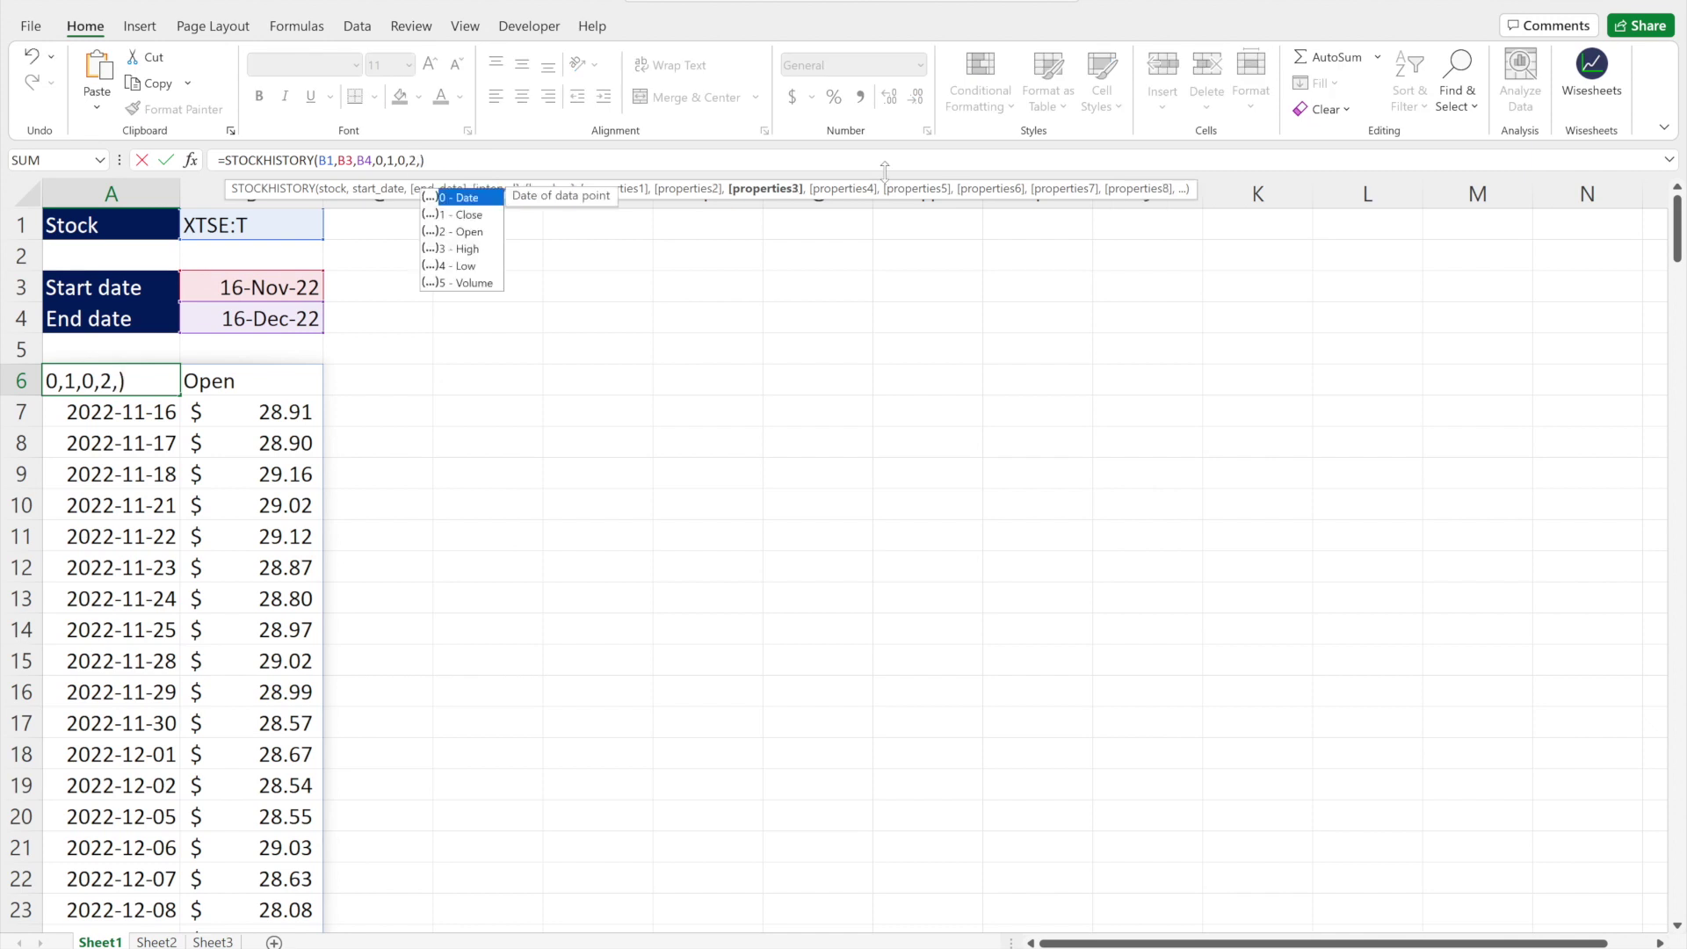
{"action": "key", "text": "Down"}
{"action": "key", "text": "Down"}
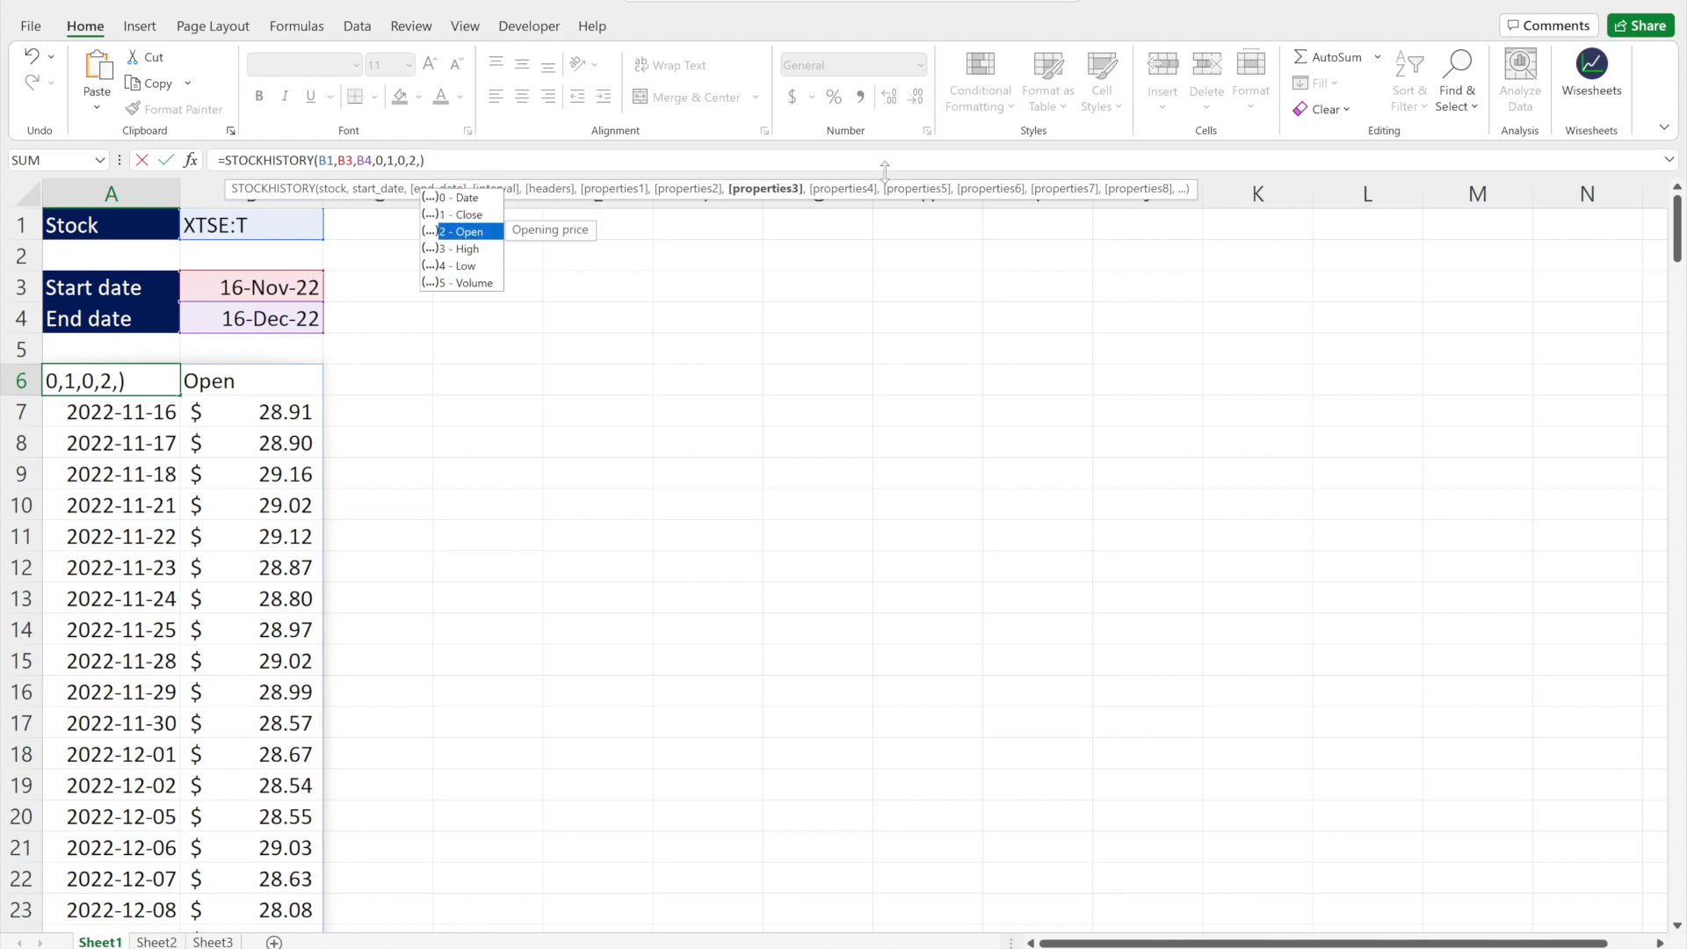
{"action": "key", "text": "Down"}
{"action": "key", "text": "Up"}
{"action": "key", "text": "Up"}
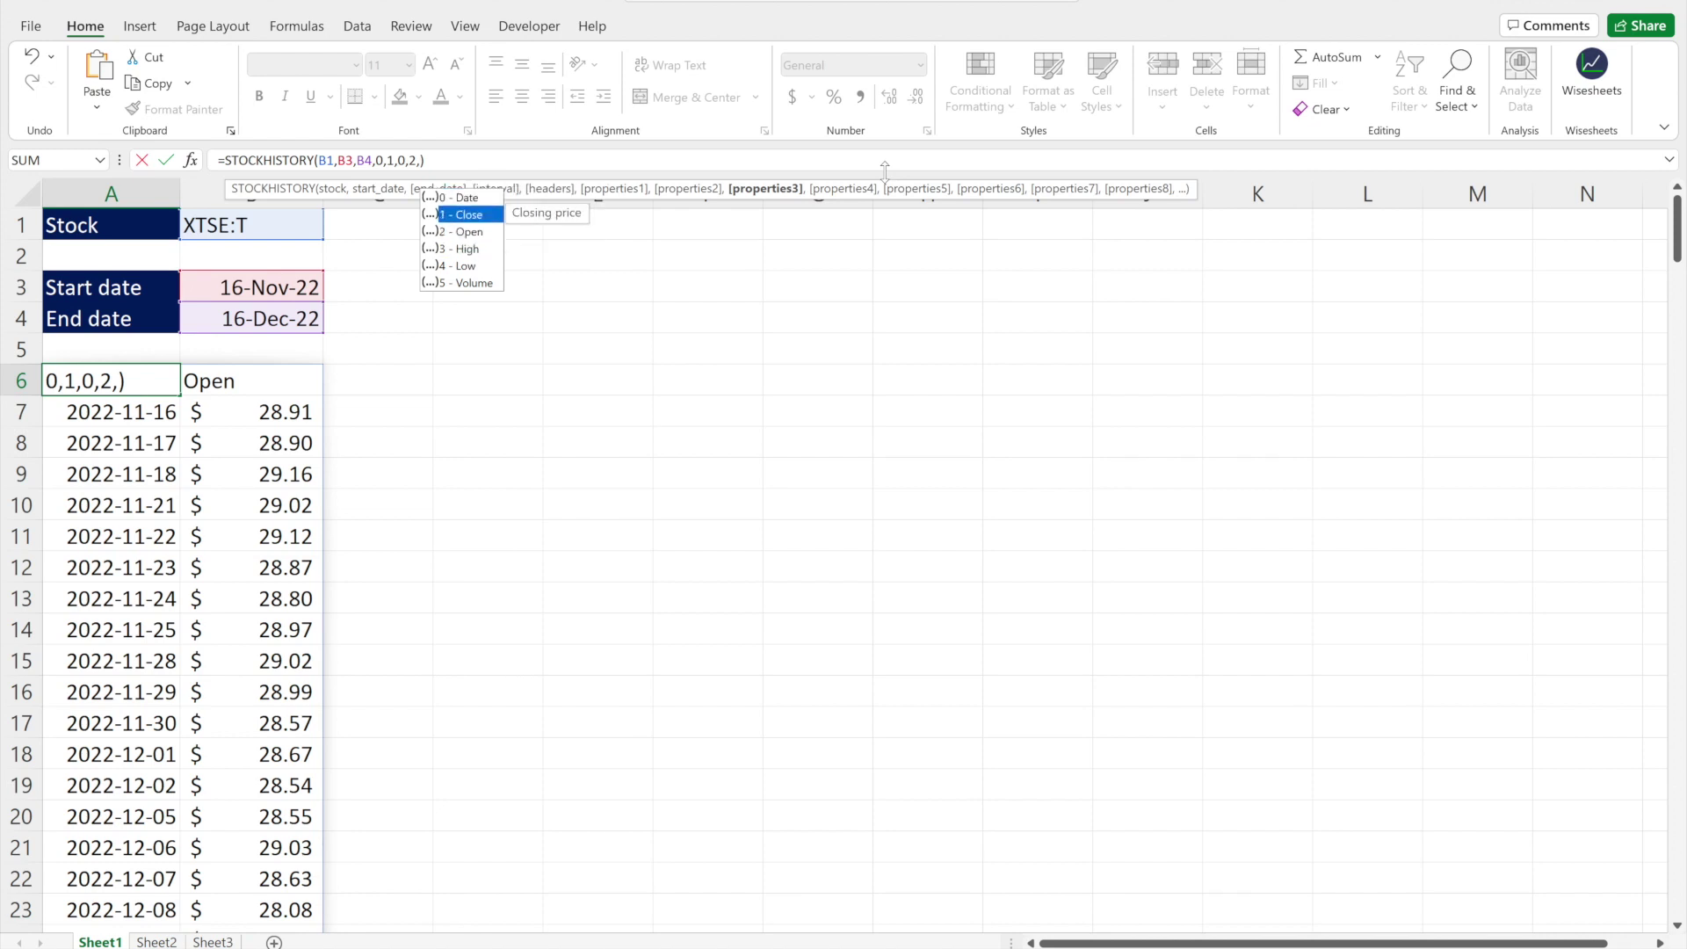
{"action": "key", "text": "Tab"}
Add the low price property 4 as the last argument of the A6 STOCKHISTORY formula and commit it
{"action": "type", "text": ","}
{"action": "key", "text": "Down"}
{"action": "key", "text": "Down"}
{"action": "key", "text": "Down"}
{"action": "key", "text": "Down"}
{"action": "key", "text": "Tab"}
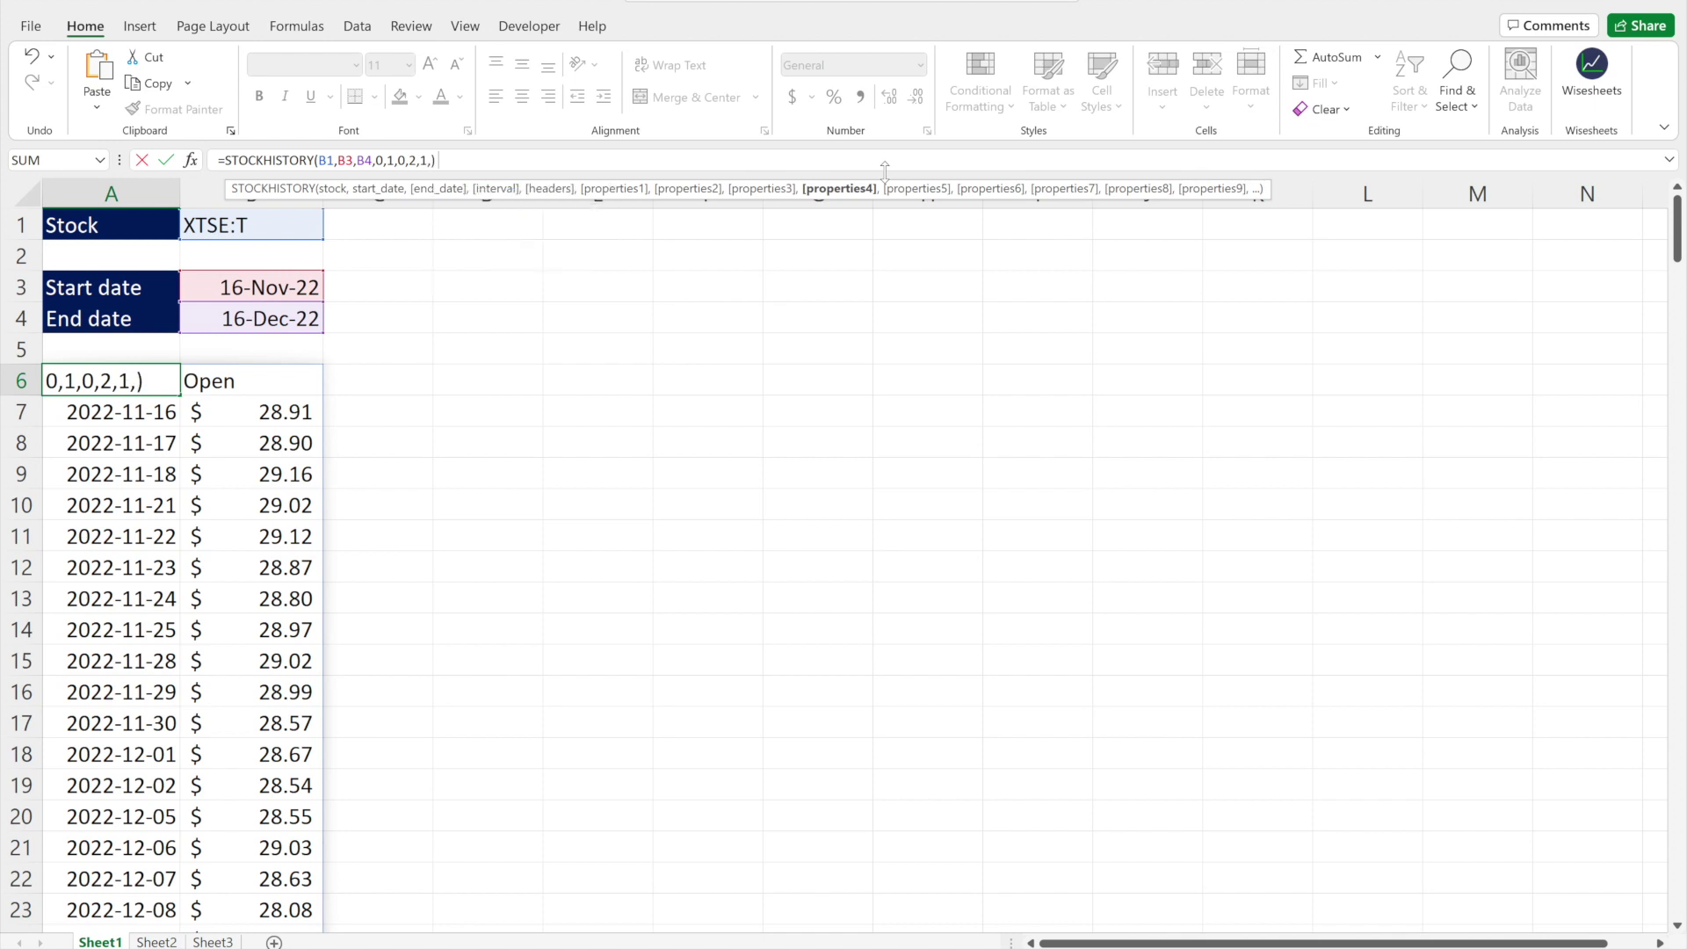
{"action": "key", "text": "ctrl+Return"}
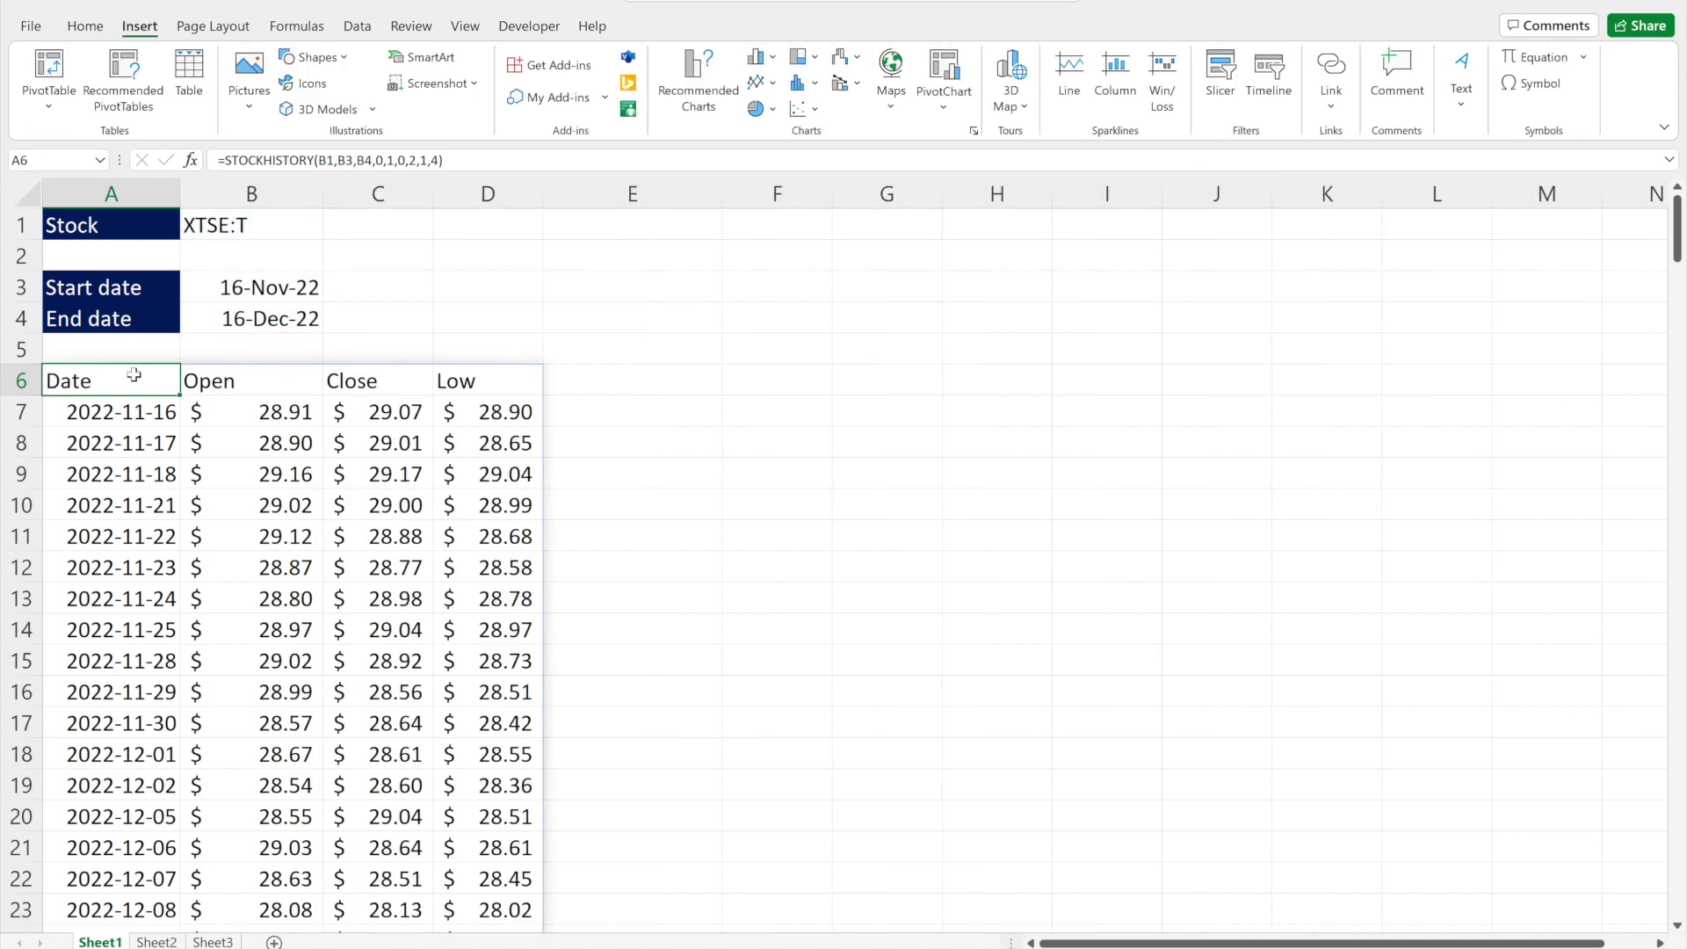
Insert the recommended line chart for the Date, Open, Close and Low table and place it beside the data
{"action": "key", "text": "ctrl+shift+Right"}
{"action": "key", "text": "ctrl+shift+Down"}
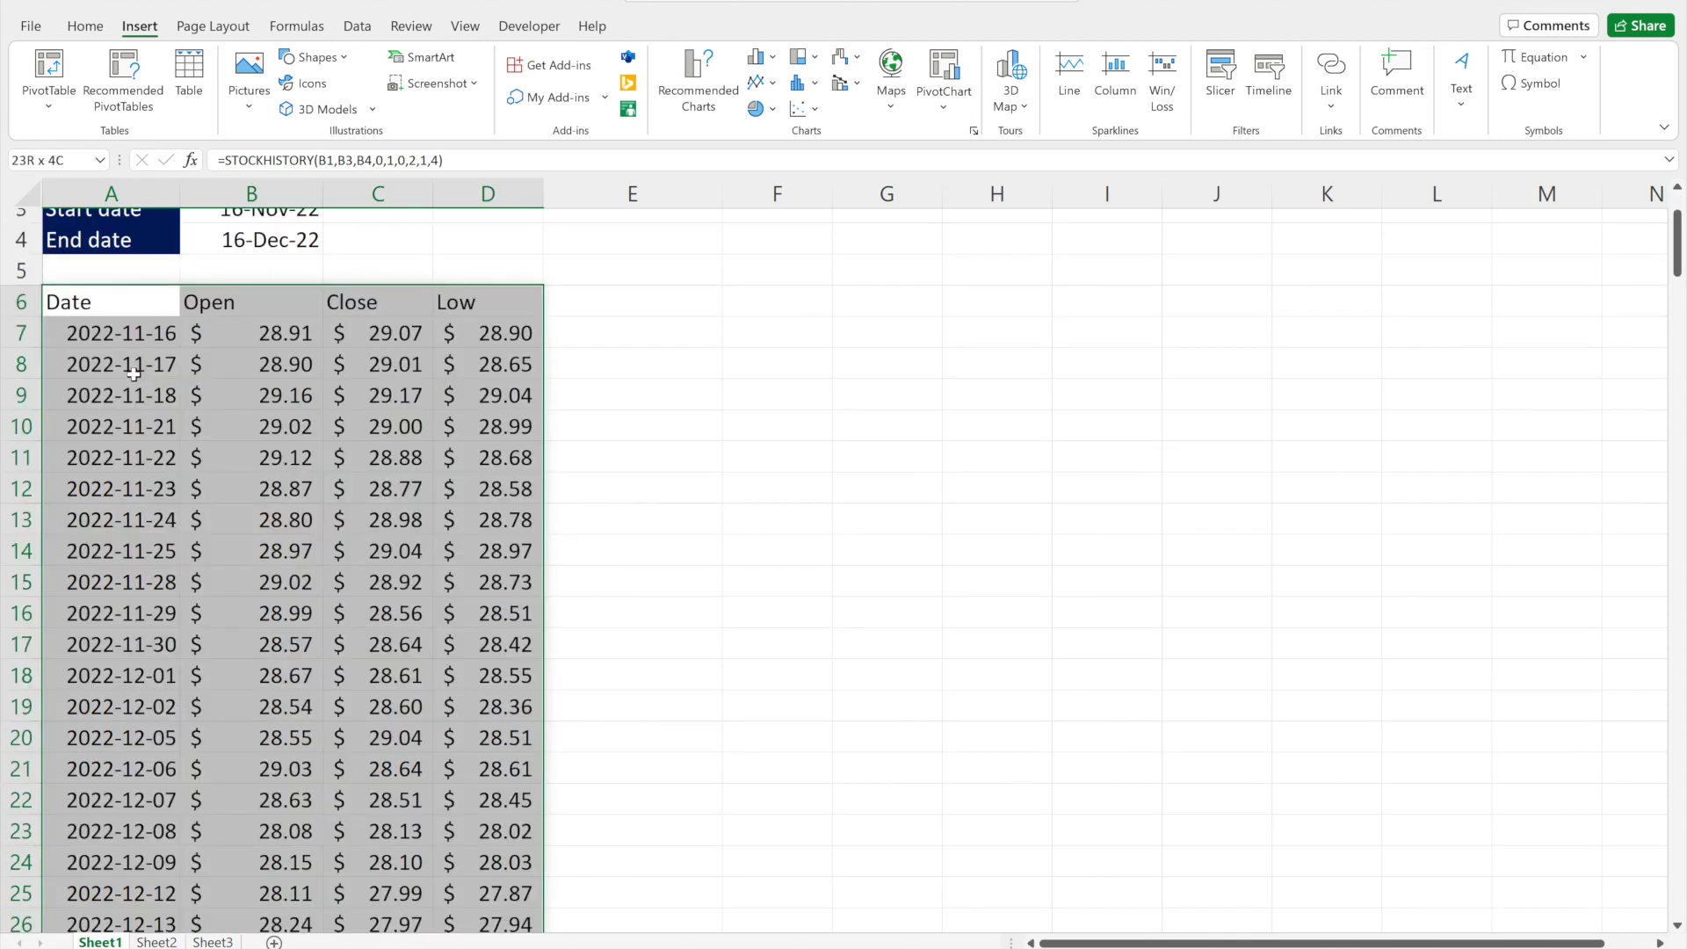
{"action": "left_click", "coordinate": [701, 79]}
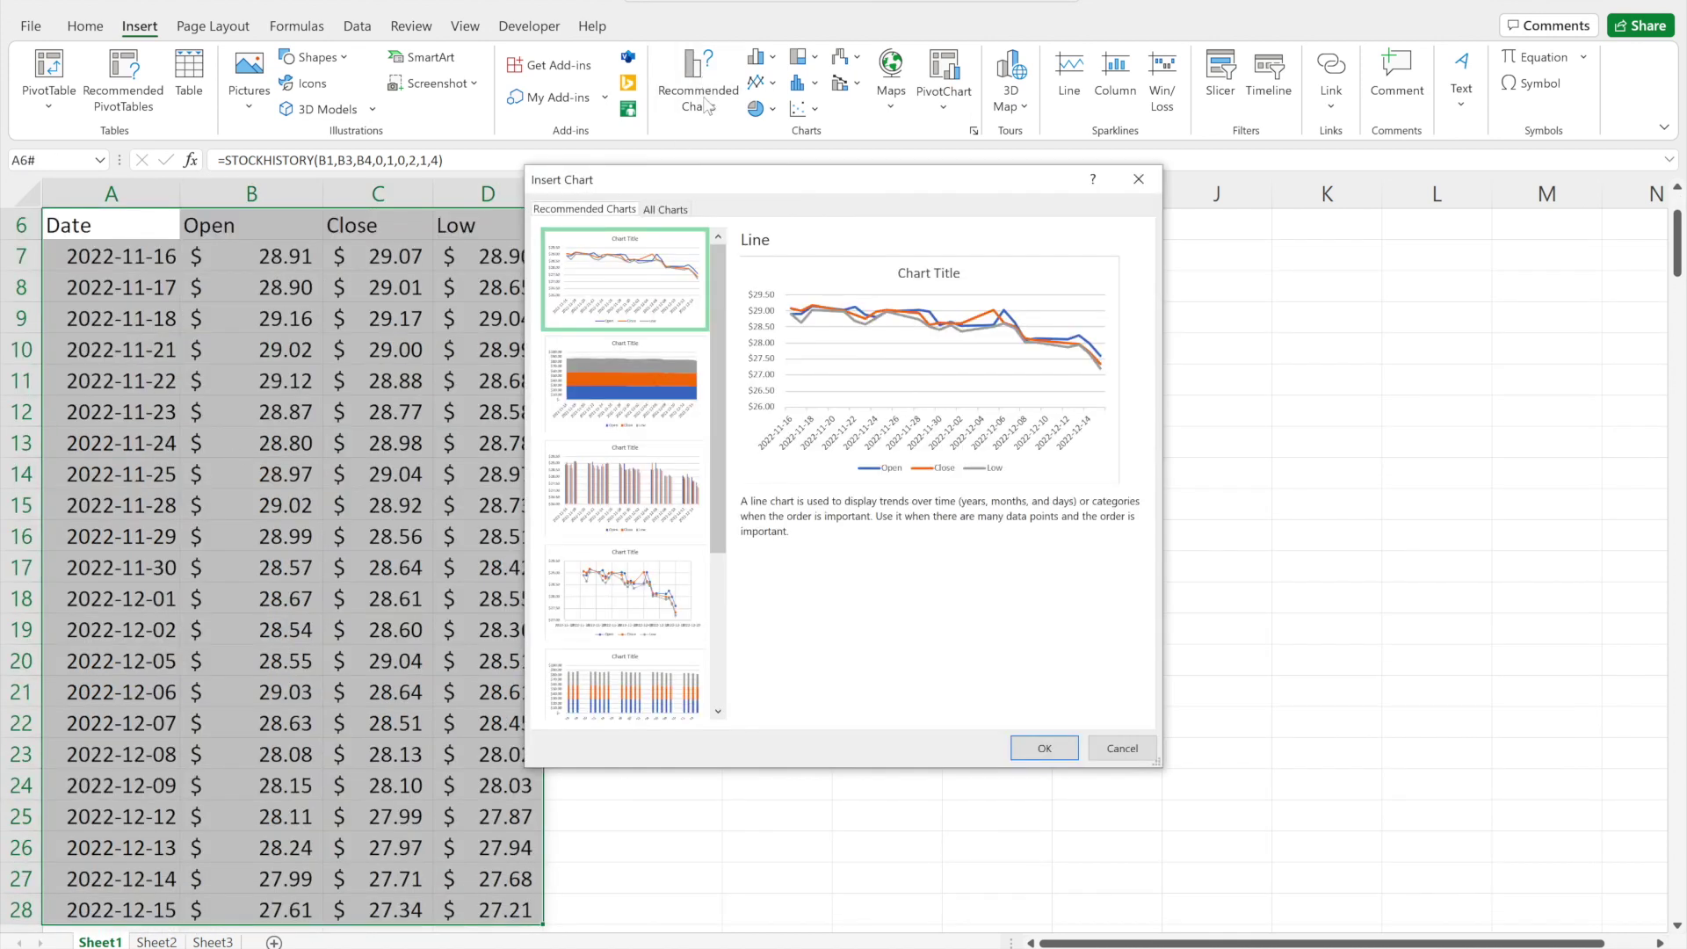
{"action": "left_click", "coordinate": [1055, 756]}
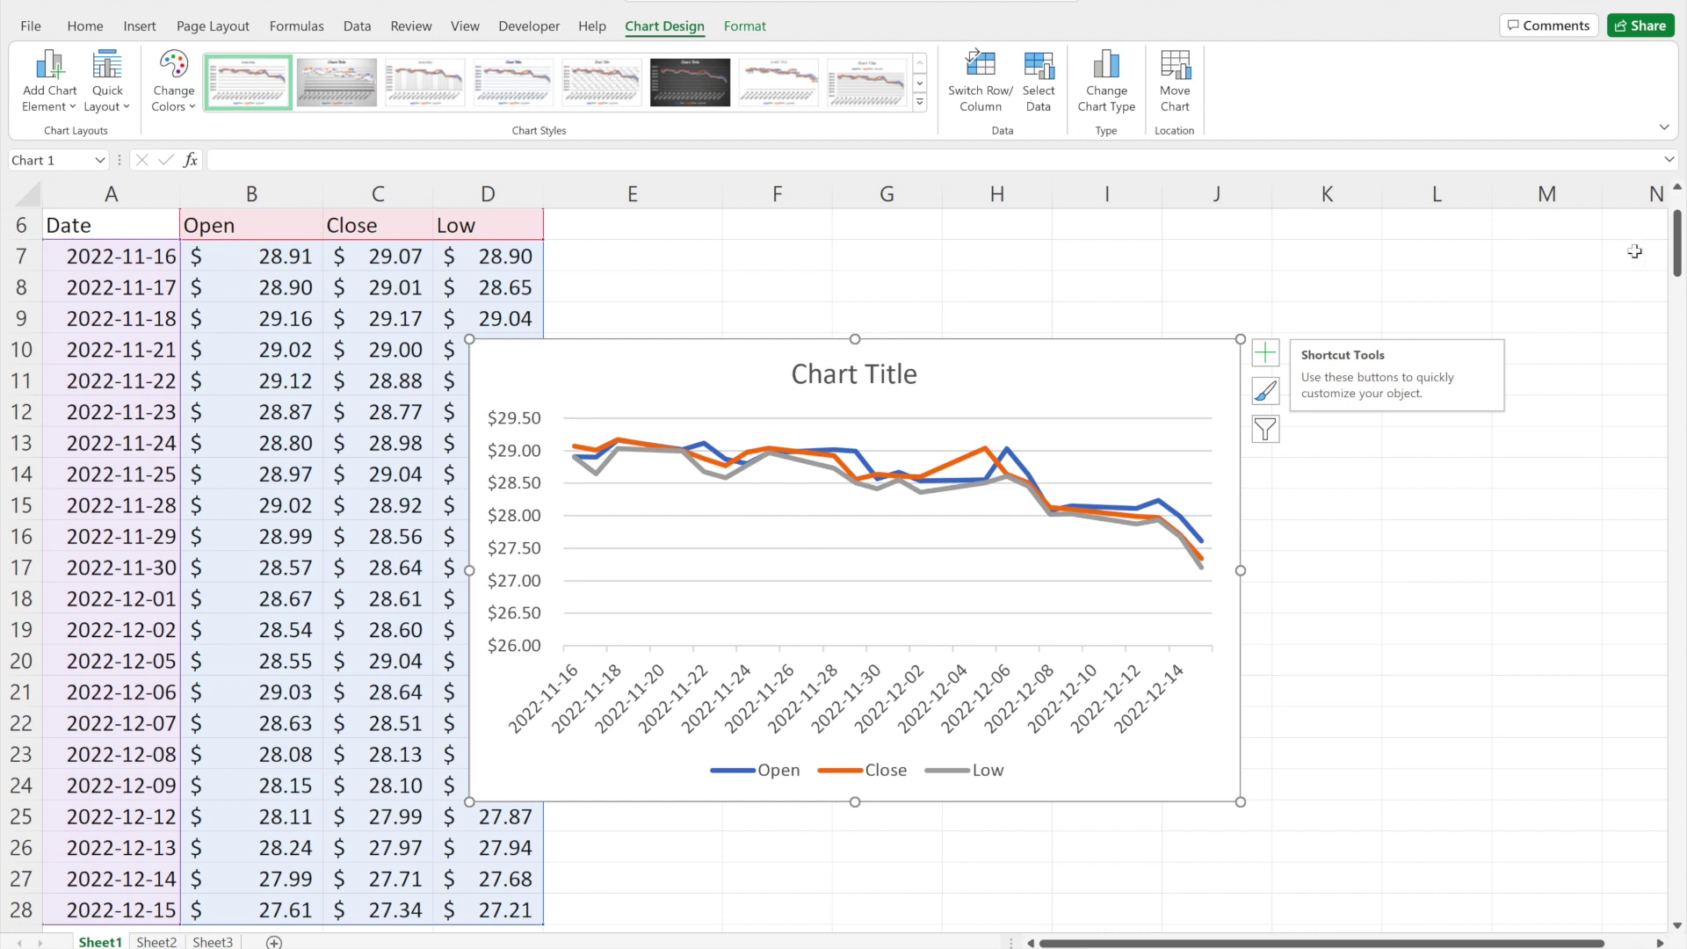
{"action": "left_click_drag", "start_coordinate": [1679, 249], "coordinate": [1679, 230]}
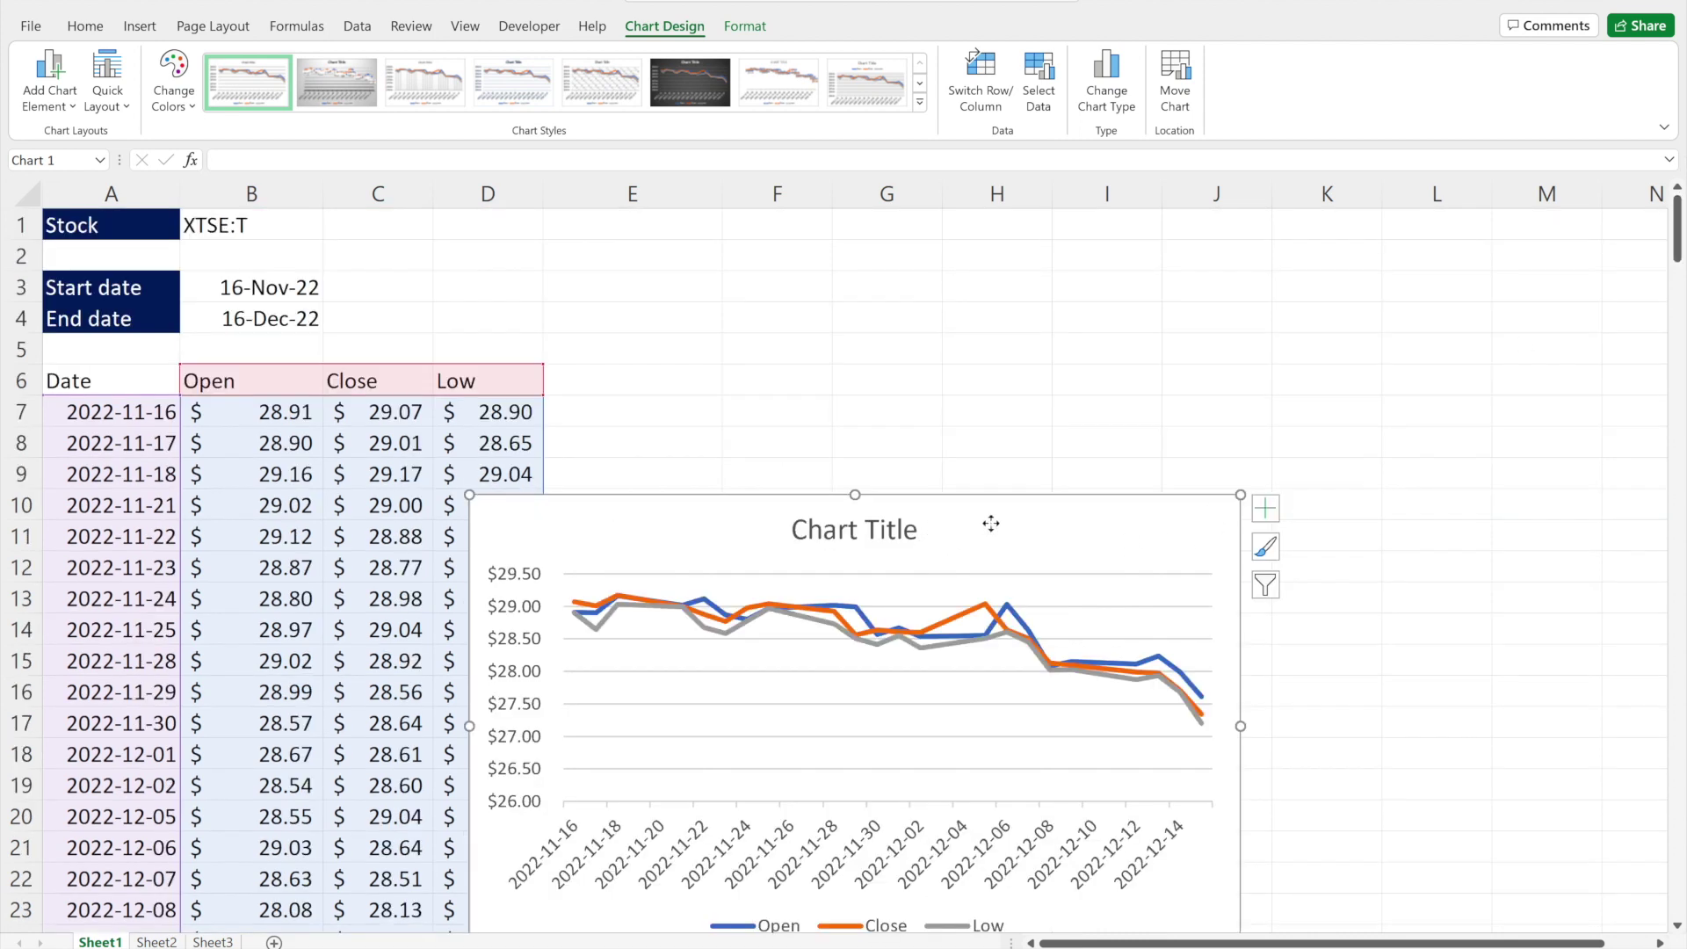
{"action": "left_click_drag", "start_coordinate": [1011, 521], "coordinate": [1090, 364]}
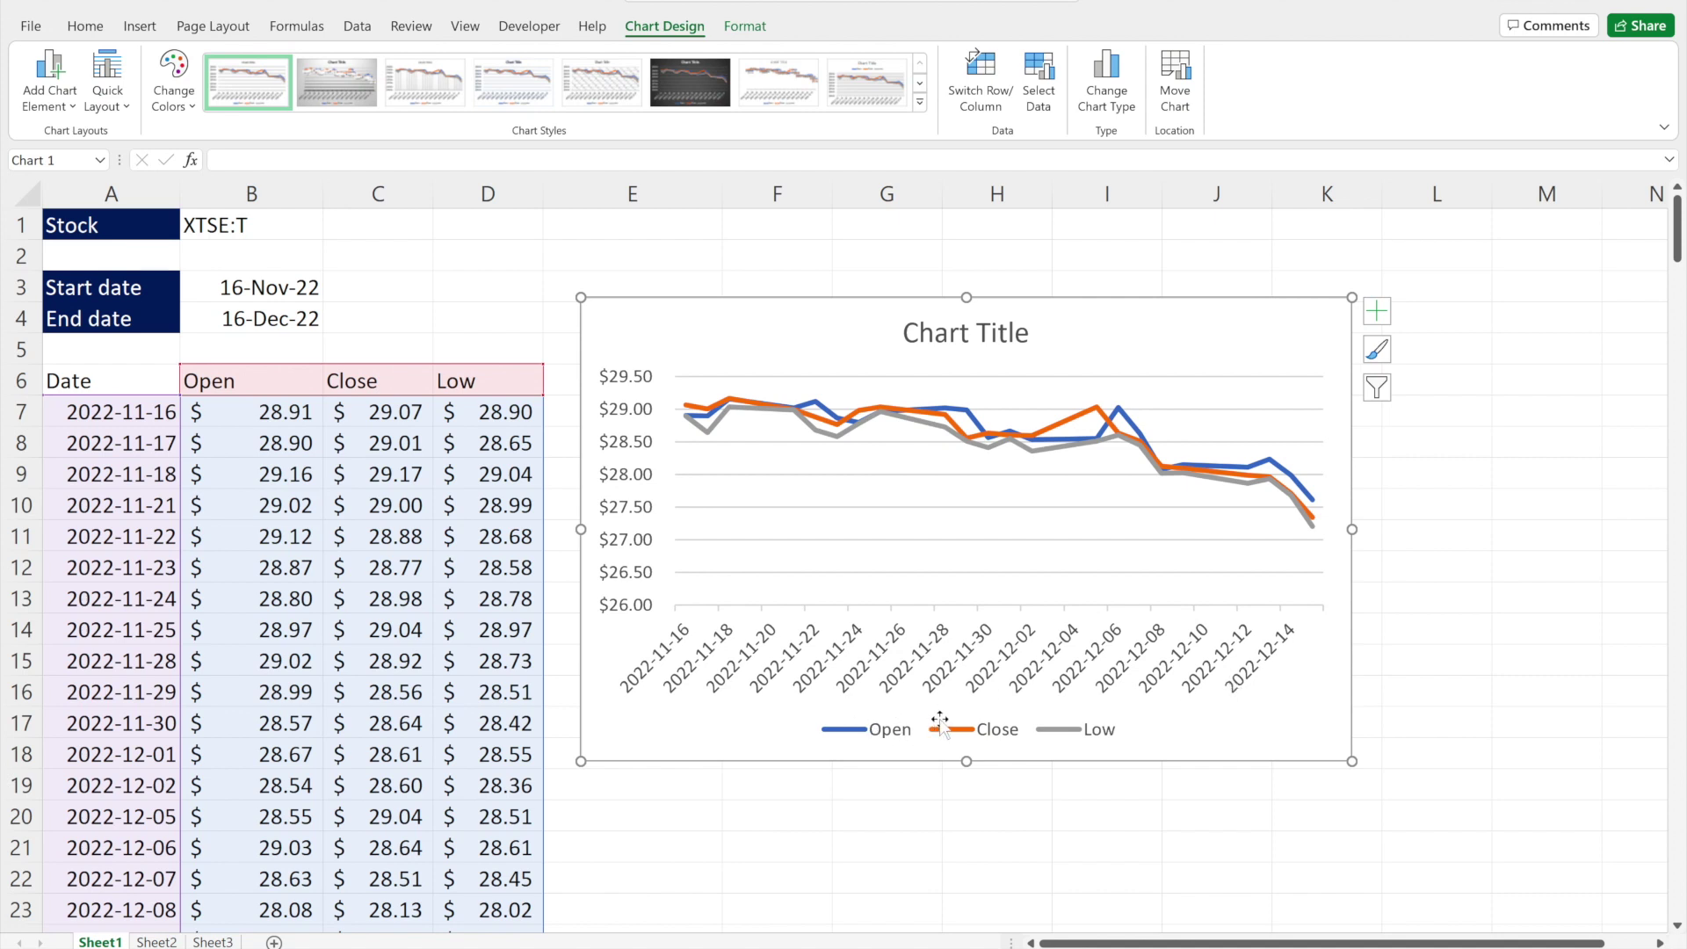
Replace the stock symbol in B1 with AAPL
{"action": "left_click", "coordinate": [274, 230]}
{"action": "double_click", "coordinate": [274, 230]}
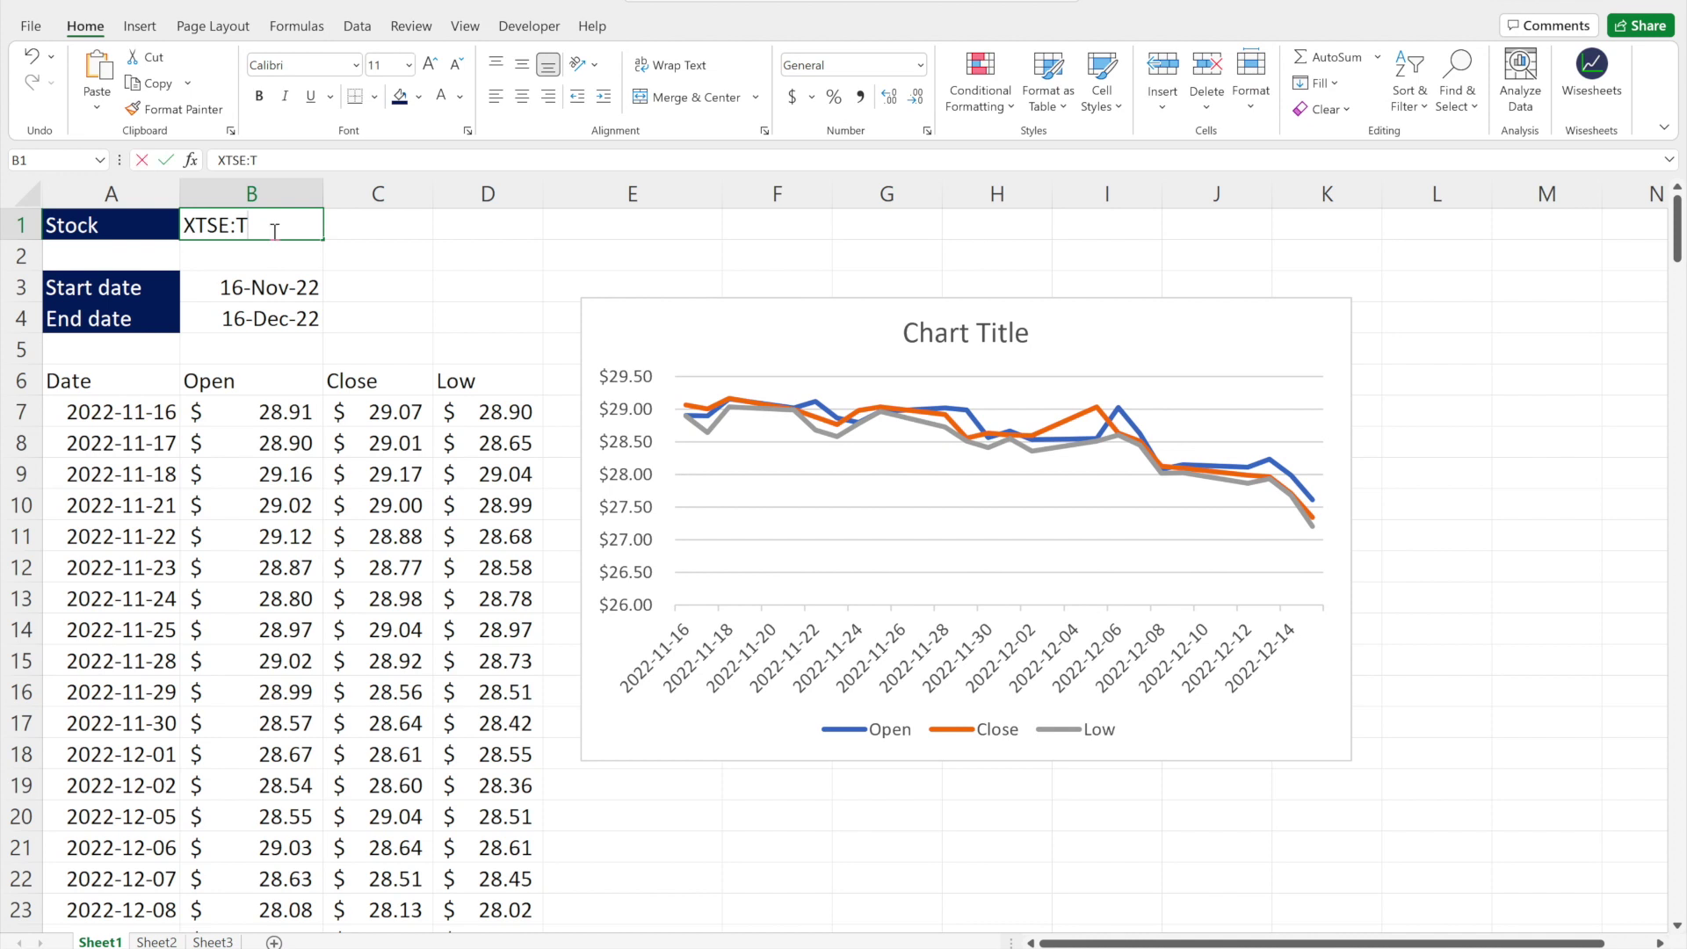
{"action": "key", "text": "BackSpace"}
{"action": "key", "text": "BackSpace"}
{"action": "key", "text": "BackSpace"}
{"action": "key", "text": "BackSpace"}
{"action": "key", "text": "BackSpace"}
{"action": "key", "text": "BackSpace"}
{"action": "type", "text": "AAPL"}
{"action": "key", "text": "Return"}
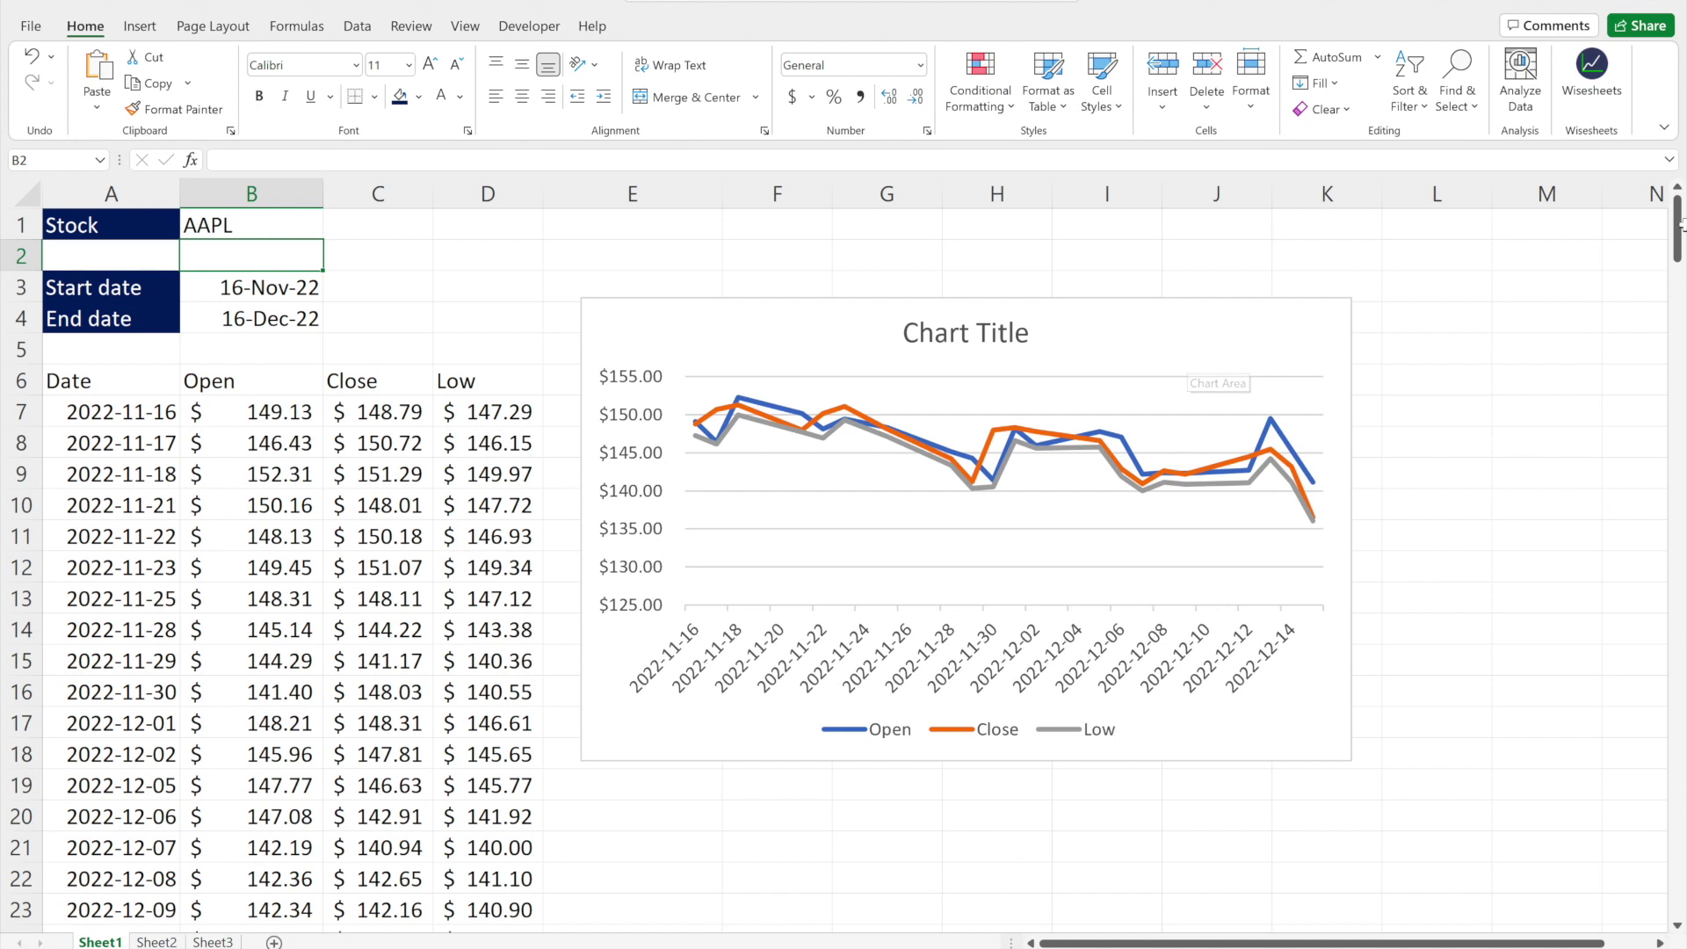
Pull annual standardized financials for Apple Inc. (AAPL, NASDAQ) into the workbook using the Wisesheets Statement Dump, and close the add-in pane
{"action": "left_click", "coordinate": [1593, 79]}
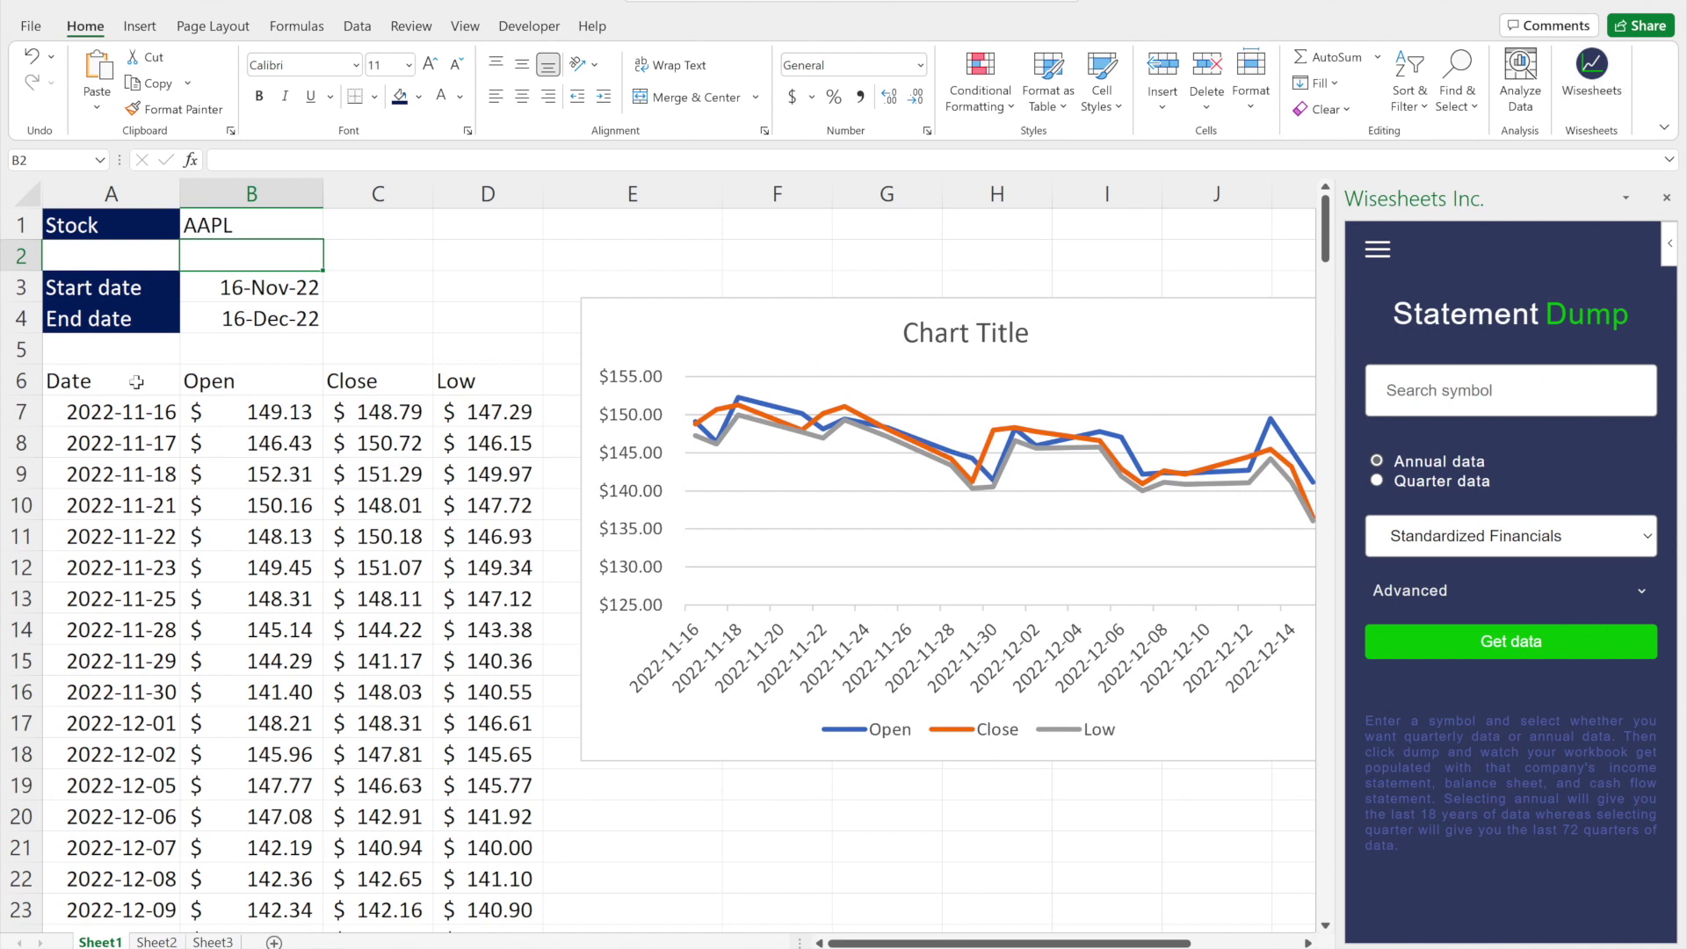
{"action": "left_click_drag", "start_coordinate": [136, 381], "coordinate": [442, 404]}
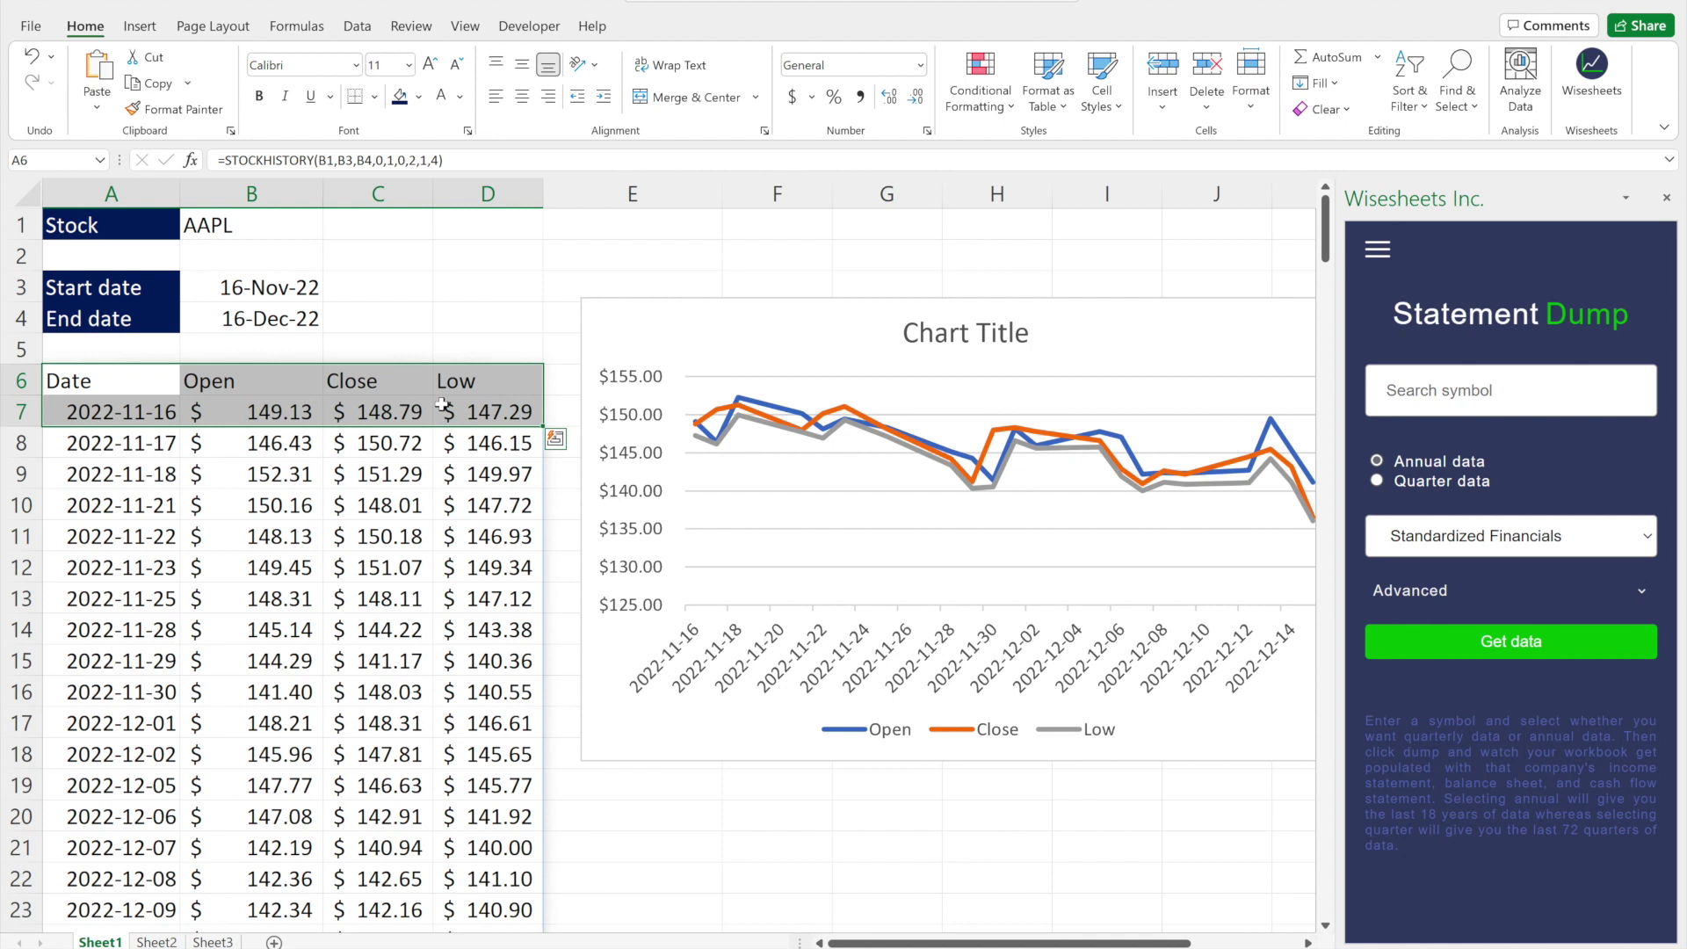
{"action": "left_click", "coordinate": [1408, 389]}
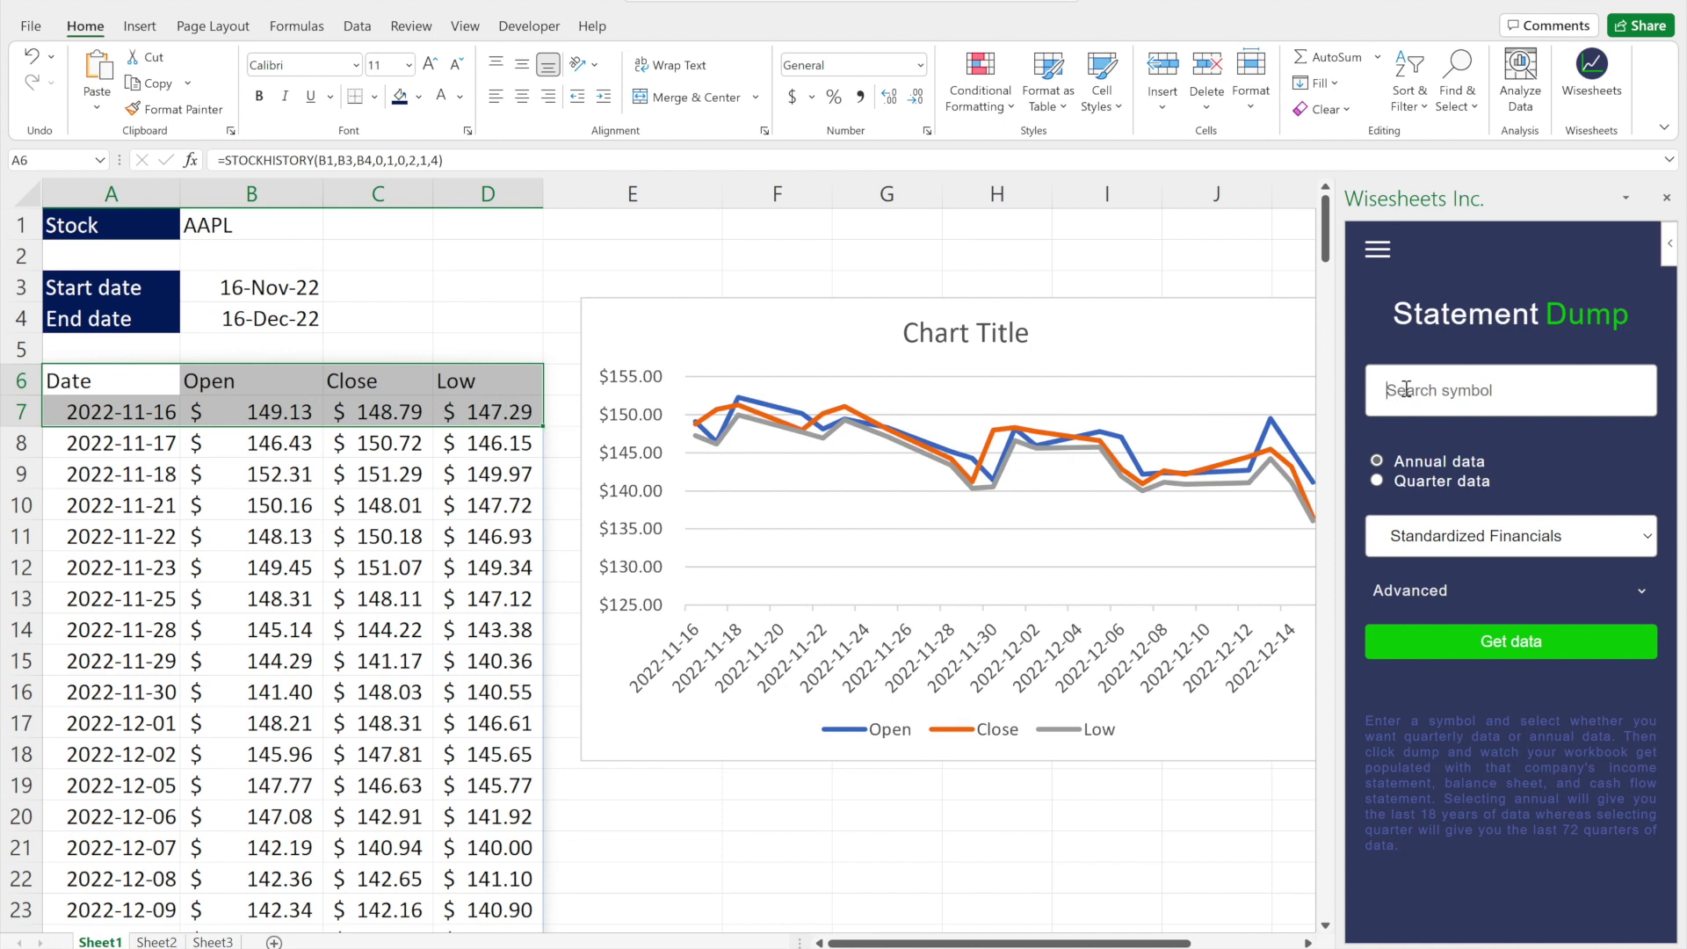
{"action": "type", "text": "aapl"}
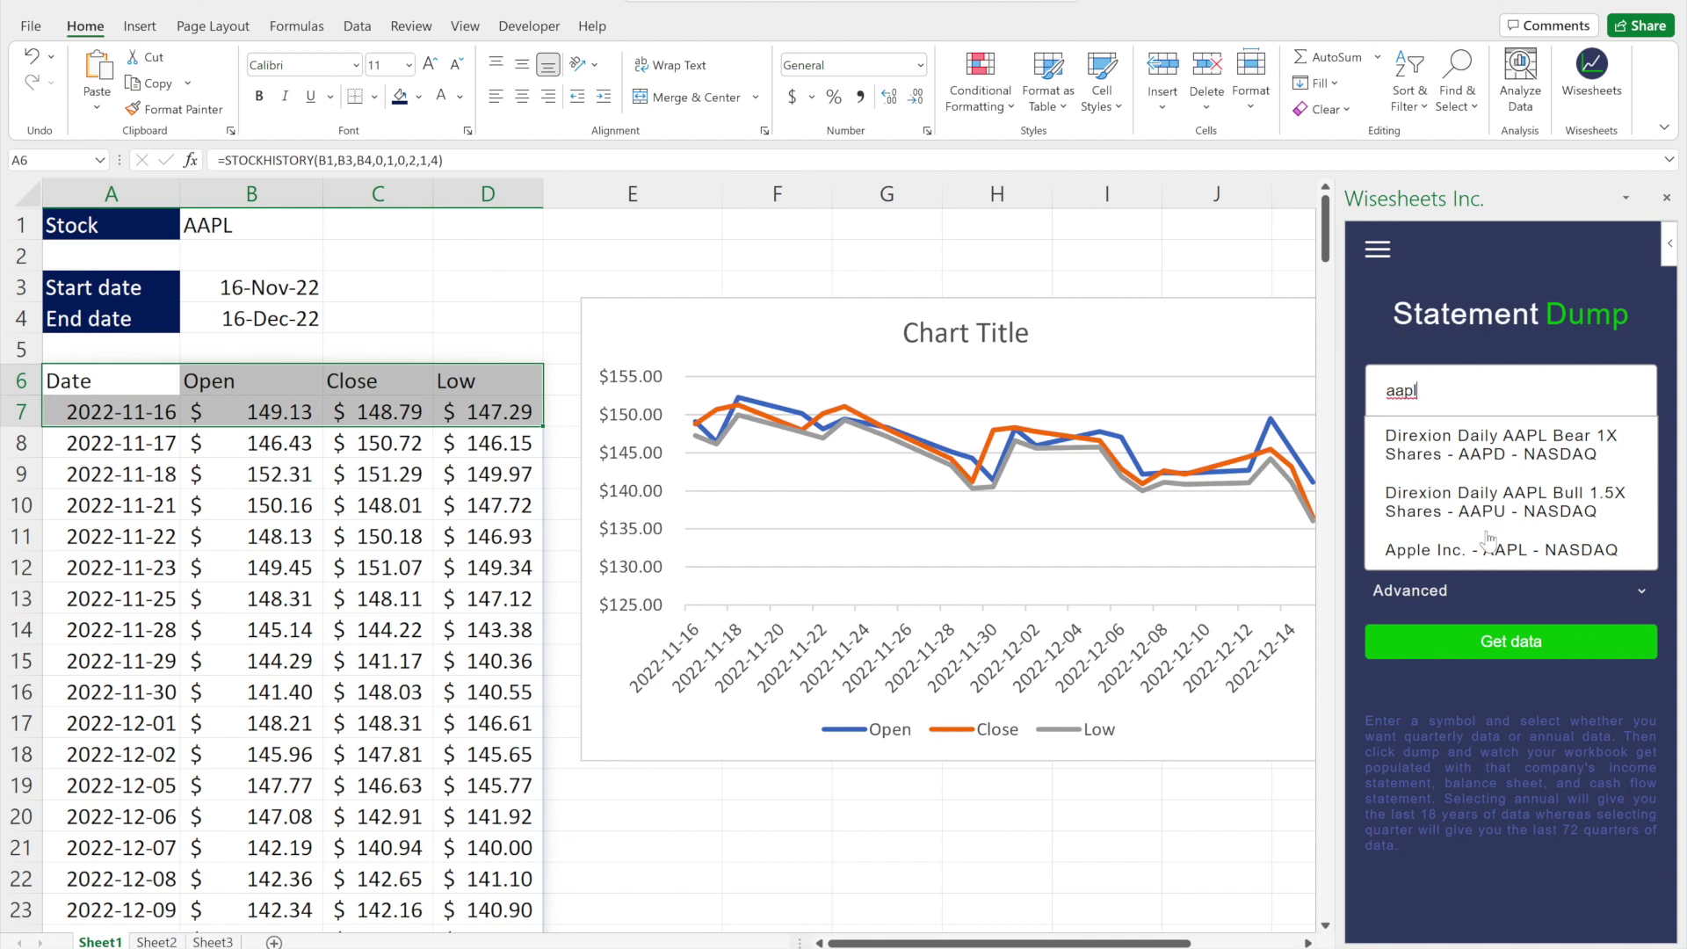
{"action": "left_click", "coordinate": [1491, 550]}
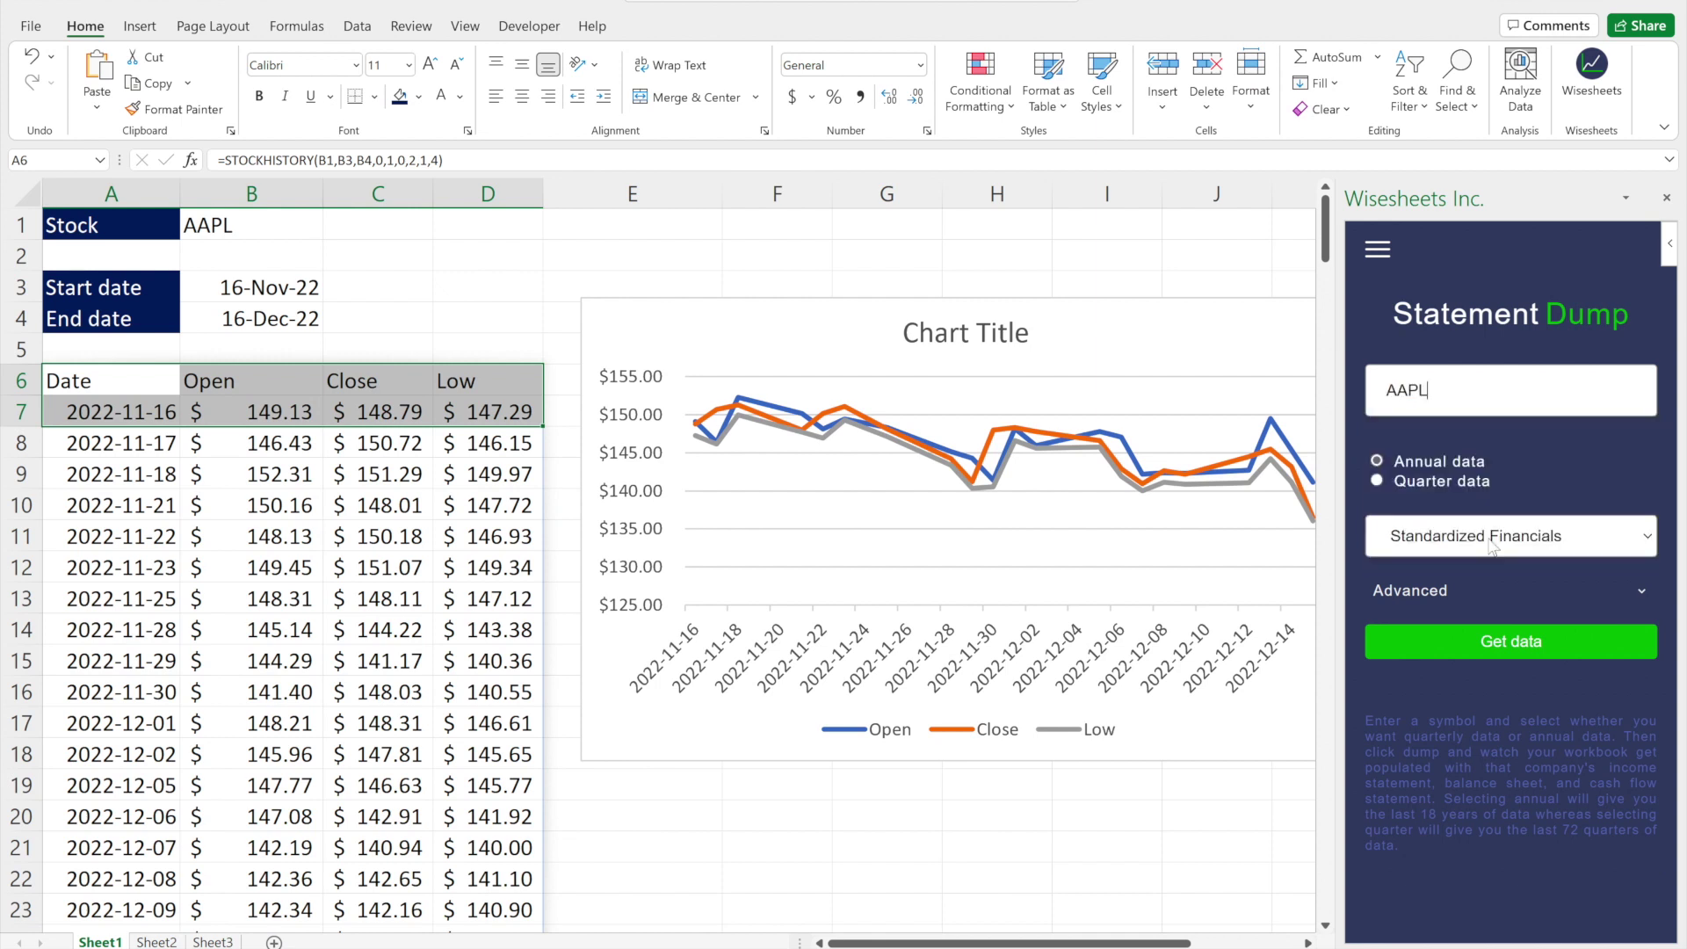
{"action": "left_click", "coordinate": [1435, 532]}
{"action": "left_click", "coordinate": [1435, 532]}
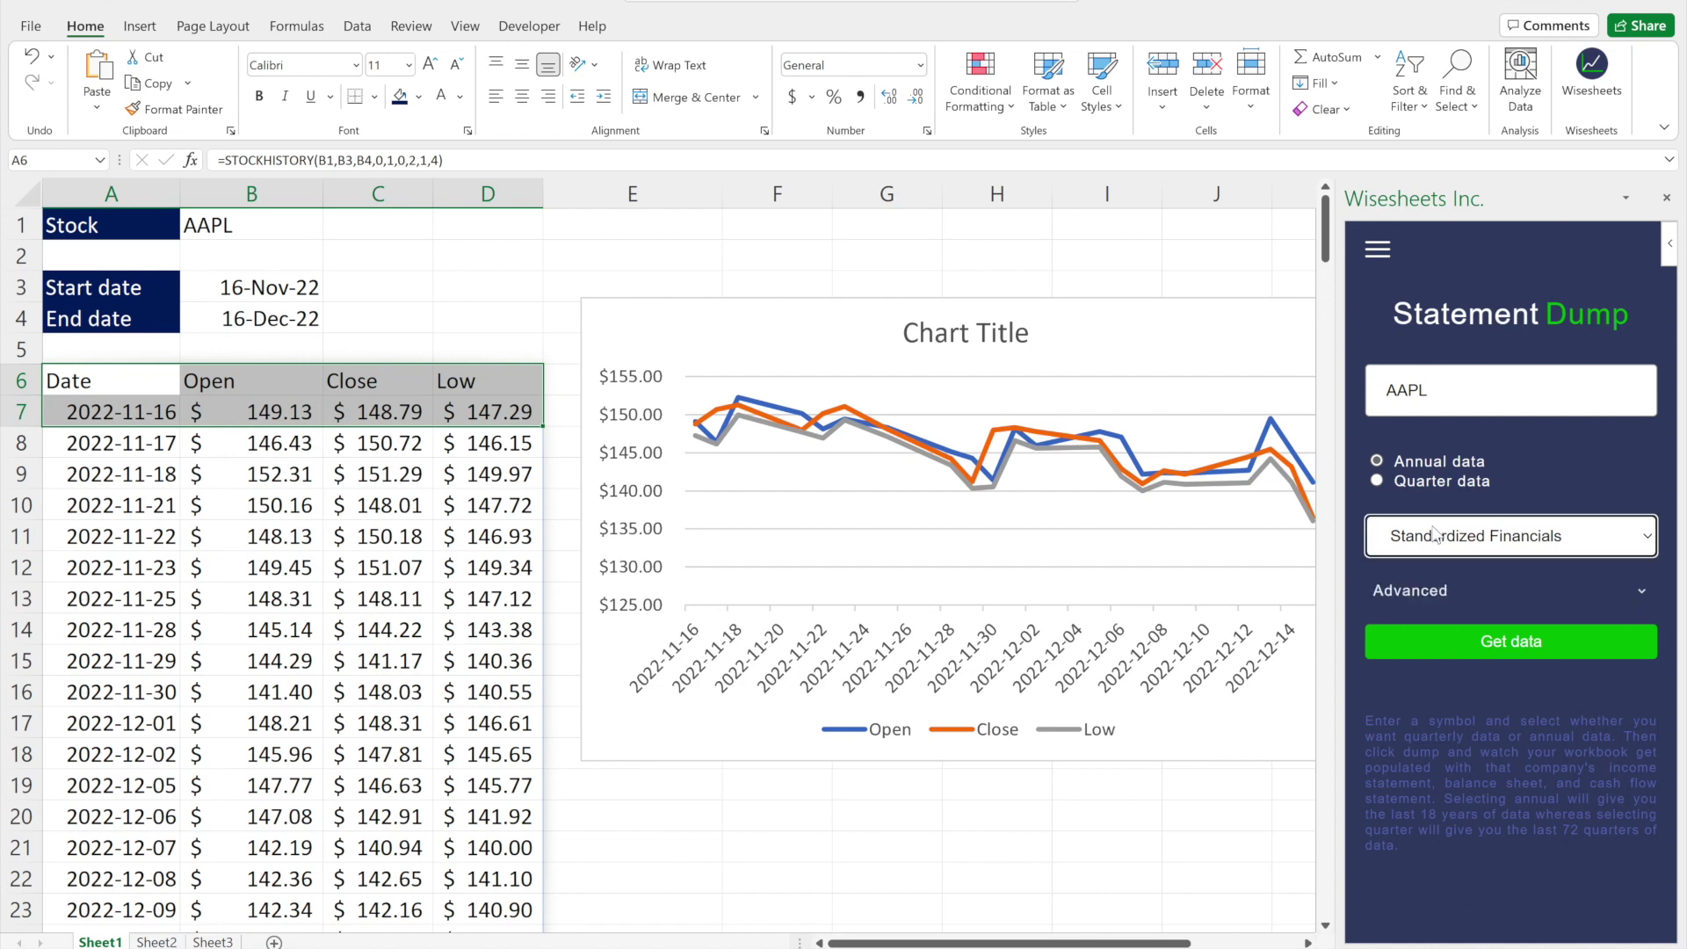
{"action": "left_click", "coordinate": [1464, 627]}
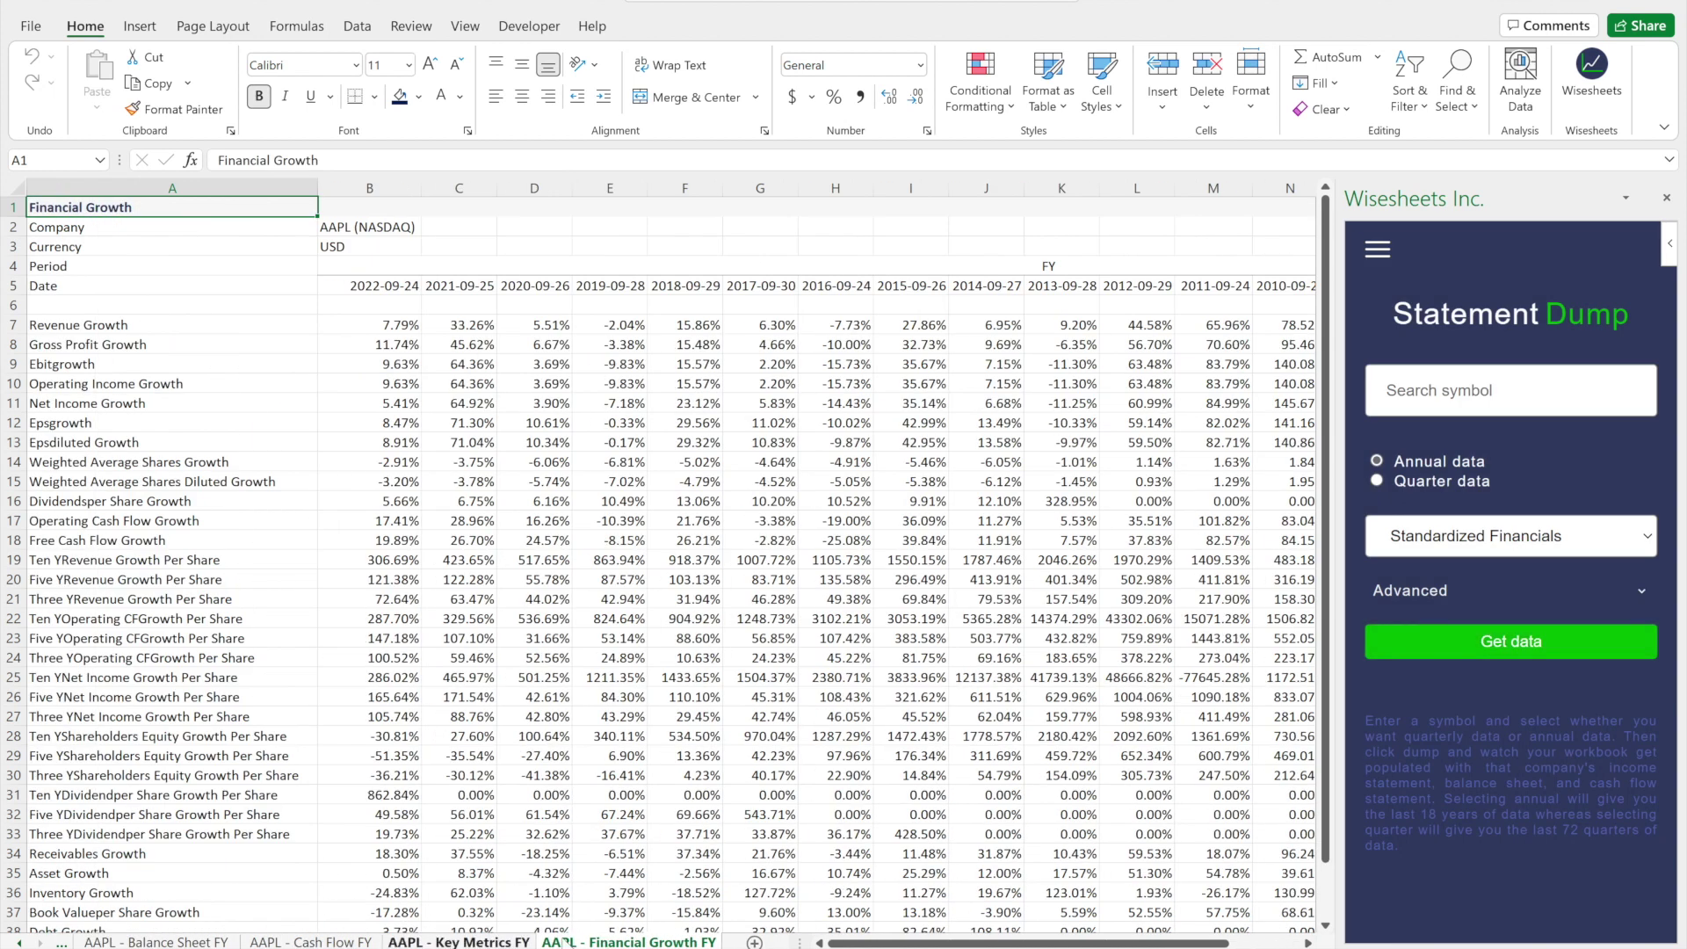
{"action": "left_click", "coordinate": [1667, 199]}
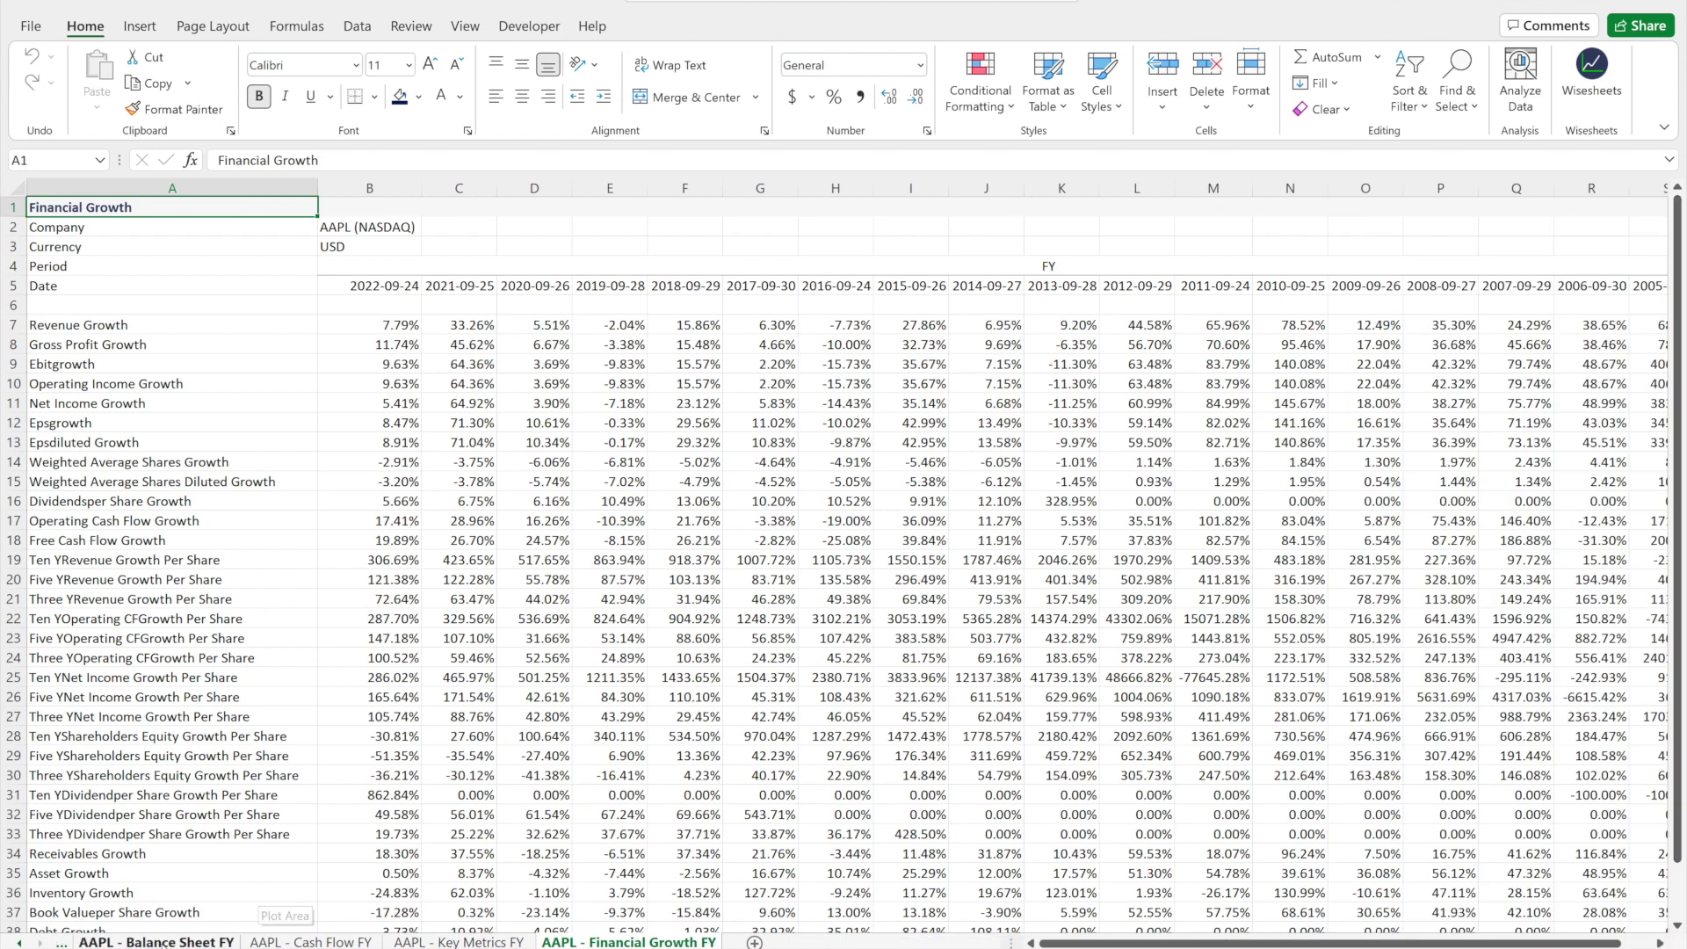
Examine the line items on the AAPL - Income Statement FY sheet down to the weighted average shares
{"action": "left_click", "coordinate": [54, 940]}
{"action": "left_click", "coordinate": [20, 942]}
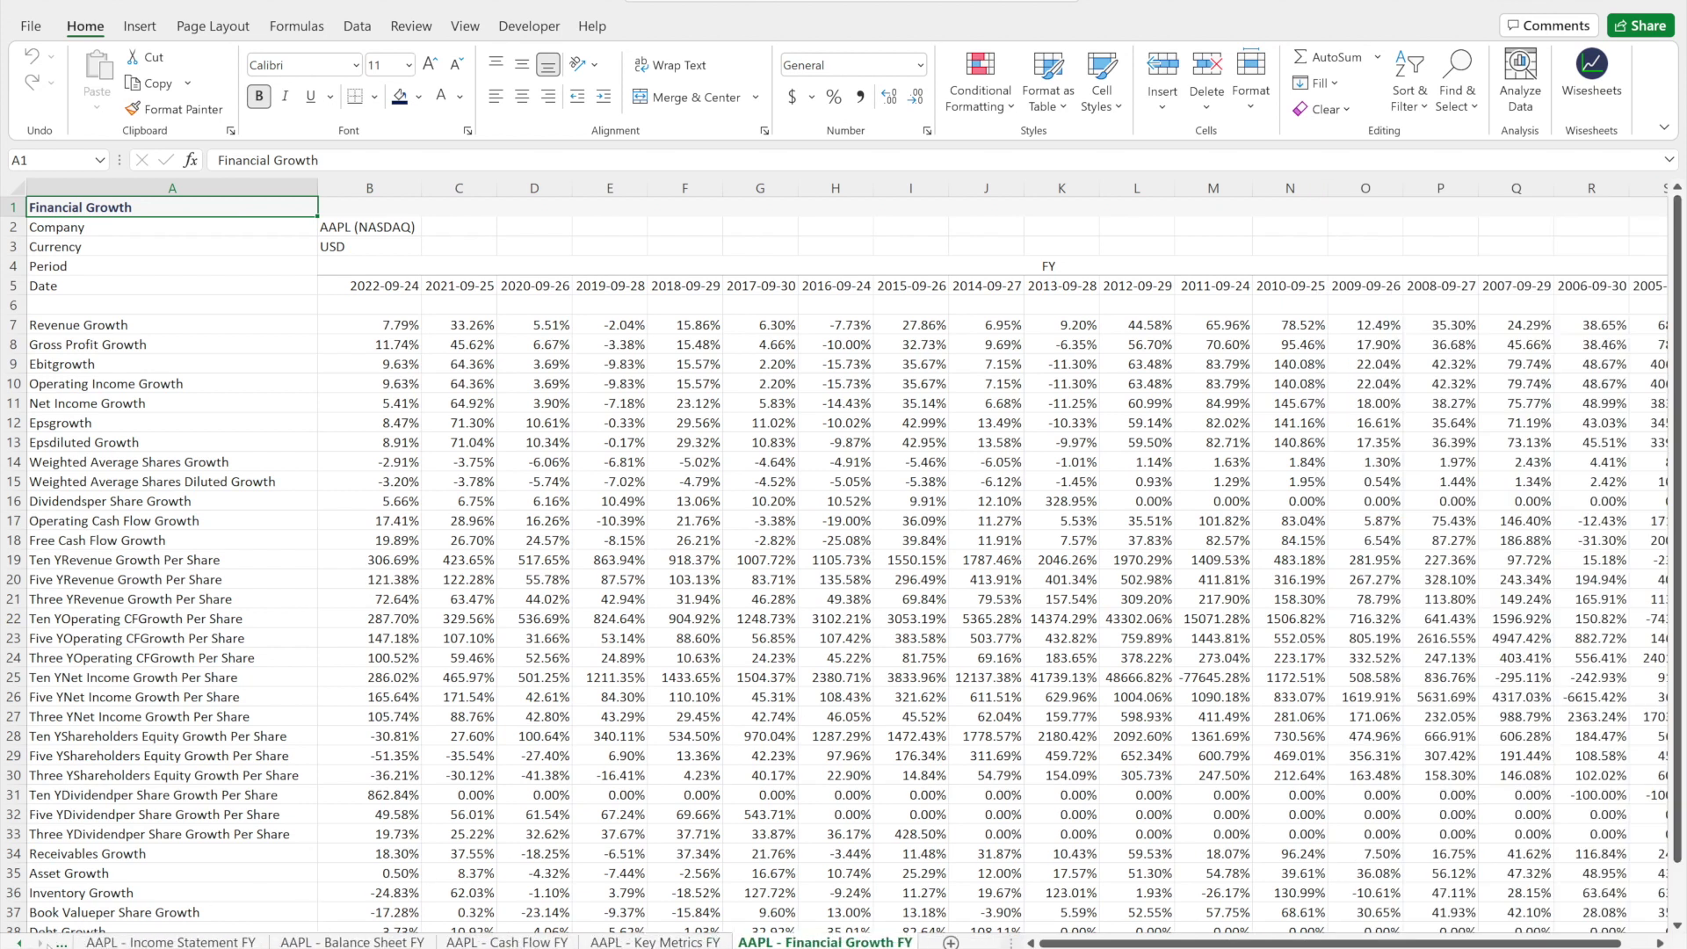
{"action": "left_click", "coordinate": [173, 942]}
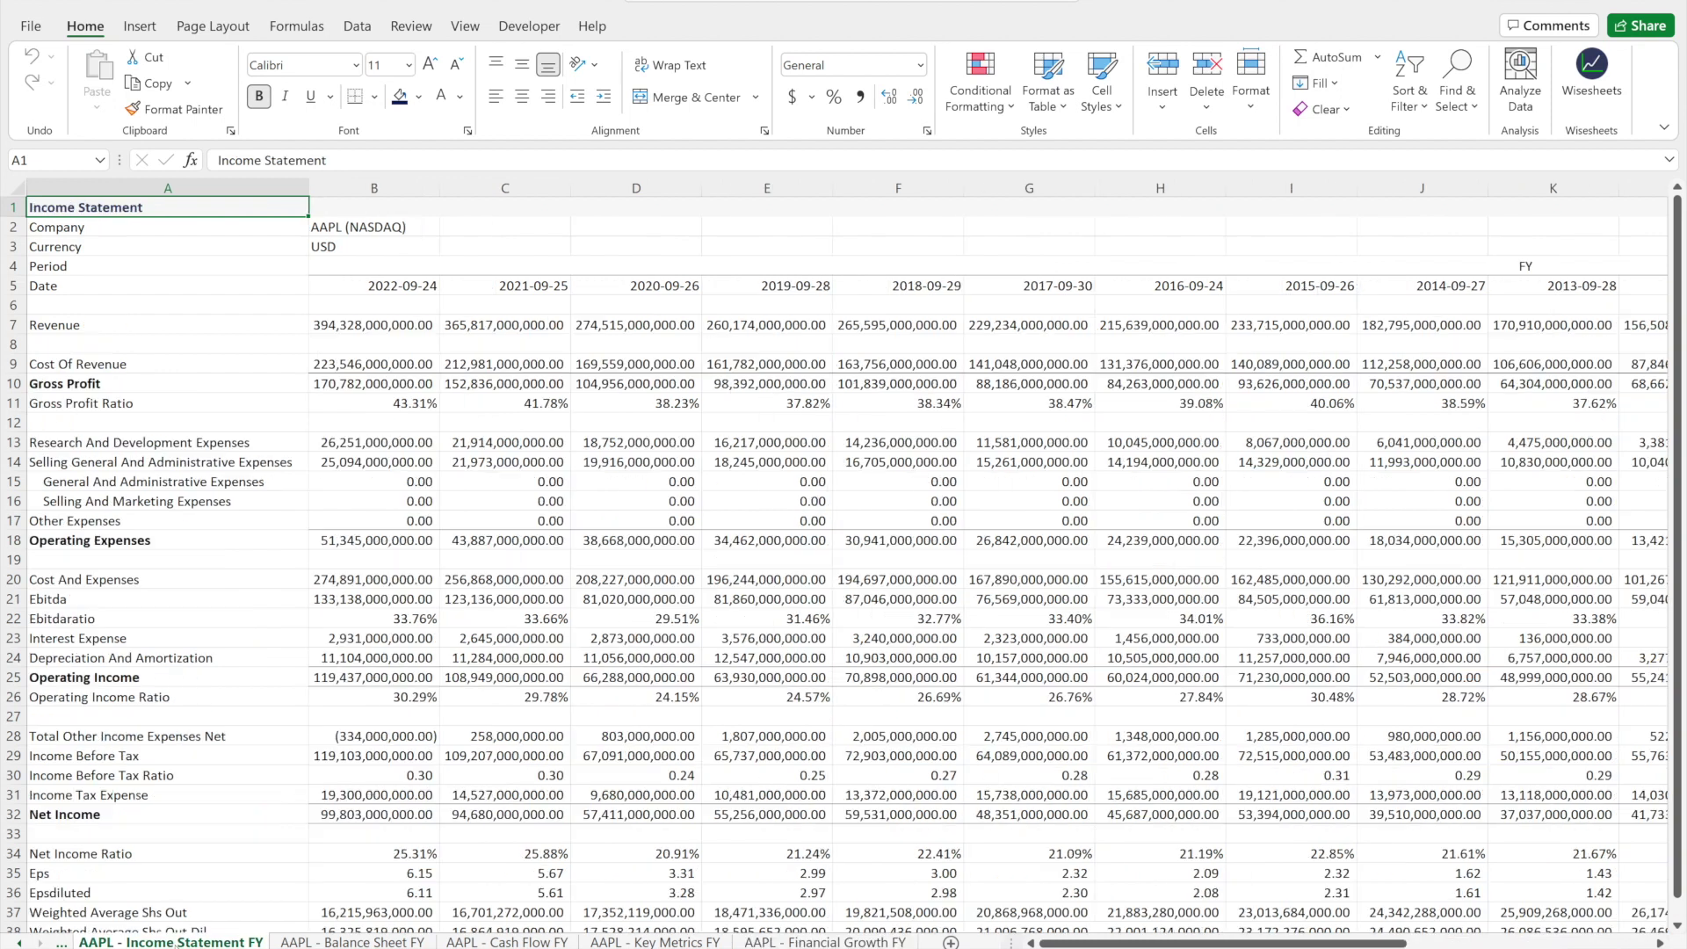
{"action": "scroll", "coordinate": [231, 719], "scroll_direction": "down", "scroll_amount": 1}
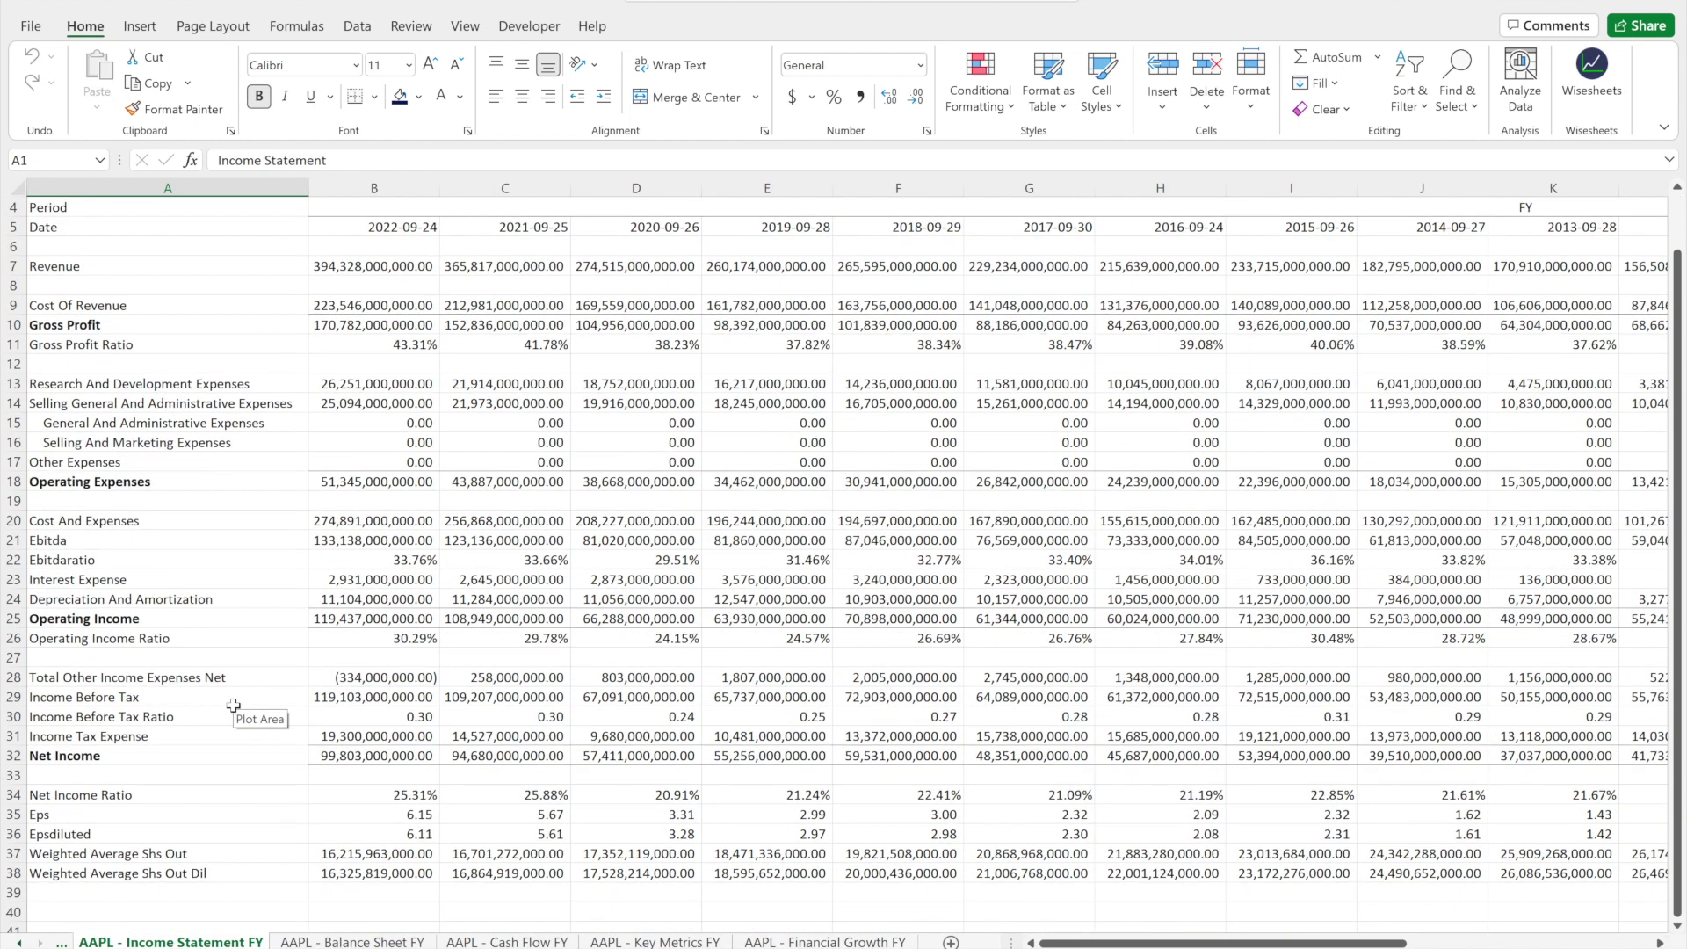
Examine the AAPL - Balance Sheet FY sheet through its last rows and across to the oldest fiscal-year column
{"action": "left_click", "coordinate": [351, 942]}
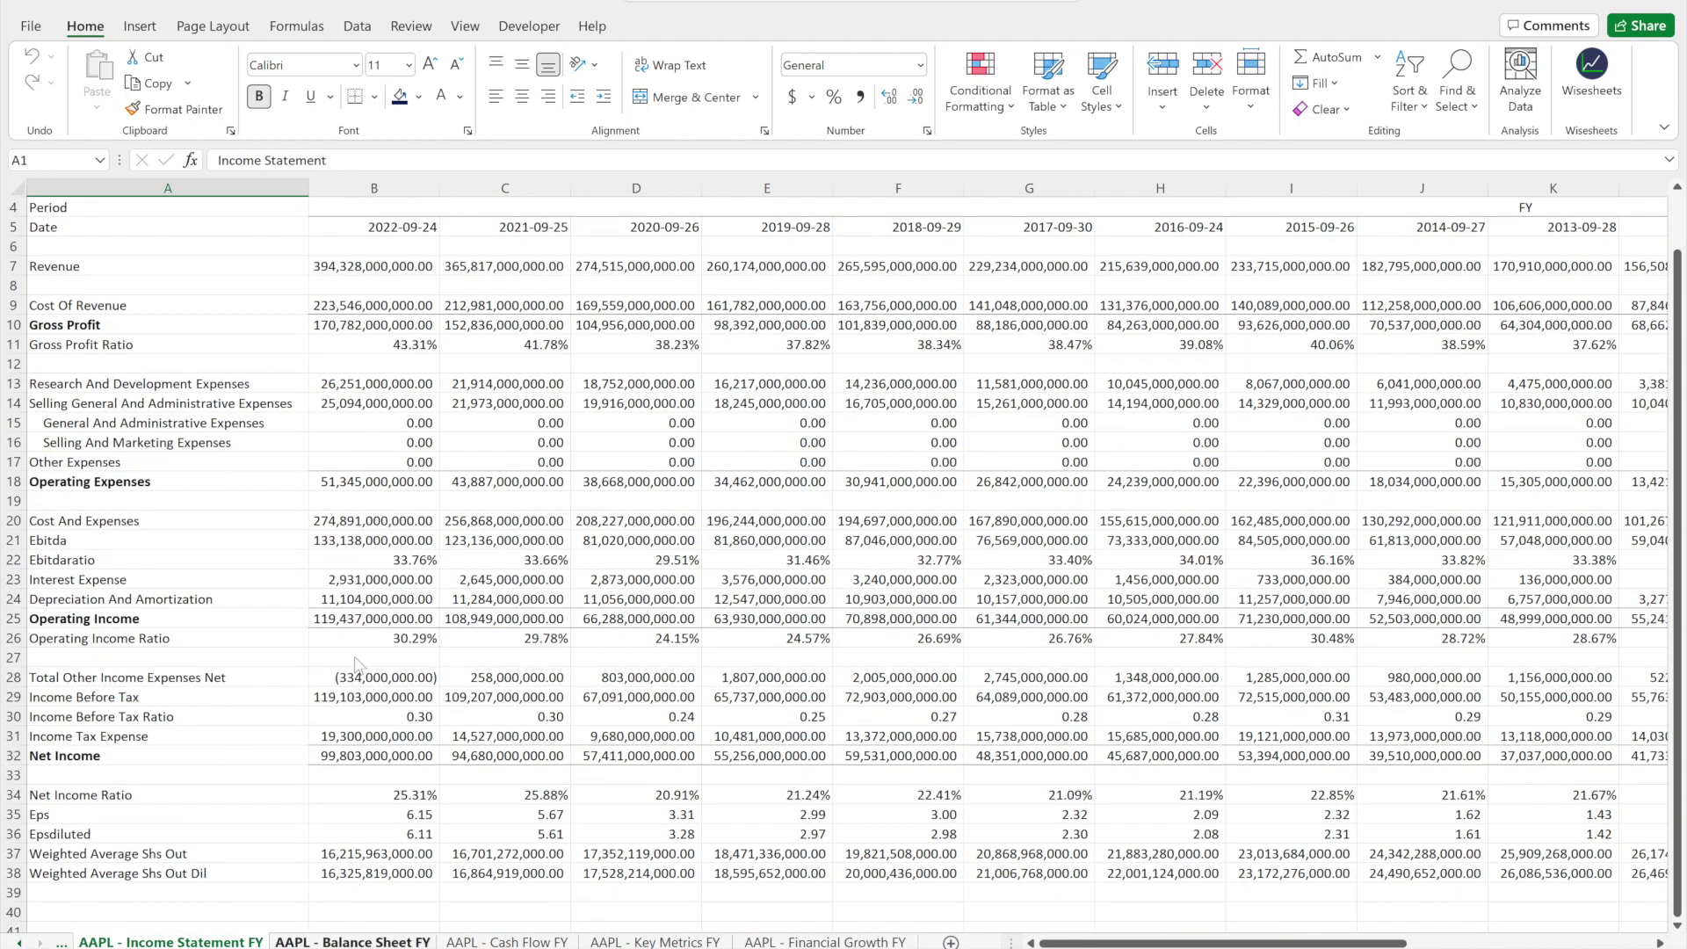
{"action": "scroll", "coordinate": [350, 602], "scroll_direction": "down", "scroll_amount": 1}
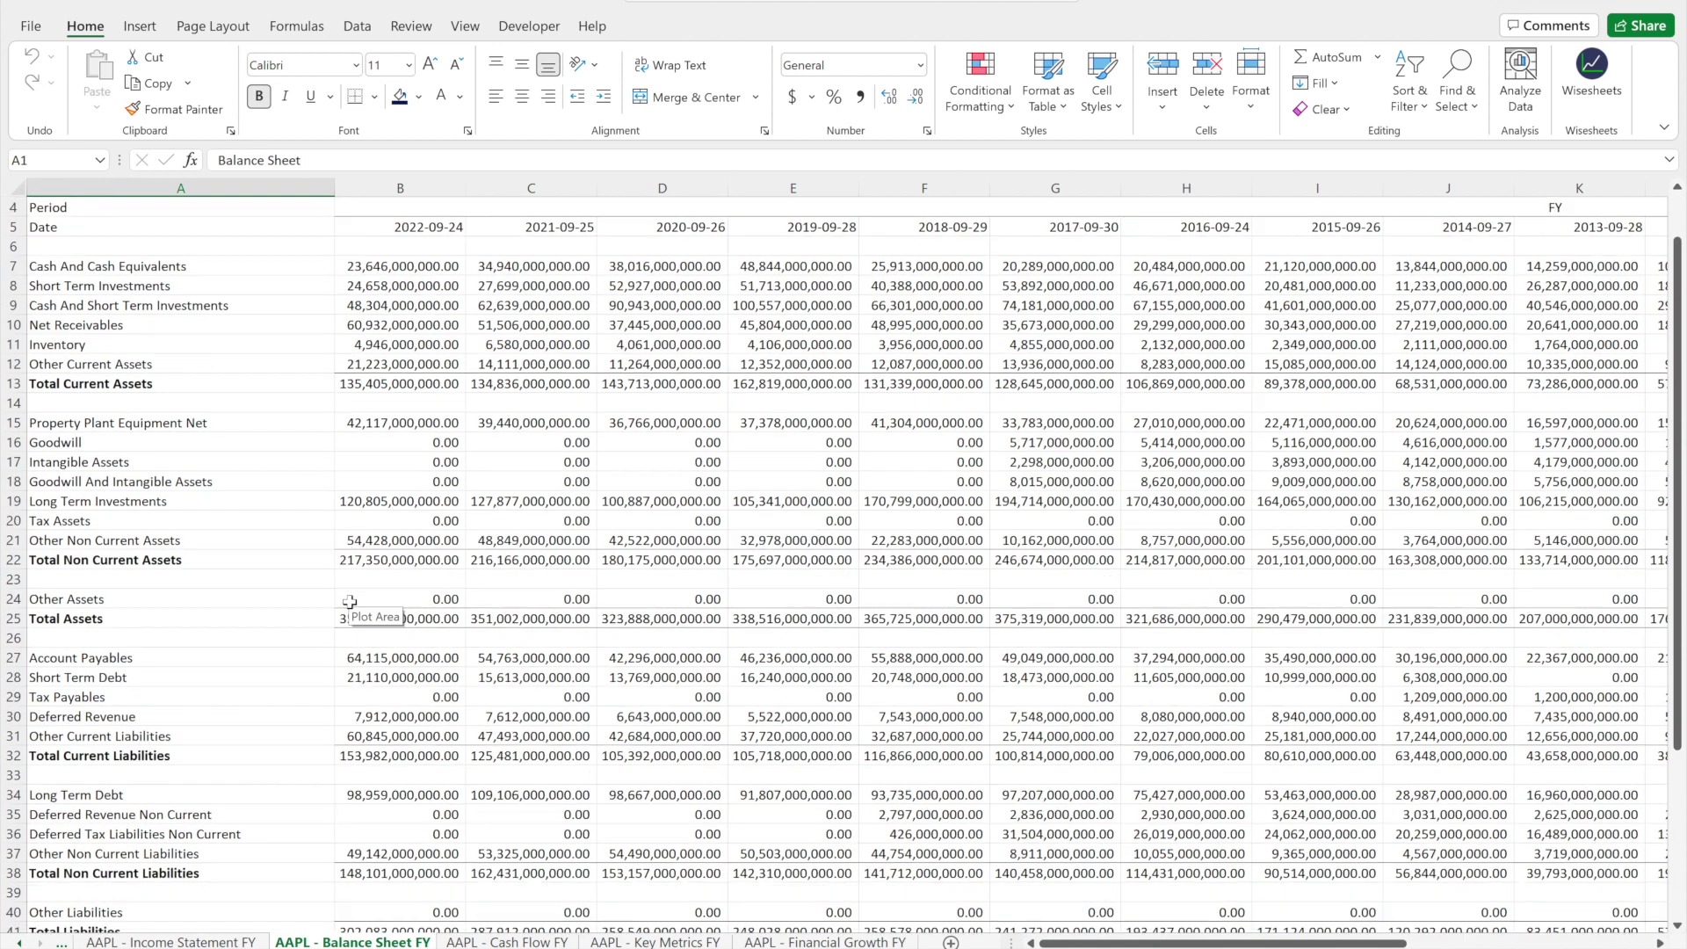
{"action": "scroll", "coordinate": [350, 602], "scroll_direction": "down", "scroll_amount": 4}
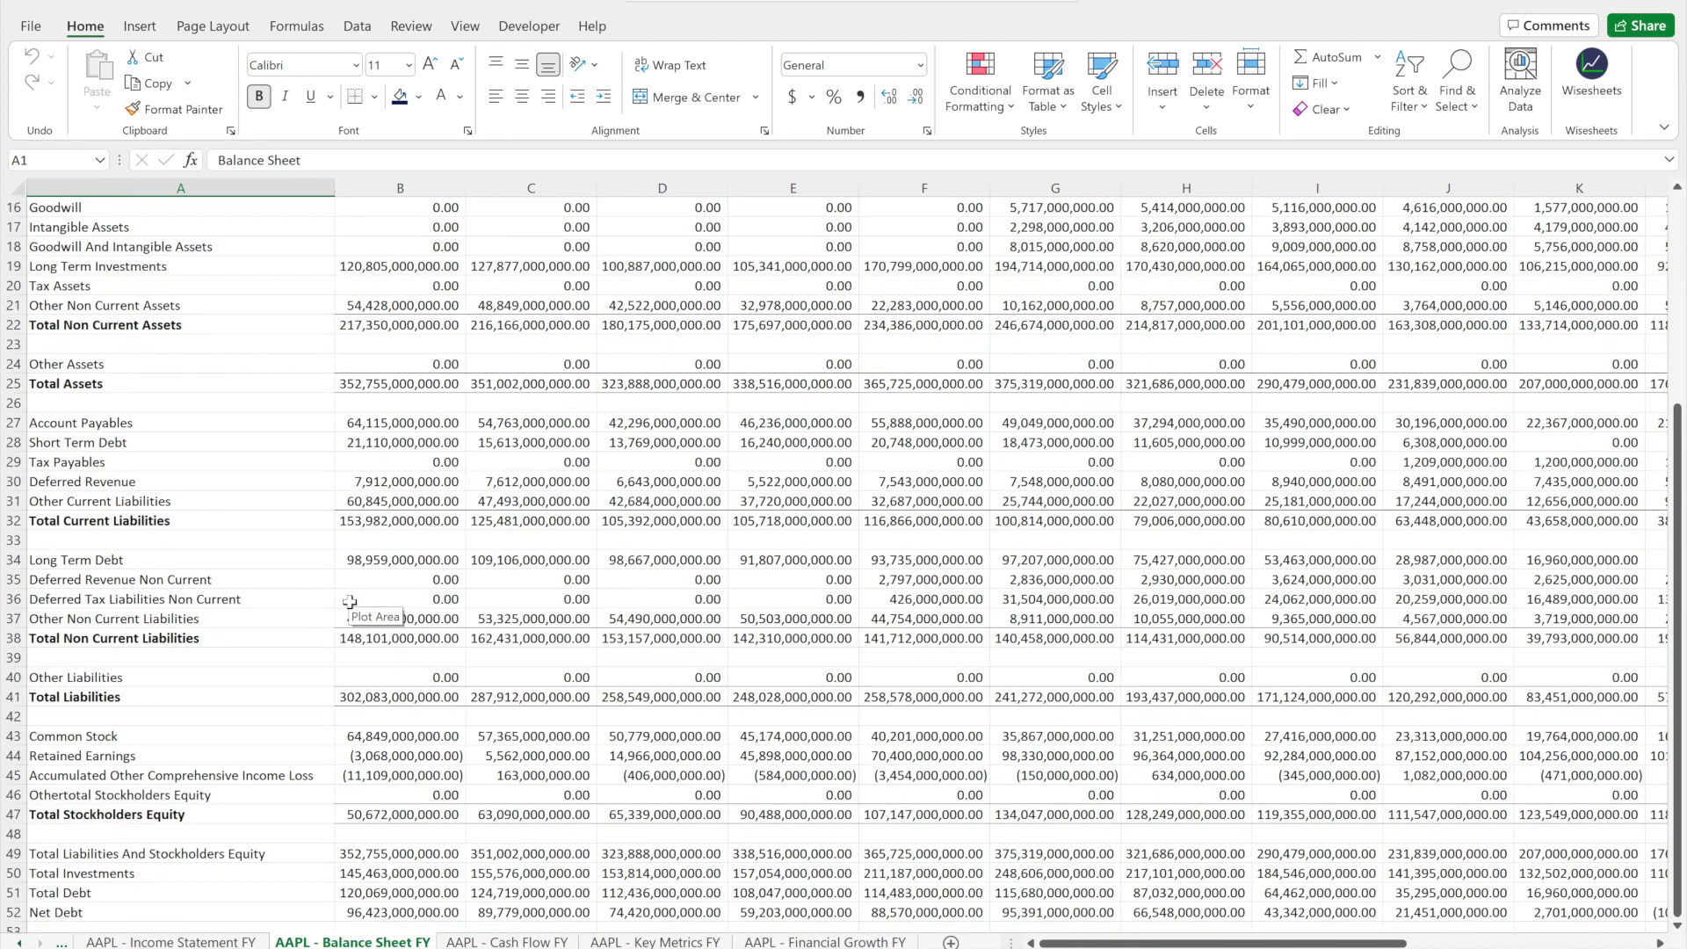
{"action": "left_click_drag", "start_coordinate": [1147, 942], "coordinate": [1393, 942]}
{"action": "scroll", "coordinate": [1542, 548], "scroll_direction": "up", "scroll_amount": 5}
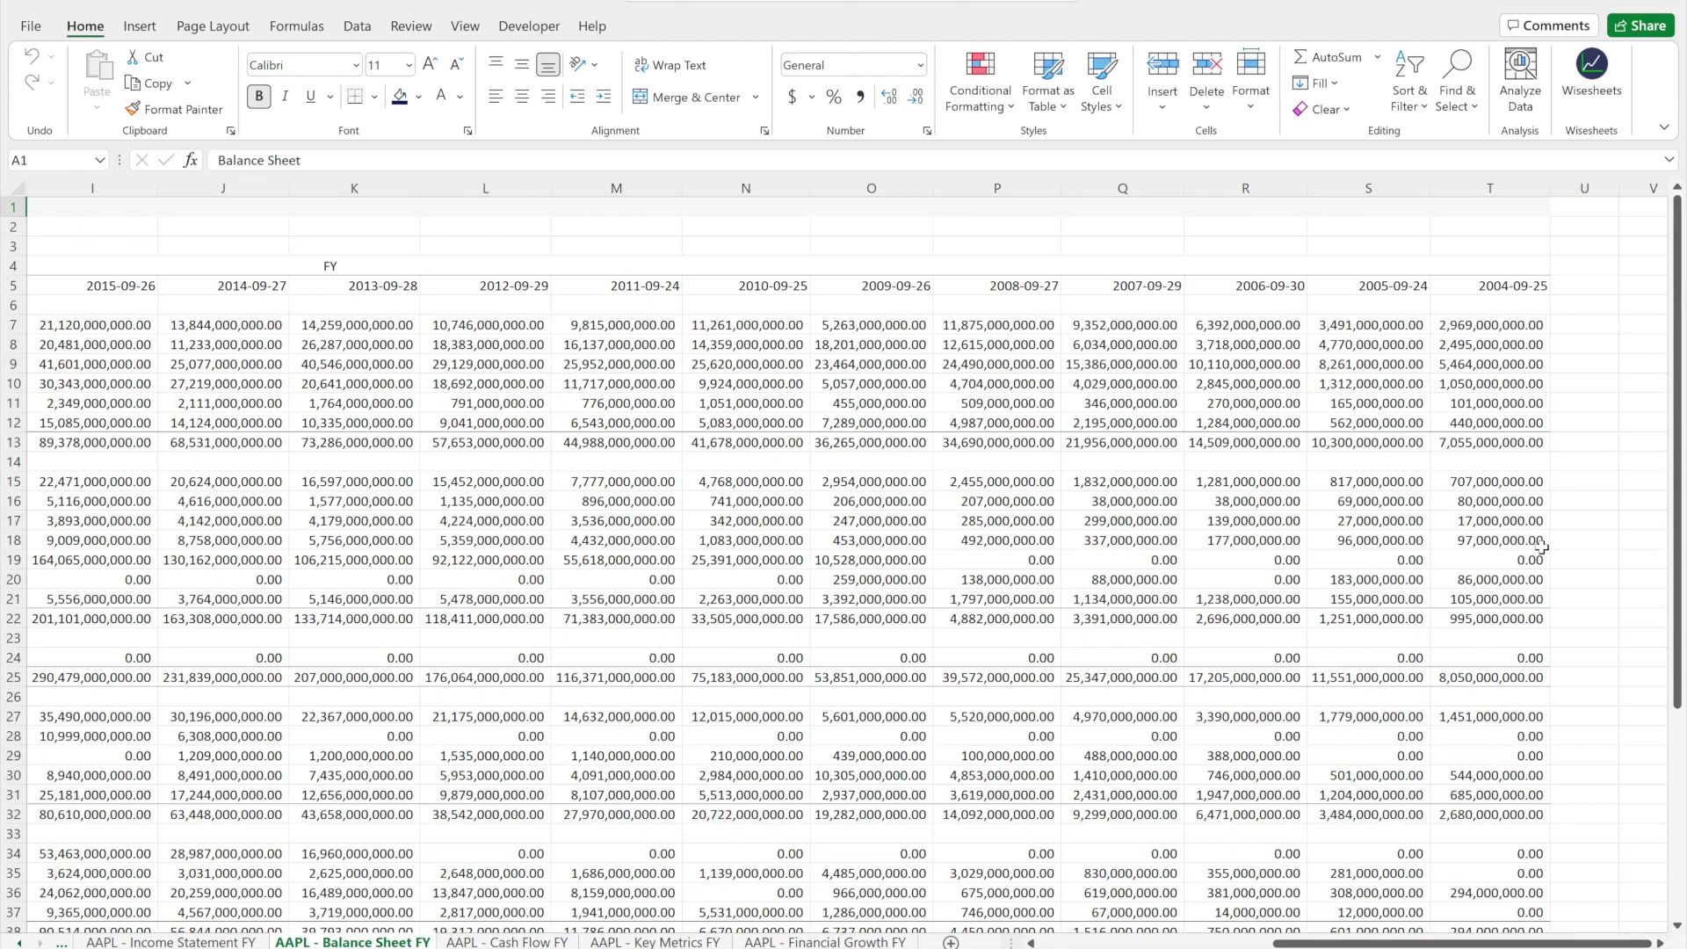
{"action": "left_click", "coordinate": [1509, 286]}
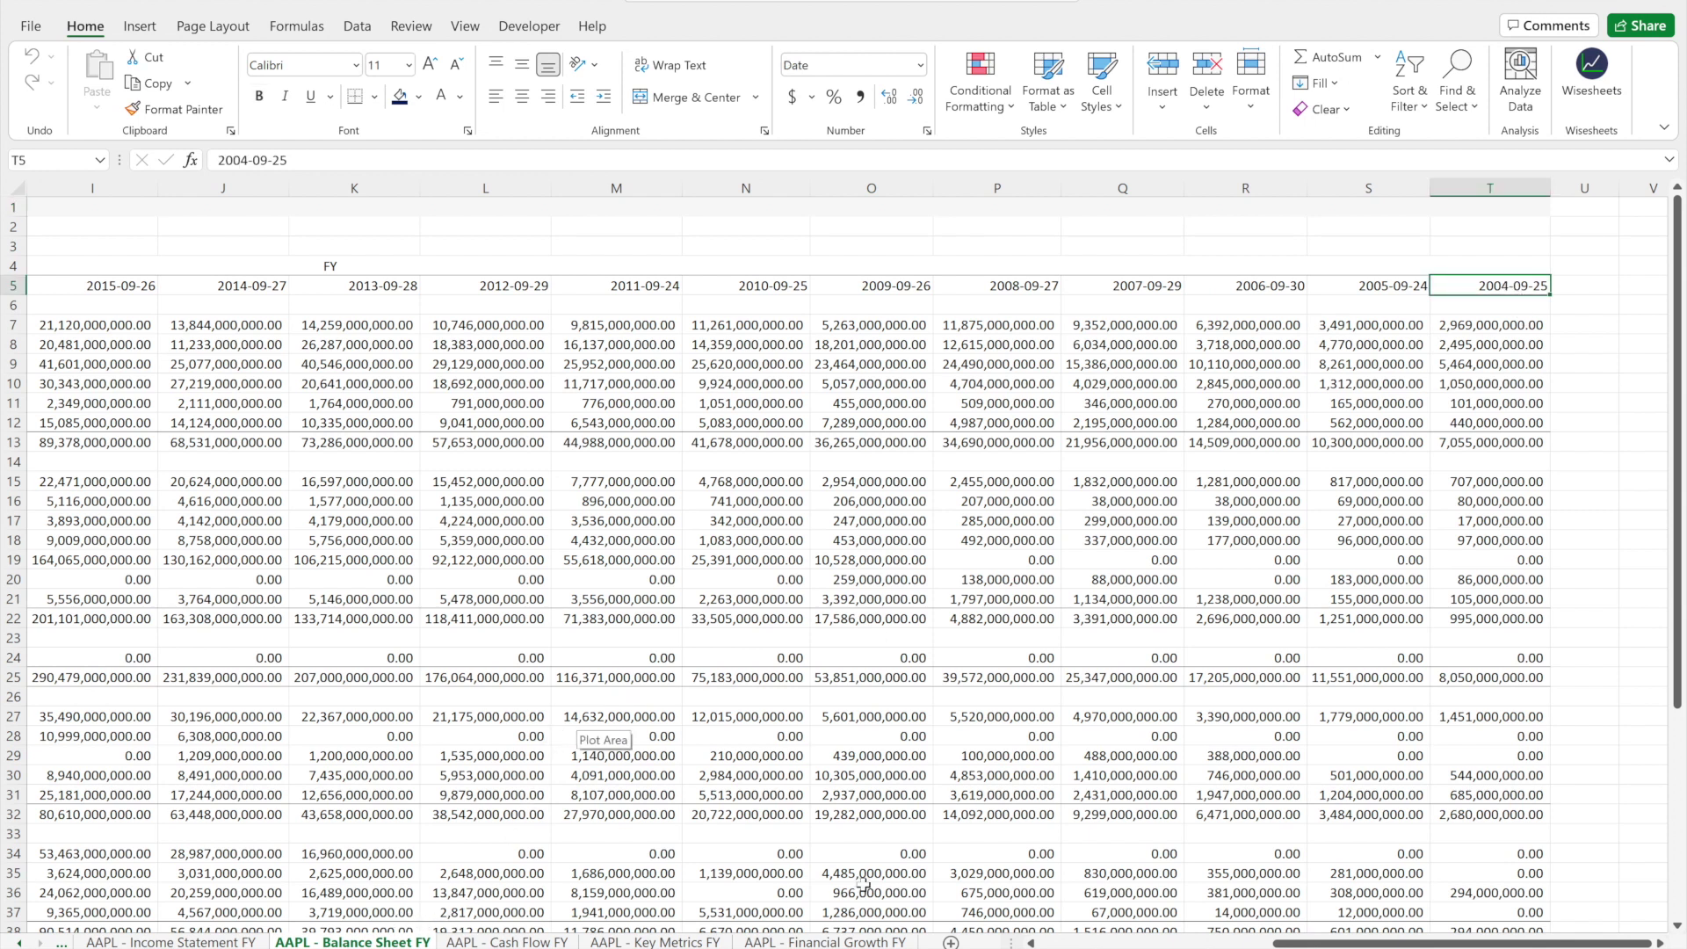
{"action": "left_click", "coordinate": [841, 943]}
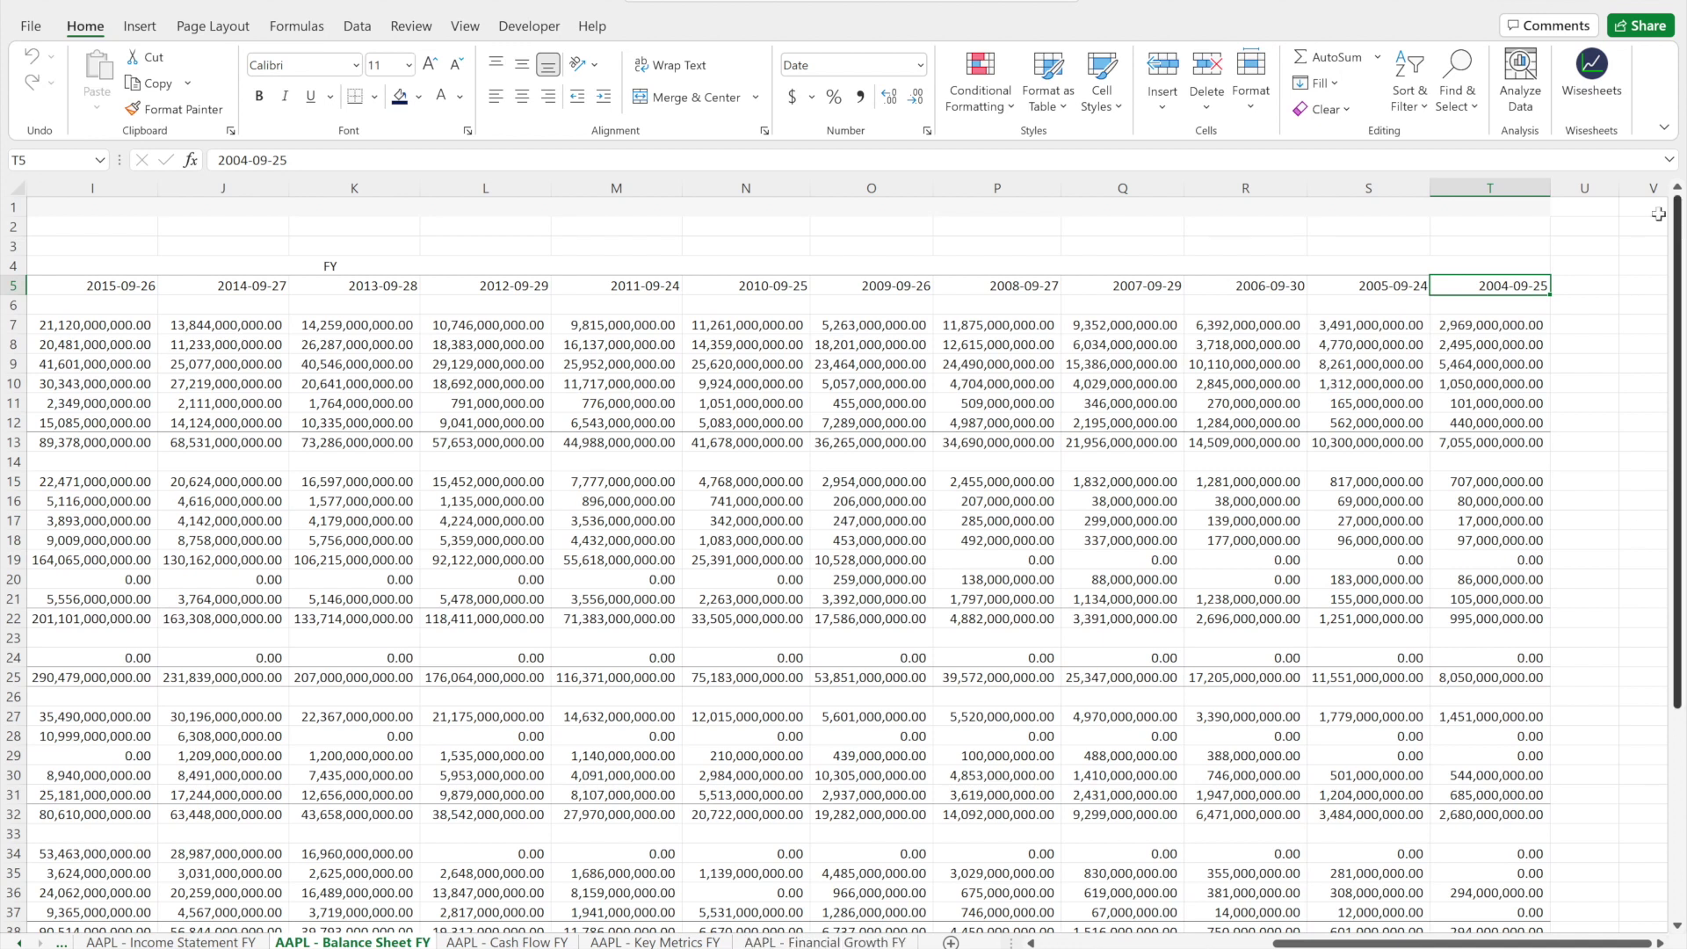
Open the Hypercharts Stock Graphs template from the Wise Templates collection in the Wisesheets add-in
{"action": "left_click", "coordinate": [1595, 88]}
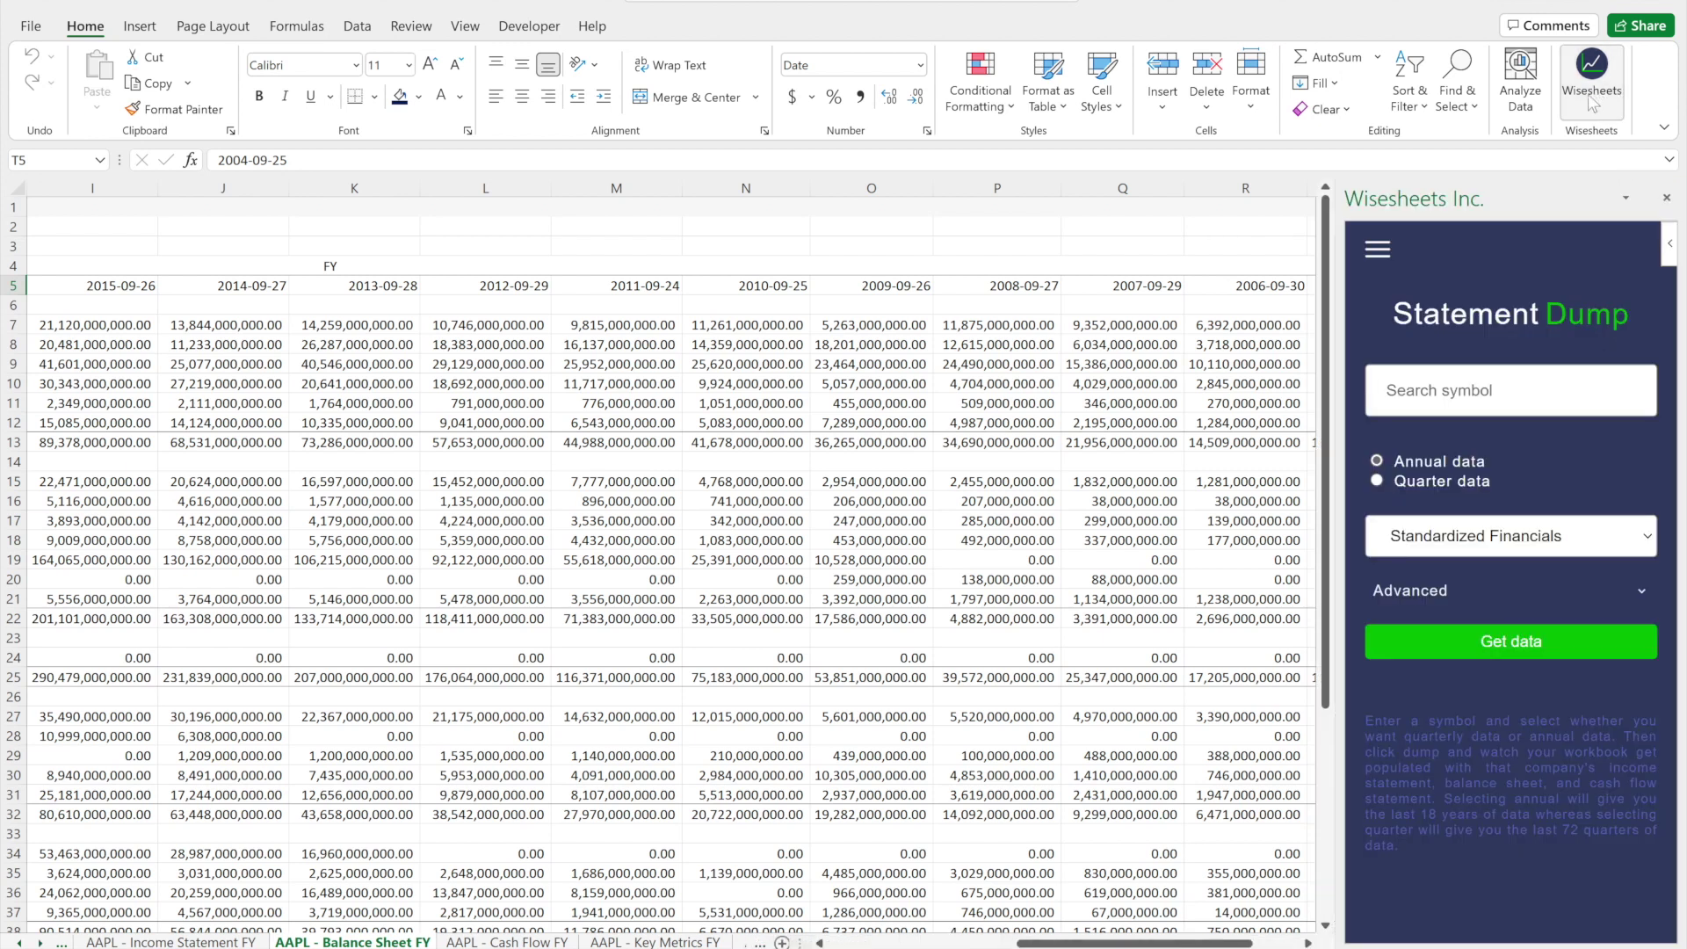
{"action": "left_click", "coordinate": [1378, 253]}
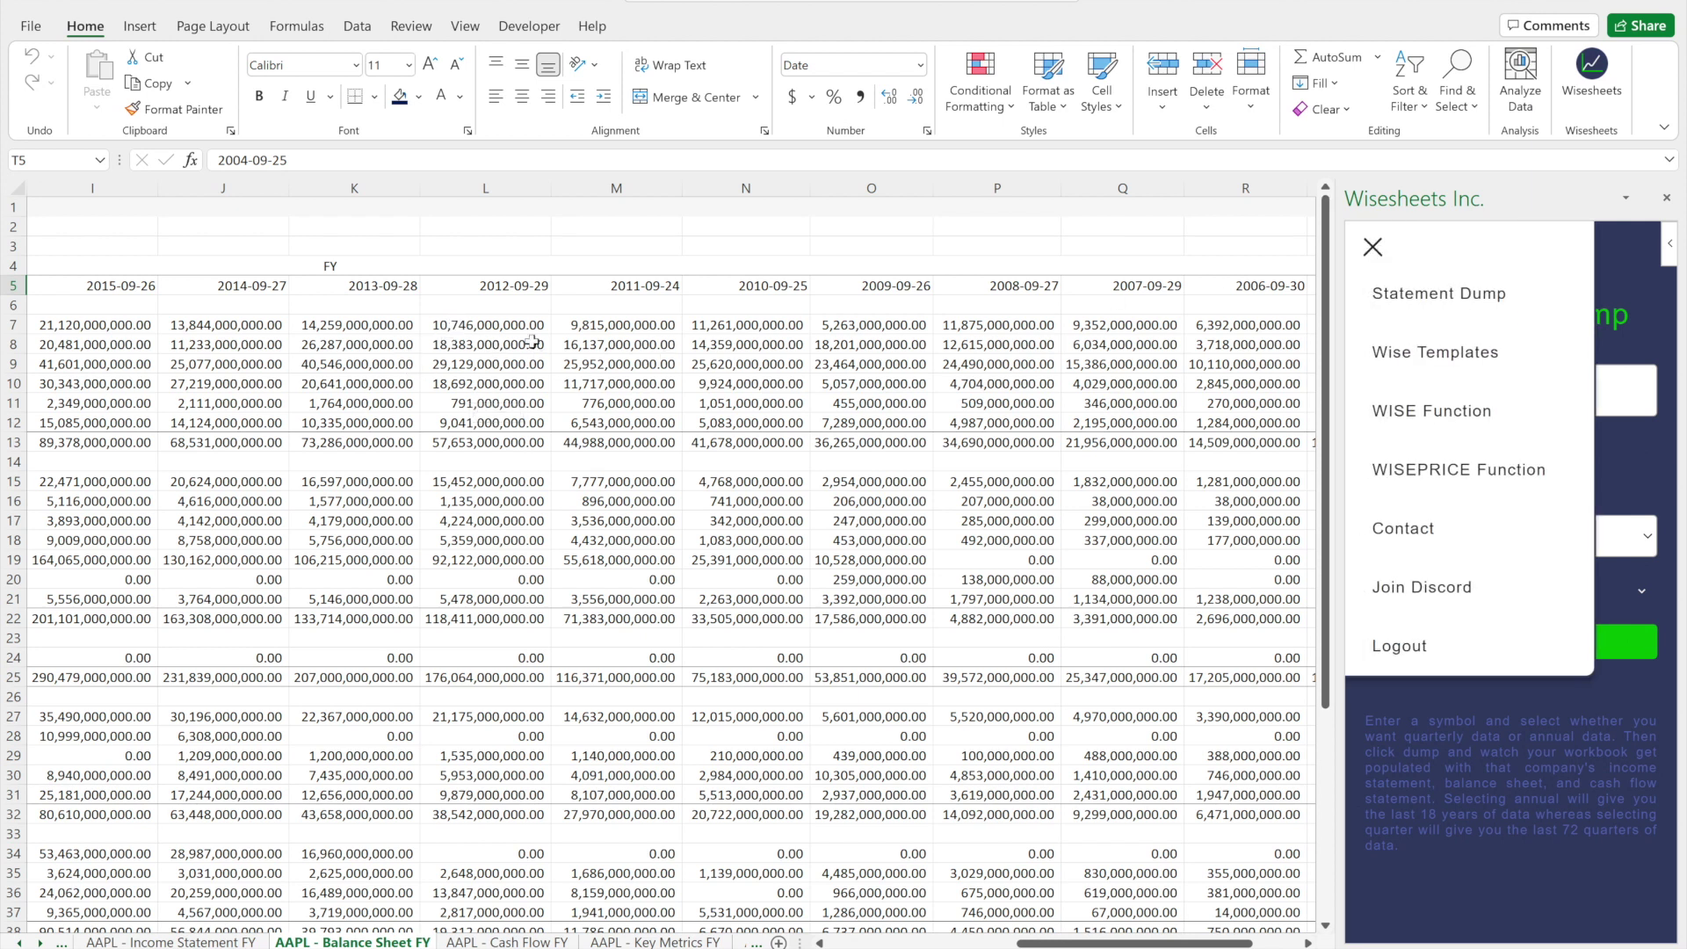
{"action": "left_click", "coordinate": [1430, 356]}
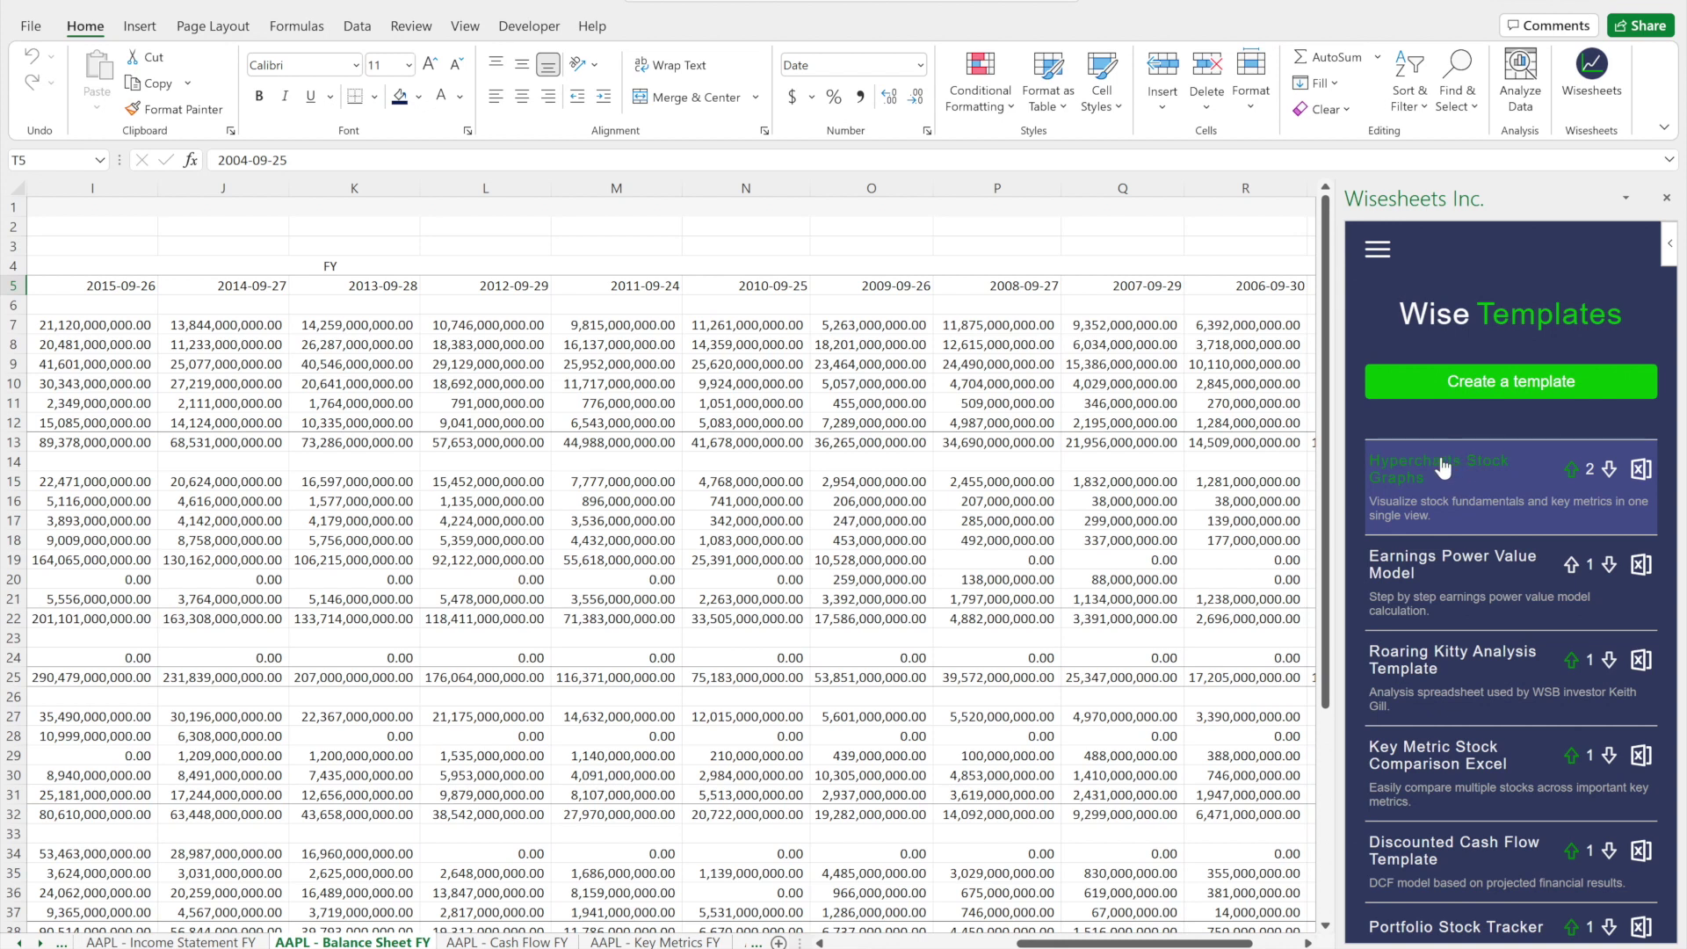
{"action": "left_click", "coordinate": [1444, 469]}
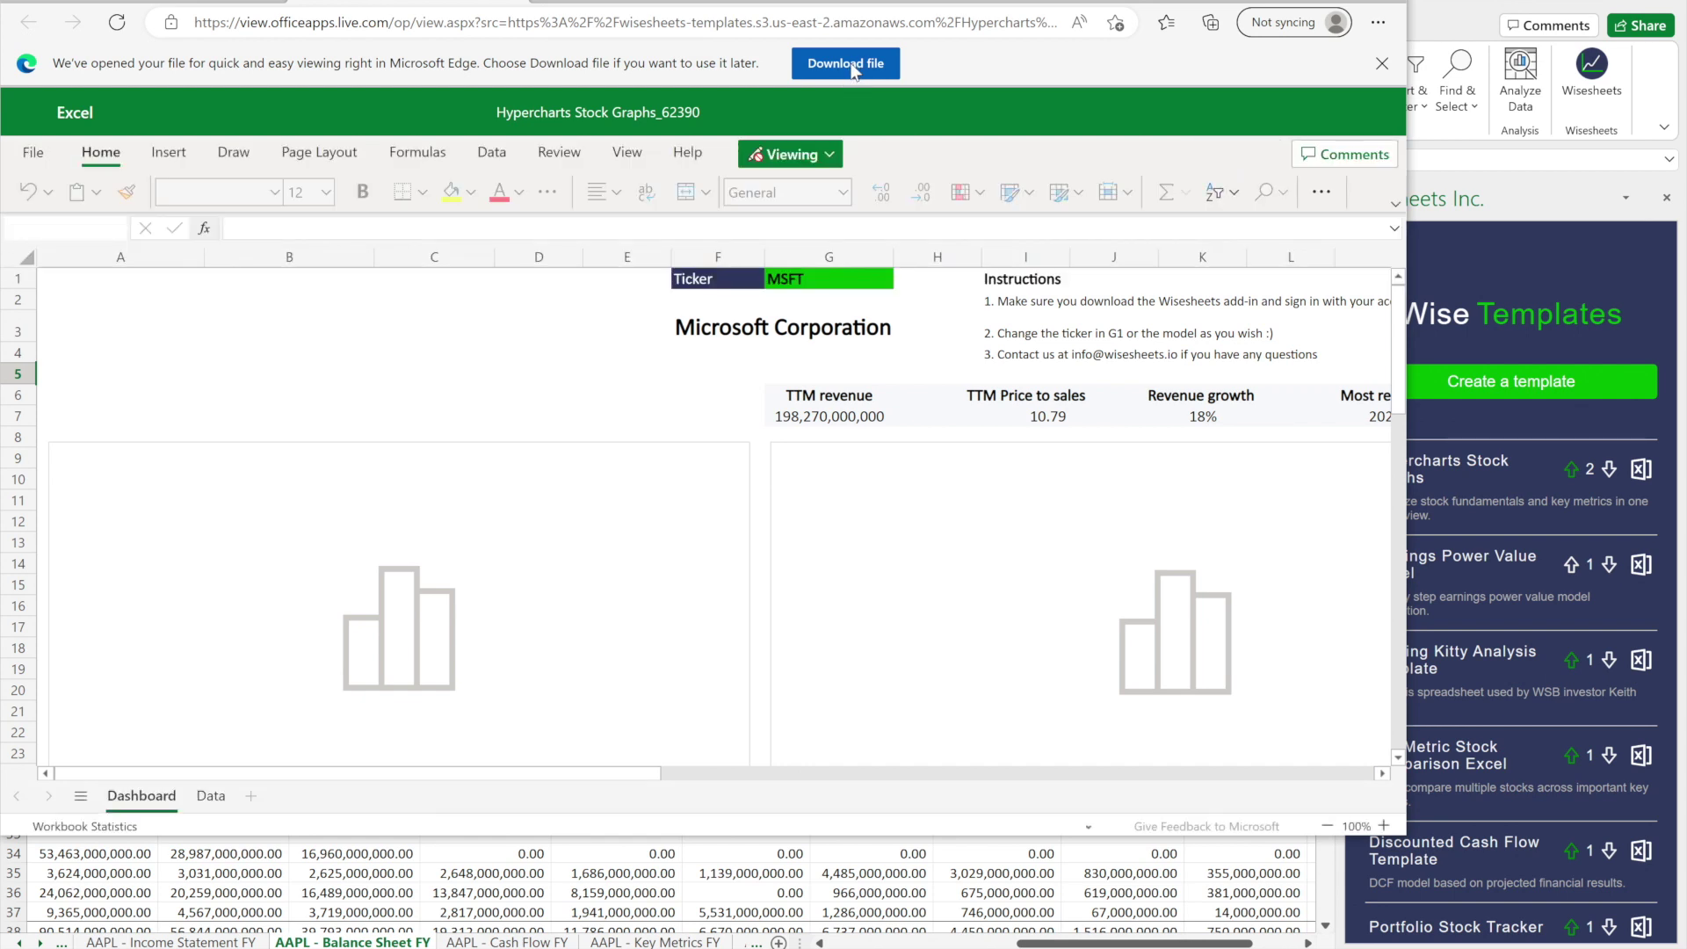
Download the Hypercharts Stock Graphs workbook from the browser preview and open the downloaded file in Excel
{"action": "left_click", "coordinate": [851, 66]}
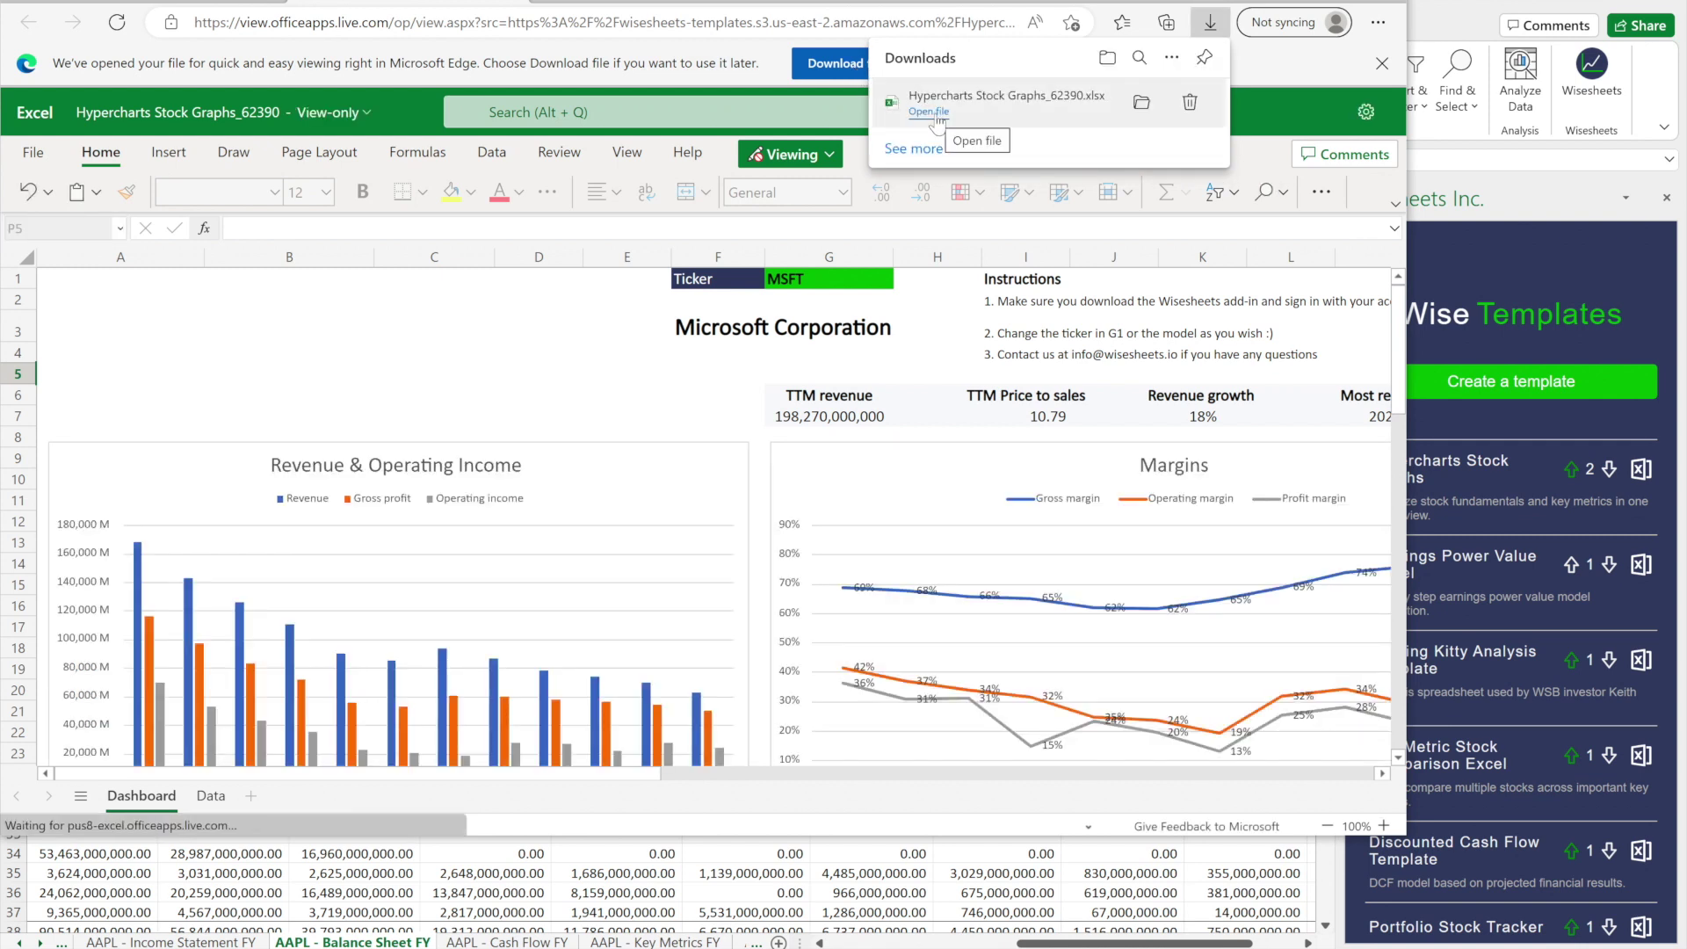
{"action": "left_click", "coordinate": [936, 119]}
{"action": "left_click", "coordinate": [843, 49]}
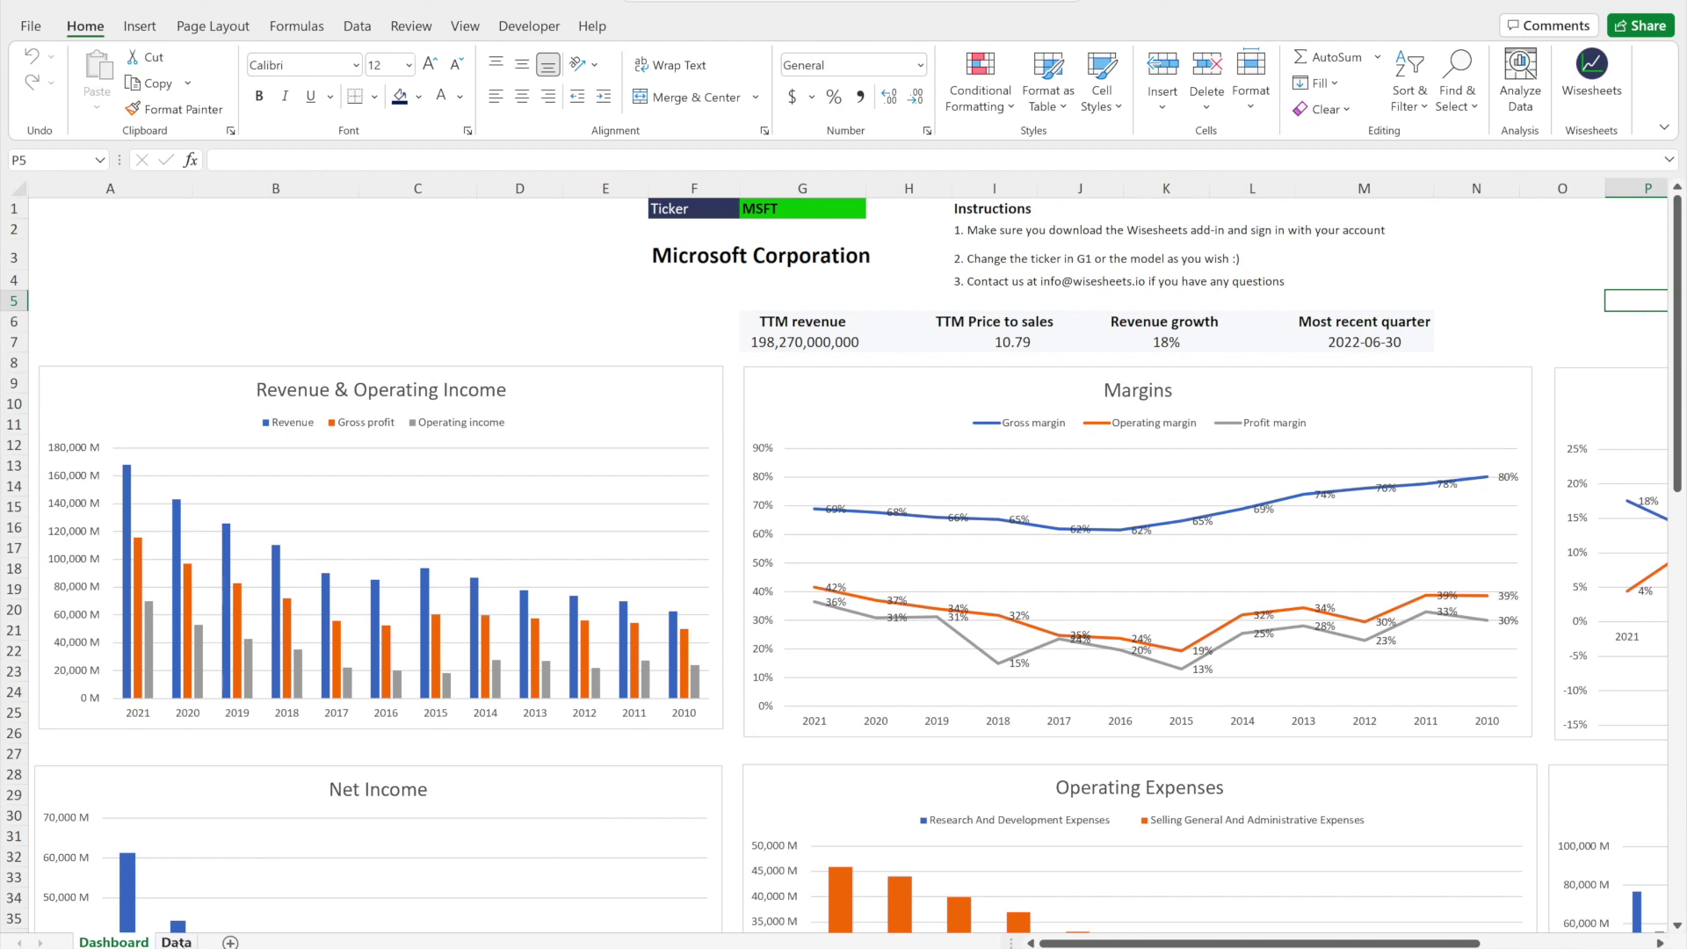
Inspect the WISE formulas in B2 and B19 of the Data sheet, and return to the Dashboard sheet
{"action": "left_click", "coordinate": [176, 942]}
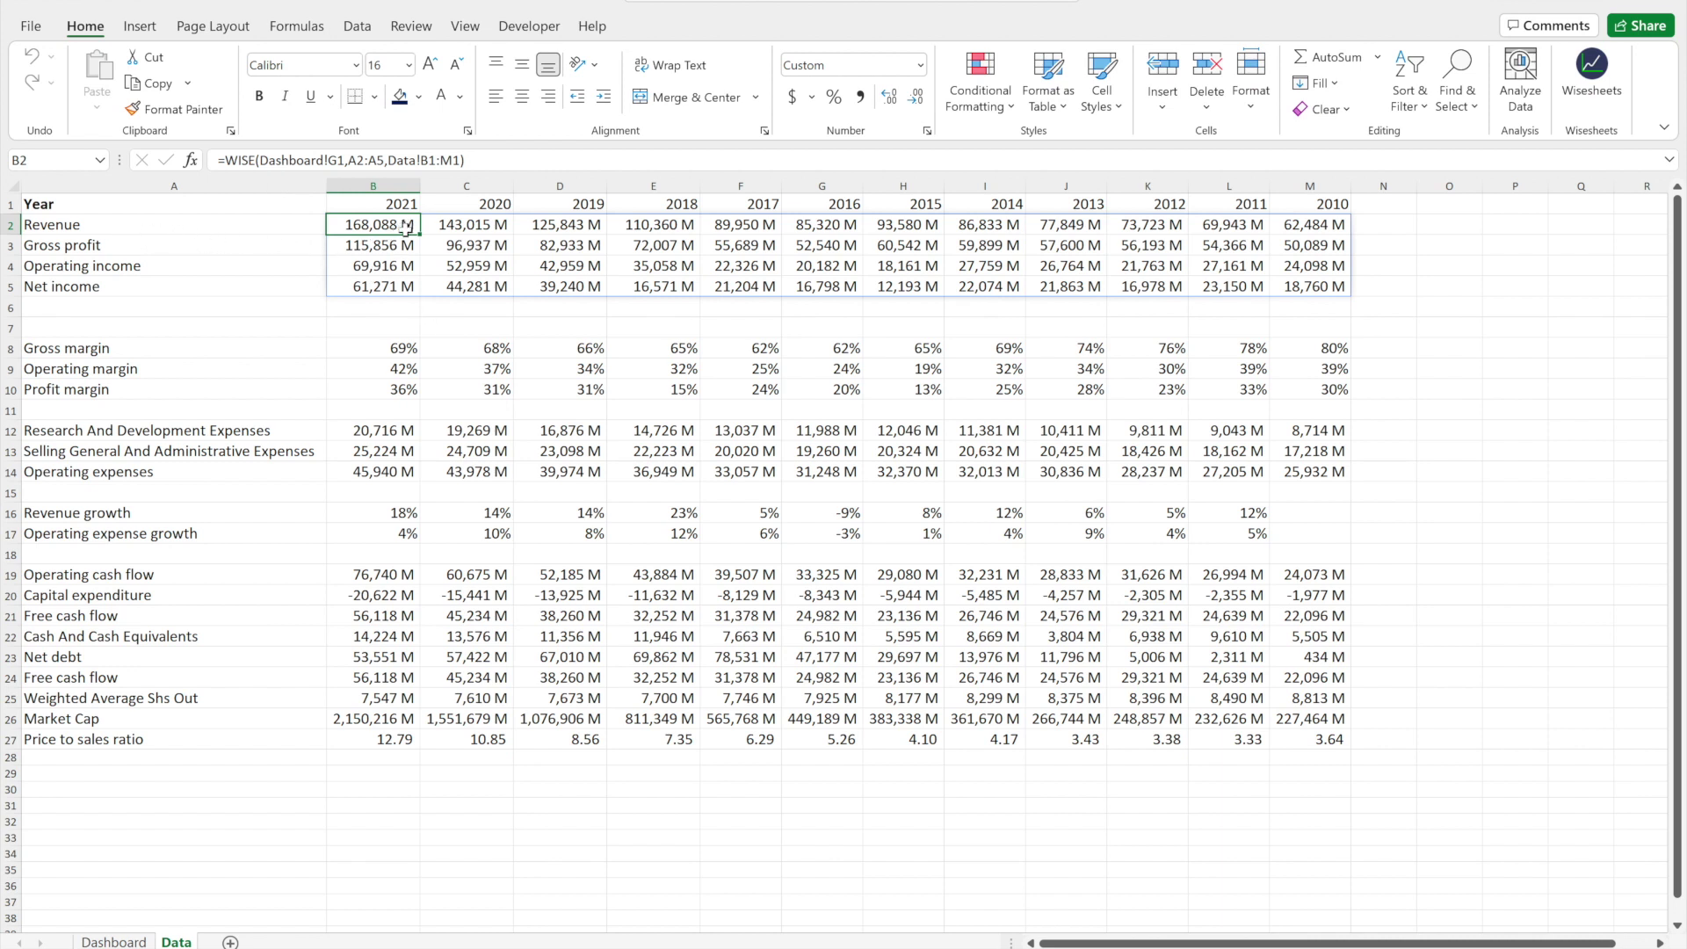
{"action": "left_click", "coordinate": [376, 577]}
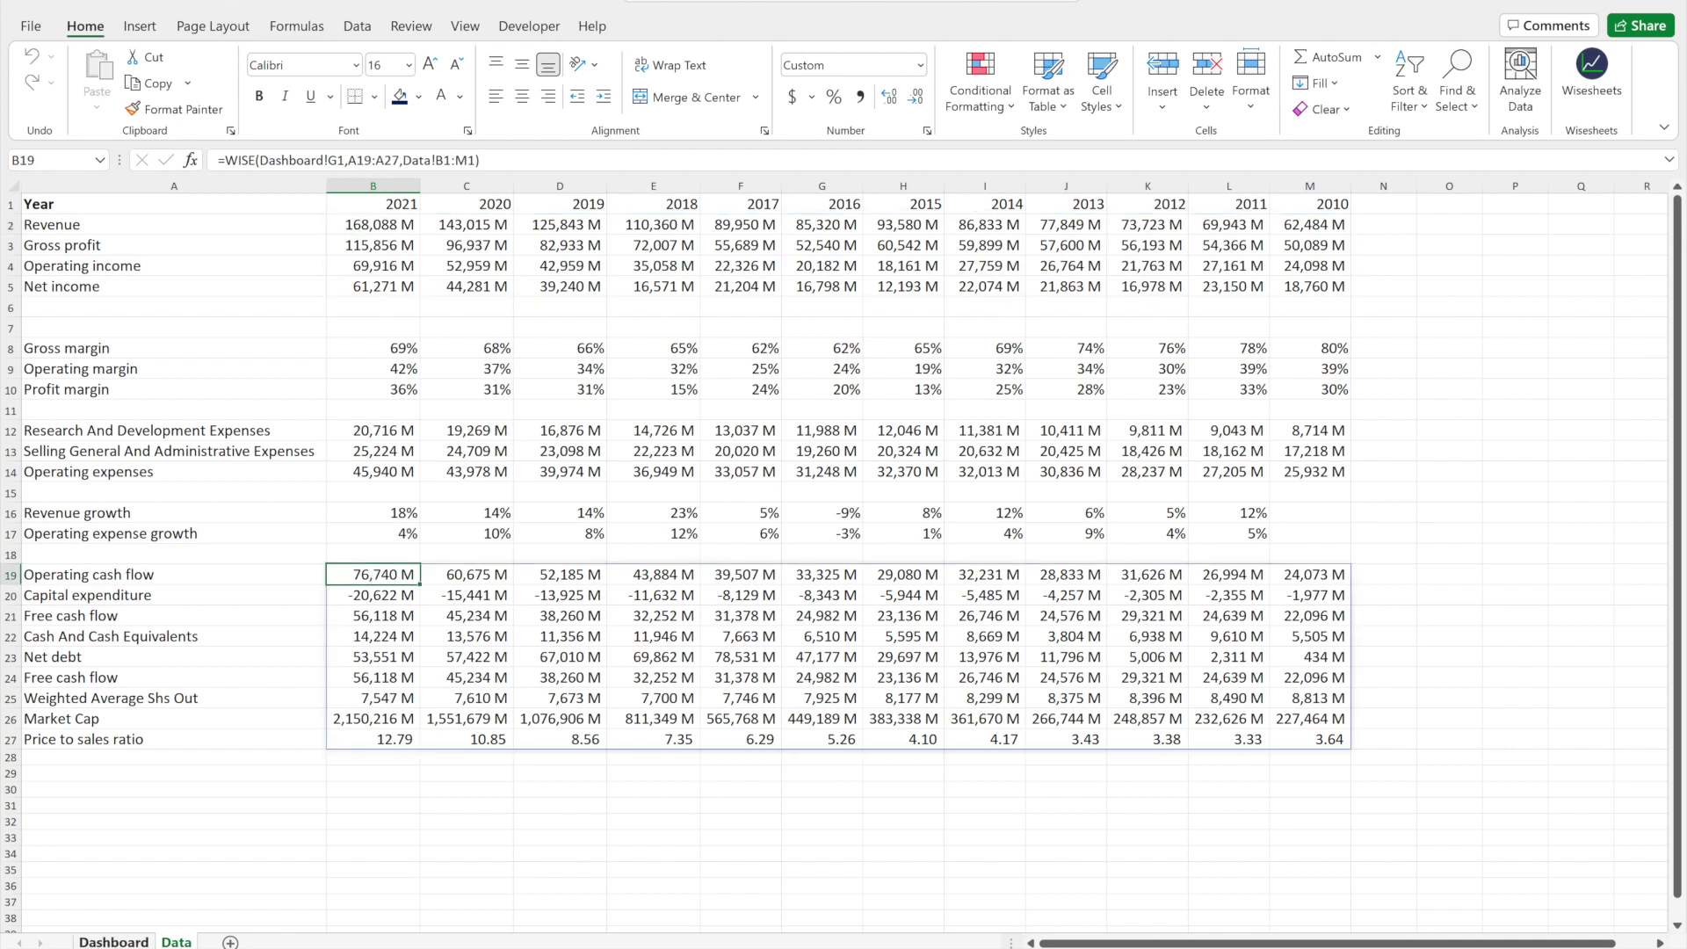
{"action": "key", "text": "ctrl+Page_Up"}
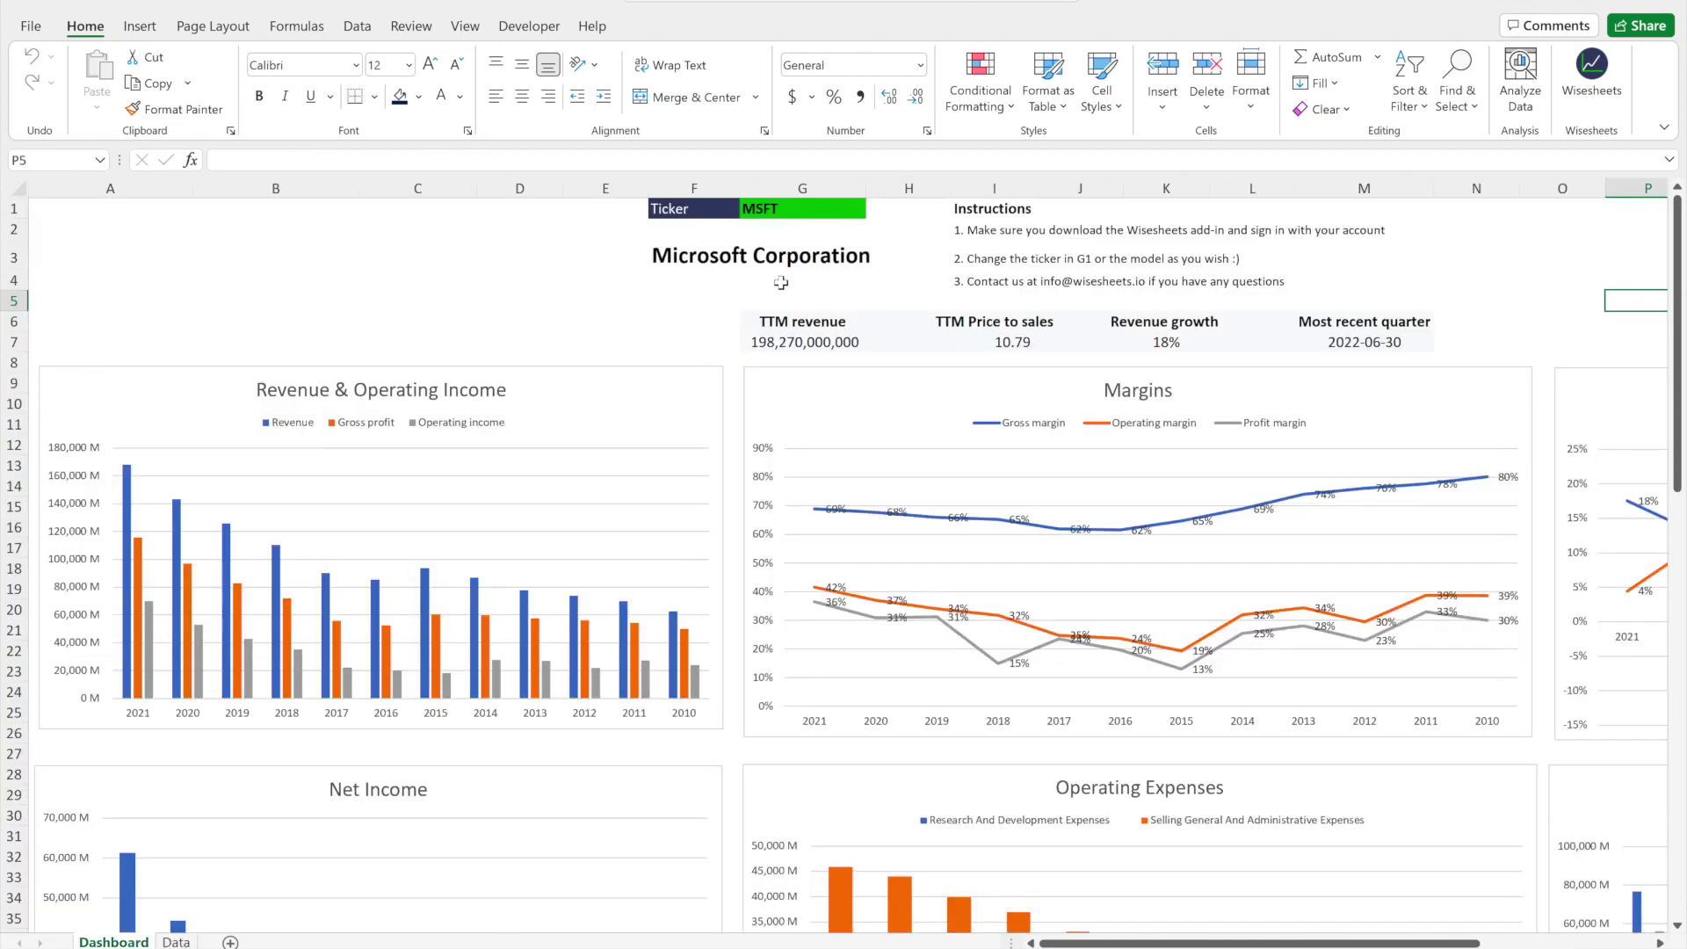
Replace the ticker in G1 of the Dashboard sheet with AAPL
{"action": "left_click", "coordinate": [805, 219]}
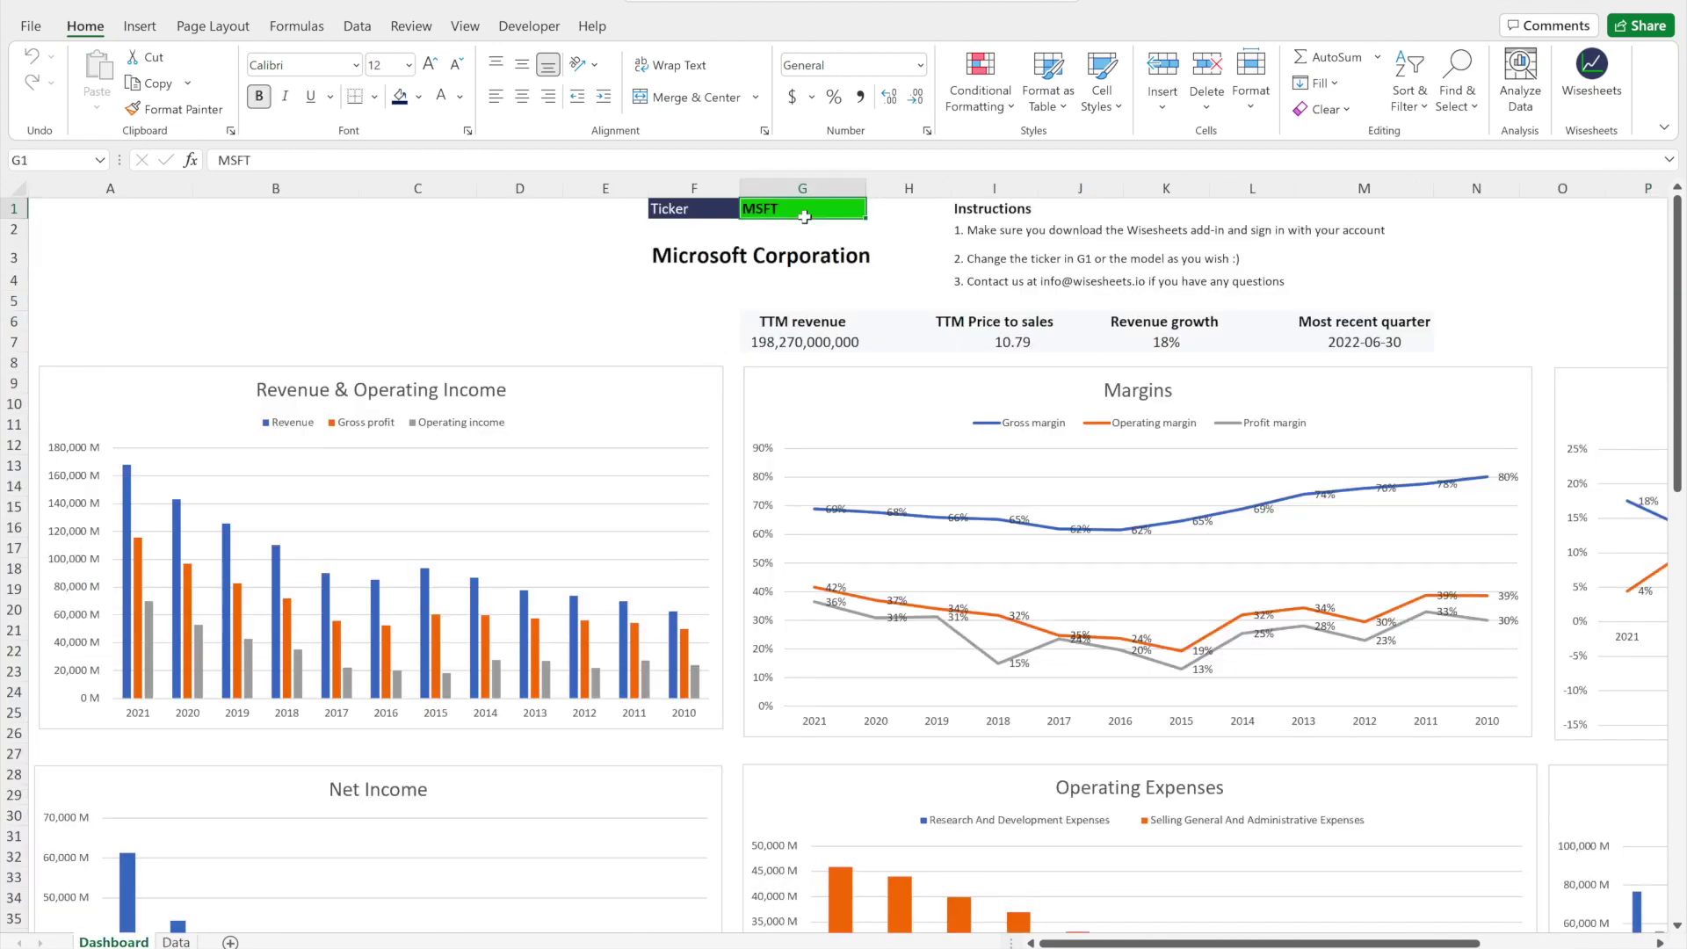
{"action": "key", "text": "BackSpace"}
{"action": "type", "text": "AAPL"}
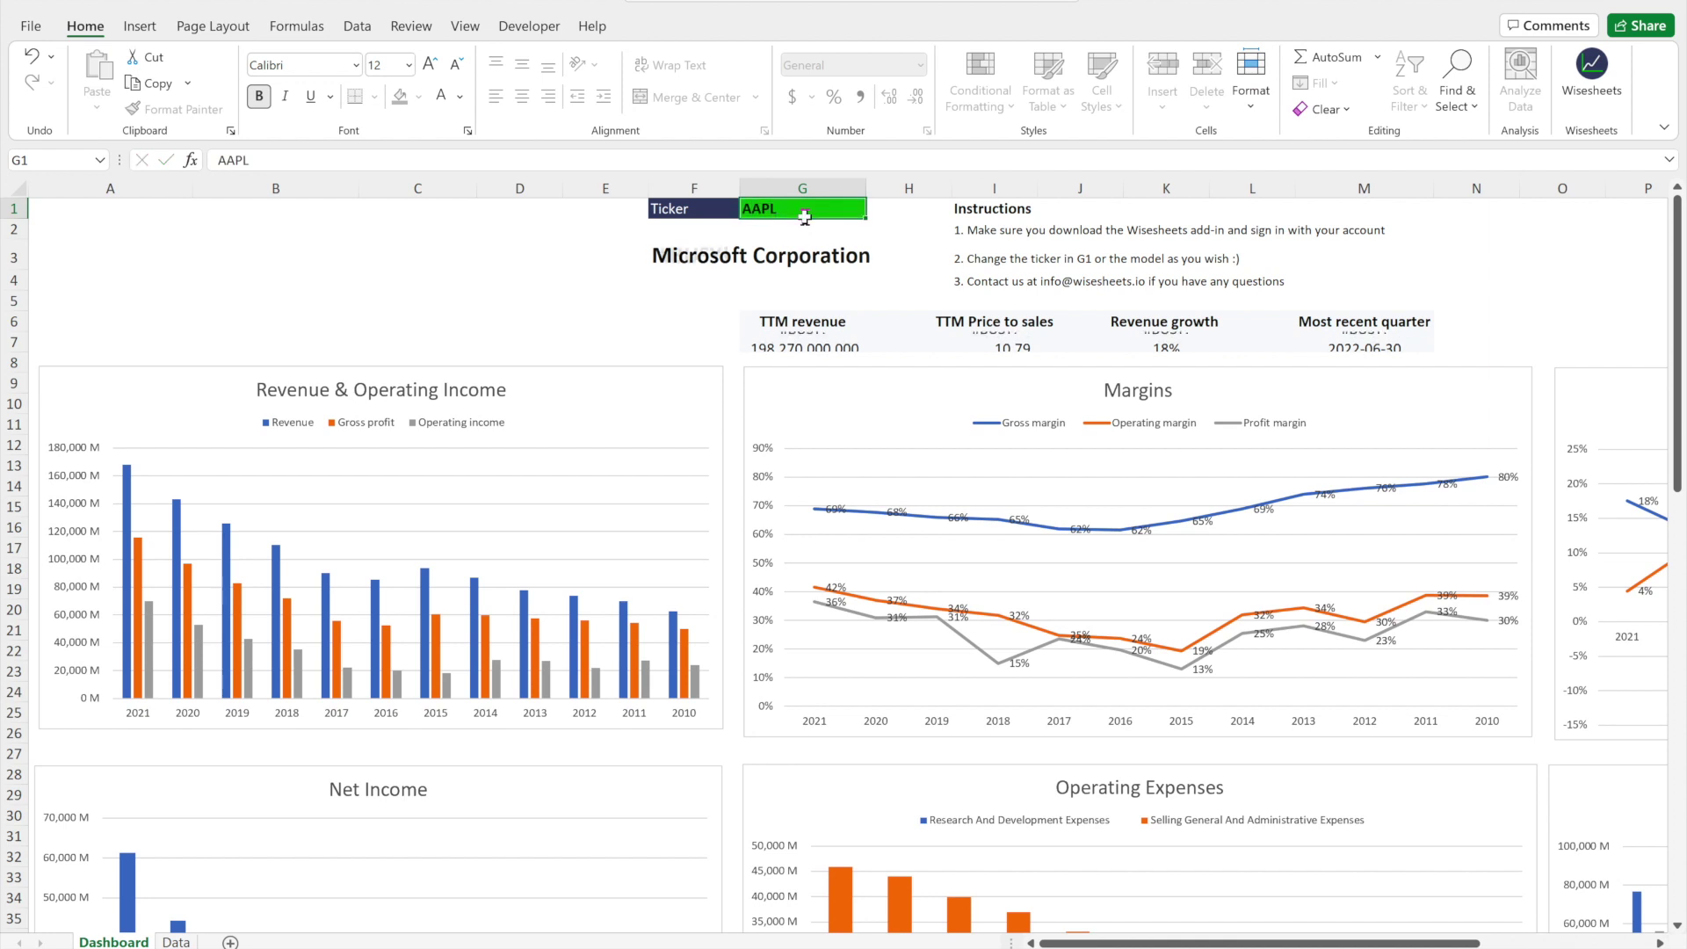
{"action": "key", "text": "Return"}
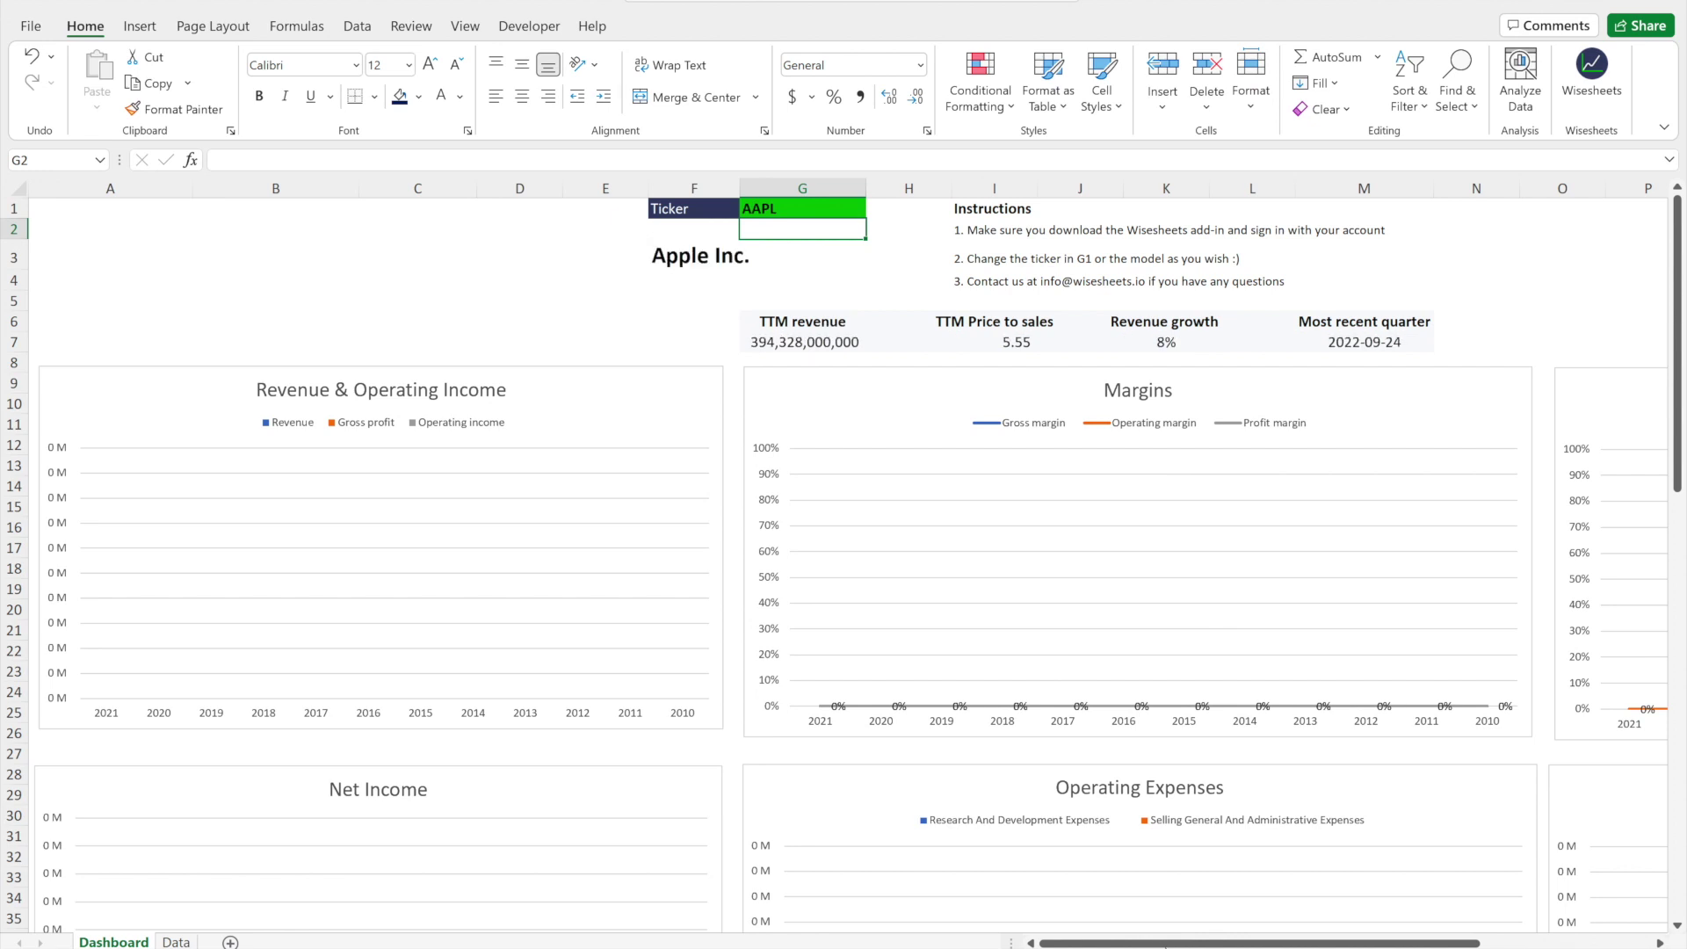
Review the Dashboard charts for Apple down and across the sheet, and return to the ticker cell G1
{"action": "mouse_move", "coordinate": [1165, 943]}
{"action": "left_mouse_down"}
{"action": "mouse_move", "coordinate": [1329, 943]}
{"action": "mouse_move", "coordinate": [1164, 943]}
{"action": "left_mouse_up"}
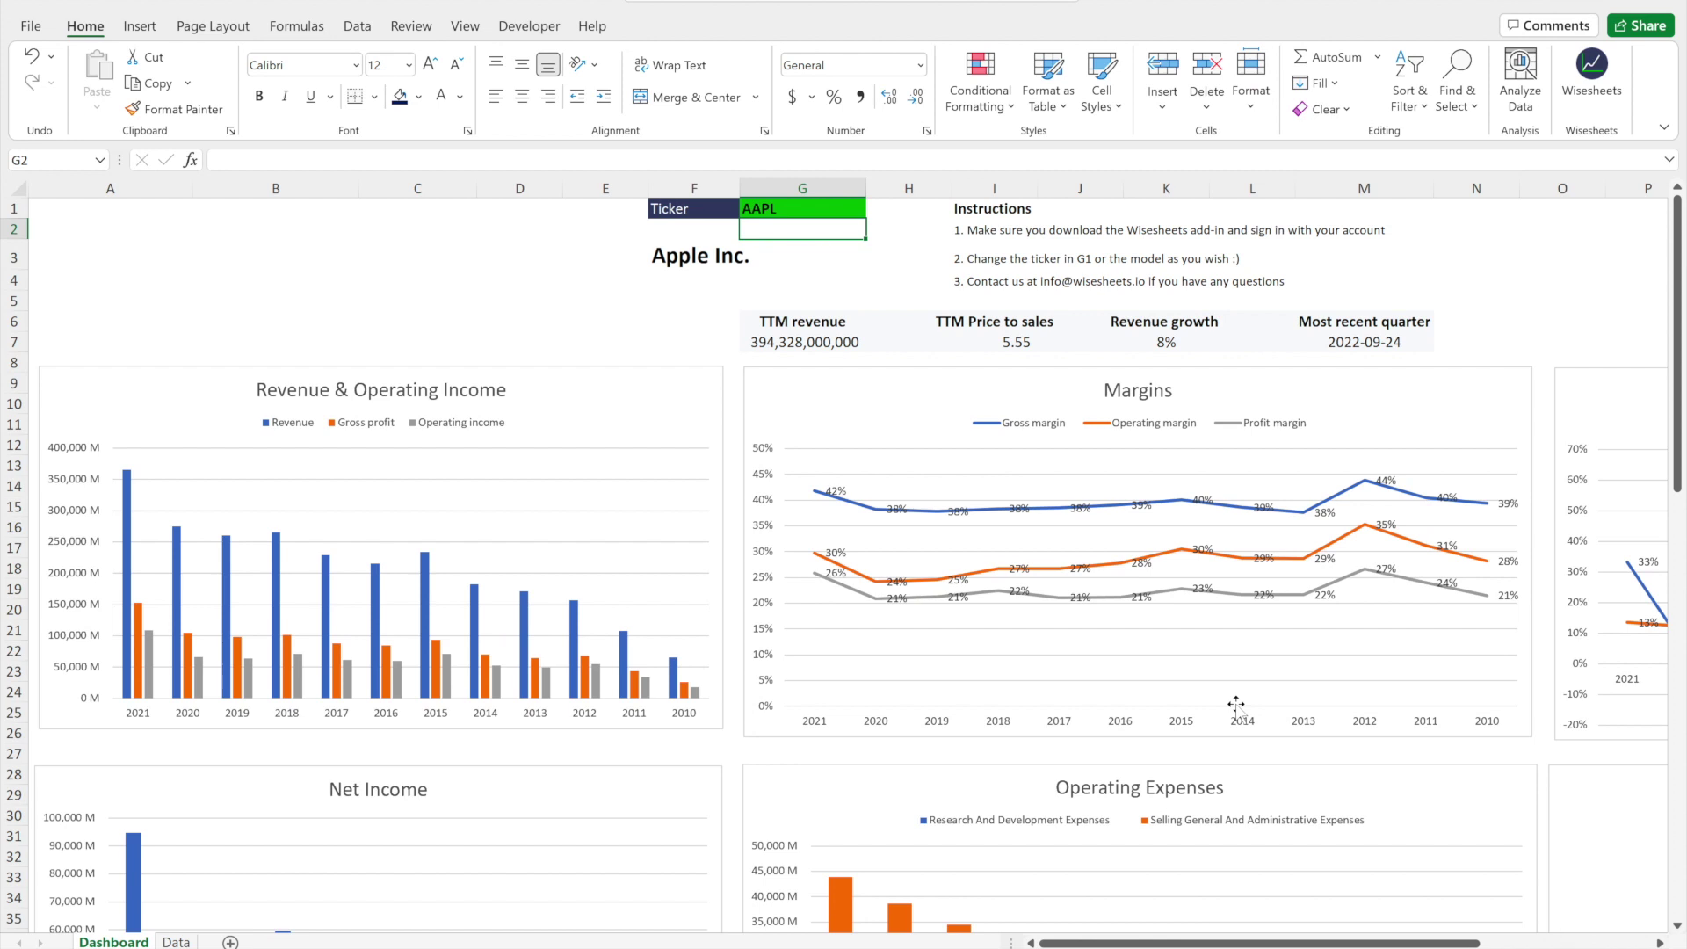
{"action": "scroll", "coordinate": [1236, 704], "scroll_direction": "down", "scroll_amount": 3}
{"action": "scroll", "coordinate": [1237, 704], "scroll_direction": "down", "scroll_amount": 2}
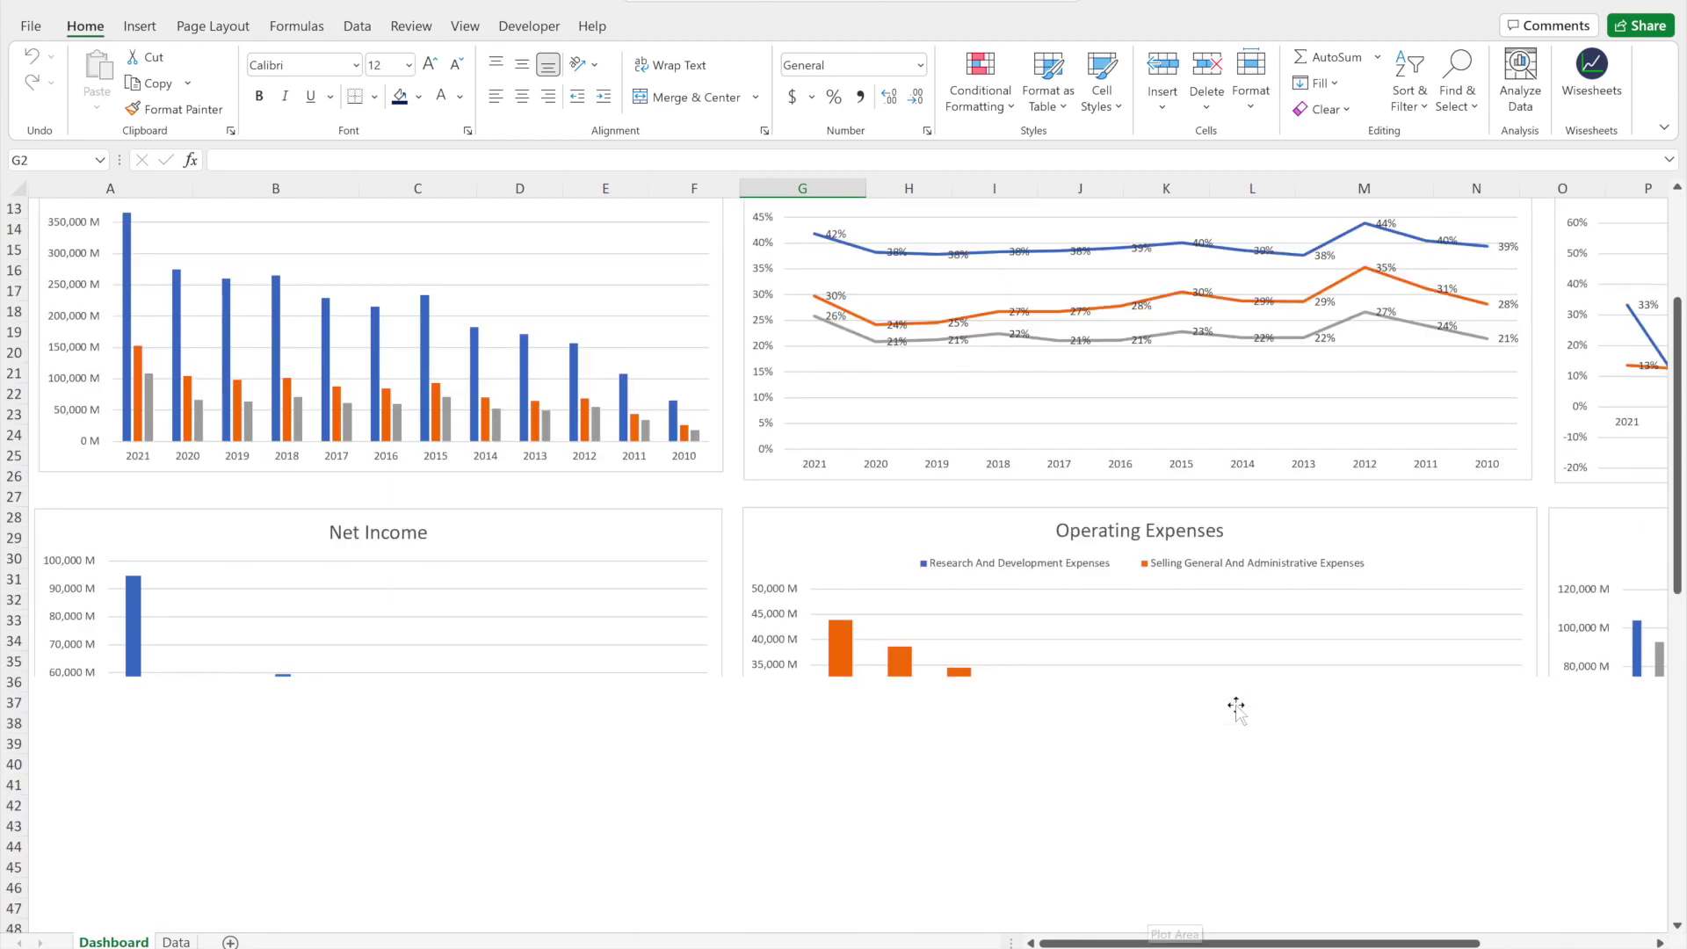
{"action": "scroll", "coordinate": [1237, 704], "scroll_direction": "down", "scroll_amount": 2}
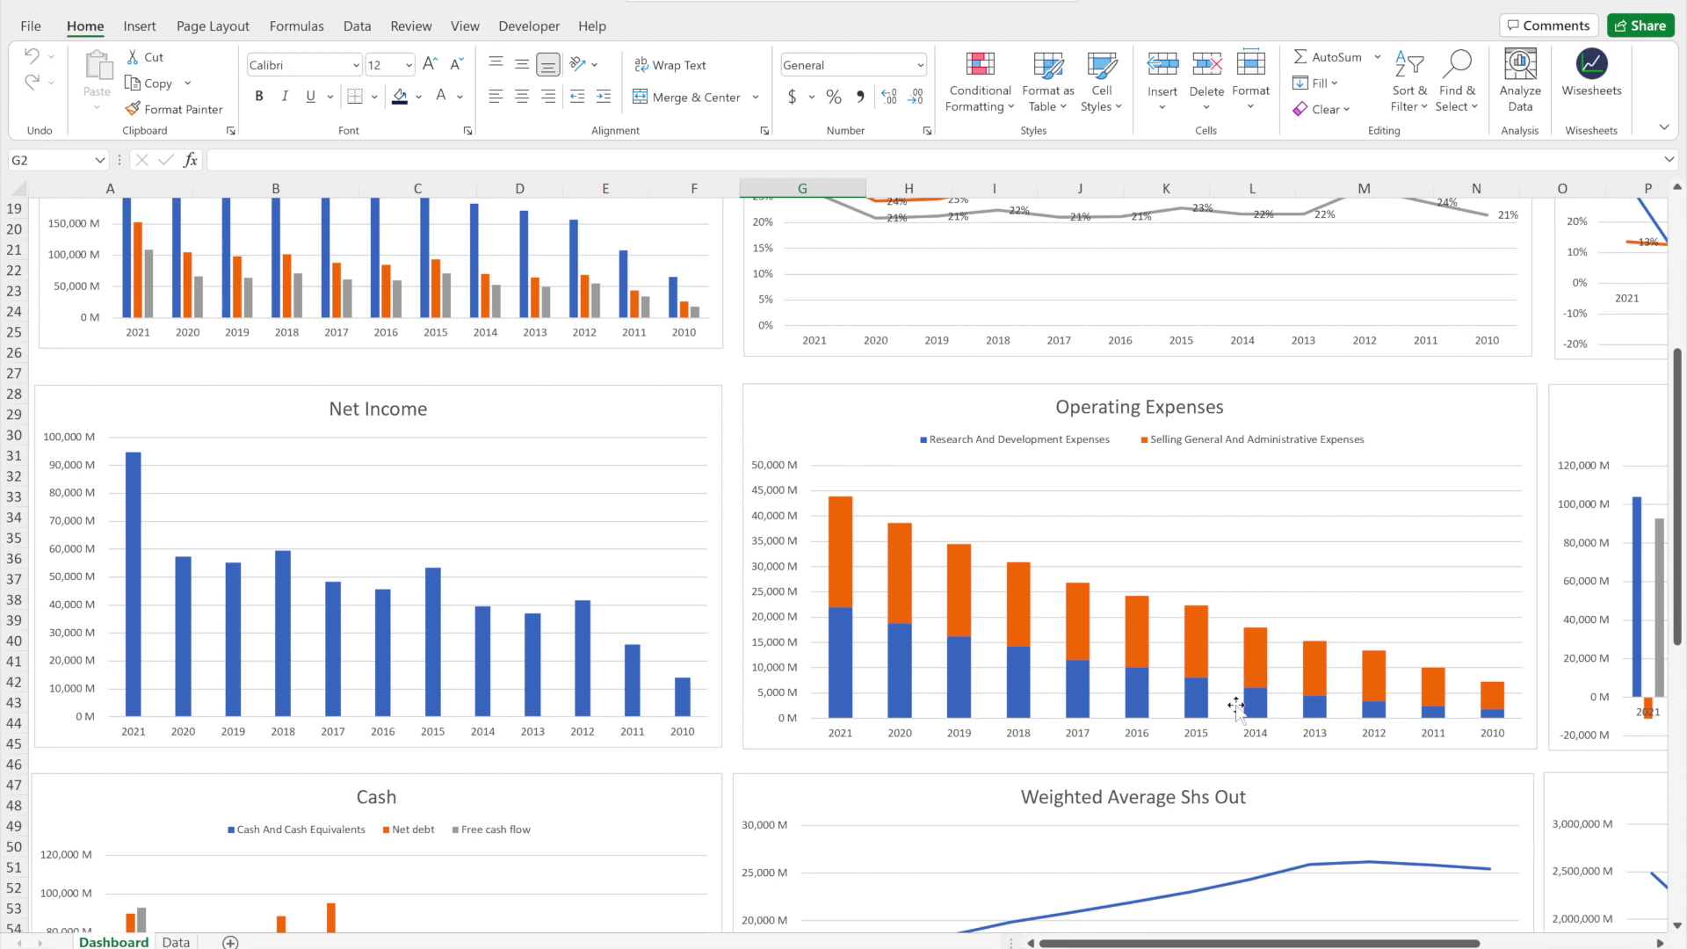
{"action": "scroll", "coordinate": [1237, 704], "scroll_direction": "down", "scroll_amount": 2}
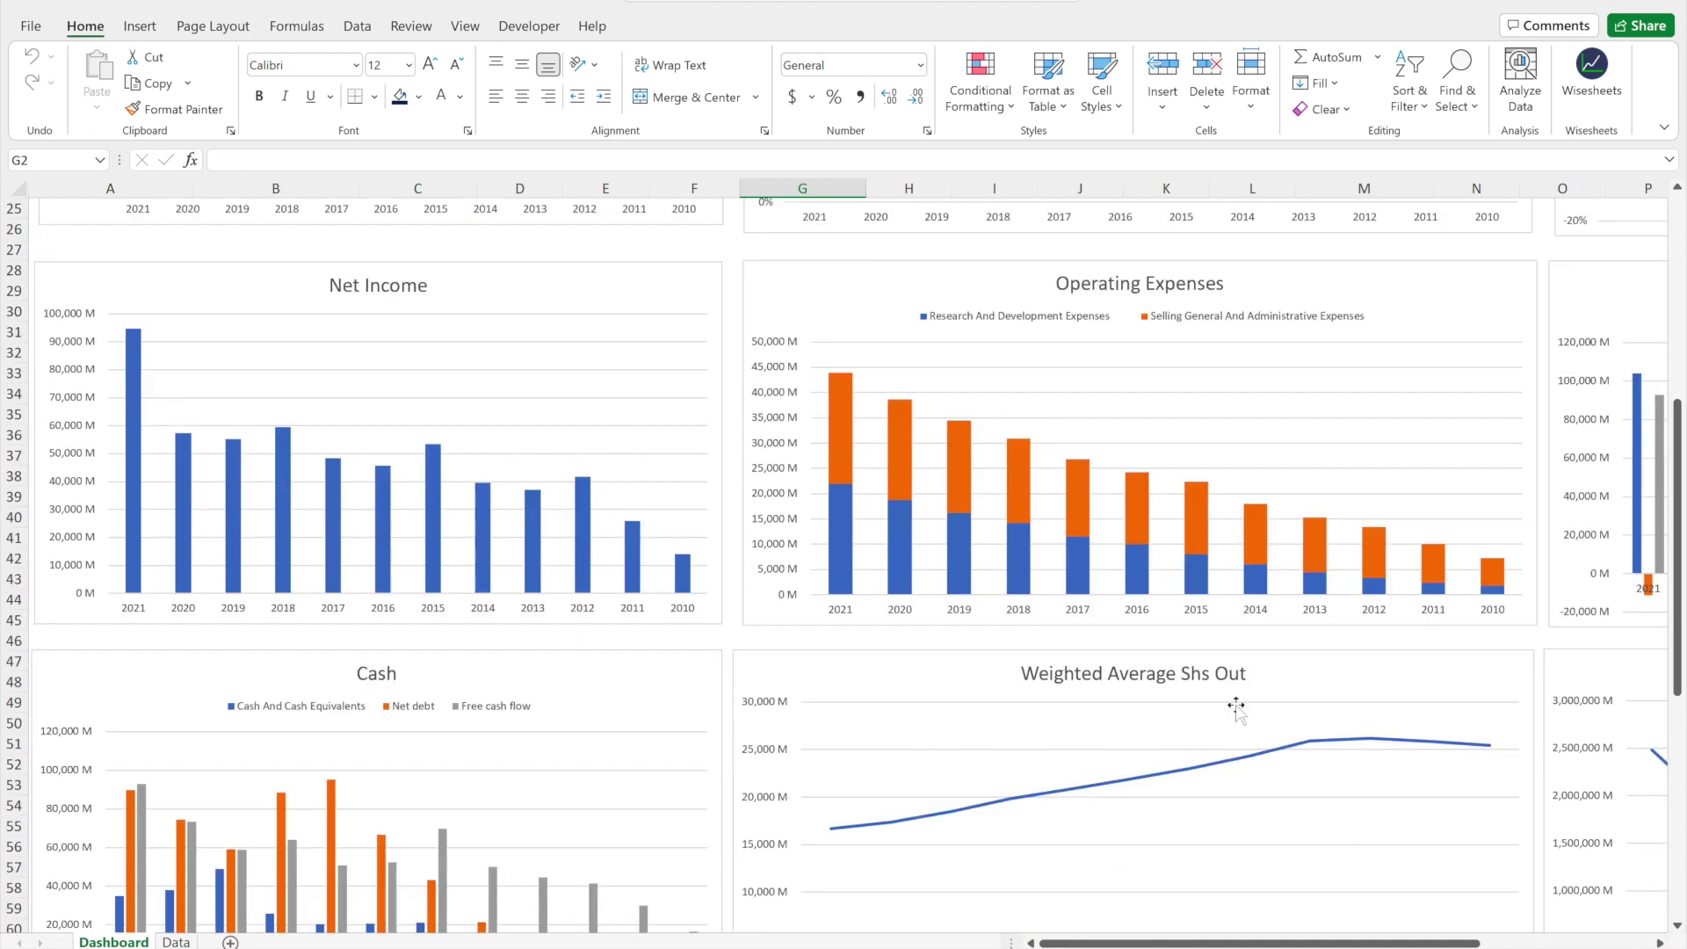
{"action": "scroll", "coordinate": [1236, 704], "scroll_direction": "down", "scroll_amount": 2}
{"action": "left_click_drag", "start_coordinate": [1239, 945], "coordinate": [1393, 944]}
{"action": "left_click_drag", "start_coordinate": [1674, 497], "coordinate": [1674, 241]}
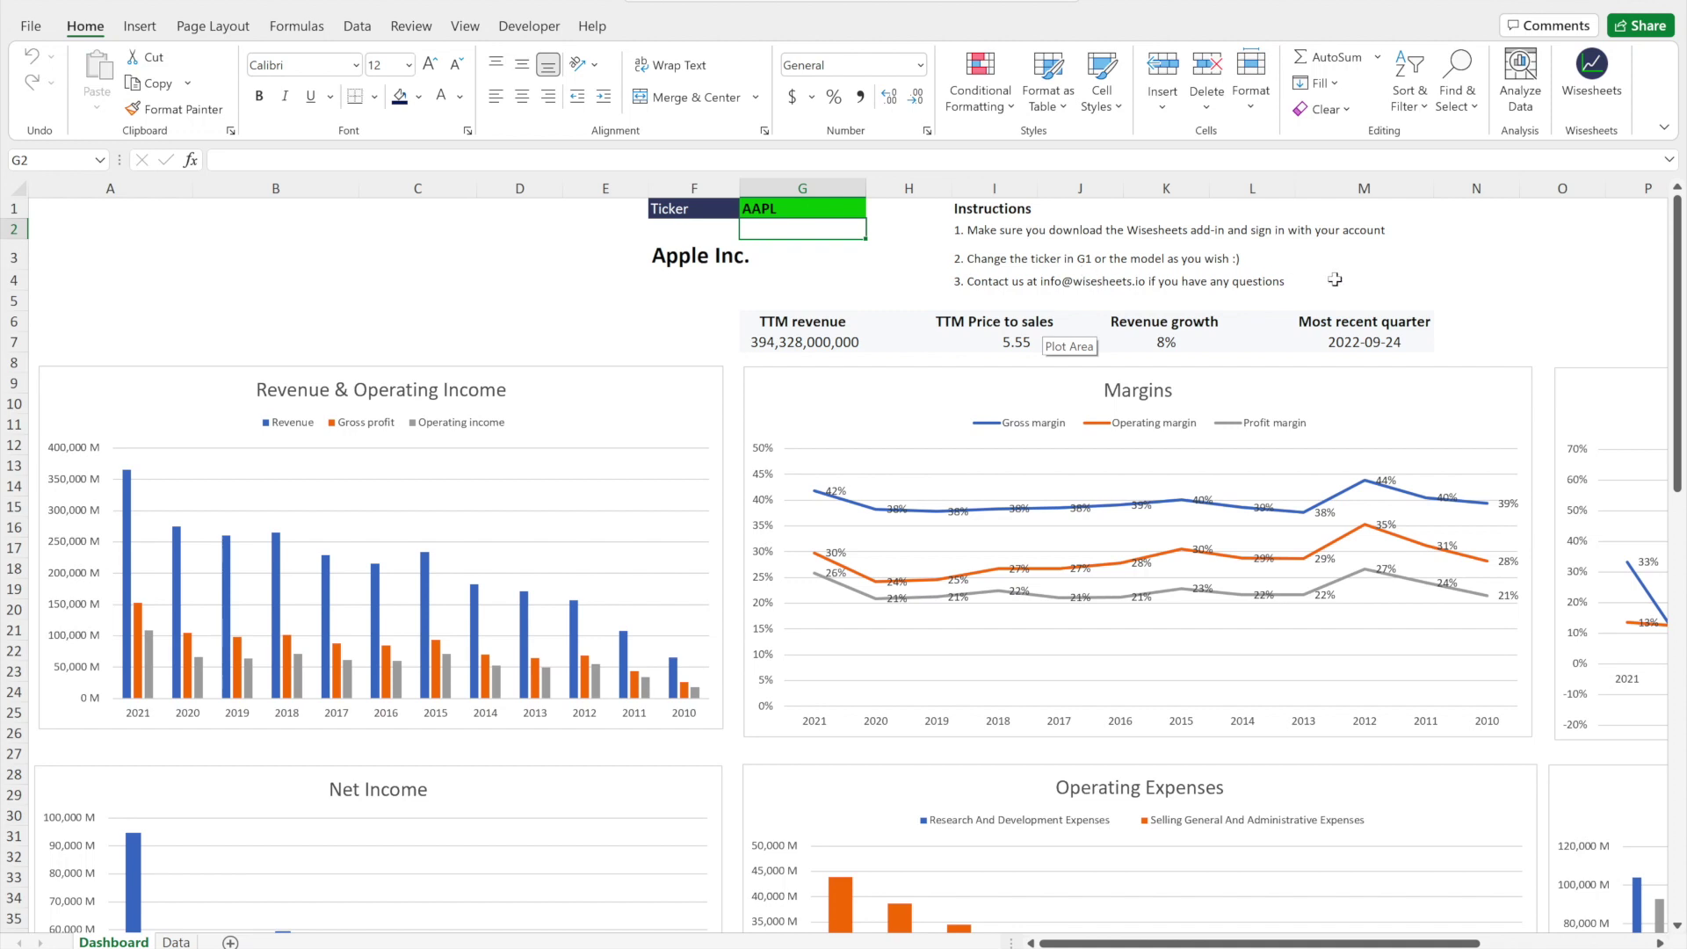
{"action": "left_click", "coordinate": [843, 214]}
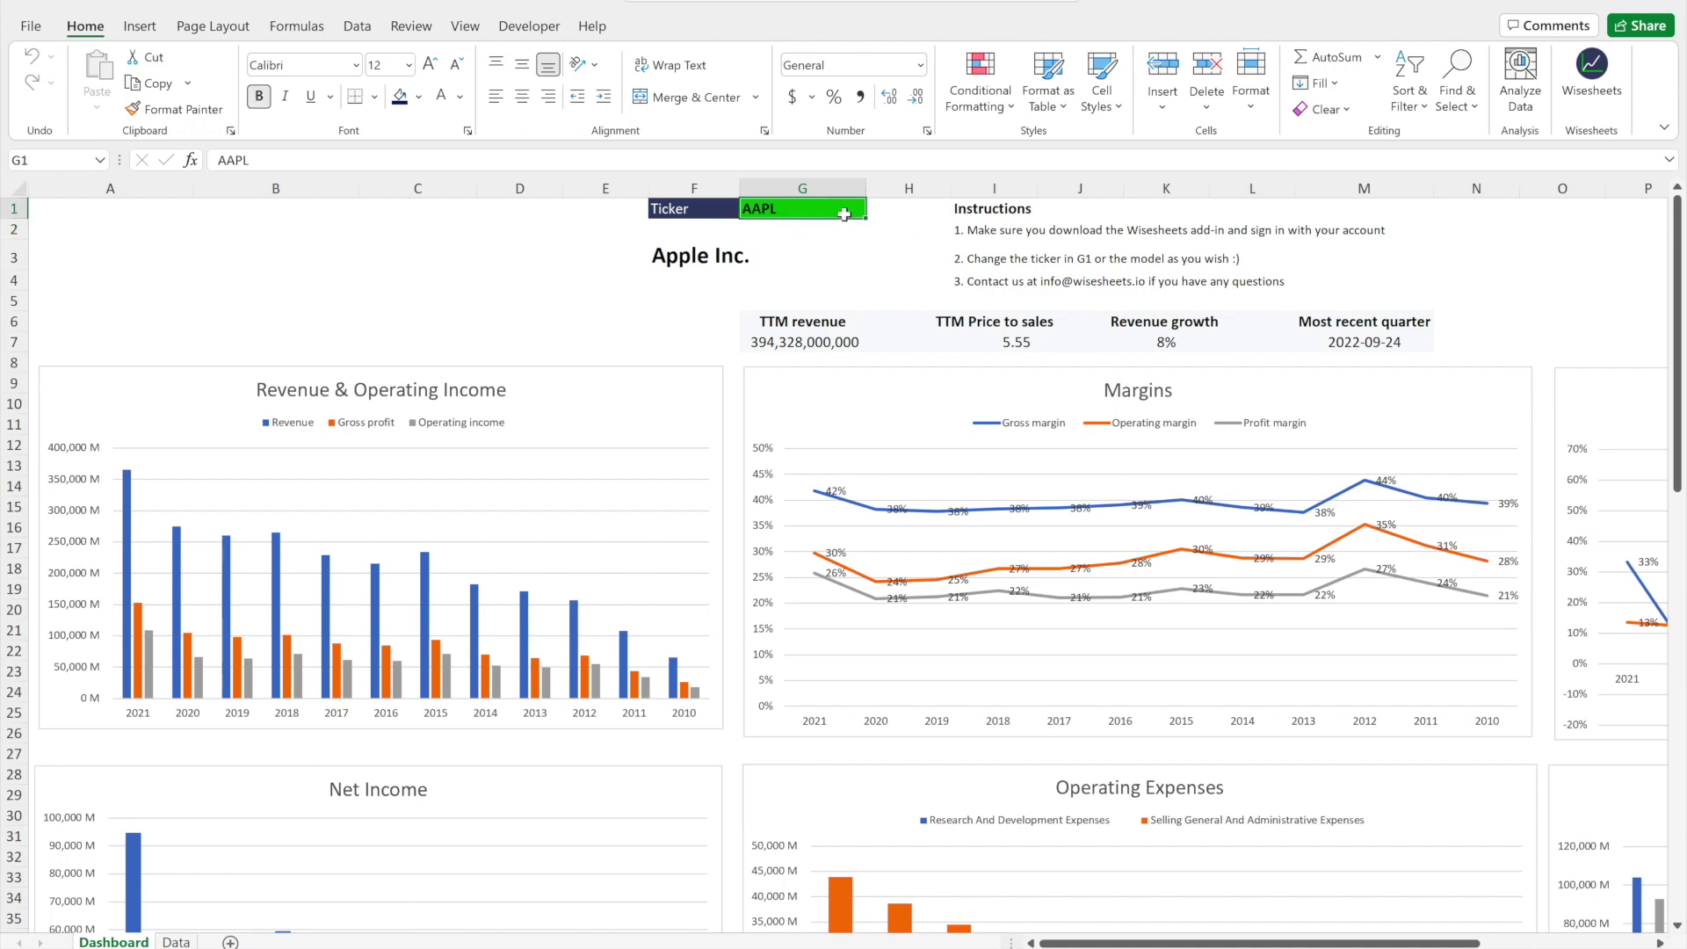